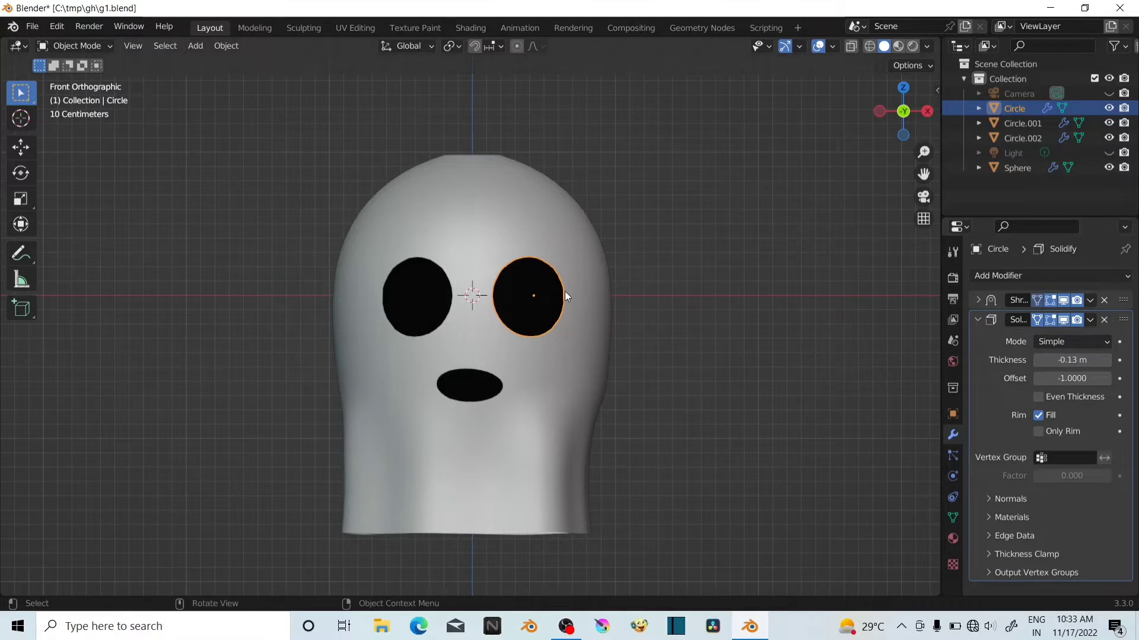
pyautogui.press('s')
pyautogui.press('z')
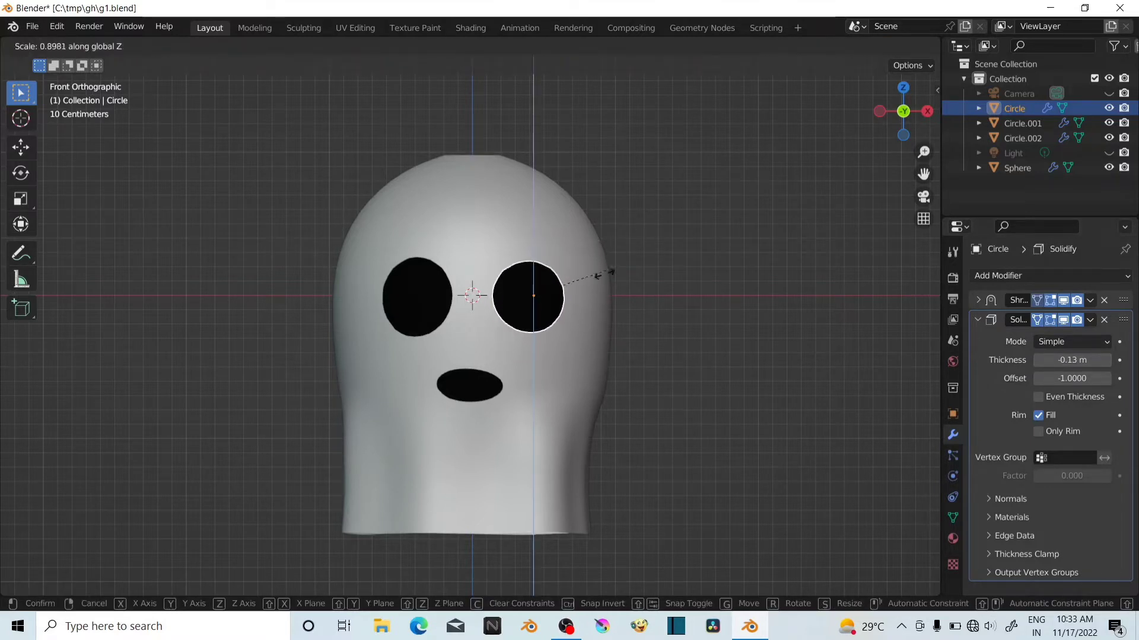
pyautogui.rightClick(601, 284)
pyautogui.press('s')
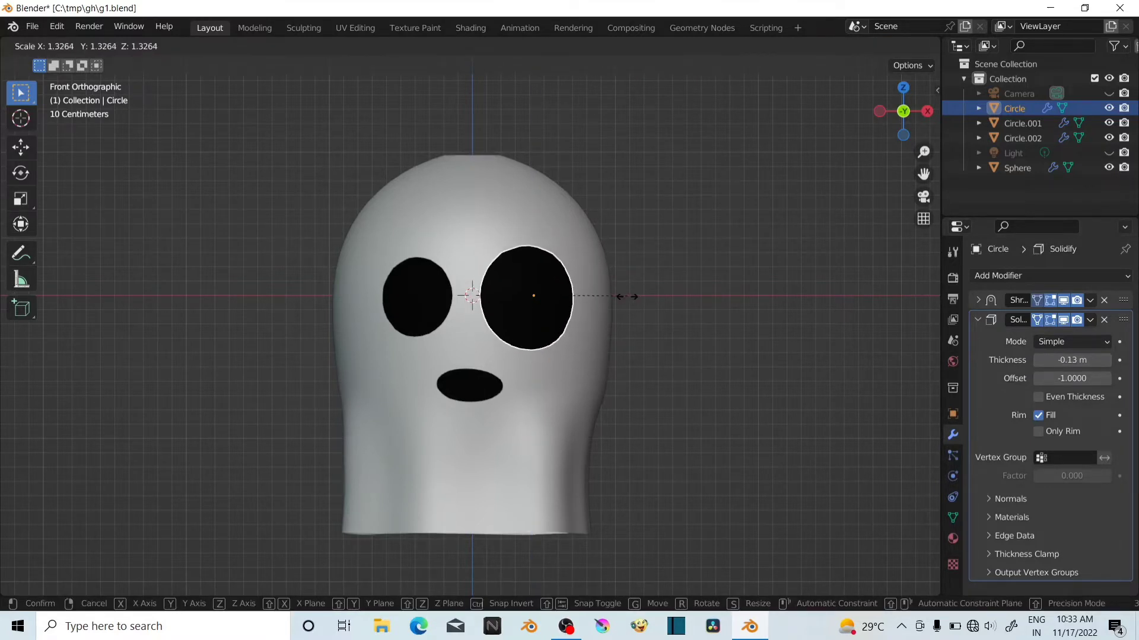
pyautogui.rightClick(663, 297)
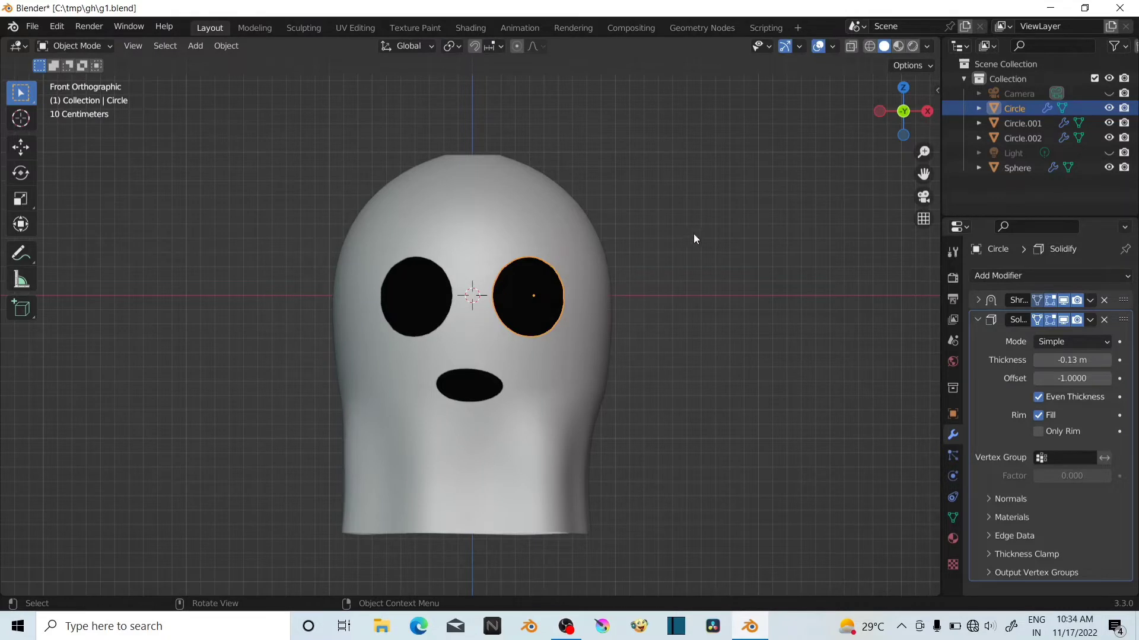
# Add a mesh circle at the ghost's centre and rotate it 90° about the global X axis
pyautogui.click(693, 234)
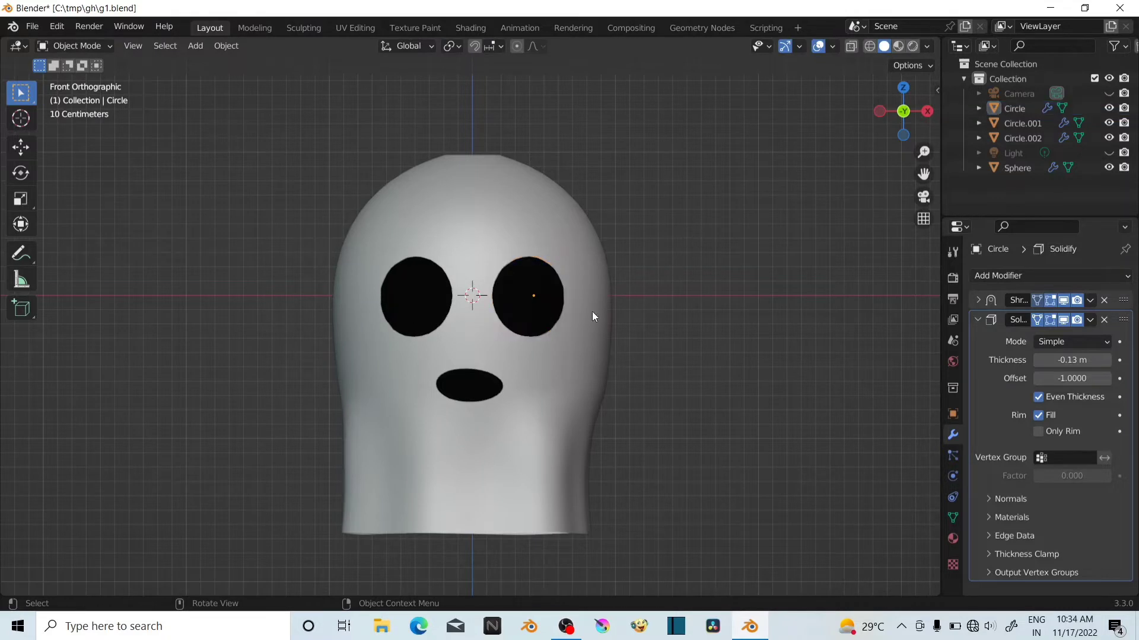
pyautogui.click(978, 321)
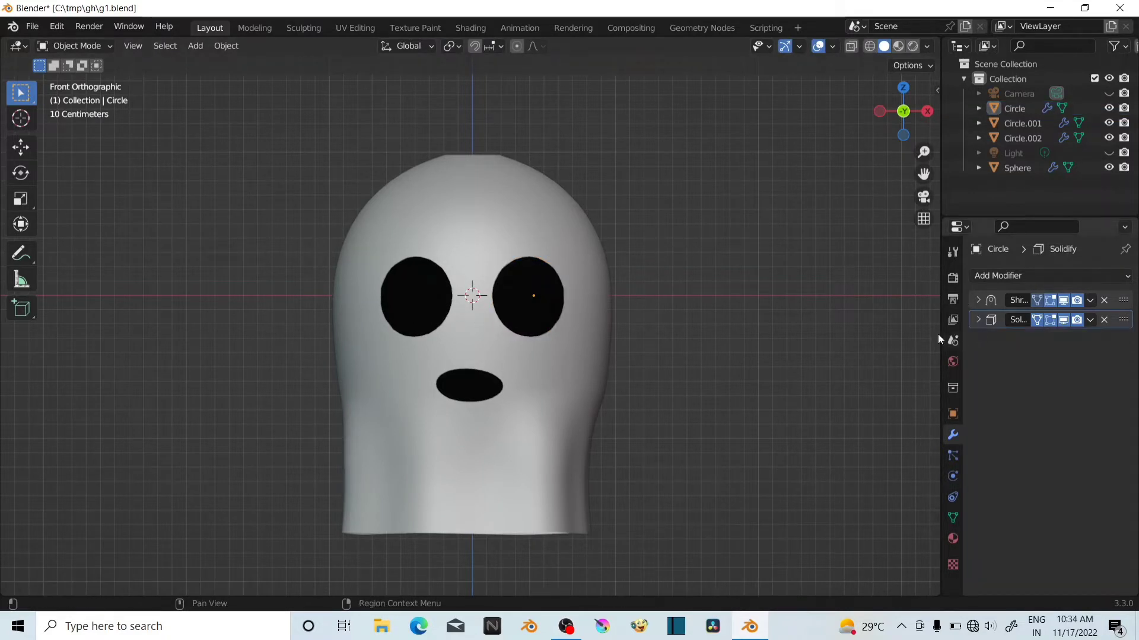
pyautogui.click(926, 110)
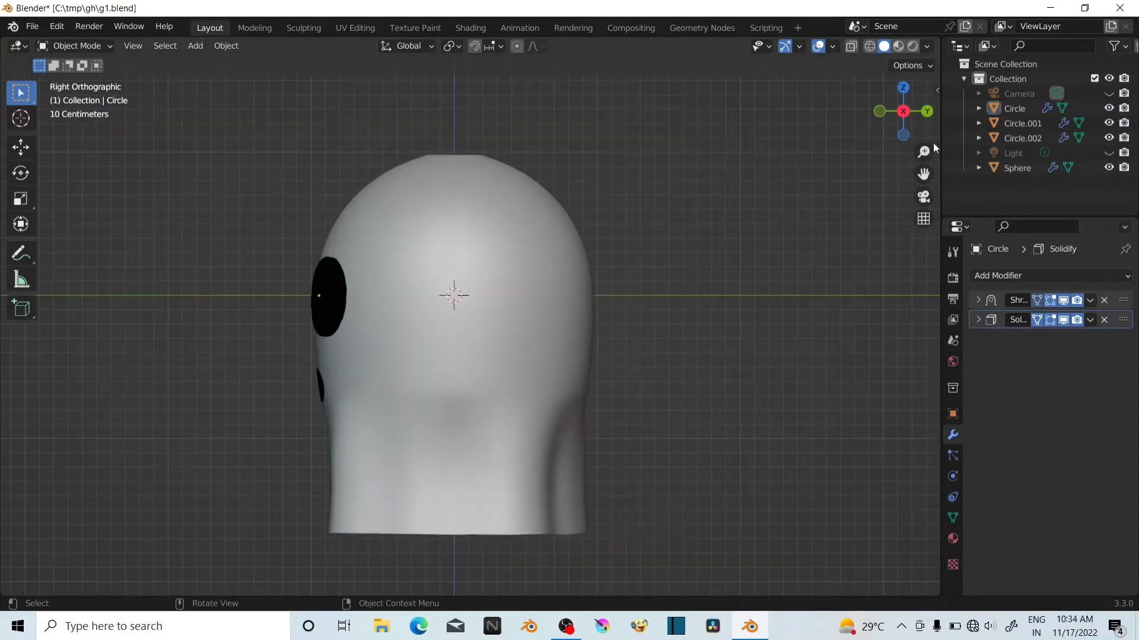
pyautogui.moveTo(923, 175); pyautogui.dragTo(948, 173)
pyautogui.hotkey('shift', 'a')
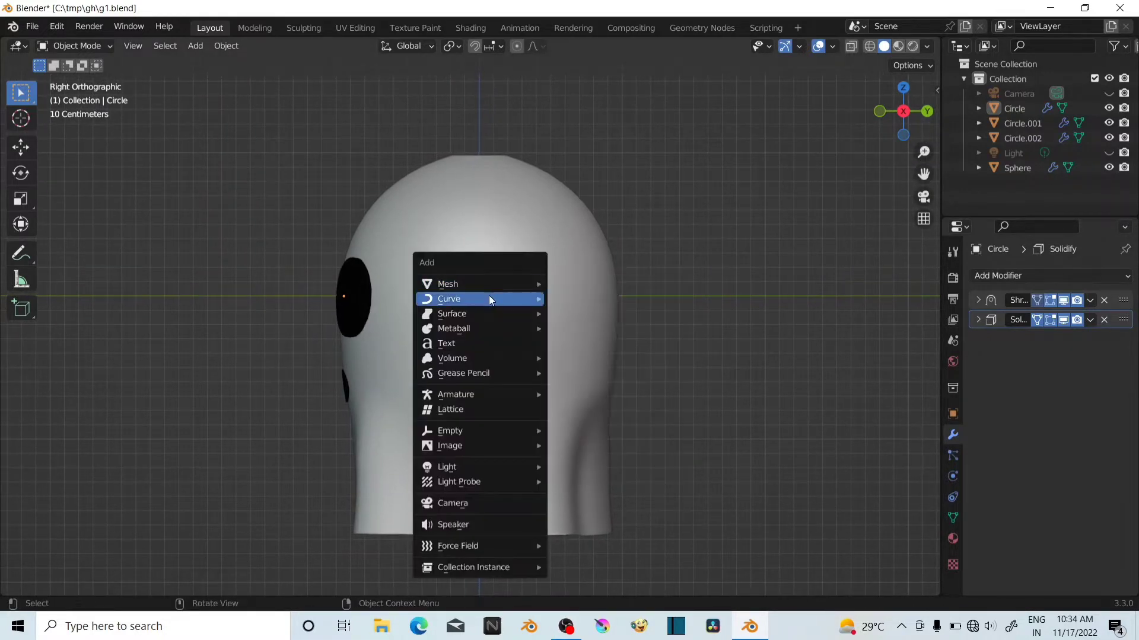
pyautogui.moveTo(500, 284)
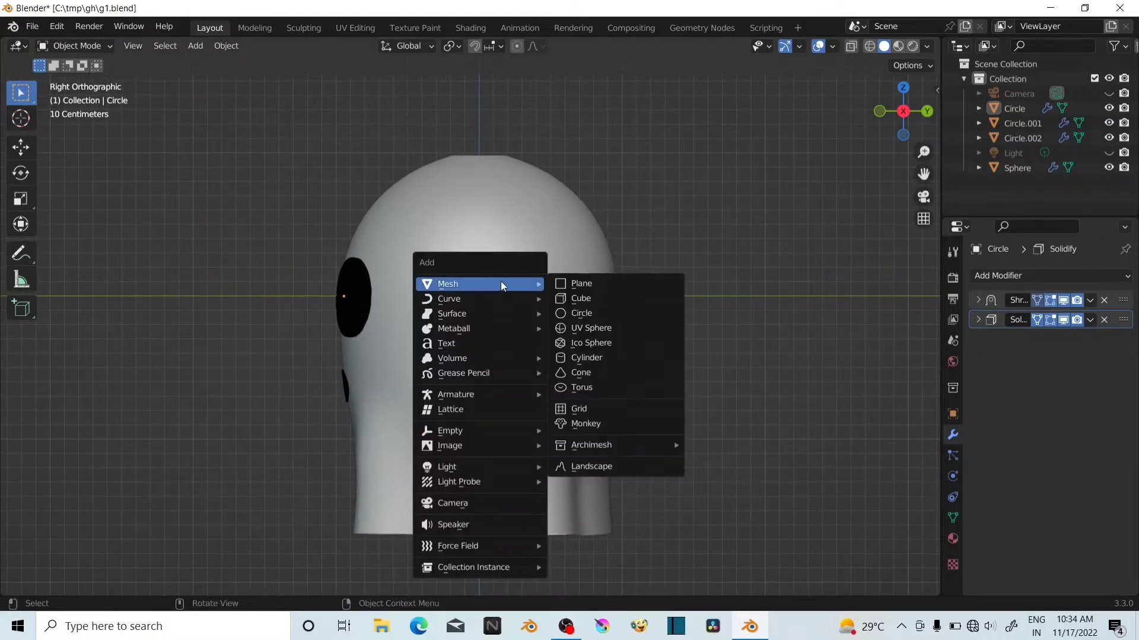
pyautogui.click(583, 316)
pyautogui.click(21, 173)
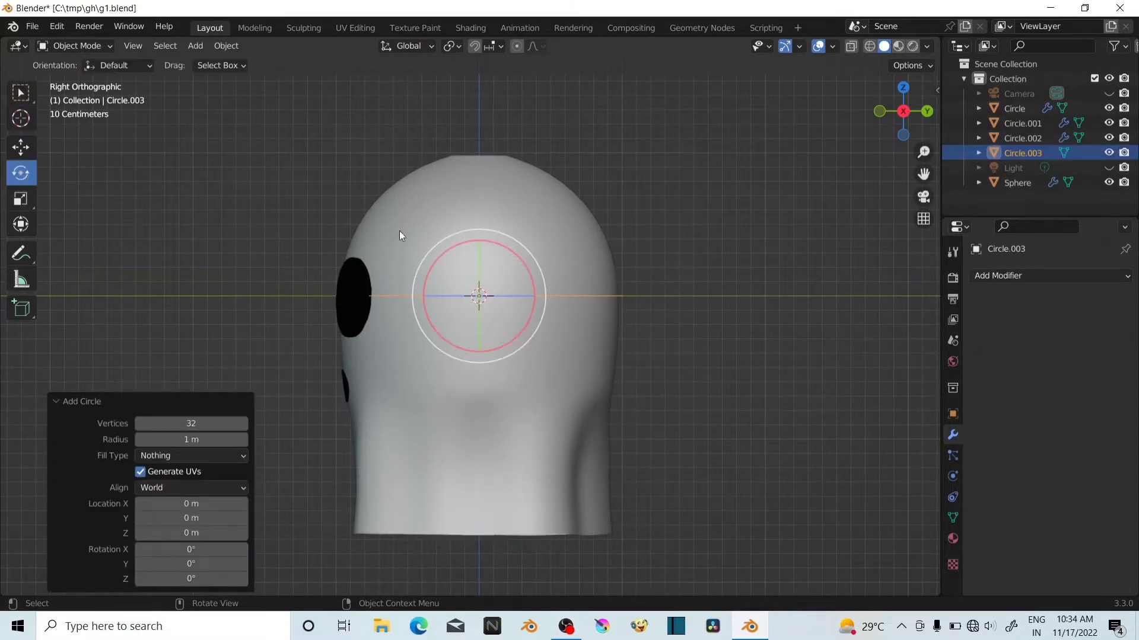
pyautogui.moveTo(439, 257); pyautogui.dragTo(437, 313)
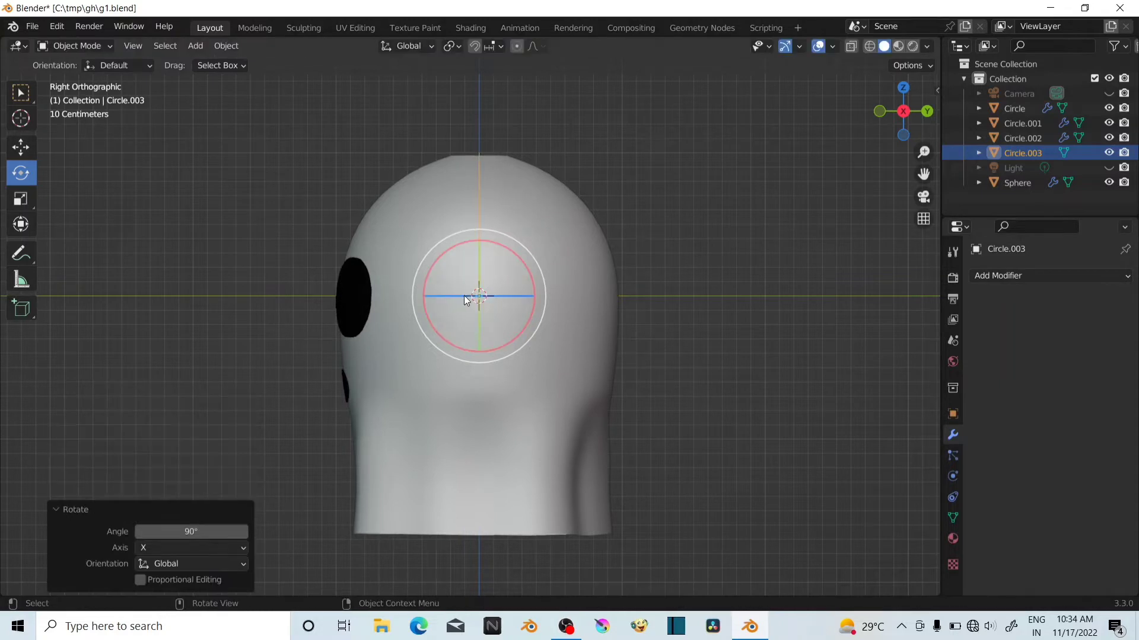
# Move the new circle about -1.99 m along the global Y axis, in front of the ghost's face
pyautogui.press('g')
pyautogui.press('y')
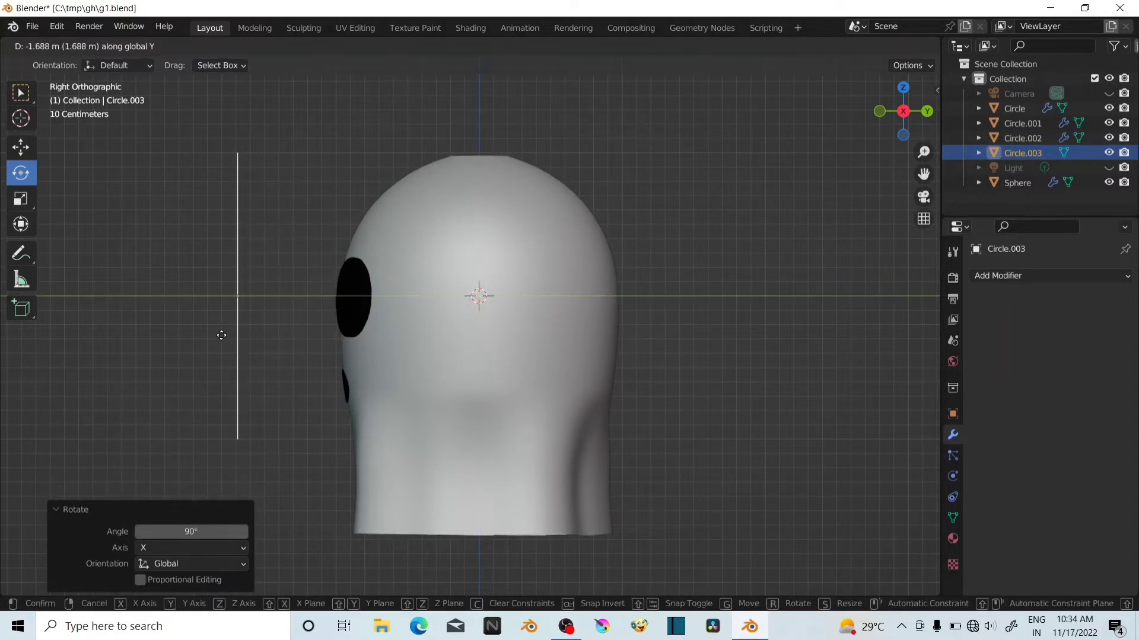
pyautogui.click(178, 334)
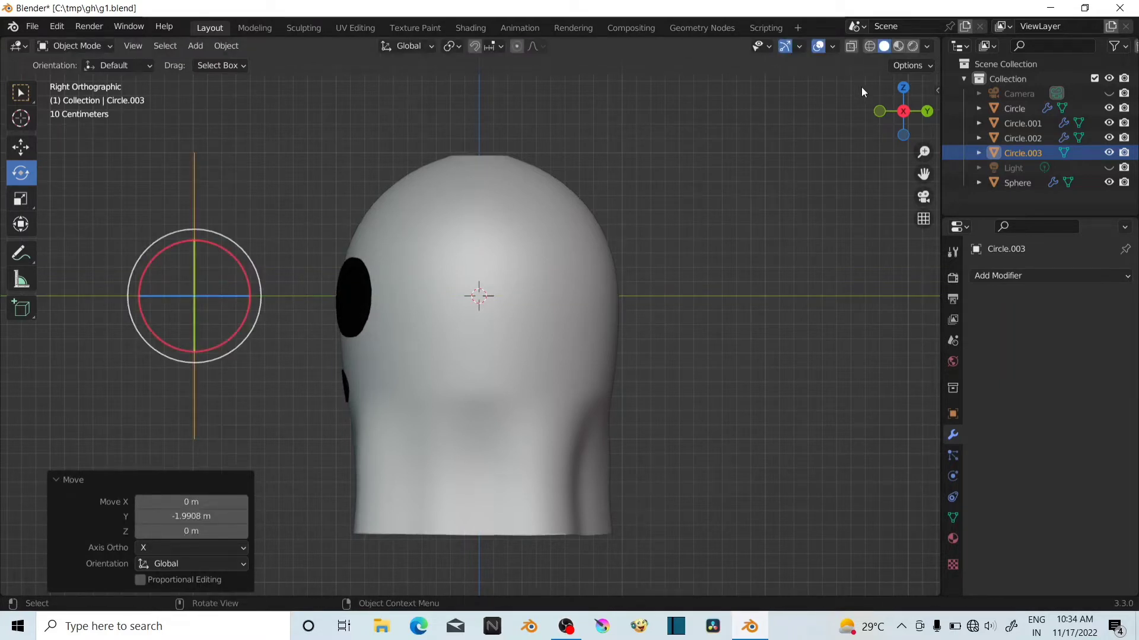
pyautogui.click(880, 111)
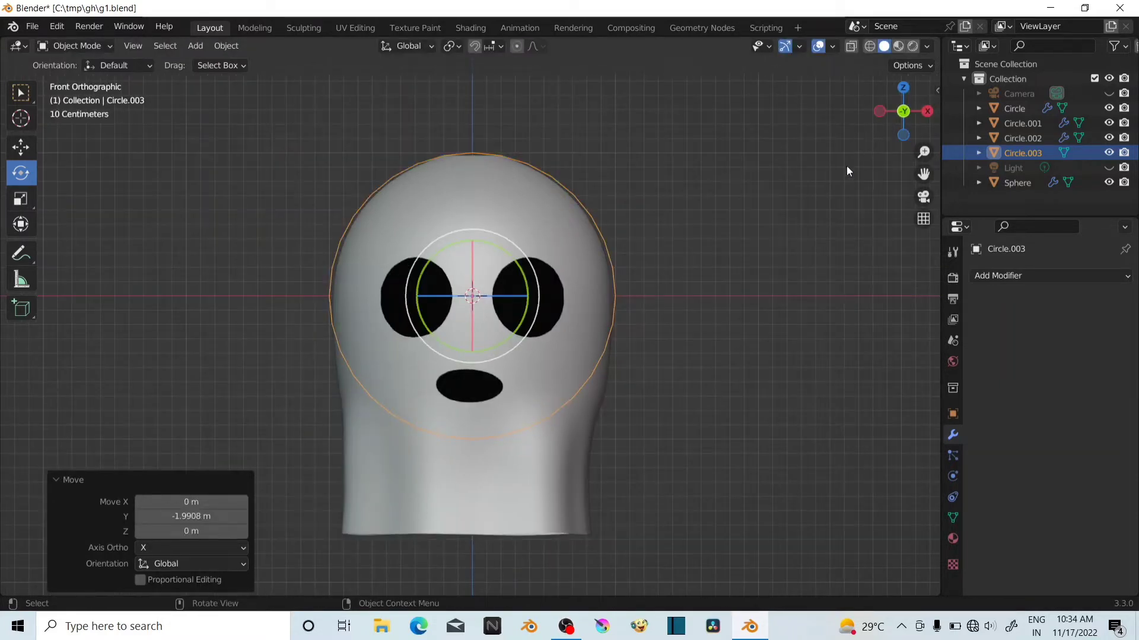
pyautogui.click(799, 228)
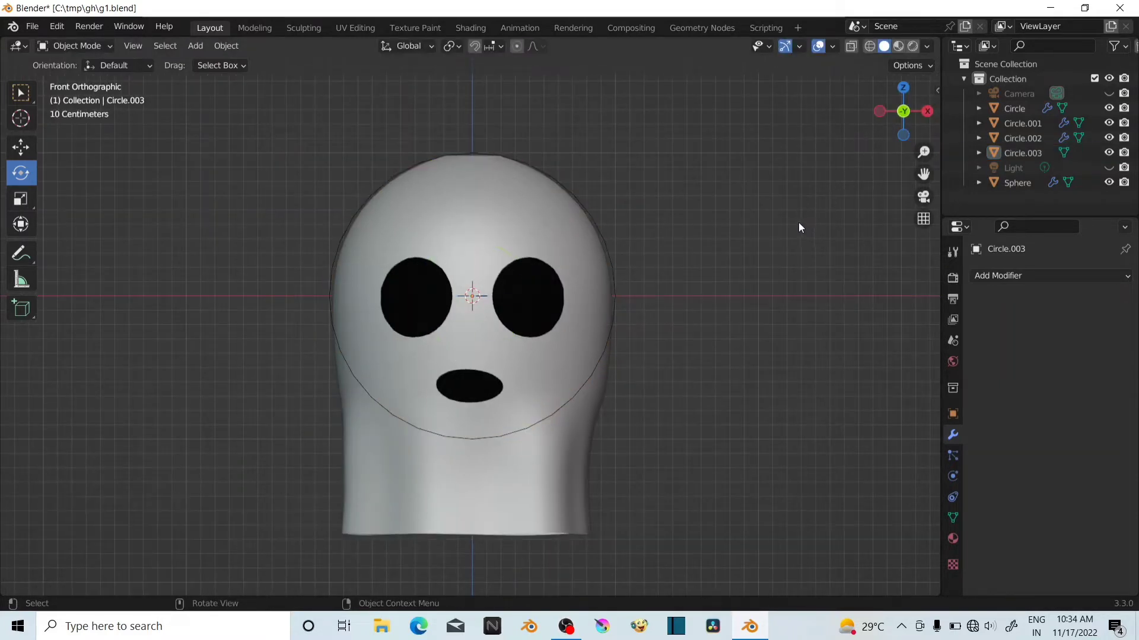
# Flatten the circle's mesh in Edit Mode by scaling it to about 0.394 along Z, leaving an oval around the eyes
pyautogui.click(616, 287)
pyautogui.press('n')
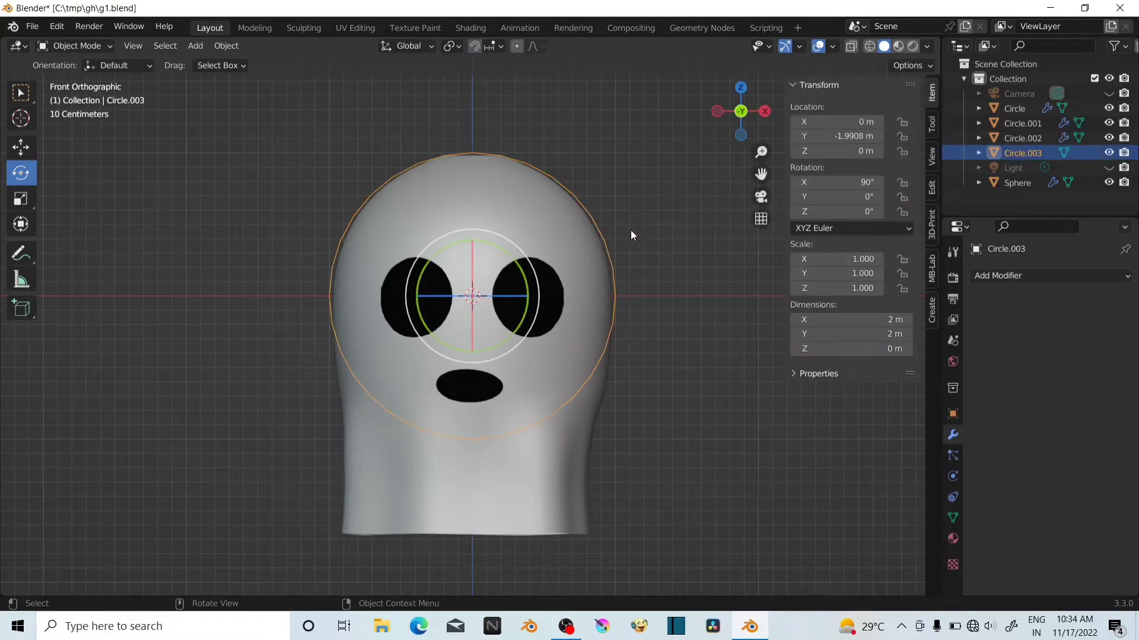
pyautogui.press('n')
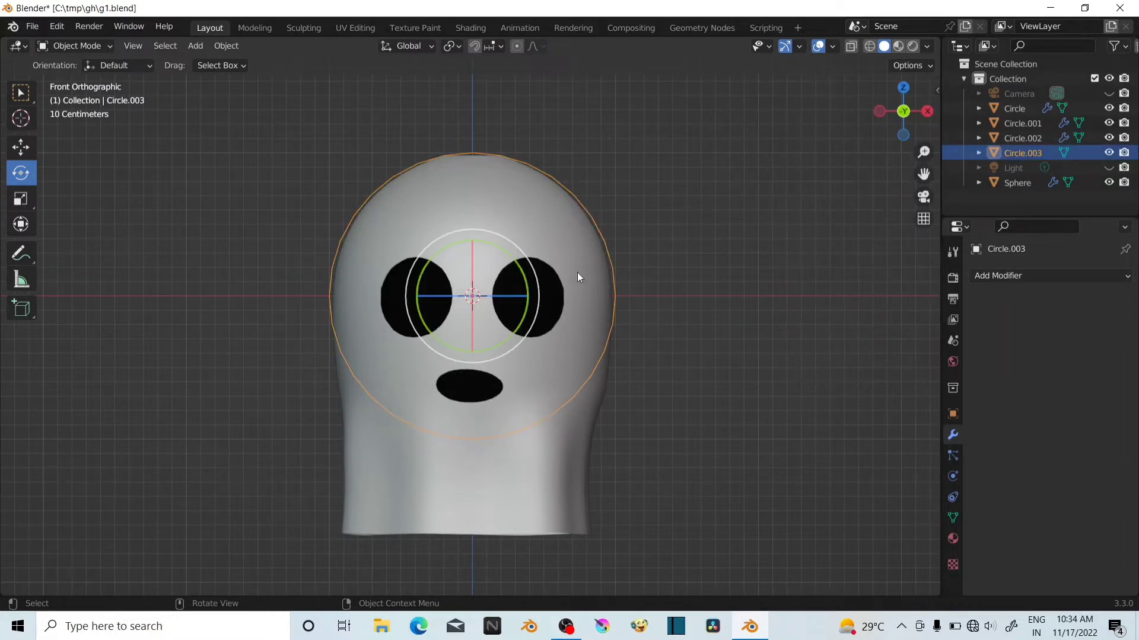
pyautogui.click(28, 105)
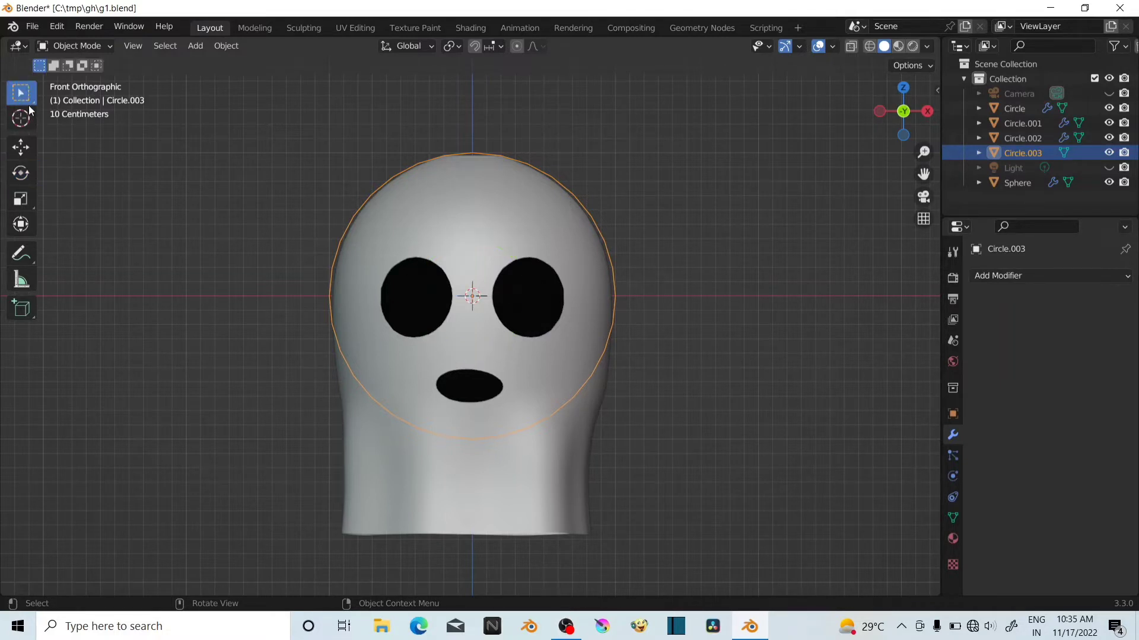
pyautogui.click(99, 51)
pyautogui.click(106, 79)
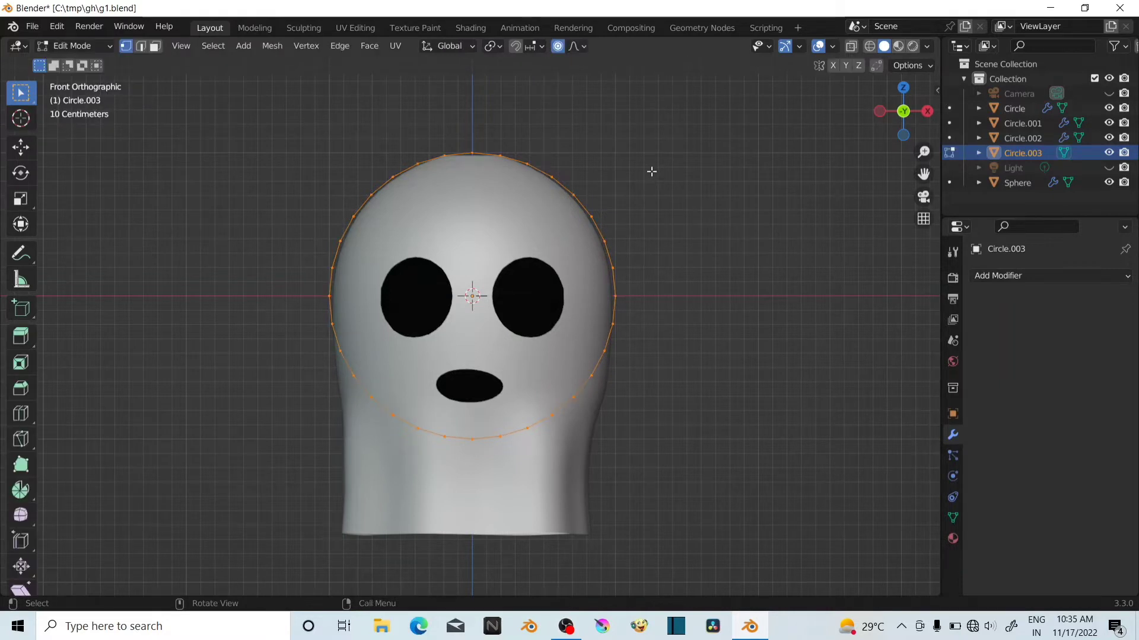
pyautogui.press('s')
pyautogui.press('z')
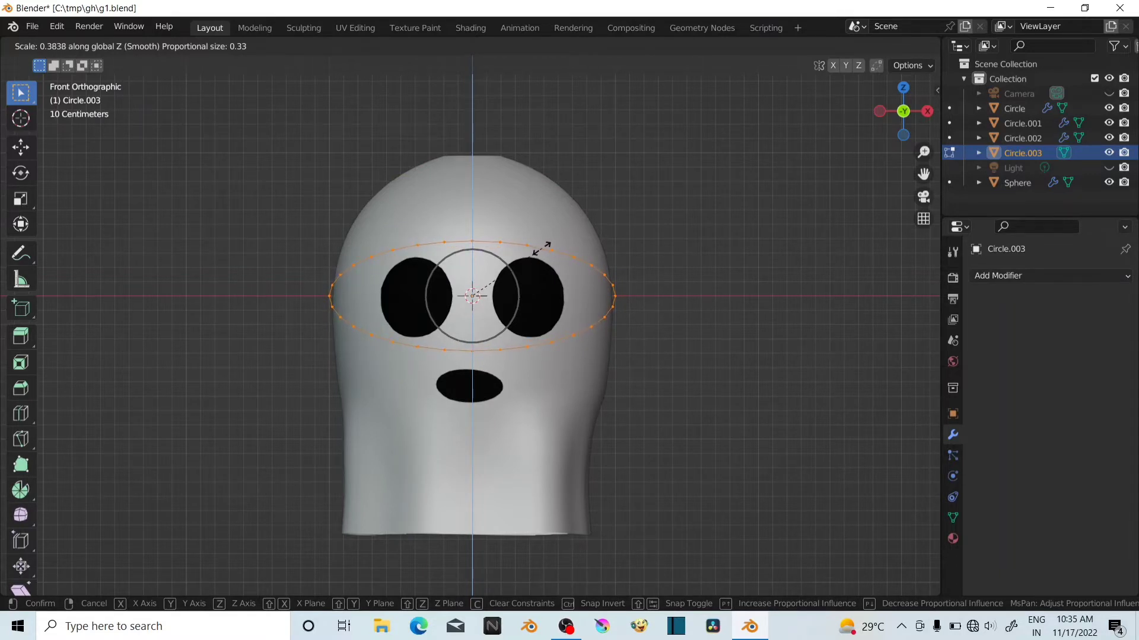
pyautogui.click(548, 254)
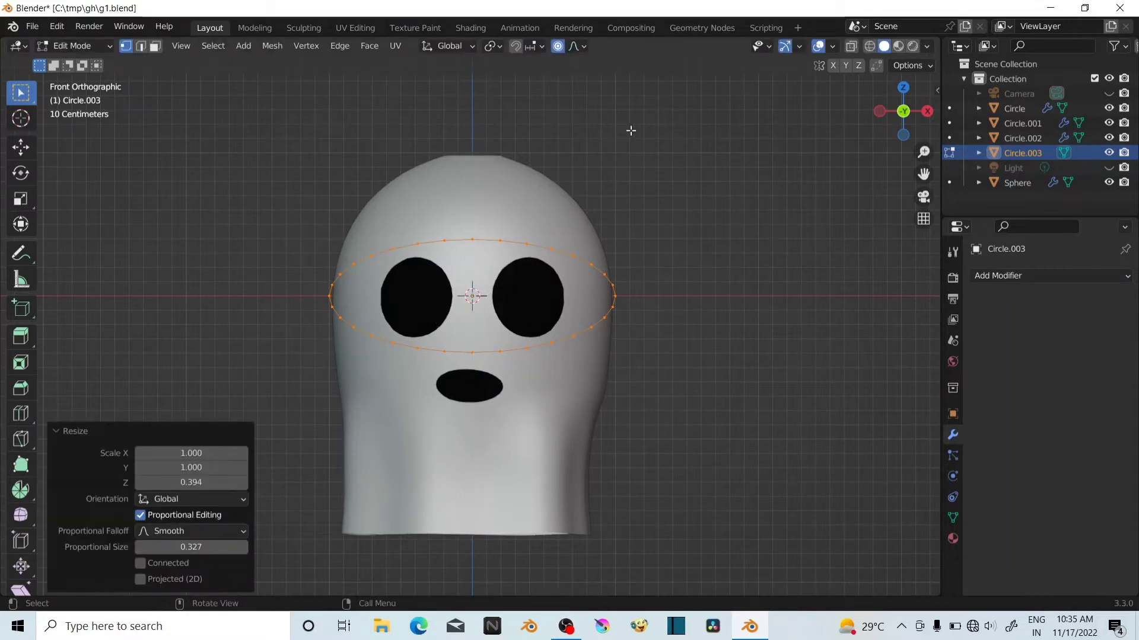
pyautogui.click(74, 46)
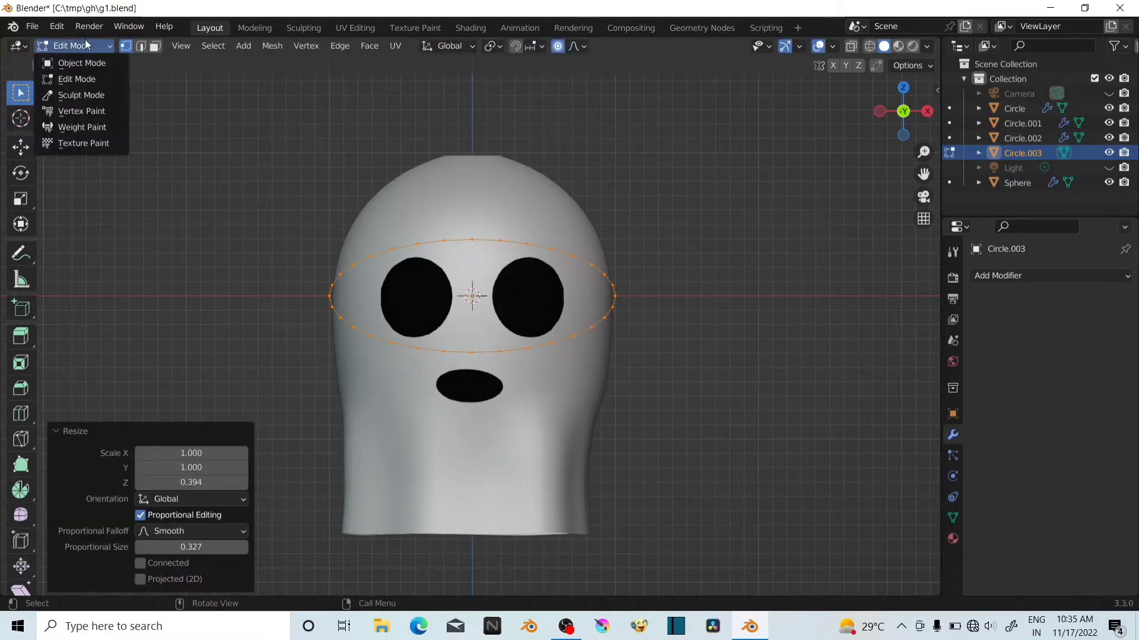
pyautogui.click(76, 58)
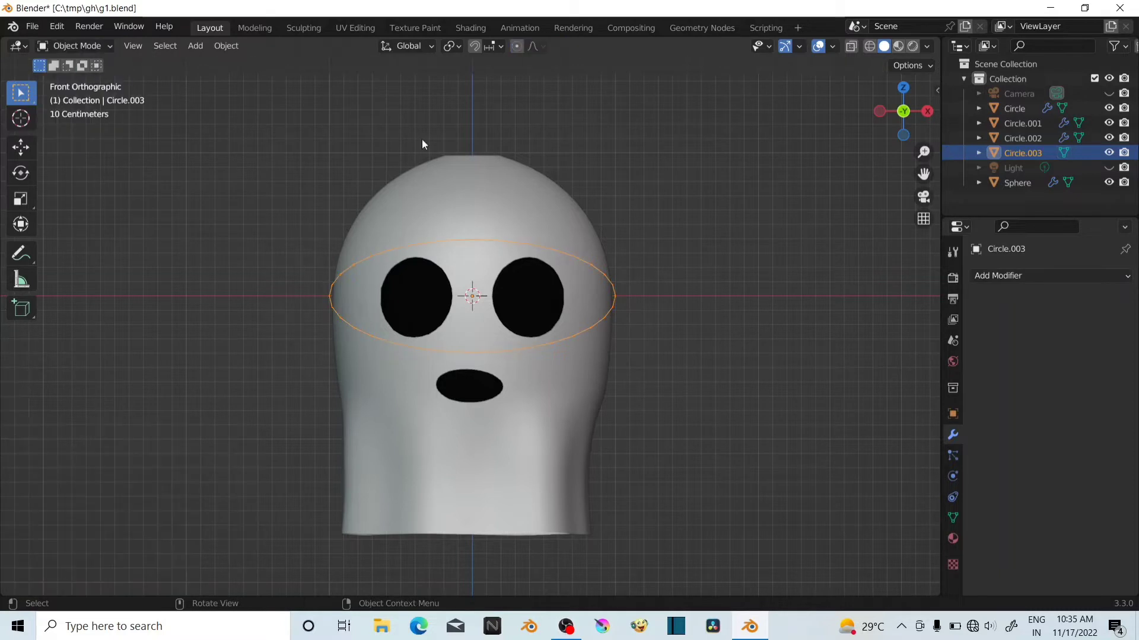
# Add a Shrinkwrap object constraint to the right-hand eye with the ghost body Sphere as its target
pyautogui.click(701, 232)
pyautogui.click(537, 320)
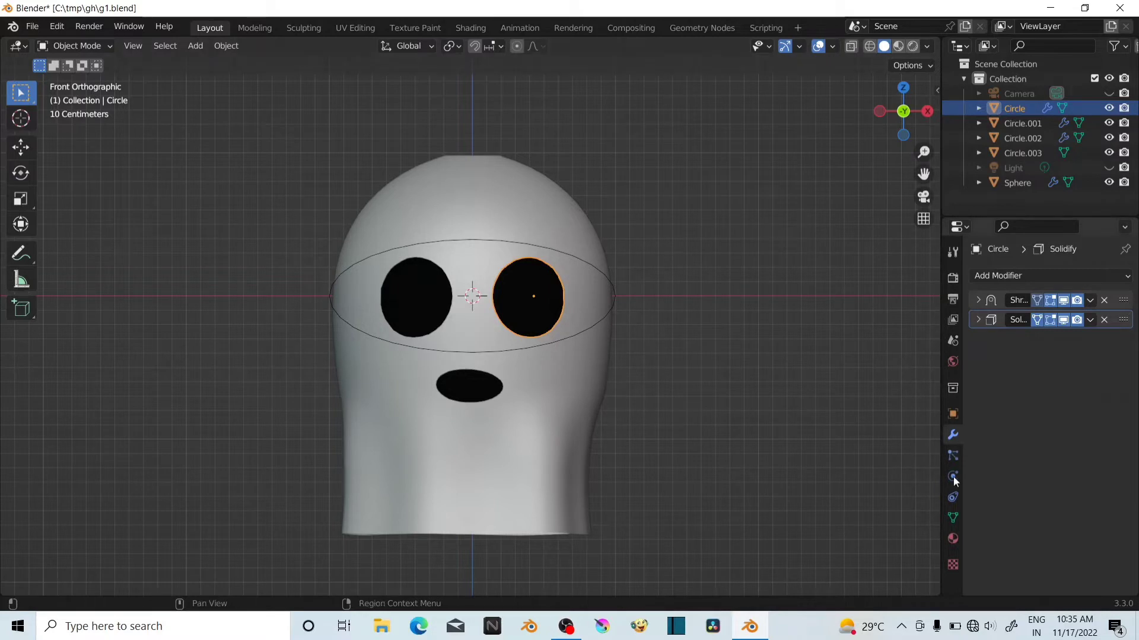
pyautogui.click(951, 498)
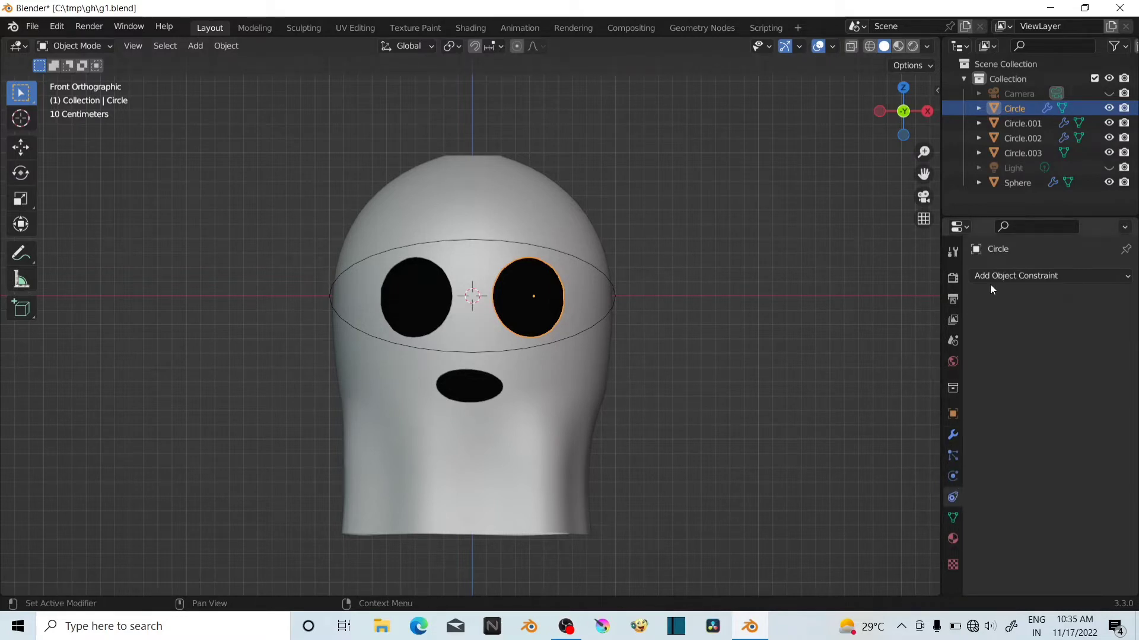
pyautogui.click(1008, 274)
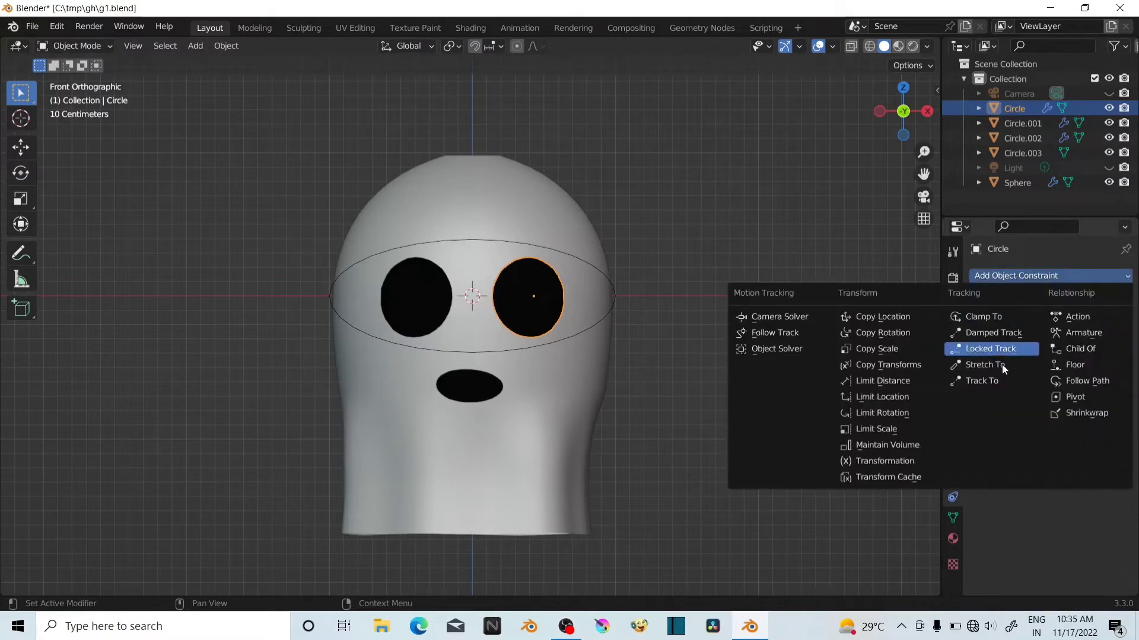
pyautogui.click(1083, 414)
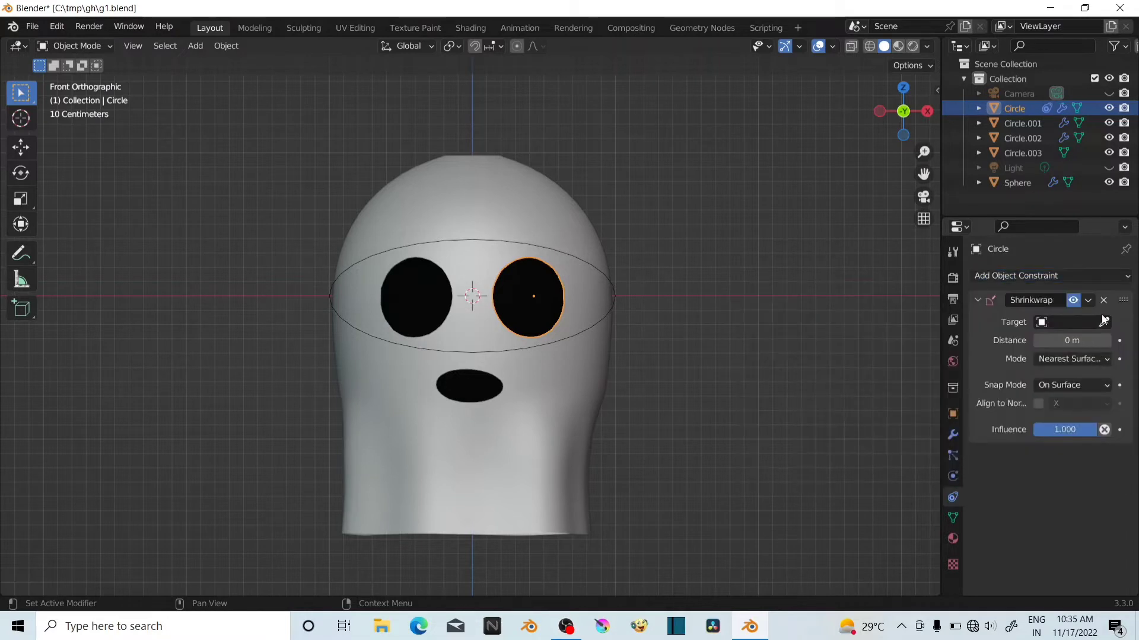
pyautogui.click(529, 182)
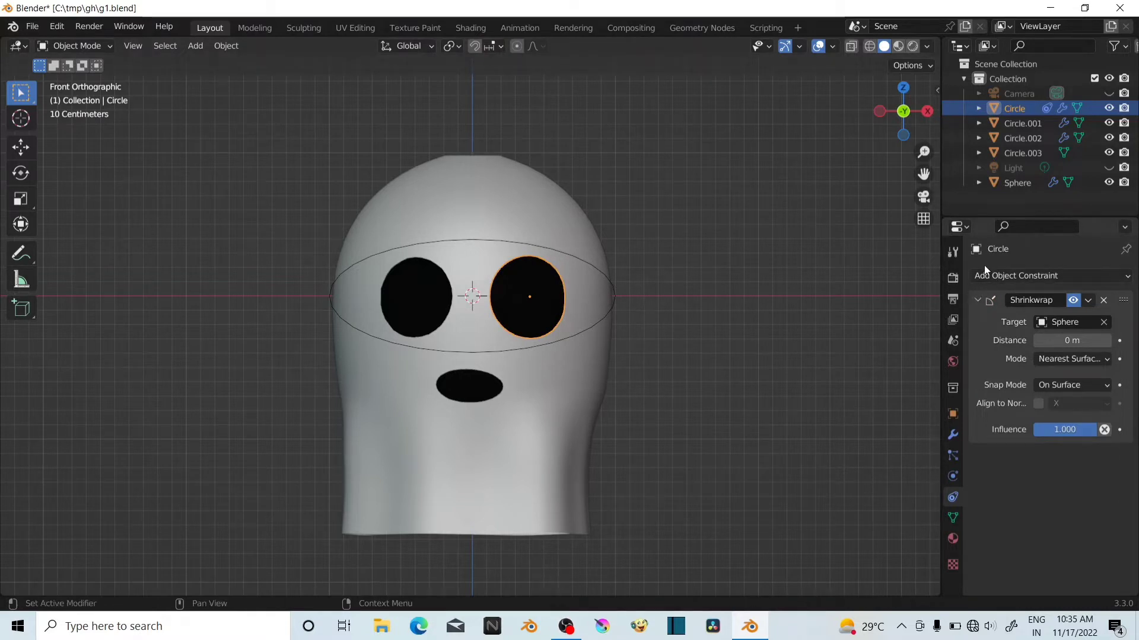
# Add a Copy Scale constraint to the same eye, targeting the flattened oval Circle.003, with Offset enabled
pyautogui.click(1006, 274)
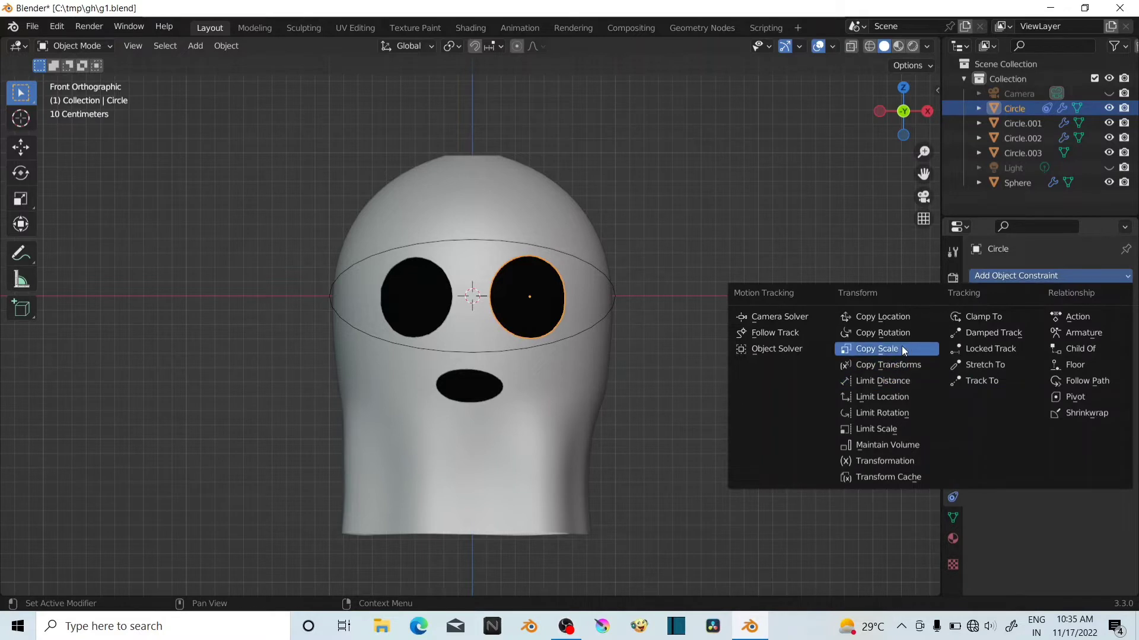
pyautogui.click(873, 351)
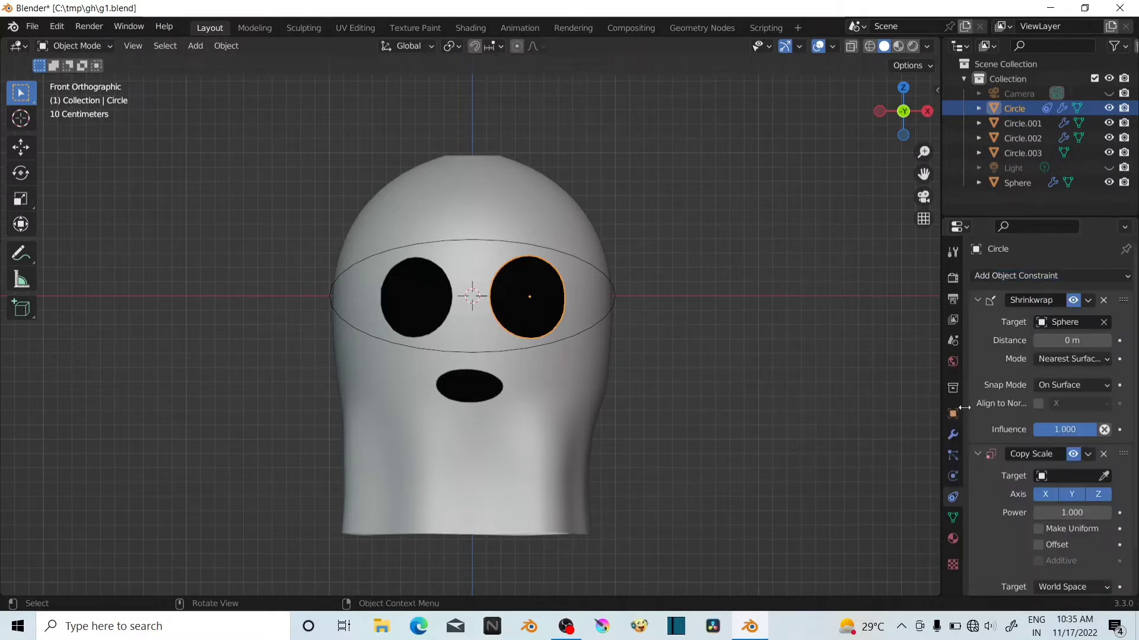
pyautogui.click(1103, 478)
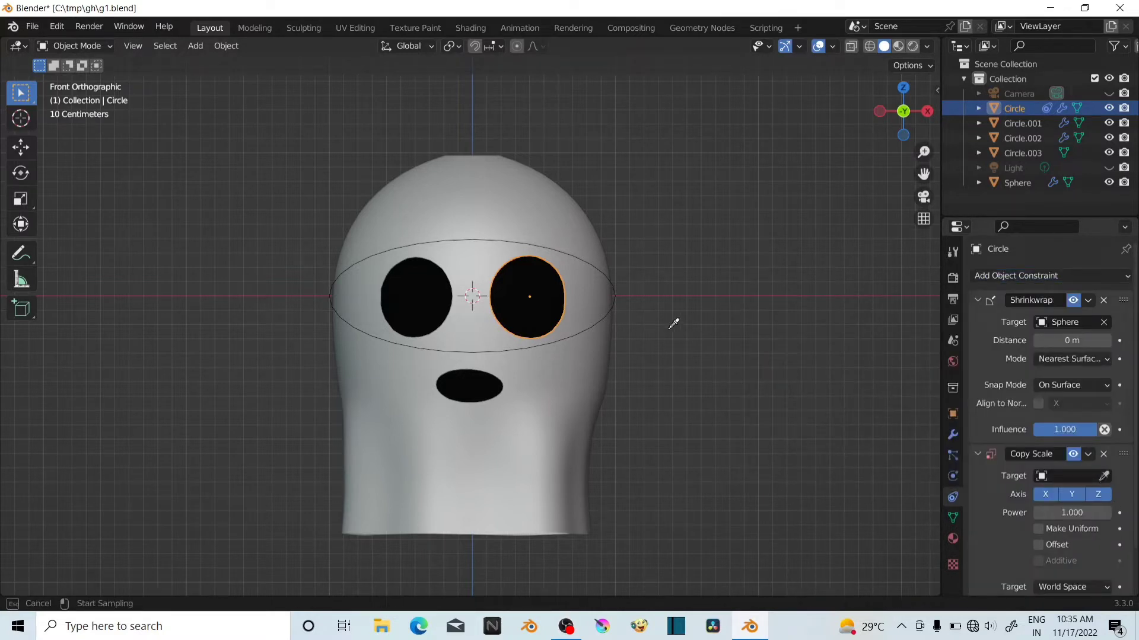
pyautogui.click(621, 287)
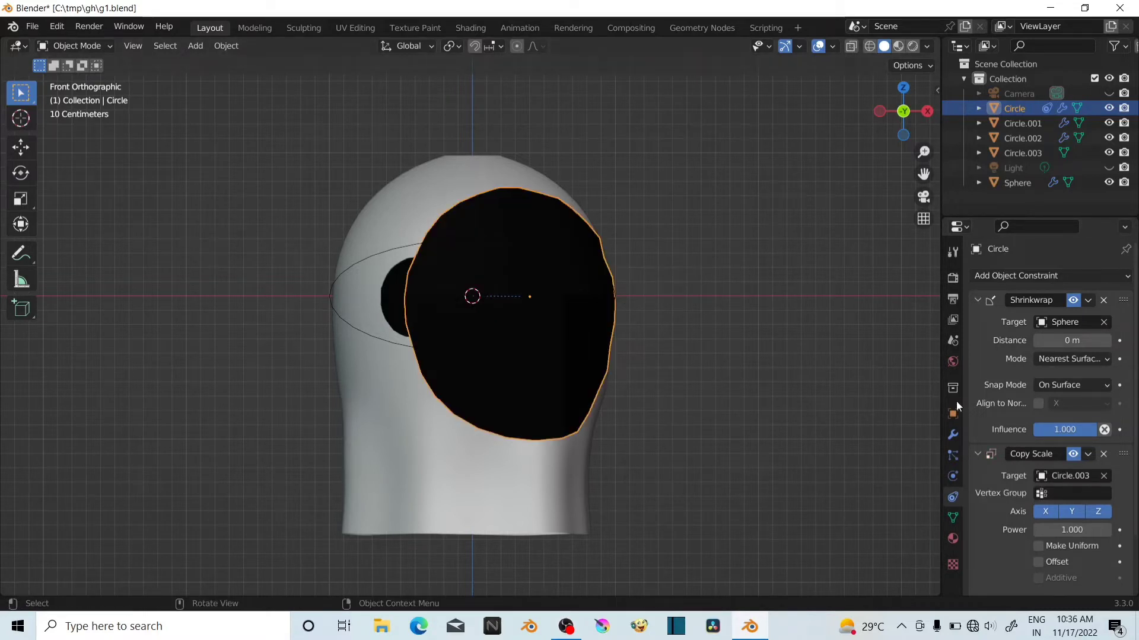
pyautogui.scroll(-3, 1052, 511)
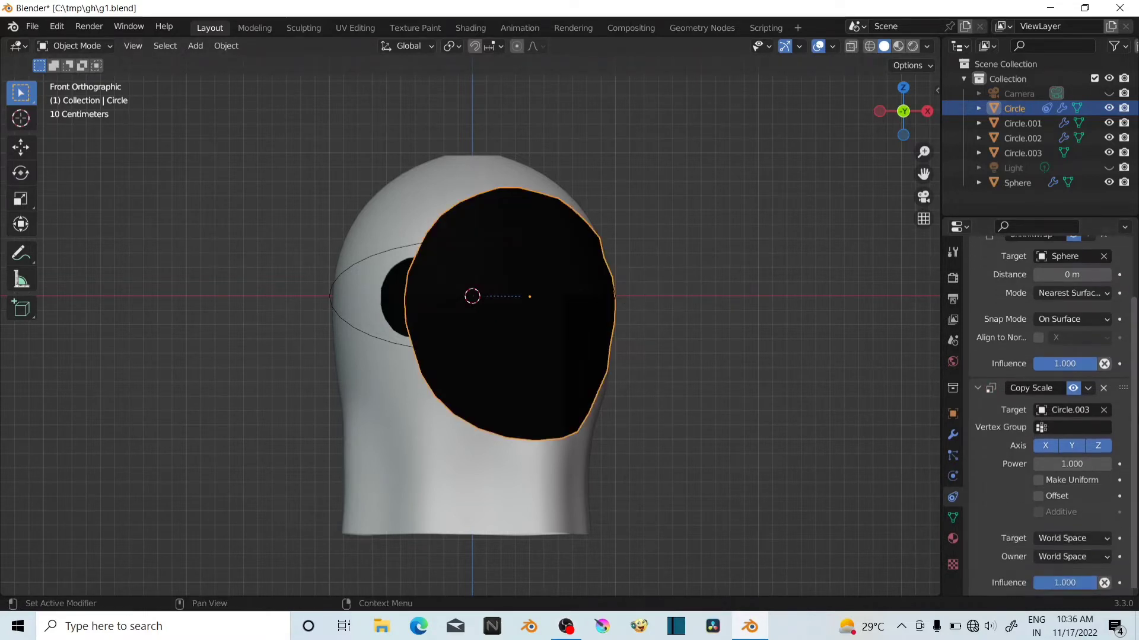
pyautogui.click(1039, 495)
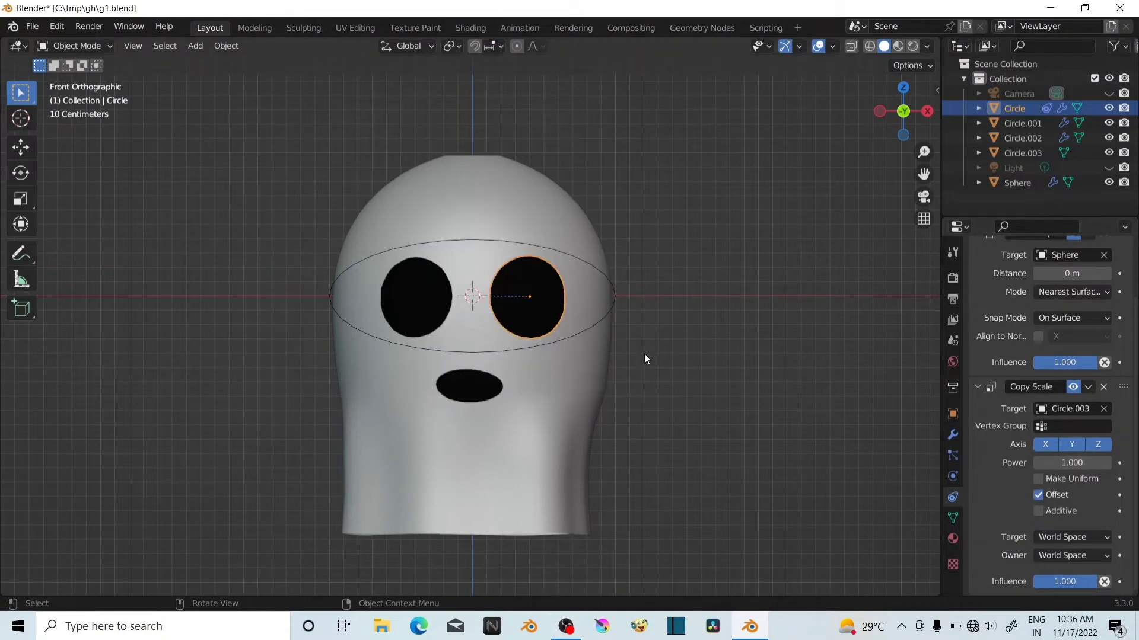
# Add a Shrinkwrap object constraint to the left-hand eye with the ghost body Sphere as its target
pyautogui.click(425, 294)
pyautogui.click(1034, 275)
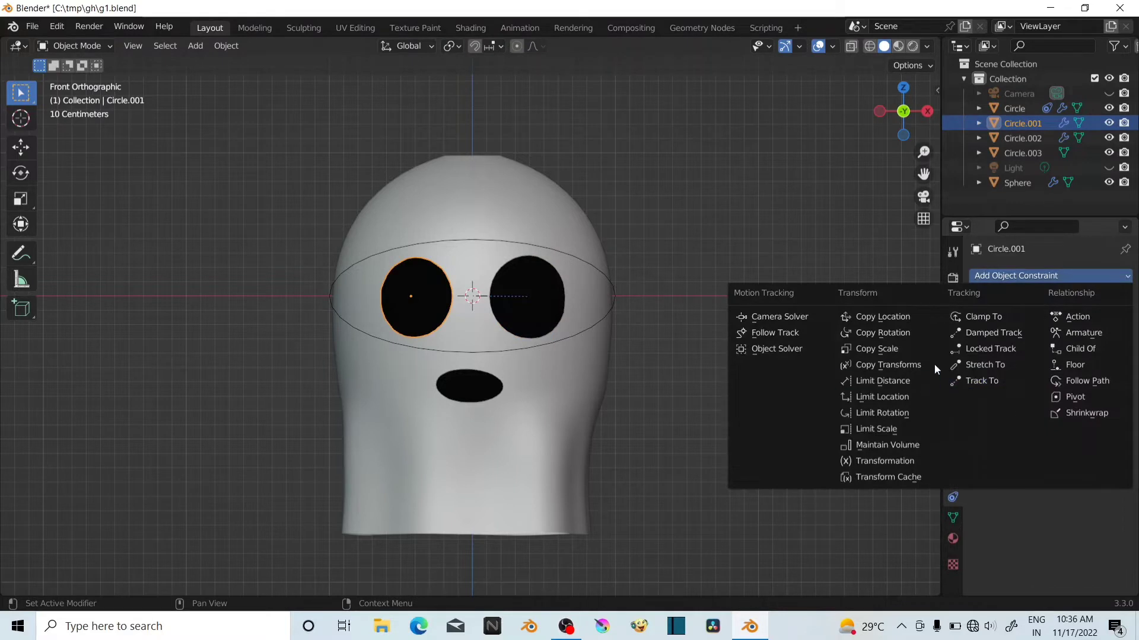
pyautogui.click(1090, 413)
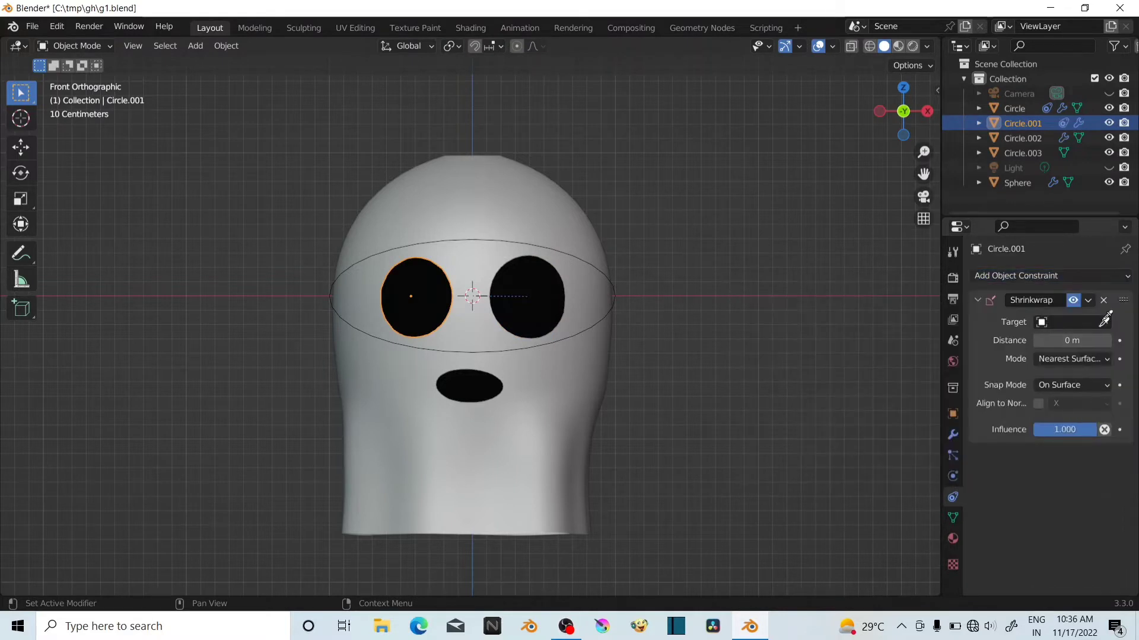
pyautogui.click(1105, 320)
pyautogui.click(478, 188)
# Add a Copy Scale constraint to the left-hand eye, targeting the oval Circle.003, with Offset enabled
pyautogui.click(985, 276)
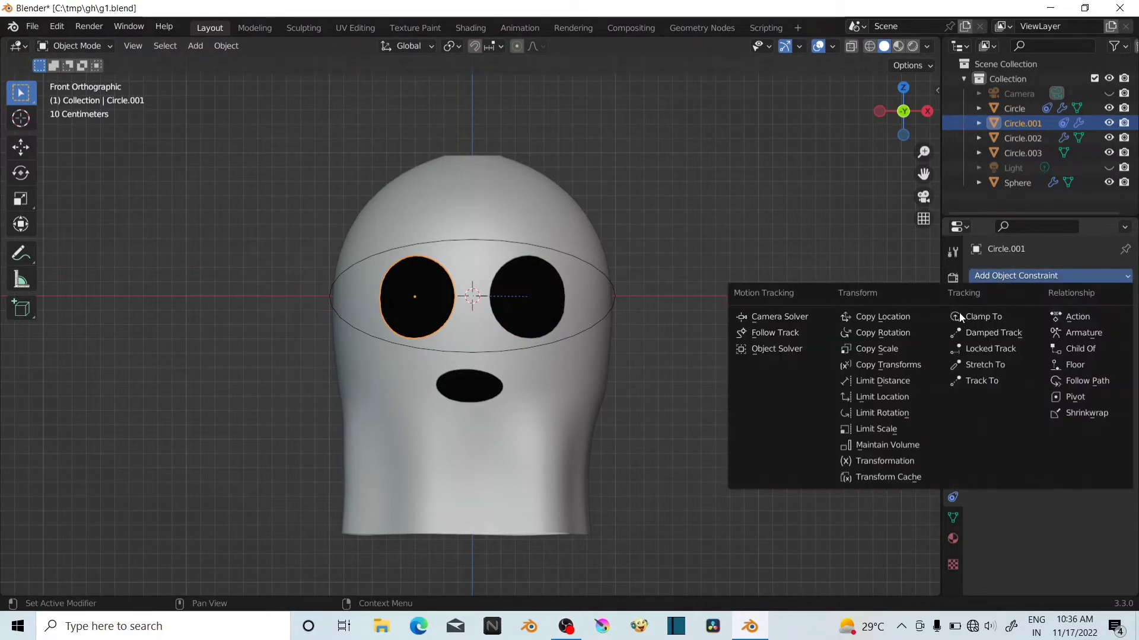
pyautogui.click(876, 349)
pyautogui.click(1104, 476)
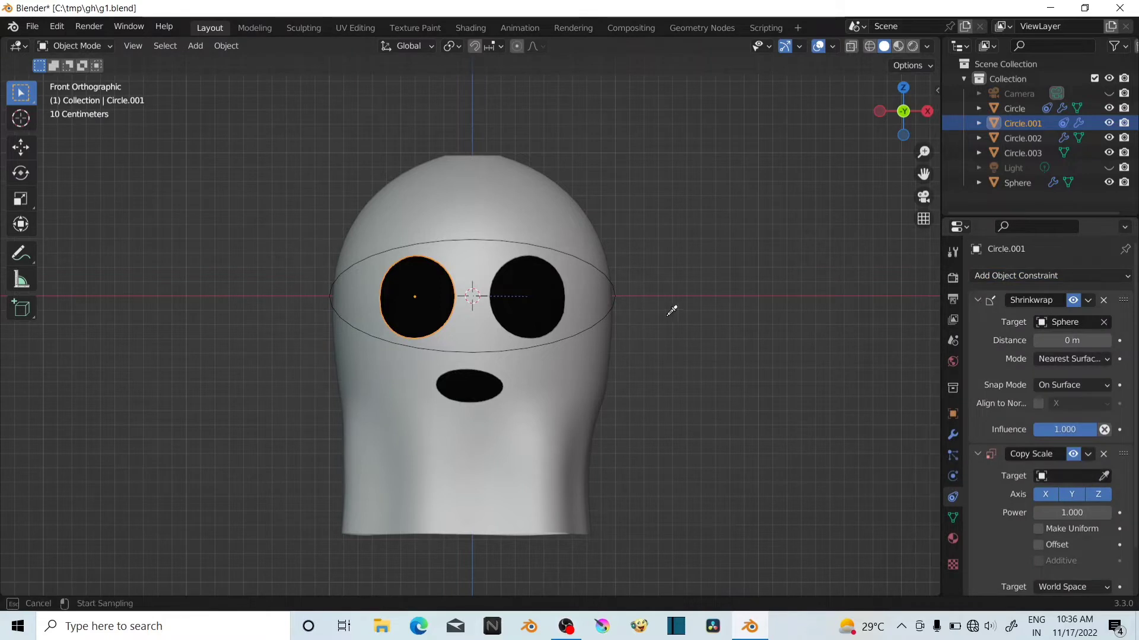
pyautogui.click(624, 289)
pyautogui.click(1037, 562)
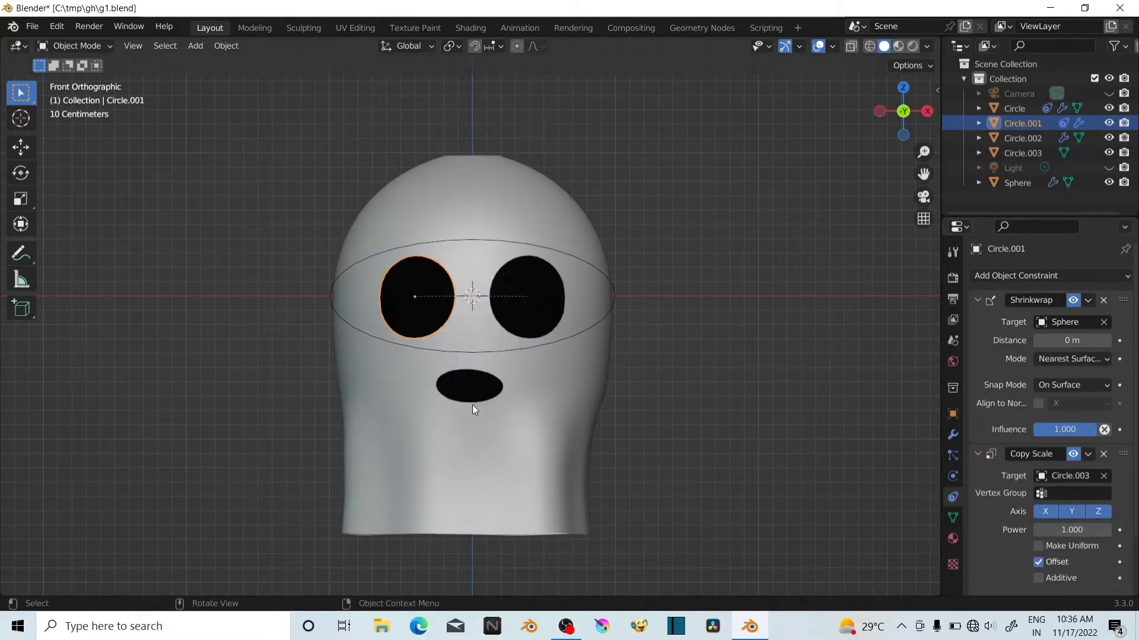
# Try scaling the oval control circle along global Z to test how both eyes follow it
pyautogui.click(614, 283)
pyautogui.press('s')
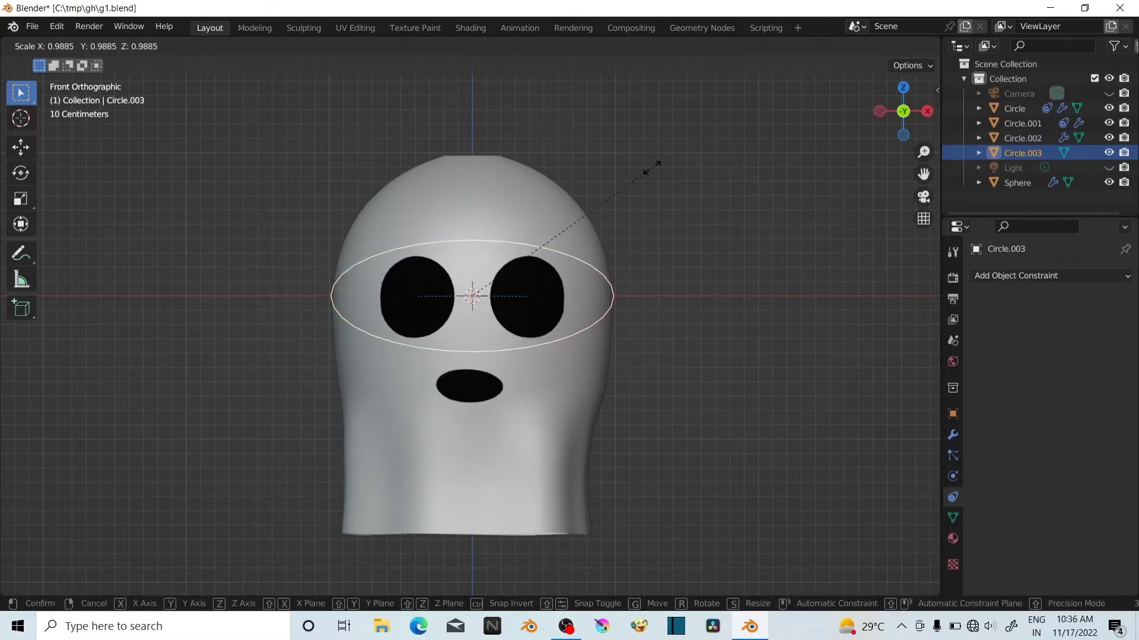
pyautogui.press('z')
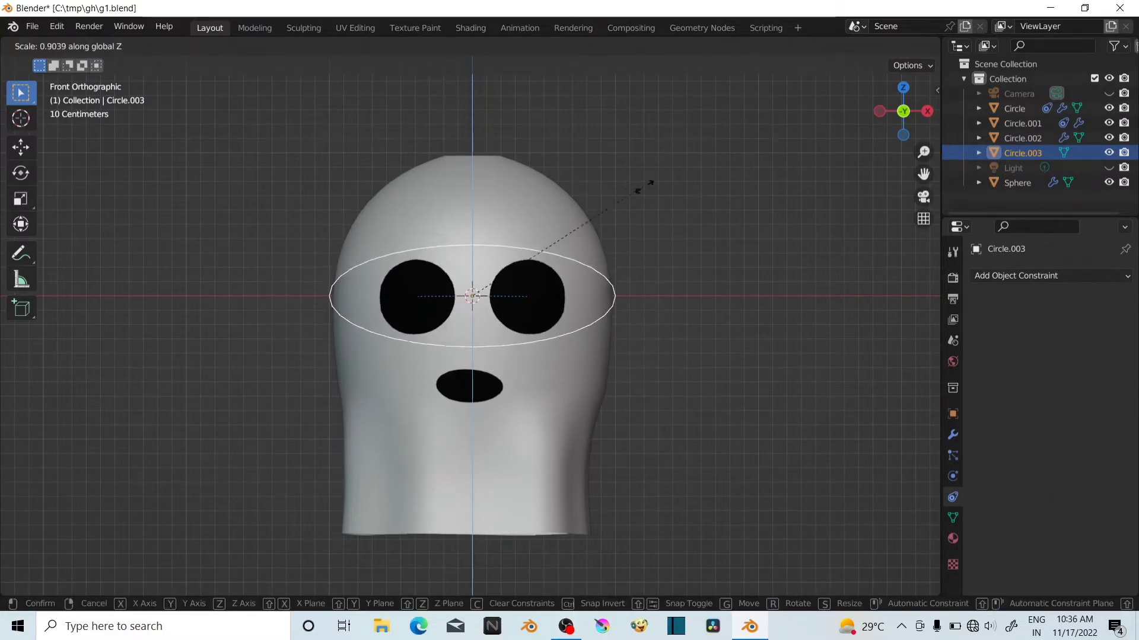
pyautogui.rightClick(646, 178)
pyautogui.press('s')
pyautogui.press('z')
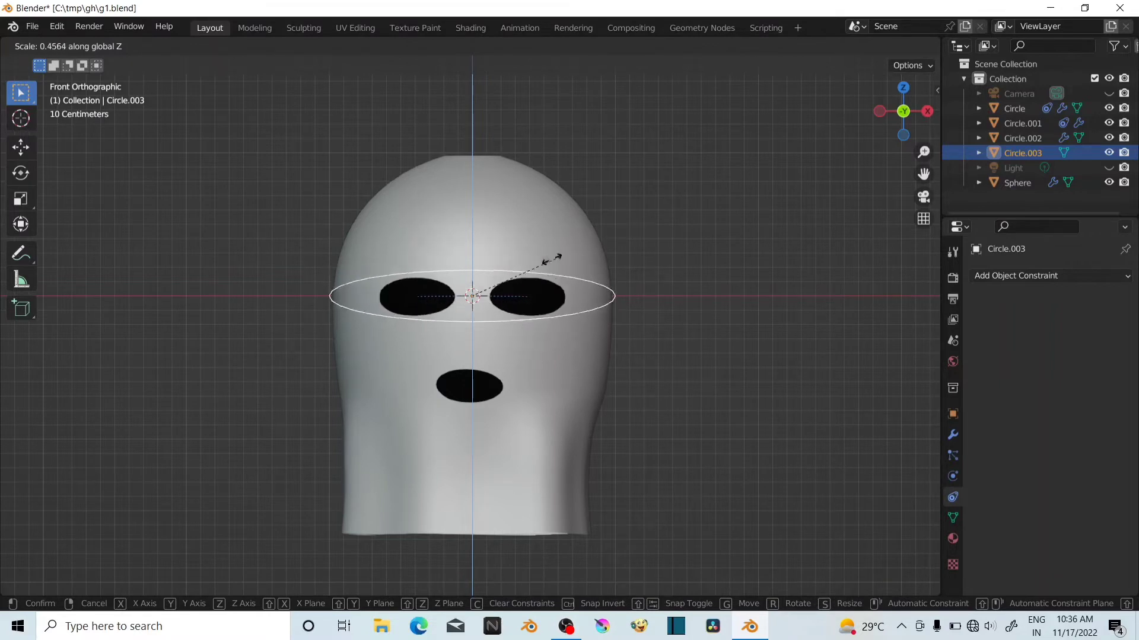
pyautogui.click(622, 209)
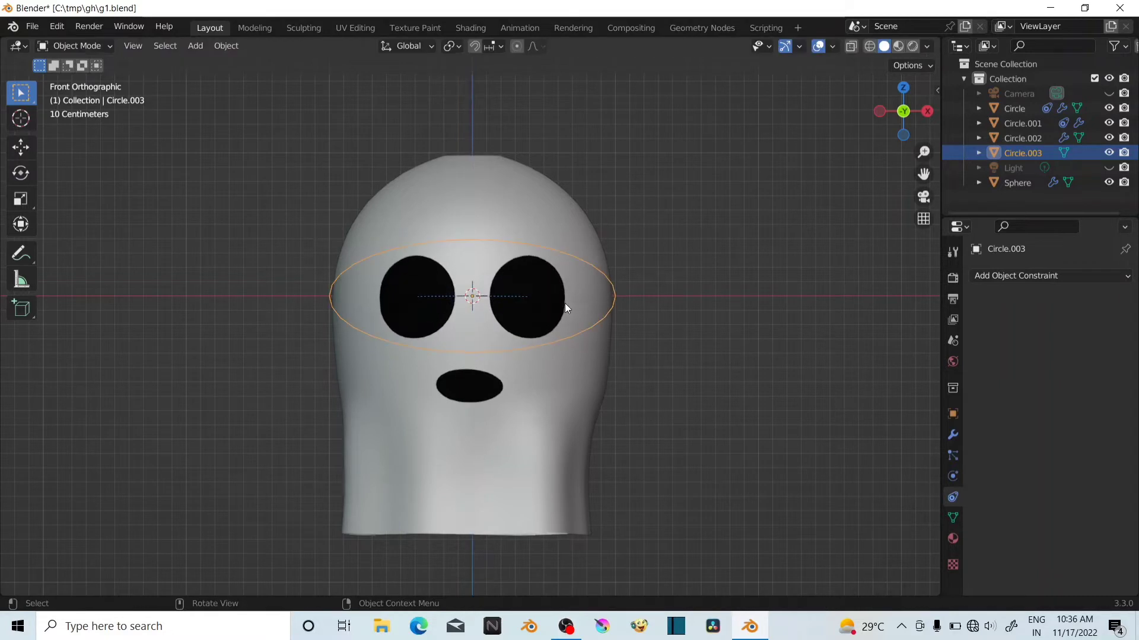
# Hide the oval control circle and give the right-hand eye a basis shape key plus a second, pinned shape key
pyautogui.click(1108, 153)
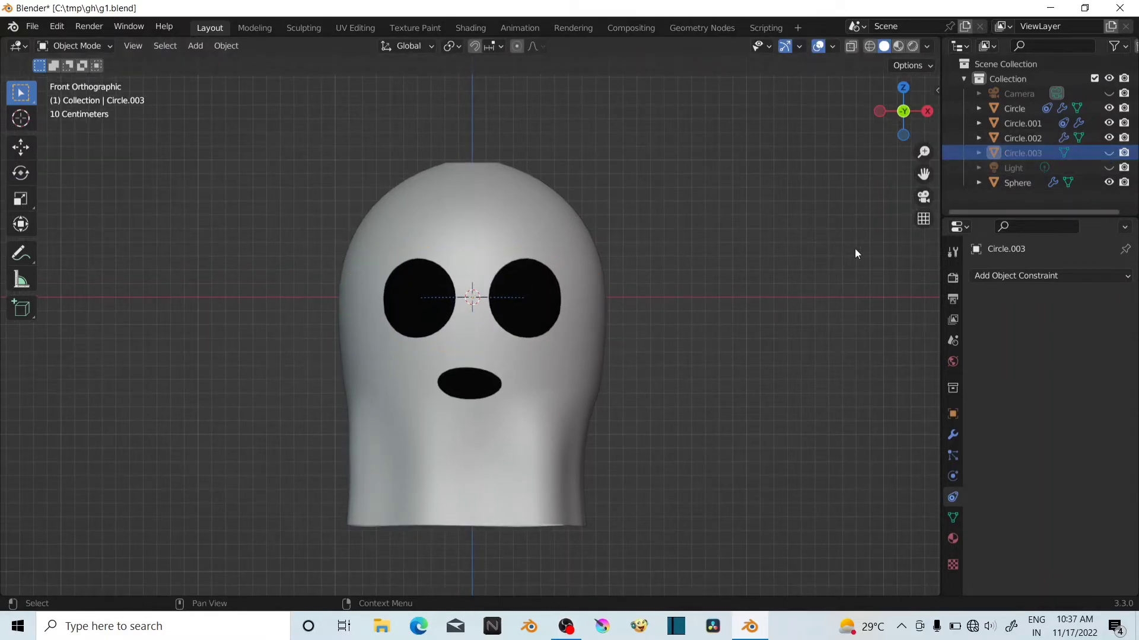
pyautogui.click(533, 320)
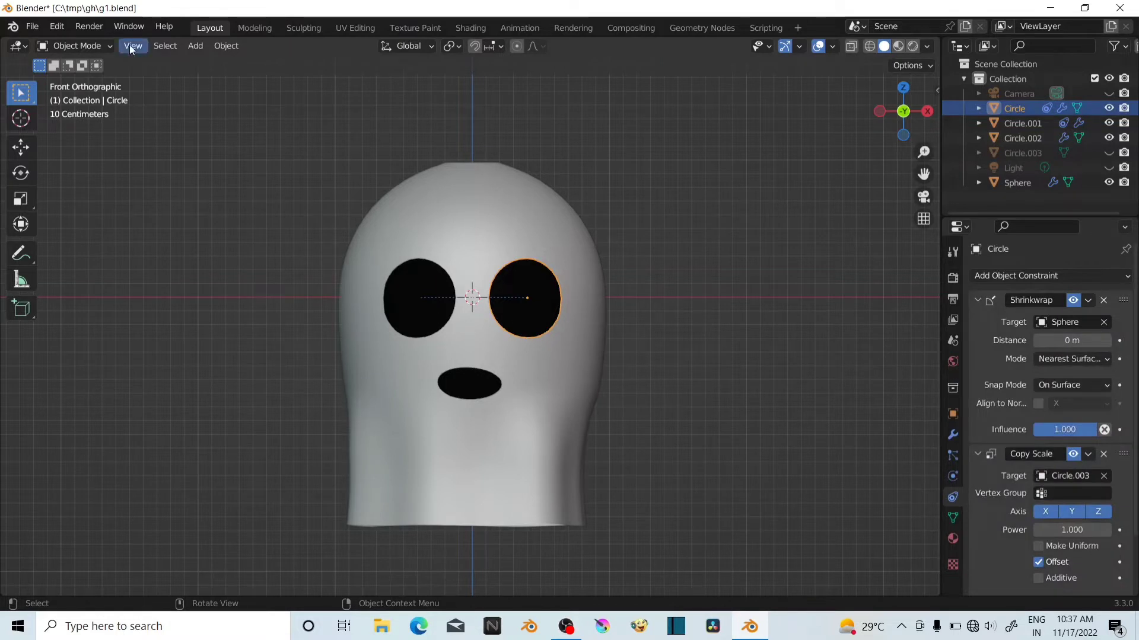
pyautogui.click(951, 517)
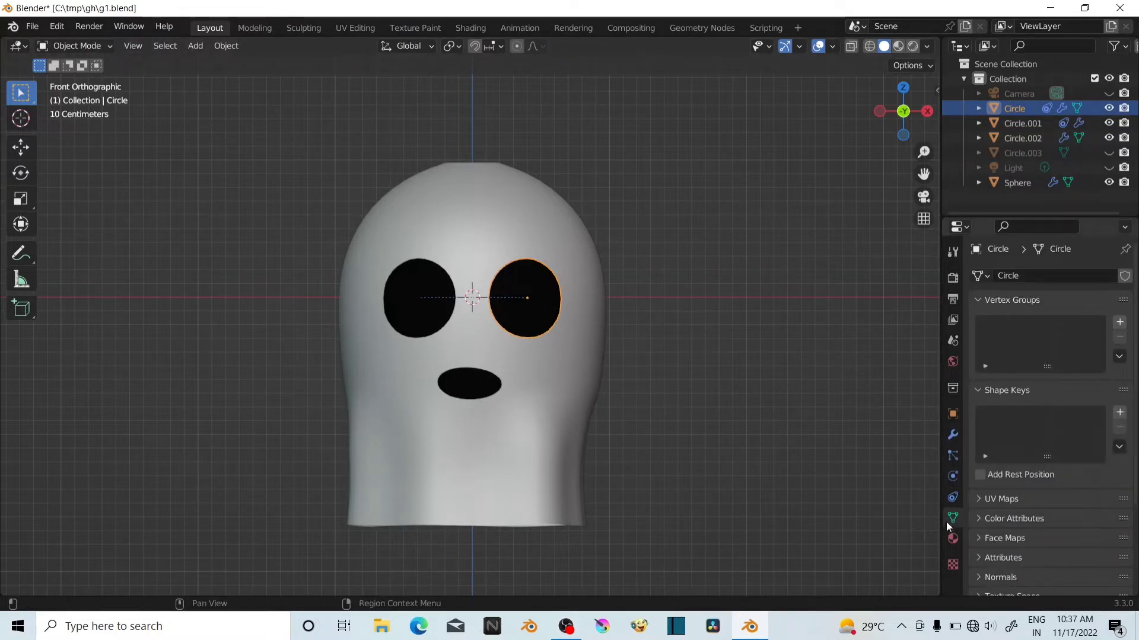
pyautogui.click(1118, 412)
pyautogui.click(1119, 413)
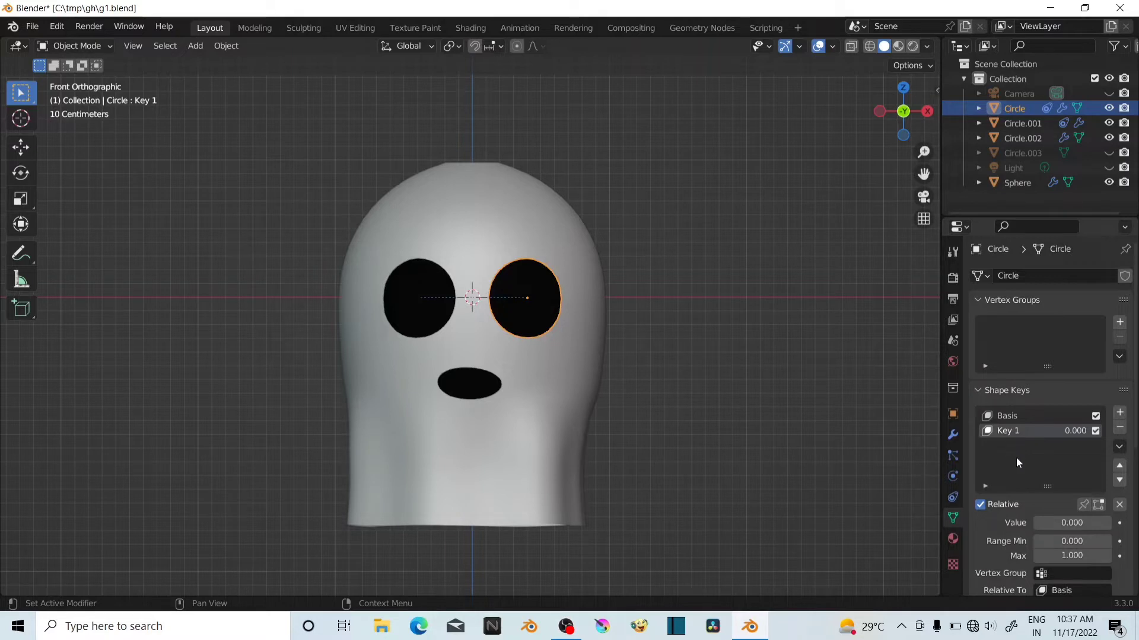
pyautogui.click(1082, 504)
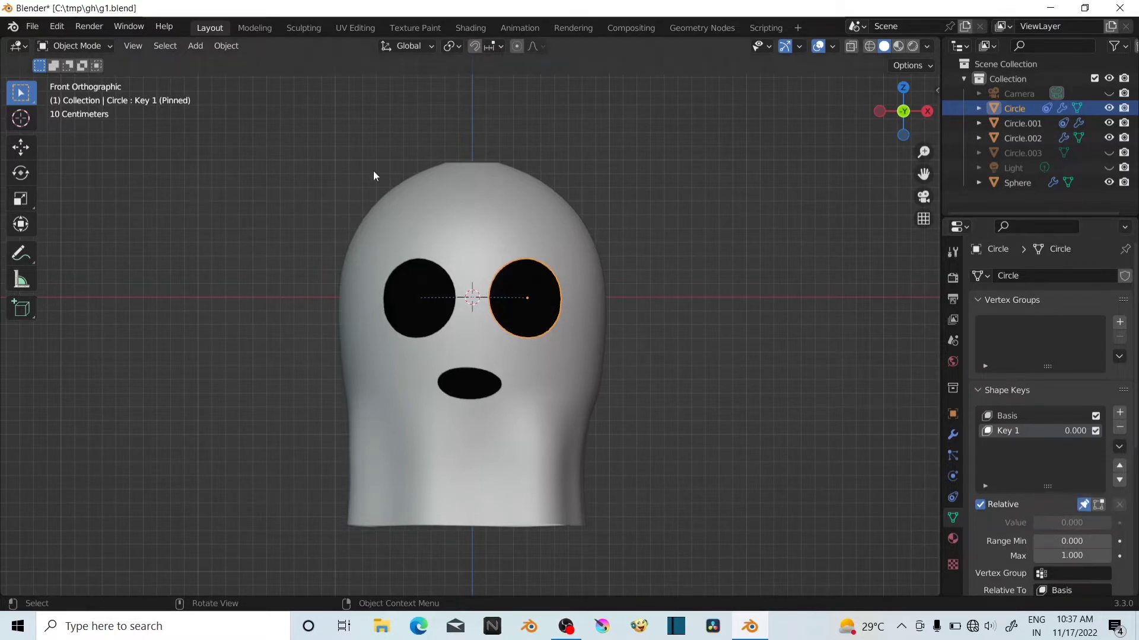
# Edge-slide the upper-half vertices of the right-hand eye down by a factor of about 0.795 in Edit Mode
pyautogui.click(76, 48)
pyautogui.click(83, 79)
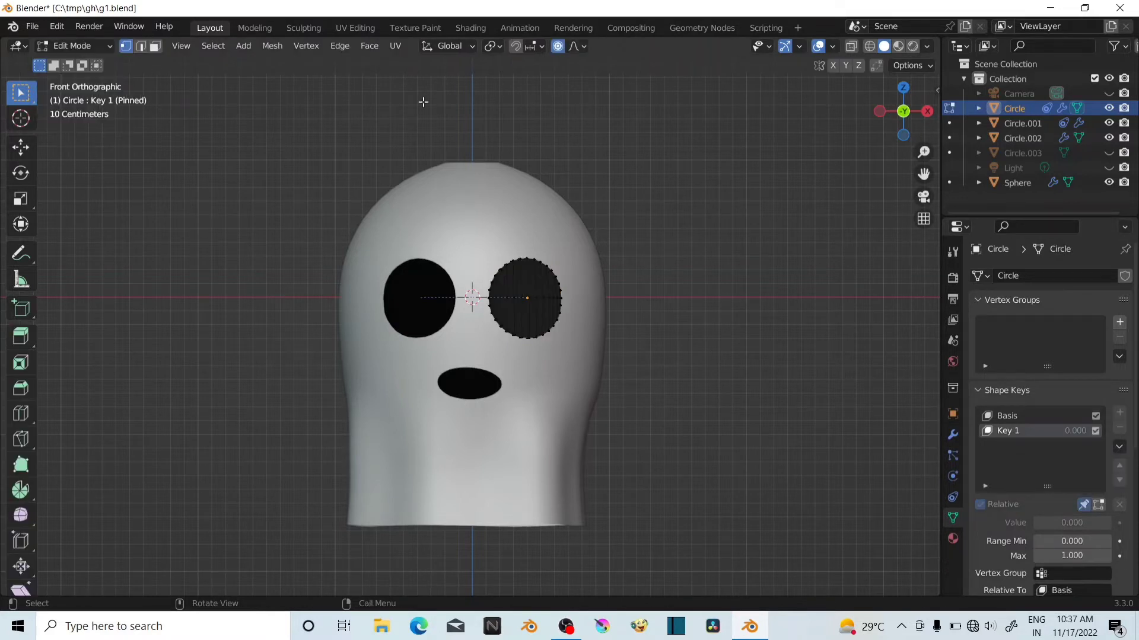
pyautogui.moveTo(923, 152); pyautogui.dragTo(914, 119)
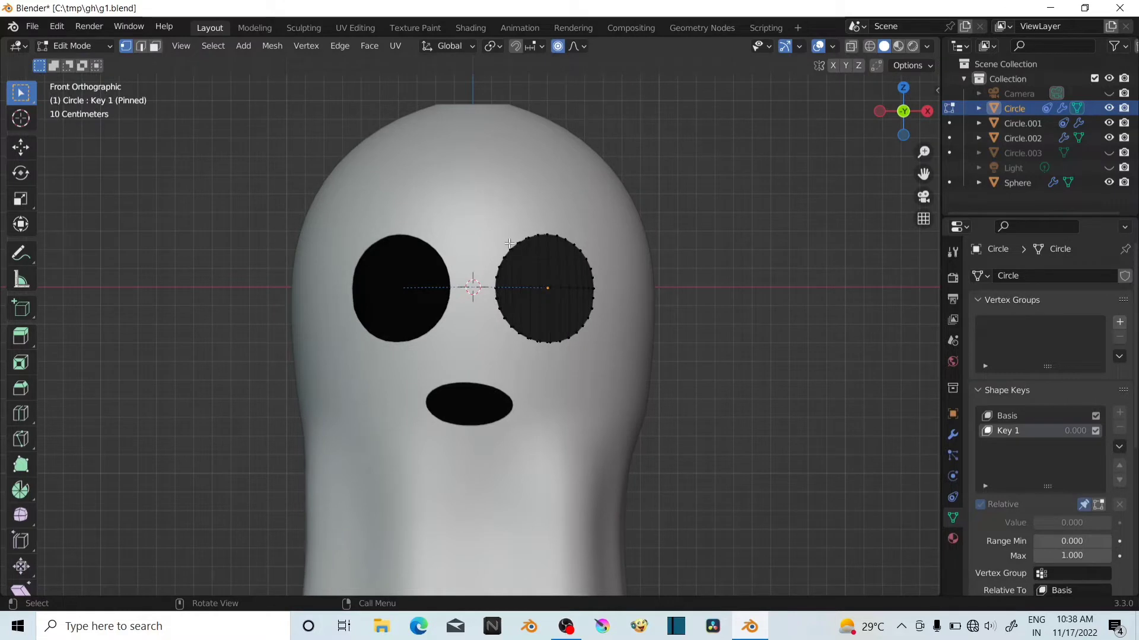
pyautogui.press('b')
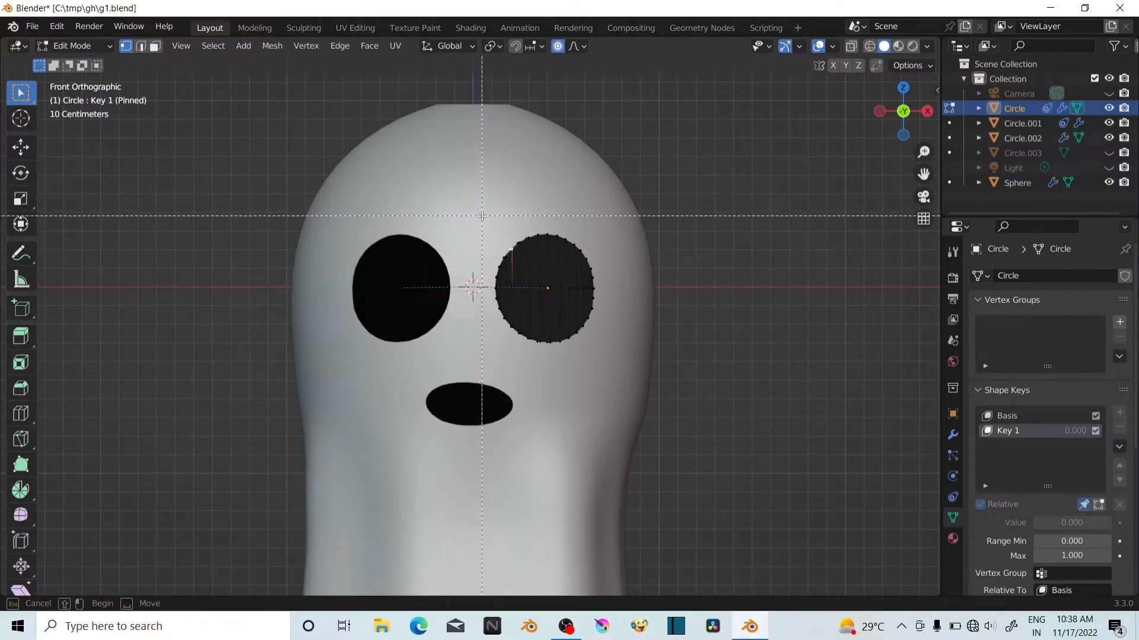
pyautogui.moveTo(482, 217); pyautogui.dragTo(599, 285)
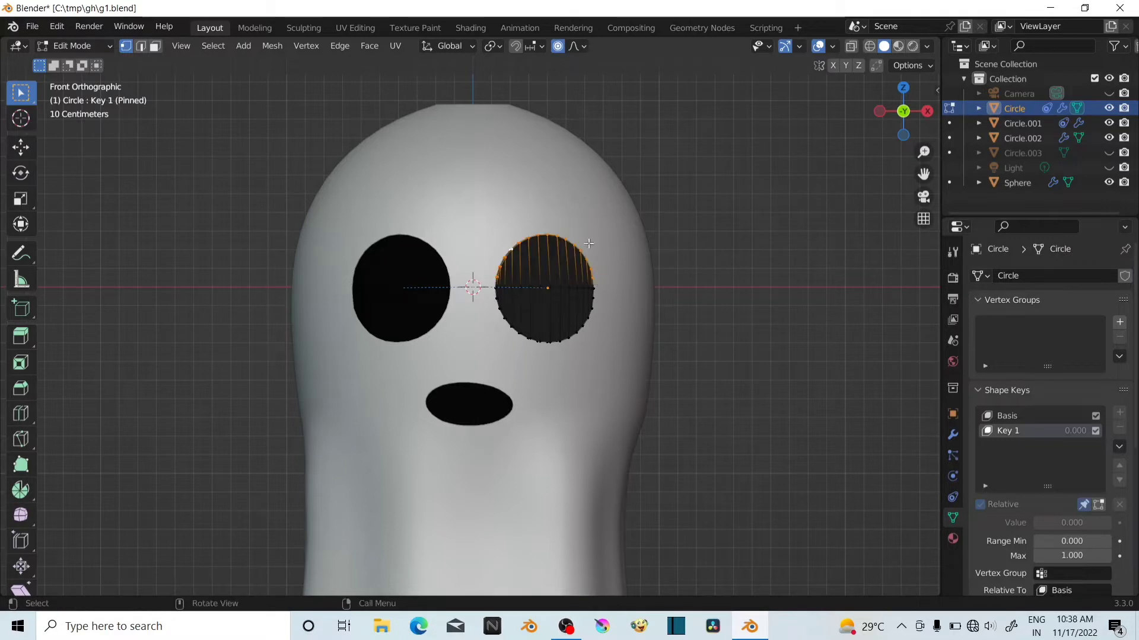
pyautogui.press('g')
pyautogui.press('g')
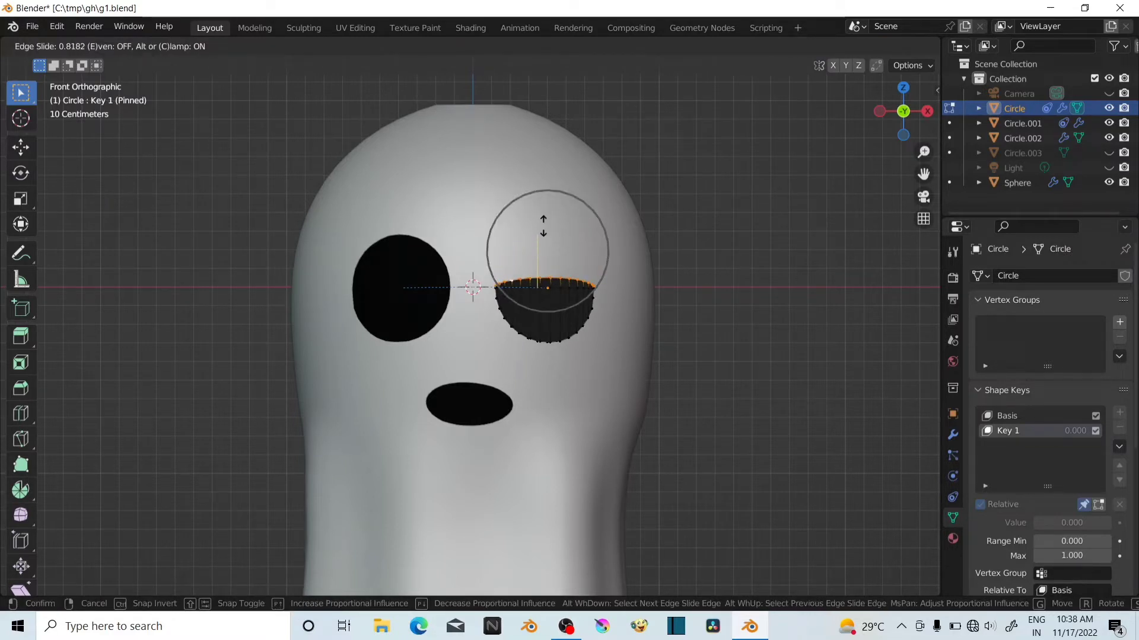
pyautogui.click(542, 227)
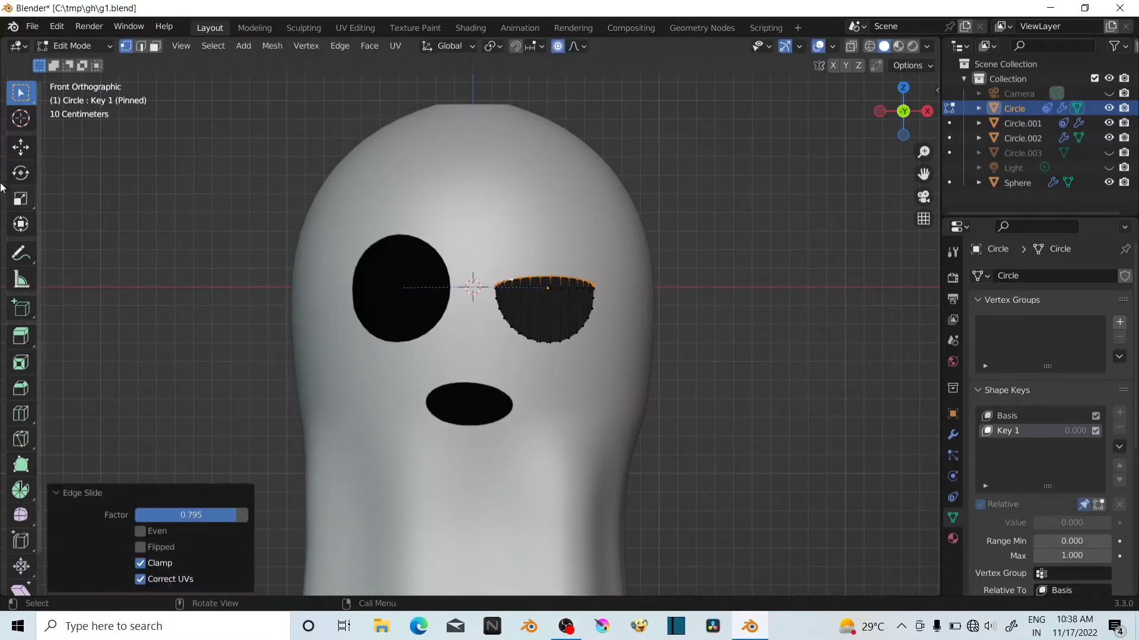
# Rotate the right-hand eye's lowered upper edge about -21.9° around global Y, and return to Object Mode
pyautogui.click(21, 172)
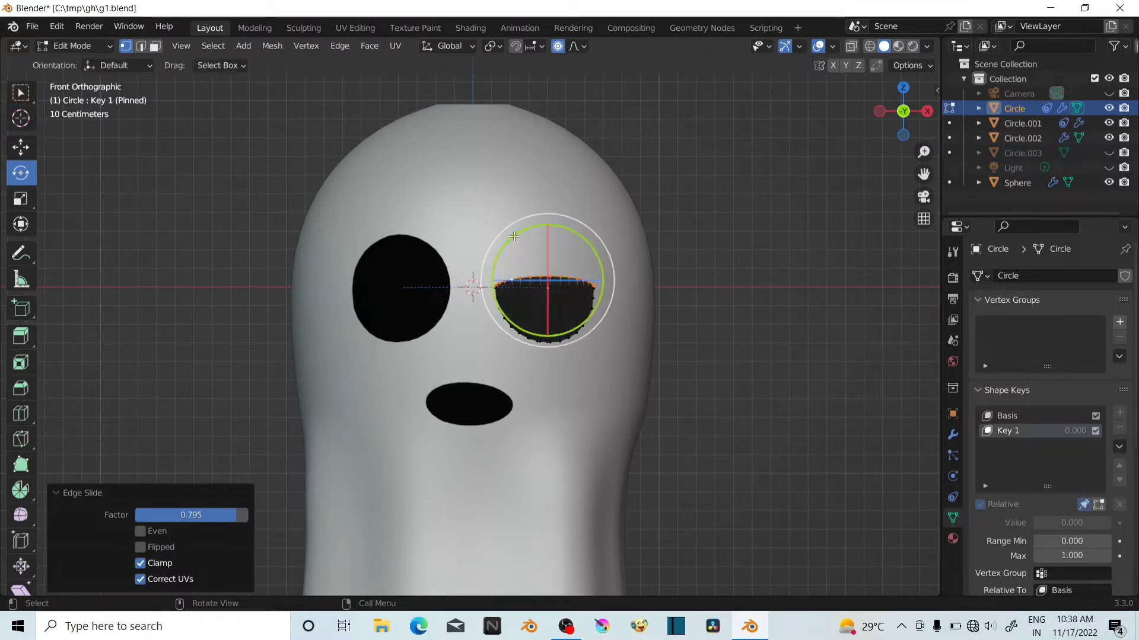
pyautogui.moveTo(508, 242); pyautogui.dragTo(503, 260)
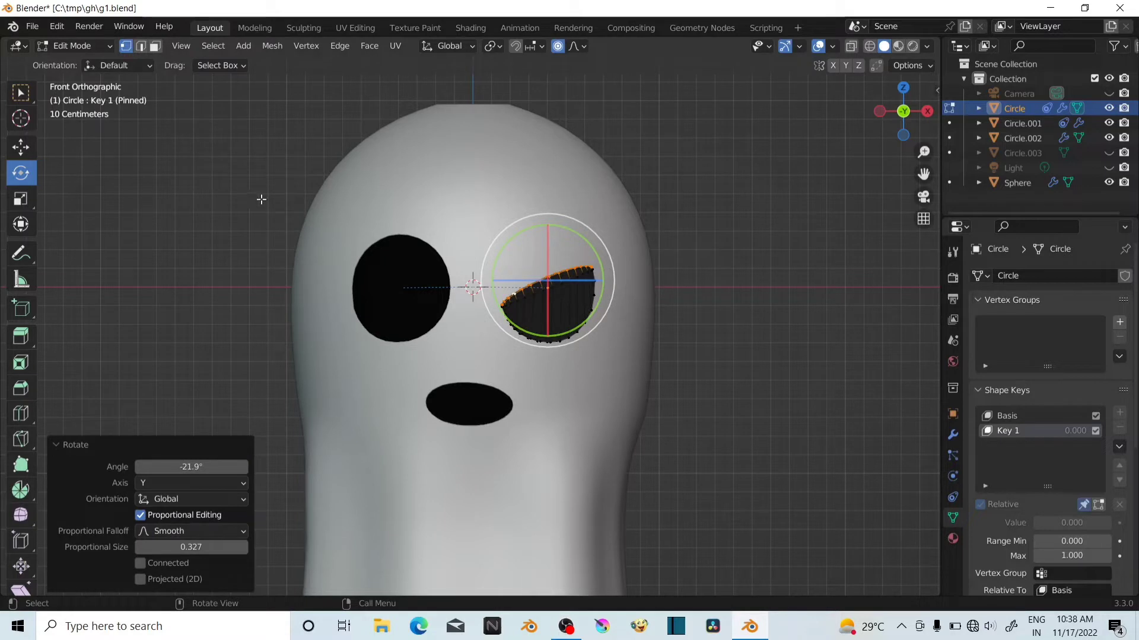
pyautogui.click(20, 93)
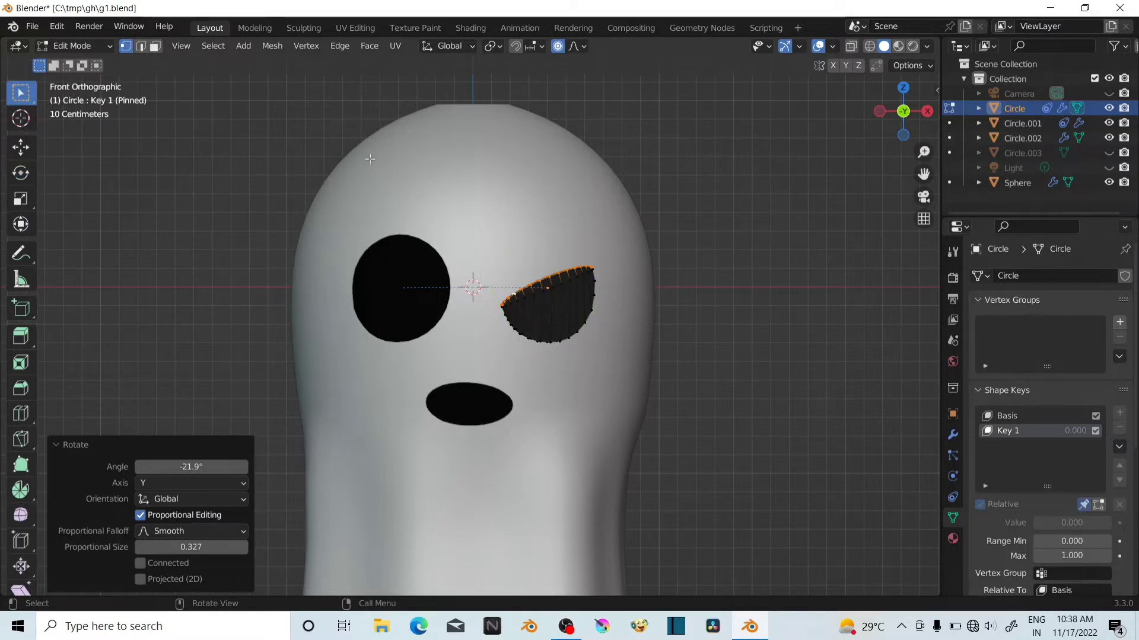
pyautogui.click(105, 48)
pyautogui.click(102, 60)
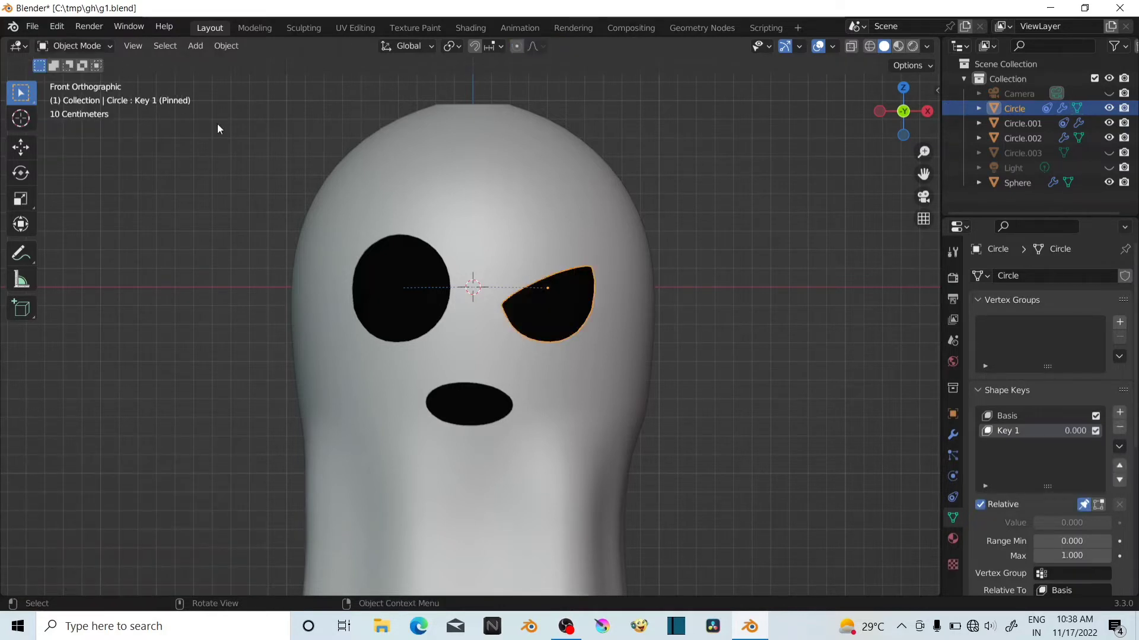
# Give the left-hand eye a basis shape key plus a second shape key, and pin the second one
pyautogui.click(405, 322)
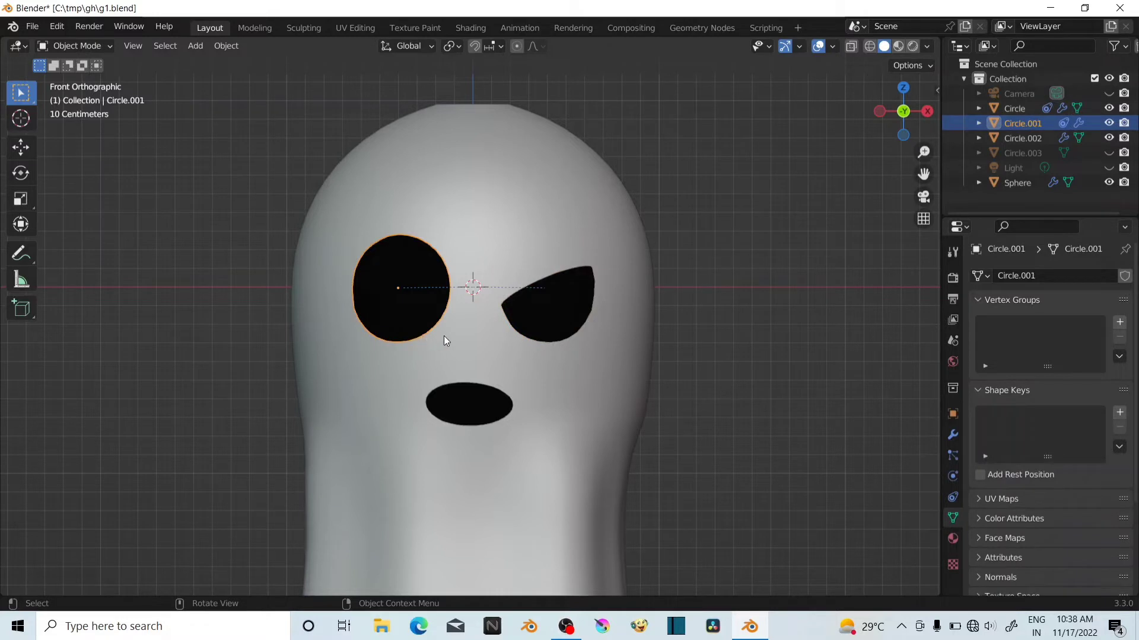
pyautogui.click(1119, 415)
pyautogui.click(1119, 413)
pyautogui.click(1082, 504)
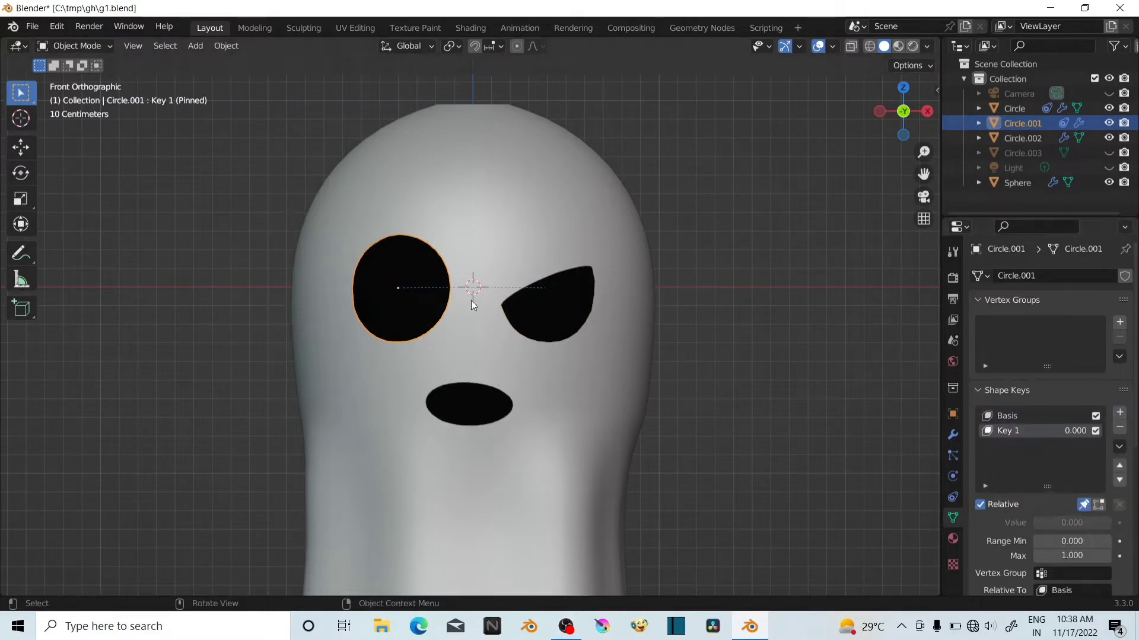
# Edge-slide the upper-half vertices of the left-hand eye down to its middle in two passes, the second by about 0.538
pyautogui.click(74, 45)
pyautogui.click(68, 78)
pyautogui.moveTo(331, 214); pyautogui.dragTo(464, 282)
pyautogui.press('g')
pyautogui.press('g')
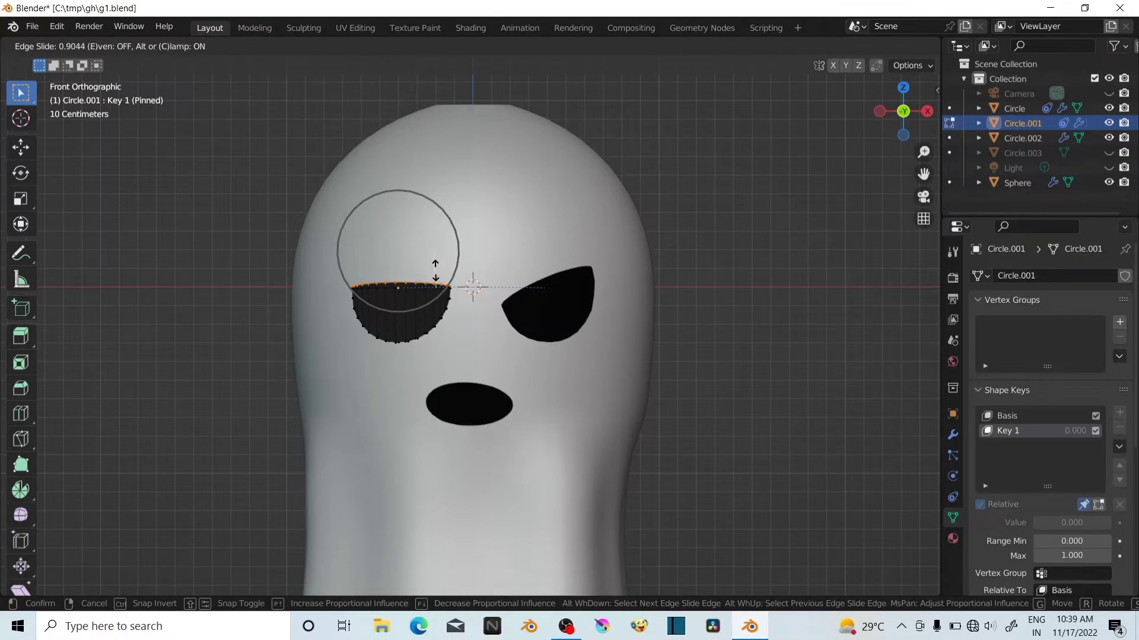
pyautogui.click(435, 244)
pyautogui.press('g')
pyautogui.press('g')
pyautogui.click(436, 246)
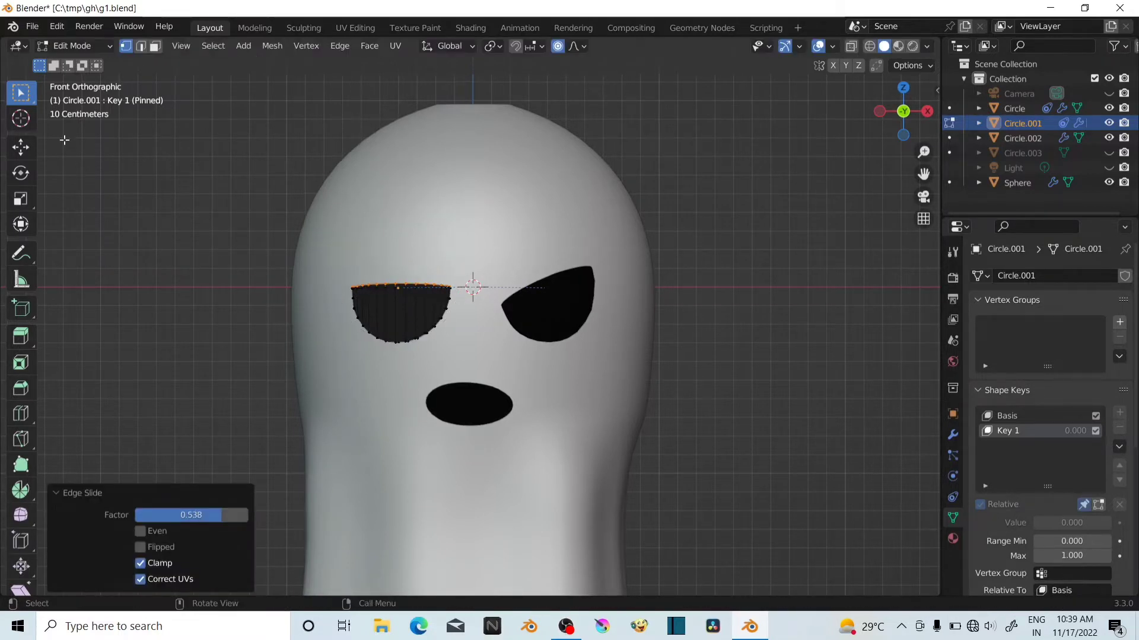
# Rotate the left-hand eye's upper edge around global Y so it slants down toward the face's center, and return to Object Mode
pyautogui.click(21, 173)
pyautogui.moveTo(458, 284); pyautogui.dragTo(442, 246)
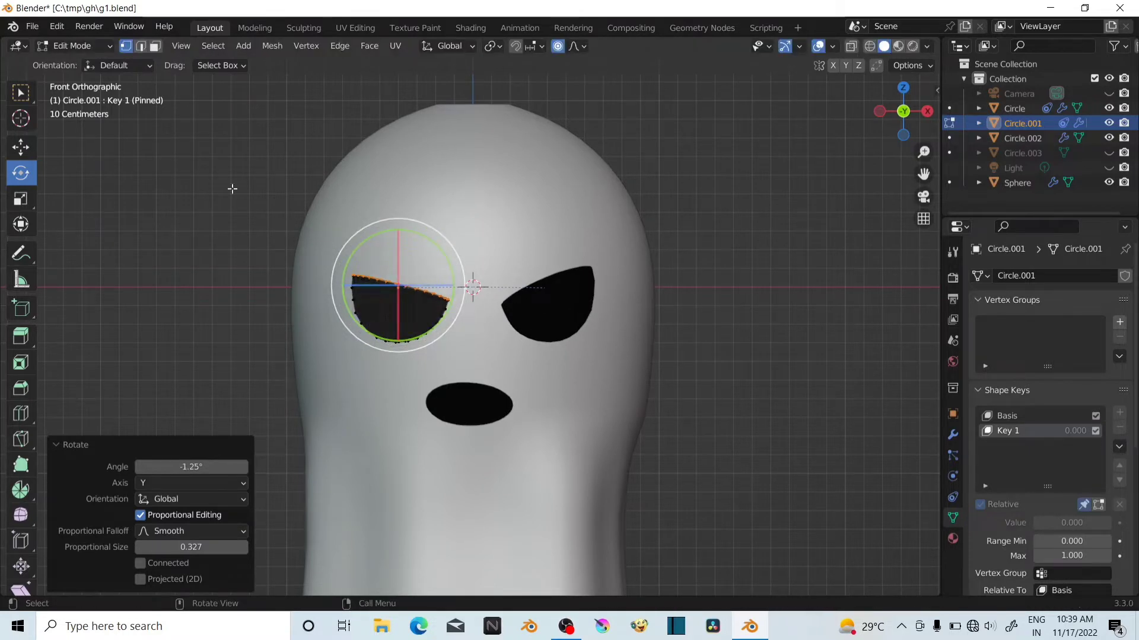
pyautogui.click(48, 45)
pyautogui.click(90, 62)
# Rotate the right-hand eye's upper edge about 3.31° around global Y and edge-slide it by a factor of about 0.37
pyautogui.click(597, 319)
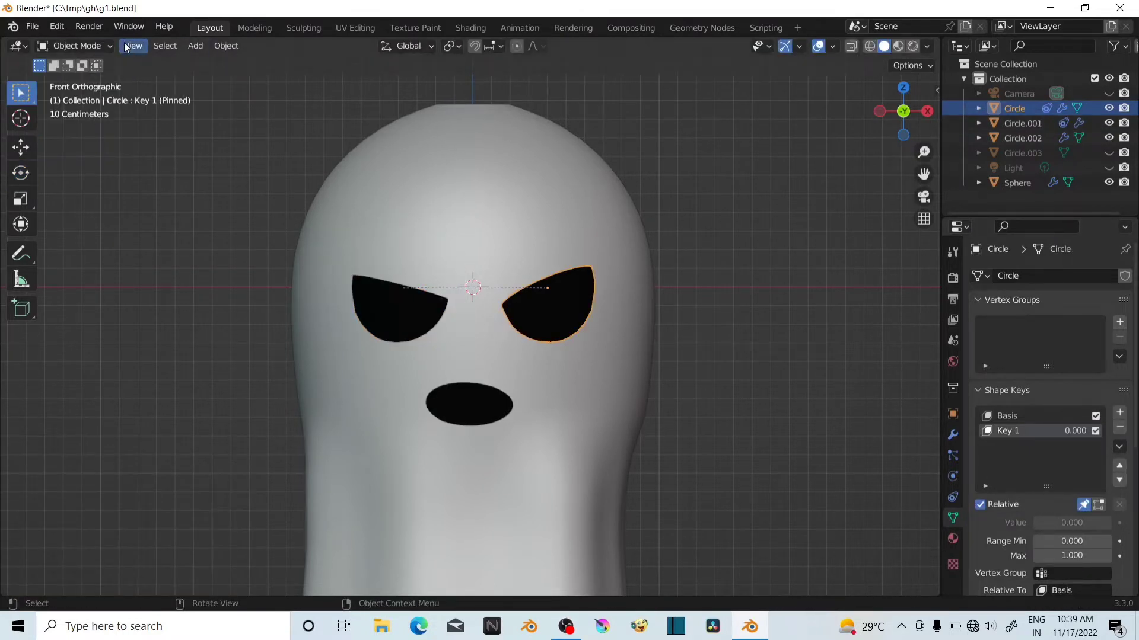
pyautogui.press('Tab')
pyautogui.moveTo(592, 251); pyautogui.dragTo(600, 261)
pyautogui.press('g')
pyautogui.press('g')
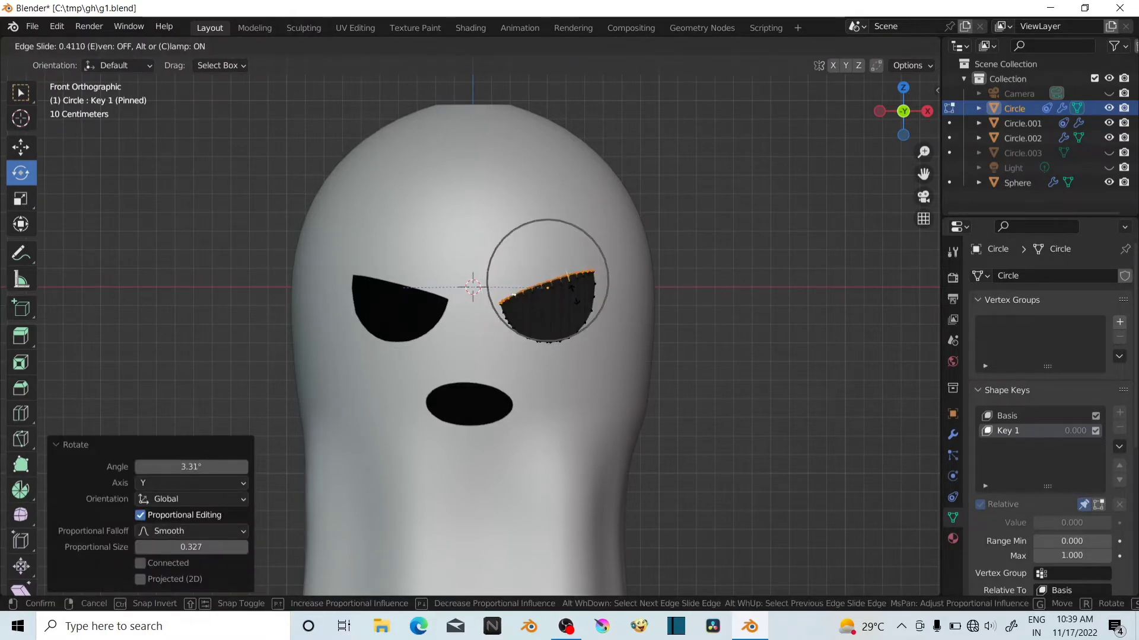
pyautogui.click(591, 279)
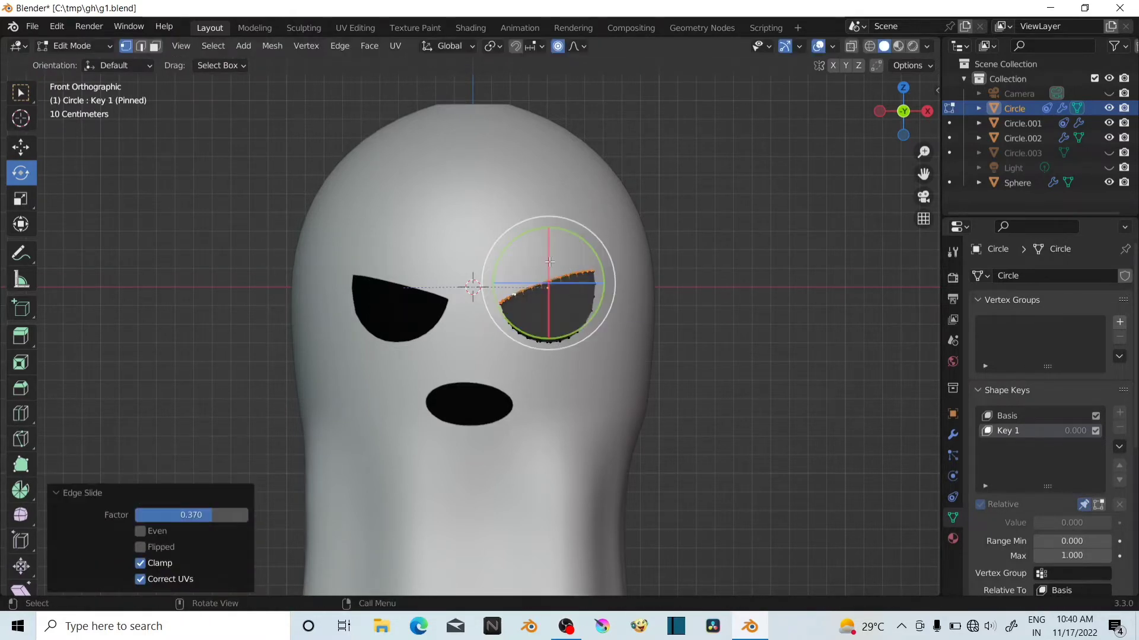
pyautogui.click(625, 247)
pyautogui.press('b')
pyautogui.moveTo(562, 248); pyautogui.dragTo(618, 290)
pyautogui.press('g')
pyautogui.press('g')
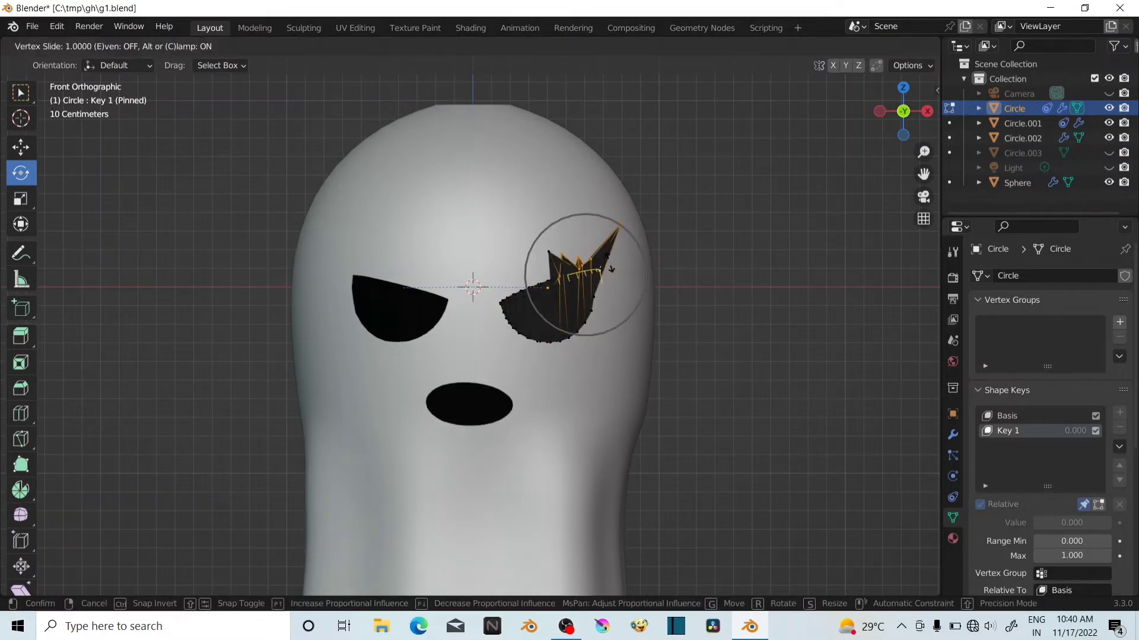
pyautogui.rightClick(609, 247)
# Move the right-hand eye's outer upper corner about -0.0096 m in X and -0.0127 m in Z with proportional editing
pyautogui.click(601, 260)
pyautogui.press('b')
pyautogui.rightClick(604, 260)
pyautogui.press('w')
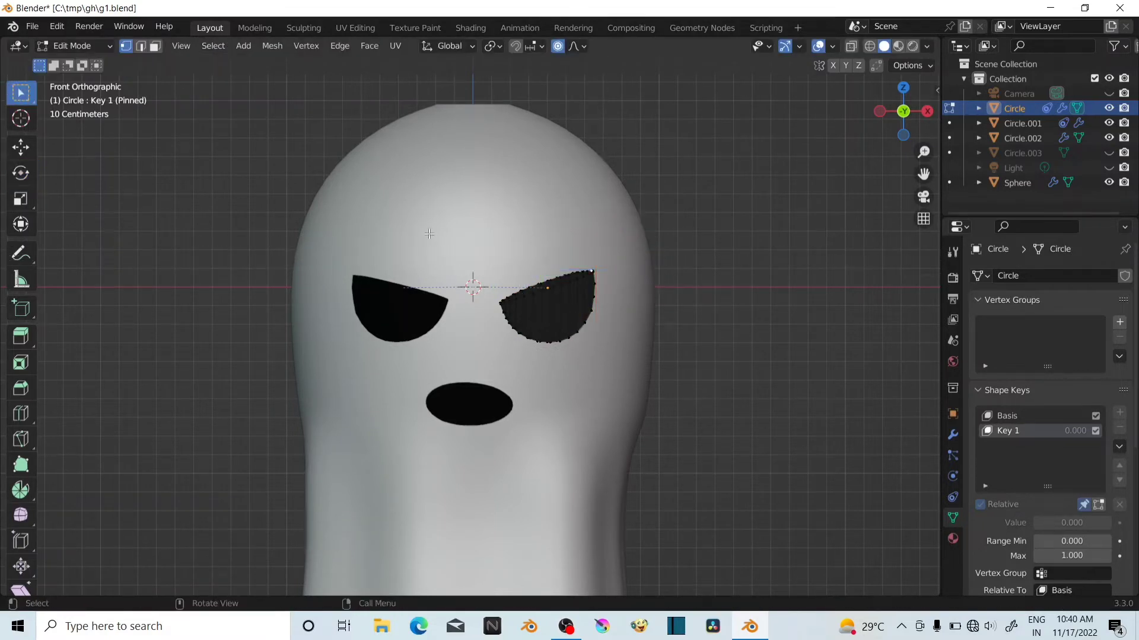
pyautogui.press('g')
pyautogui.click(593, 284)
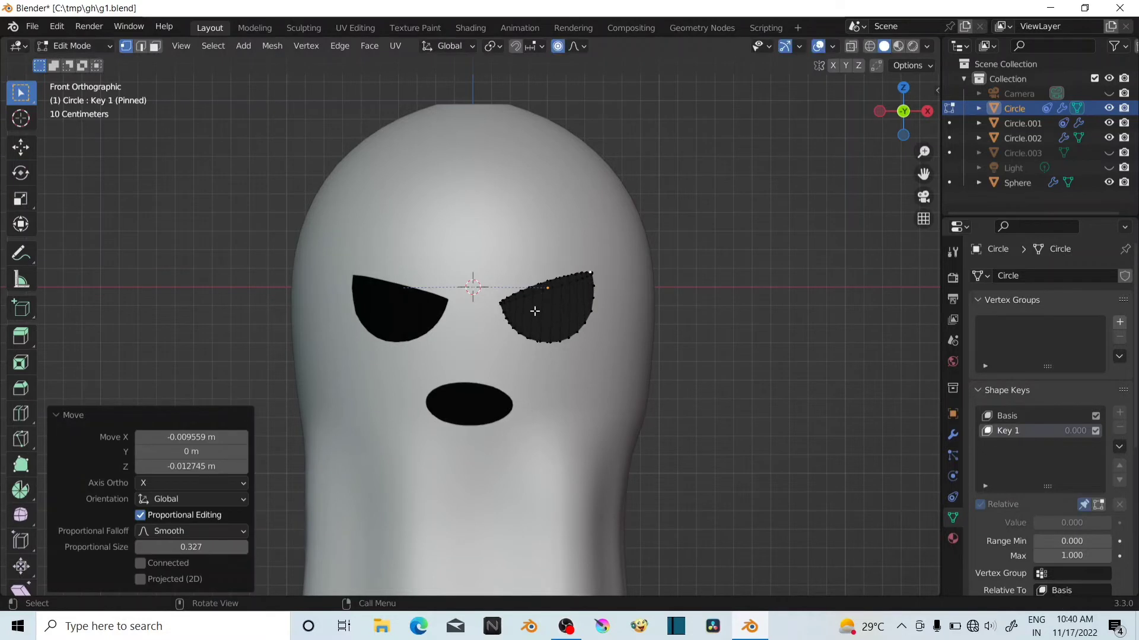
# Nudge the right-hand eye's inner corner vertex slightly with proportional editing
pyautogui.click(508, 310)
pyautogui.press('g')
pyautogui.click(507, 308)
# Try to scale the whole right-hand eye mesh uniformly, and undo the scaling
pyautogui.press('a')
pyautogui.press('s')
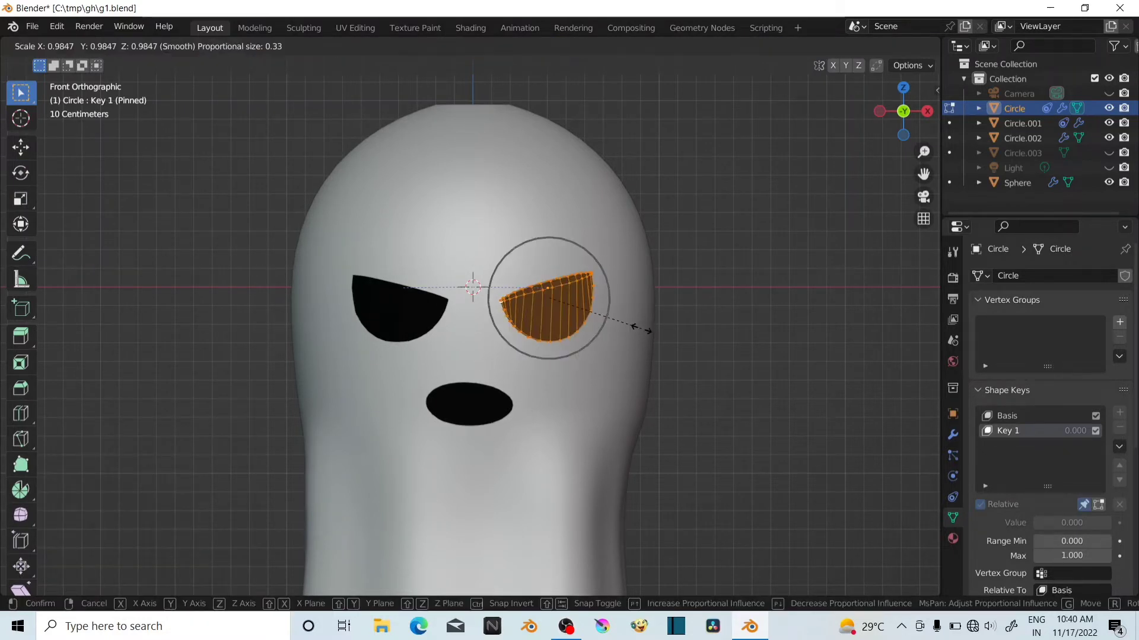
pyautogui.click(638, 329)
pyautogui.press('s')
pyautogui.rightClick(644, 314)
pyautogui.hotkey('ctrl', 'z')
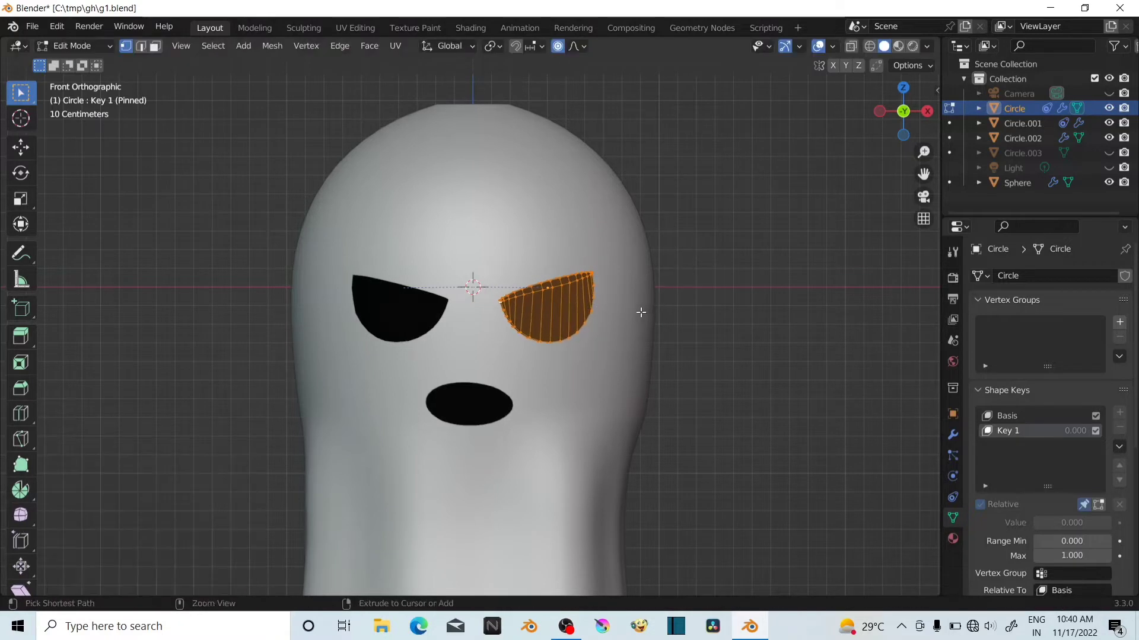
# Deselect the right-hand eye's vertices and return to Object Mode
pyautogui.click(684, 249)
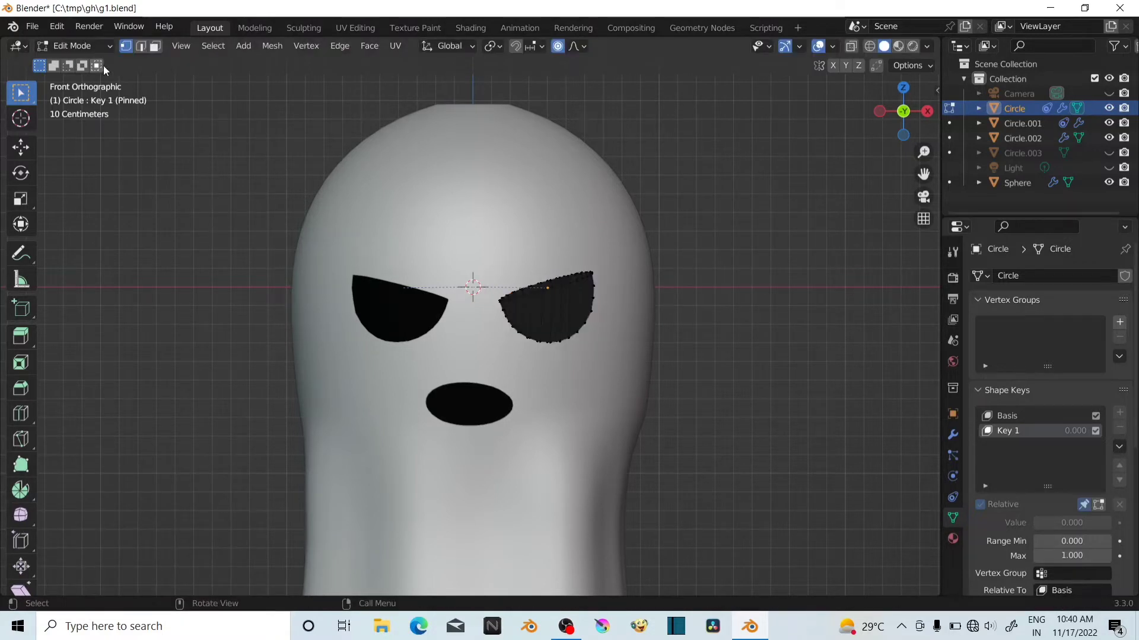
pyautogui.click(71, 46)
pyautogui.click(77, 61)
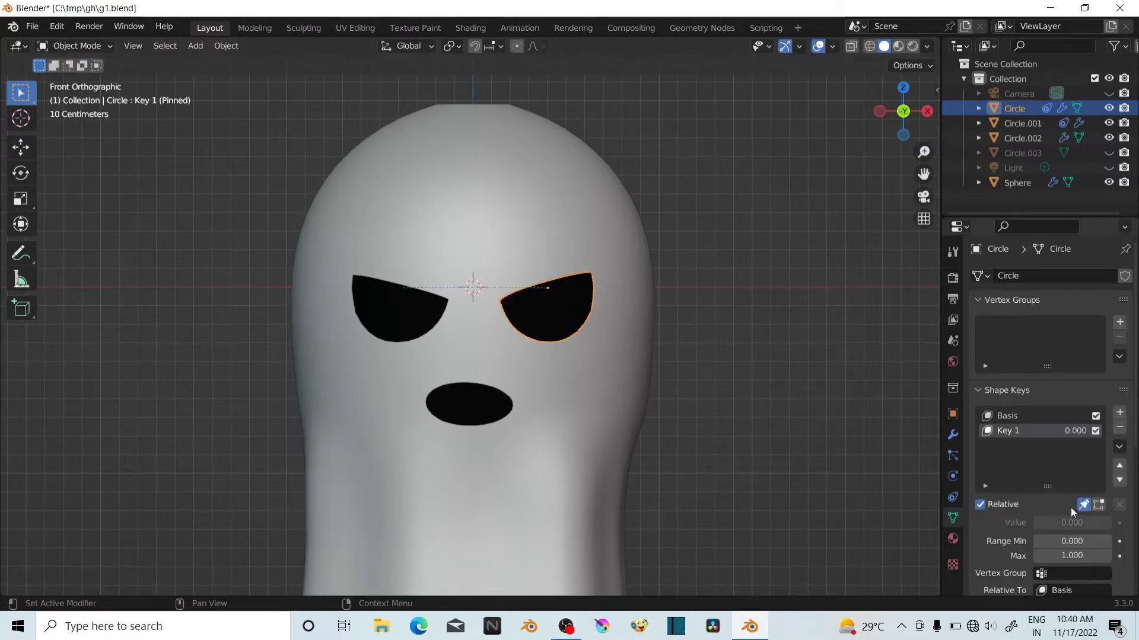
# Add the Basis and Key 1 shape keys to the mouth and pin Key 1 for display
pyautogui.click(467, 411)
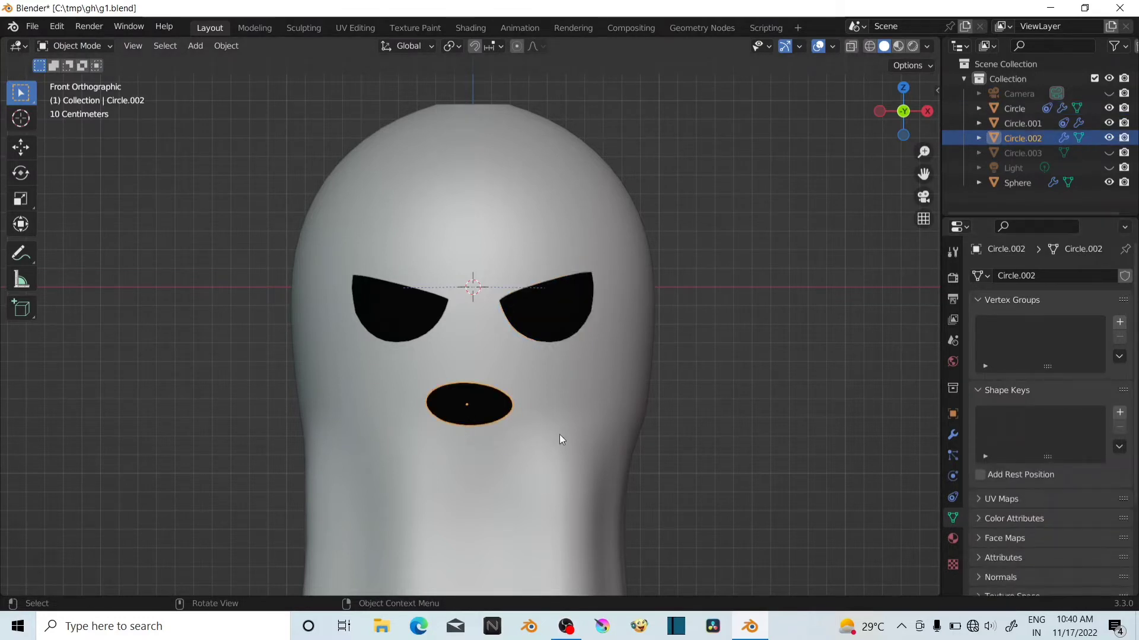
pyautogui.click(1121, 414)
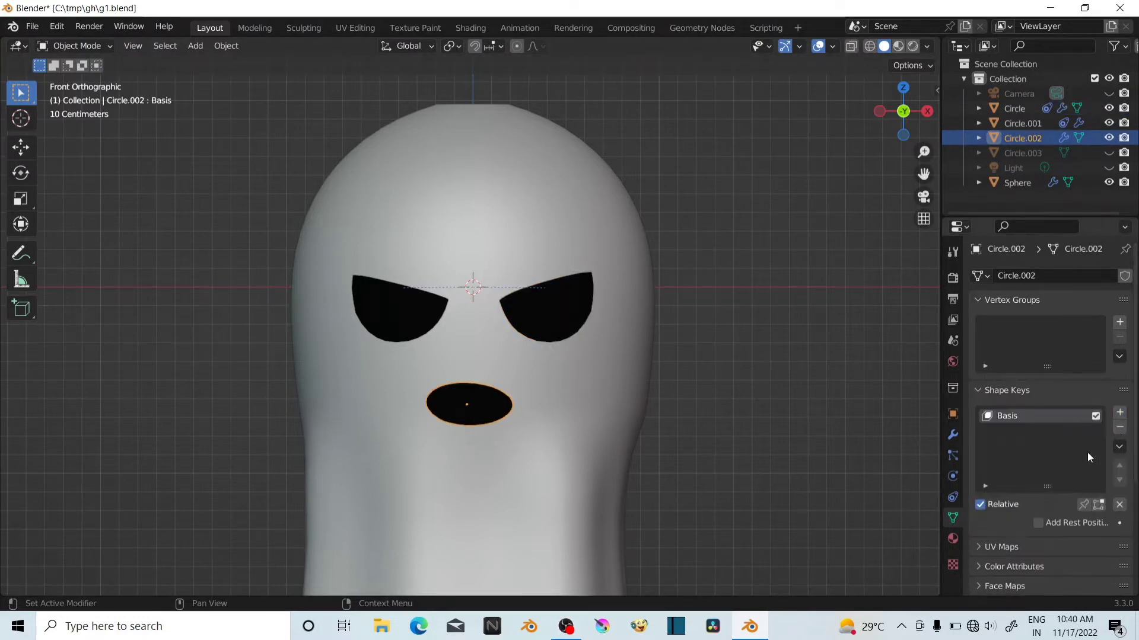
pyautogui.click(1120, 413)
pyautogui.click(1083, 504)
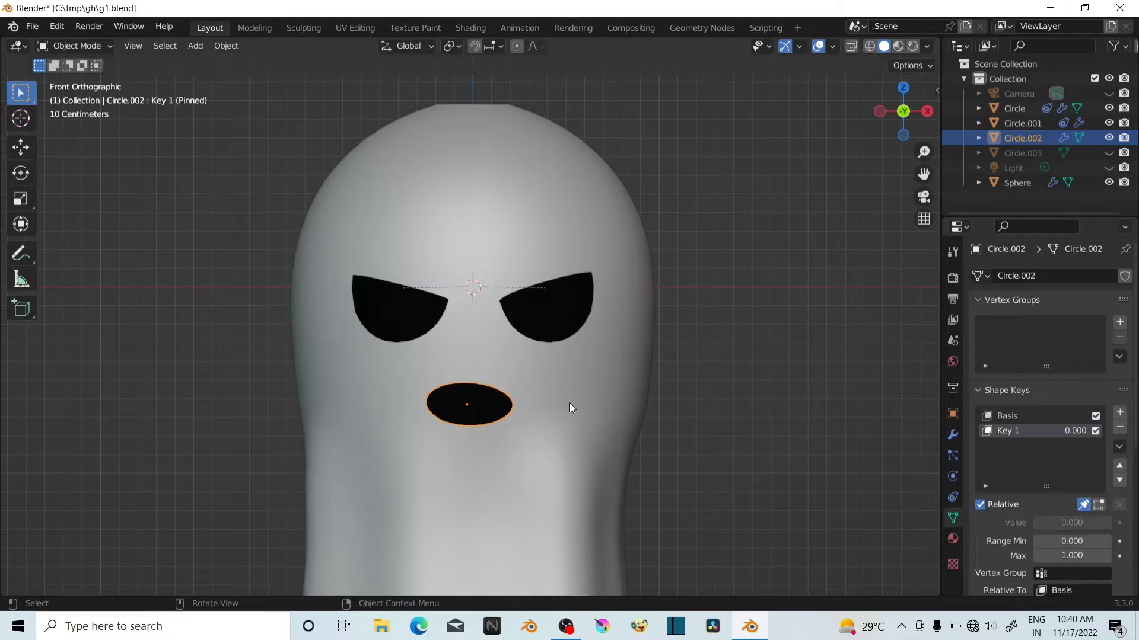
# Flatten the whole mouth mesh in Edit Mode by scaling it to about 0.334 along global Z
pyautogui.click(82, 48)
pyautogui.click(77, 79)
pyautogui.moveTo(923, 174); pyautogui.dragTo(927, 115)
pyautogui.moveTo(924, 153); pyautogui.dragTo(925, 181)
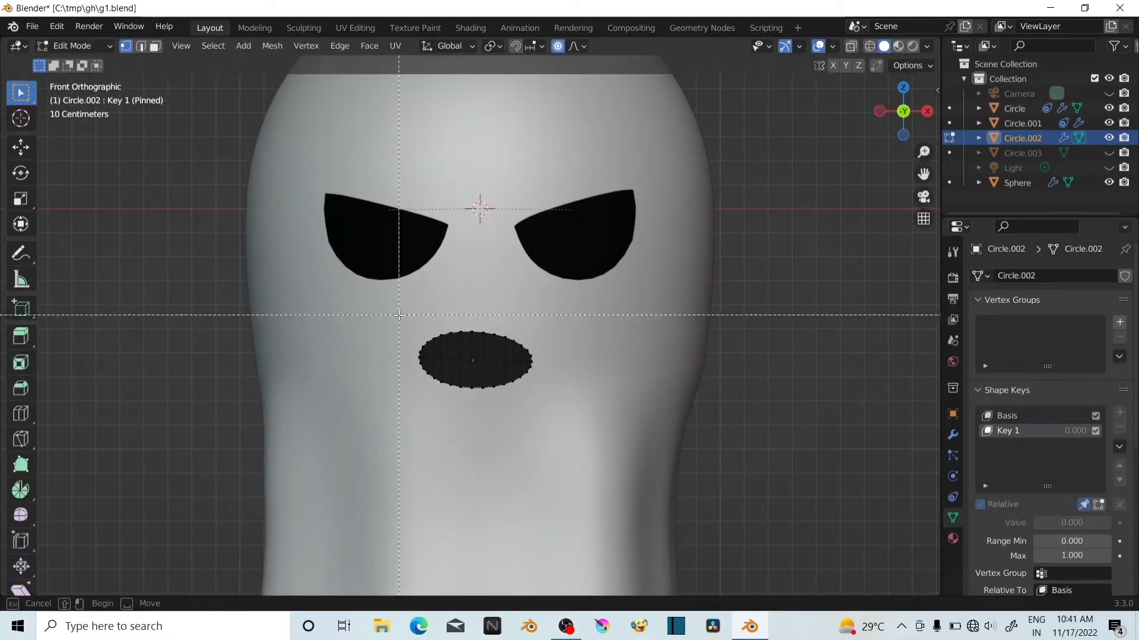
pyautogui.press('a')
pyautogui.press('s')
pyautogui.press('z')
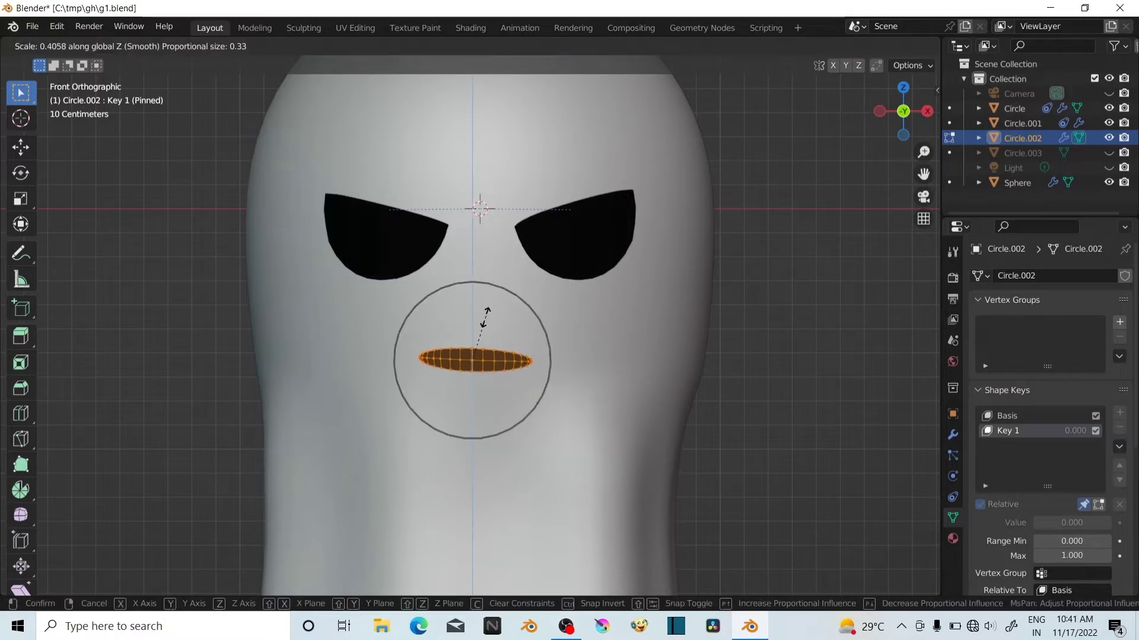
pyautogui.click(479, 320)
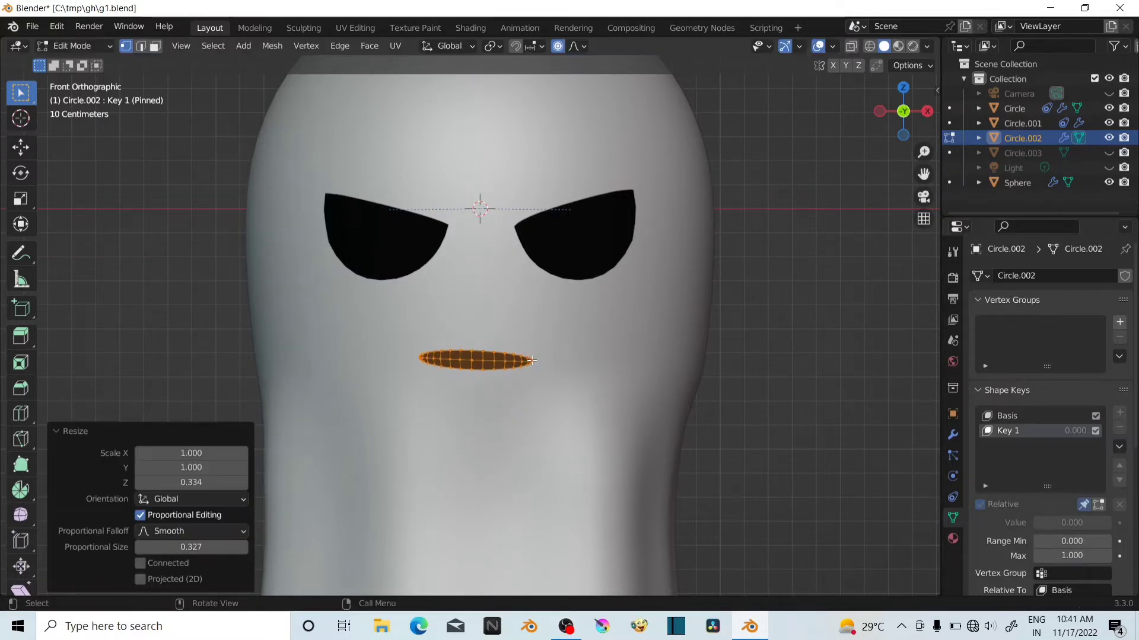
# Move the mouth's right-hand corner about 0.0074 m in X and -0.0667 m in Z, and rotate it about 18.4° around global Y with proportional editing
pyautogui.click(531, 363)
pyautogui.press('g')
pyautogui.click(534, 401)
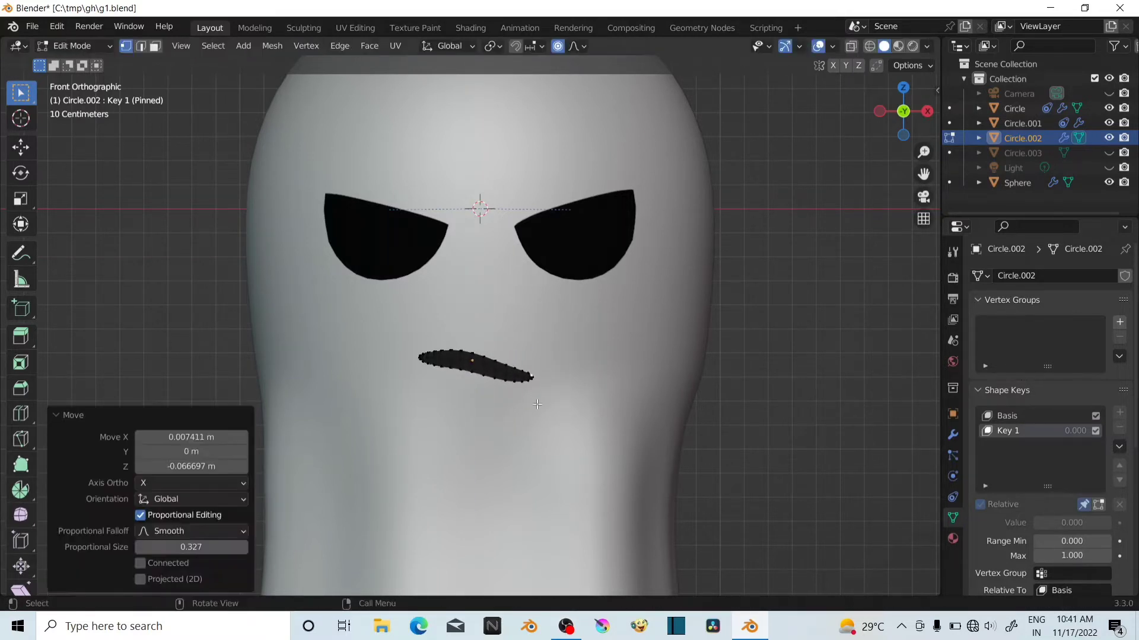
pyautogui.click(20, 173)
pyautogui.moveTo(486, 338)
pyautogui.mouseDown()
pyautogui.moveTo(506, 321)
pyautogui.moveTo(498, 329)
pyautogui.mouseUp()
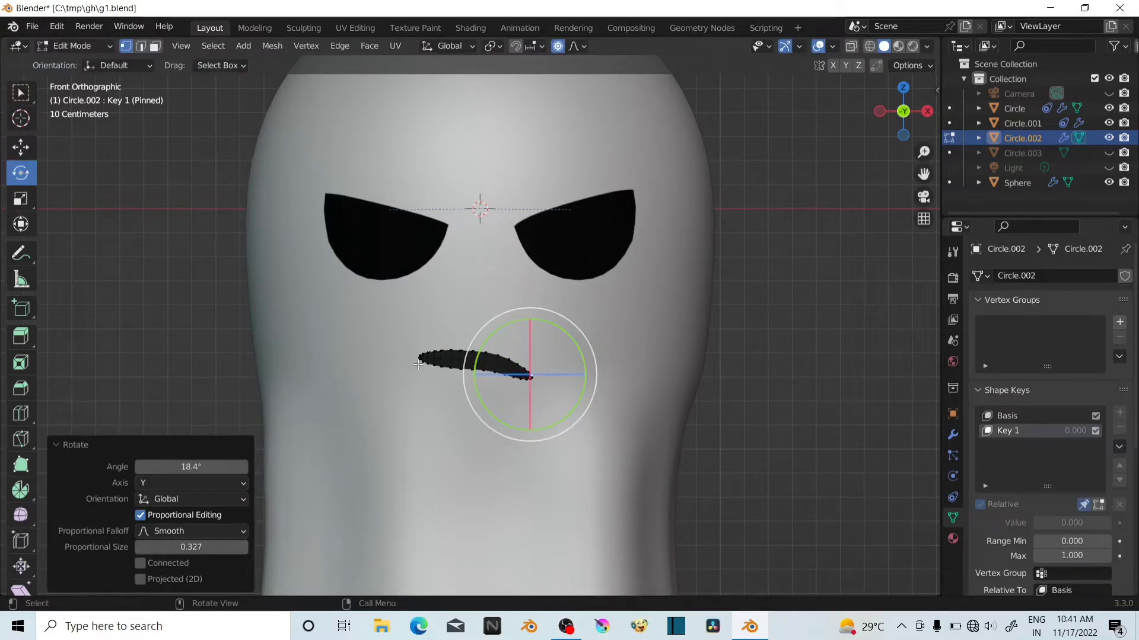
# Shift the mouth's left-hand corner slightly, rotate it about -11.2° around global Y with proportional editing, and return to Object Mode
pyautogui.click(419, 364)
pyautogui.press('g')
pyautogui.click(411, 350)
pyautogui.moveTo(373, 333); pyautogui.dragTo(364, 350)
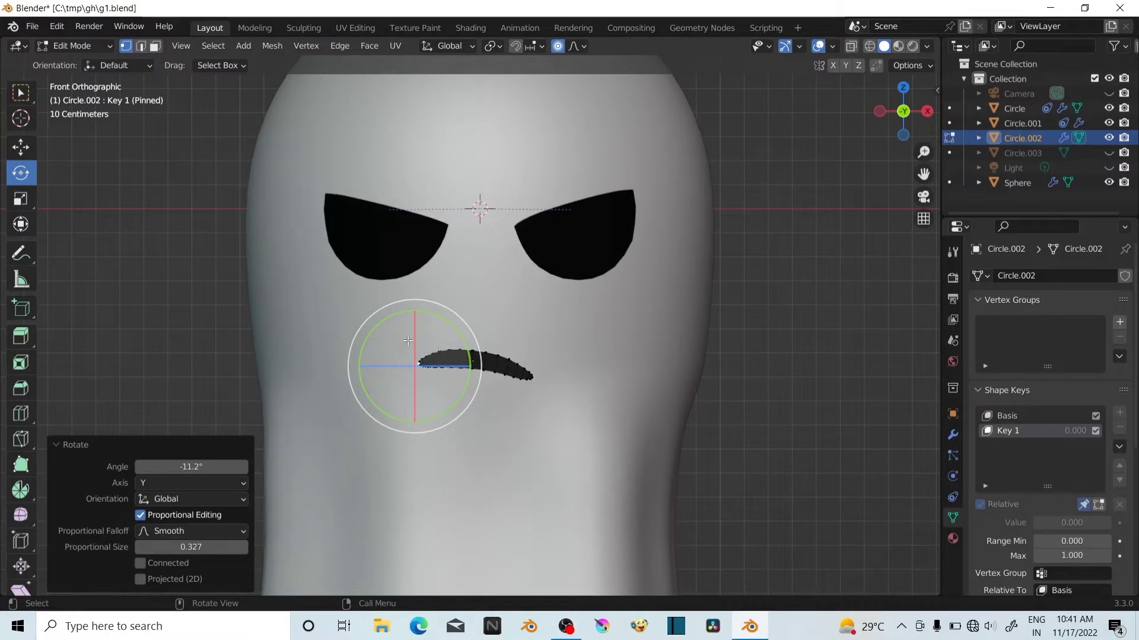
pyautogui.click(21, 93)
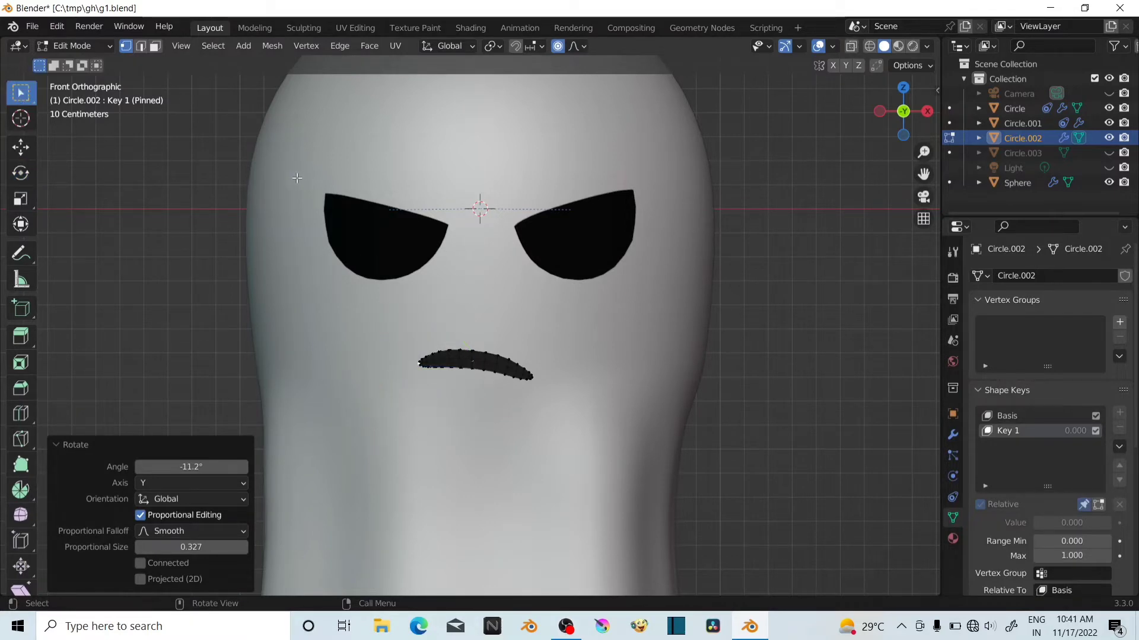
pyautogui.click(74, 46)
pyautogui.click(89, 49)
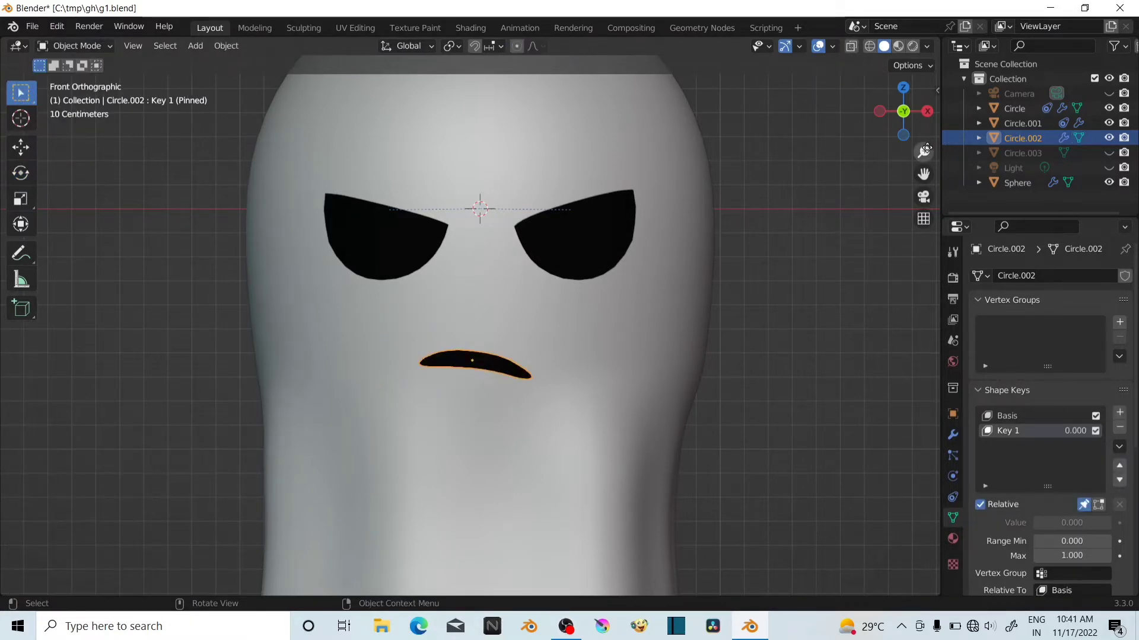
# Unpin the Key 1 shape key on the mouth, the right-hand eye and the left-hand eye
pyautogui.moveTo(926, 148); pyautogui.dragTo(913, 191)
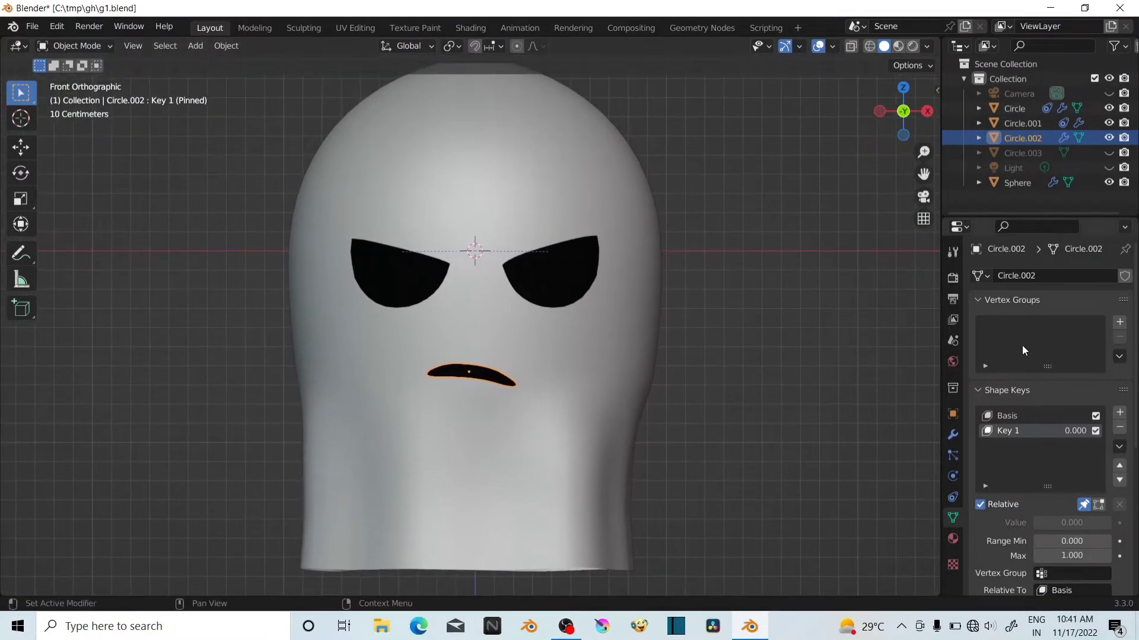
pyautogui.click(1082, 505)
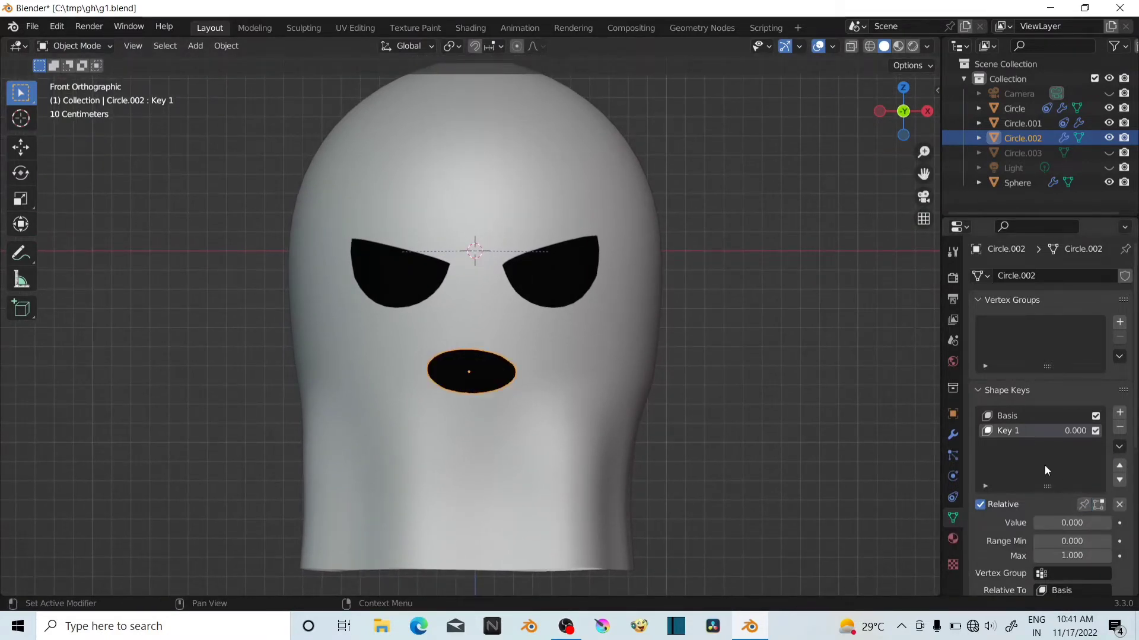
pyautogui.click(550, 268)
pyautogui.click(1082, 505)
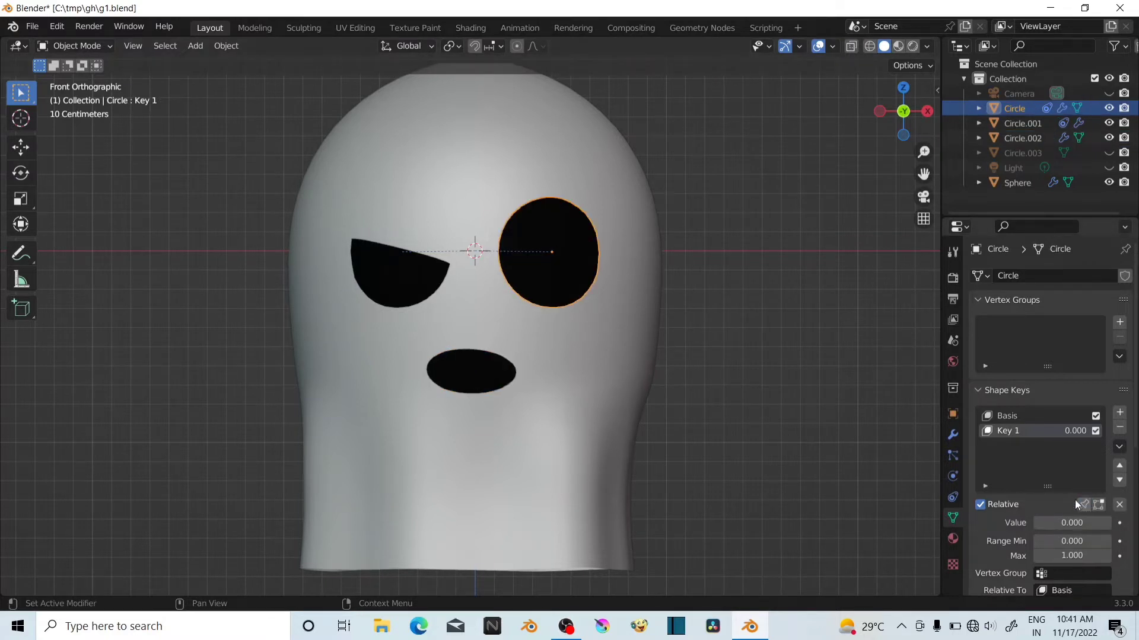
pyautogui.click(418, 282)
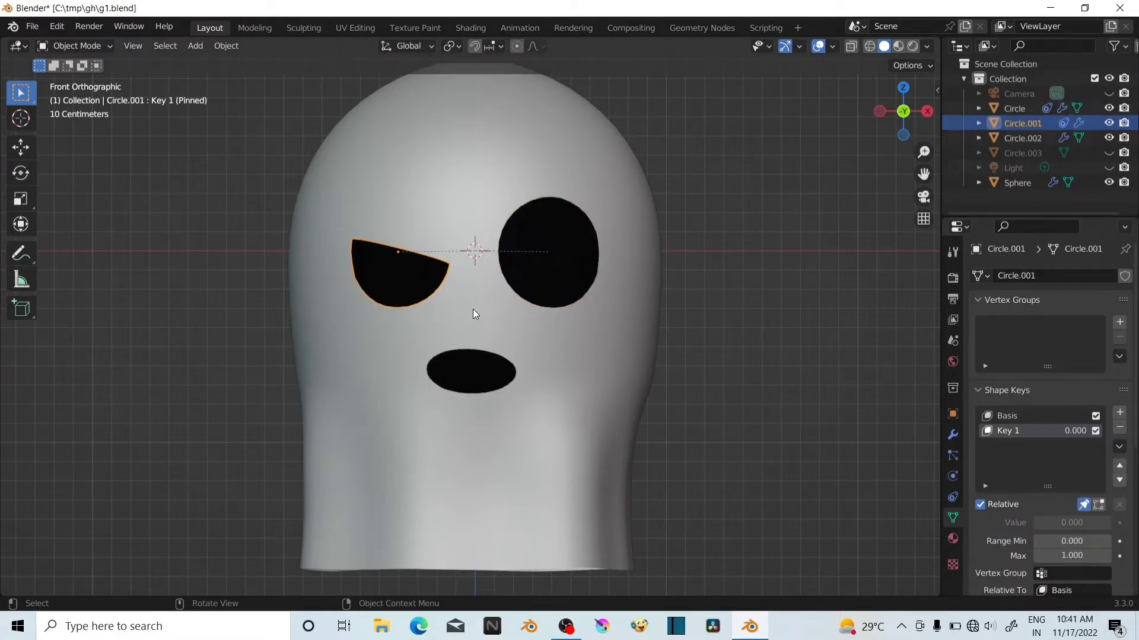
pyautogui.click(1083, 505)
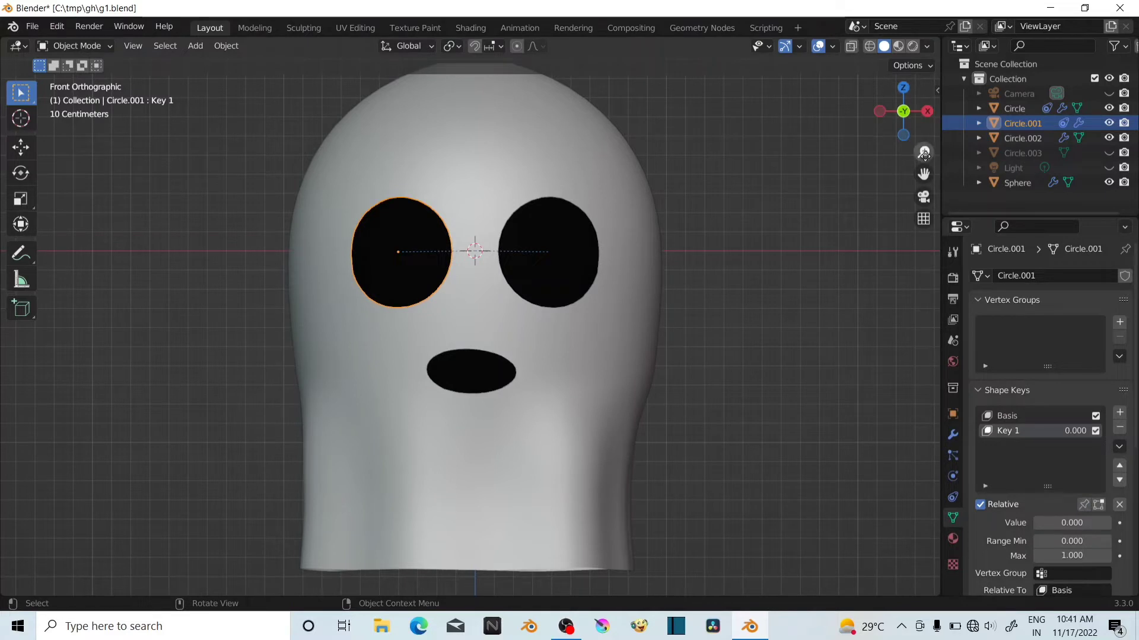
# Set the Key 1 shape key value to 1.000 on the right-hand eye, the left-hand eye and the mouth
pyautogui.moveTo(924, 153); pyautogui.dragTo(922, 168)
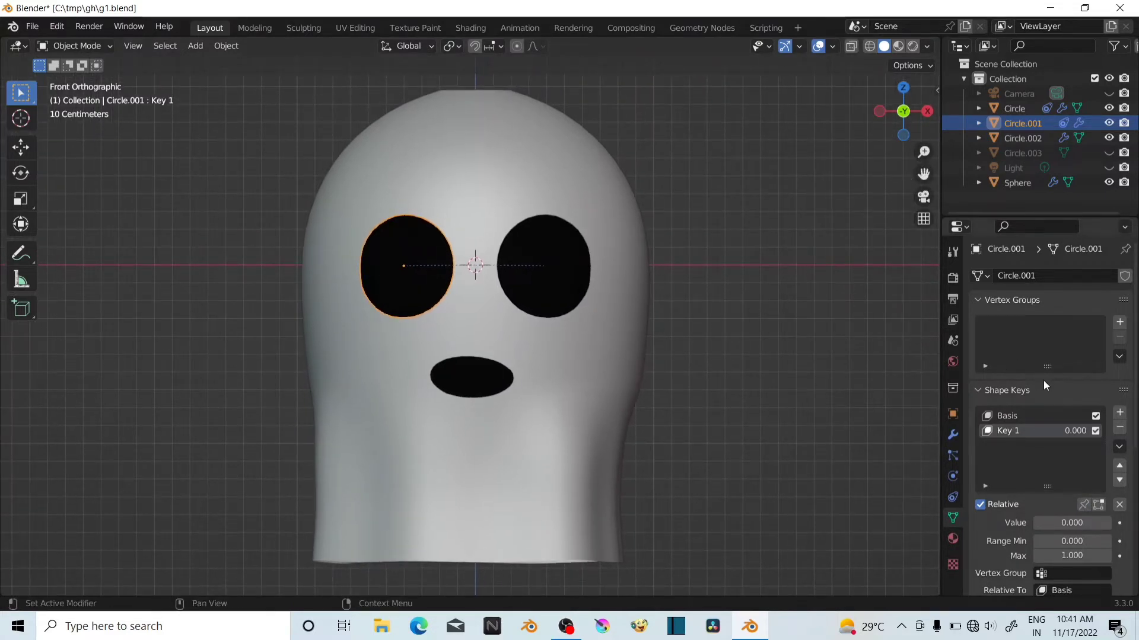
pyautogui.click(560, 290)
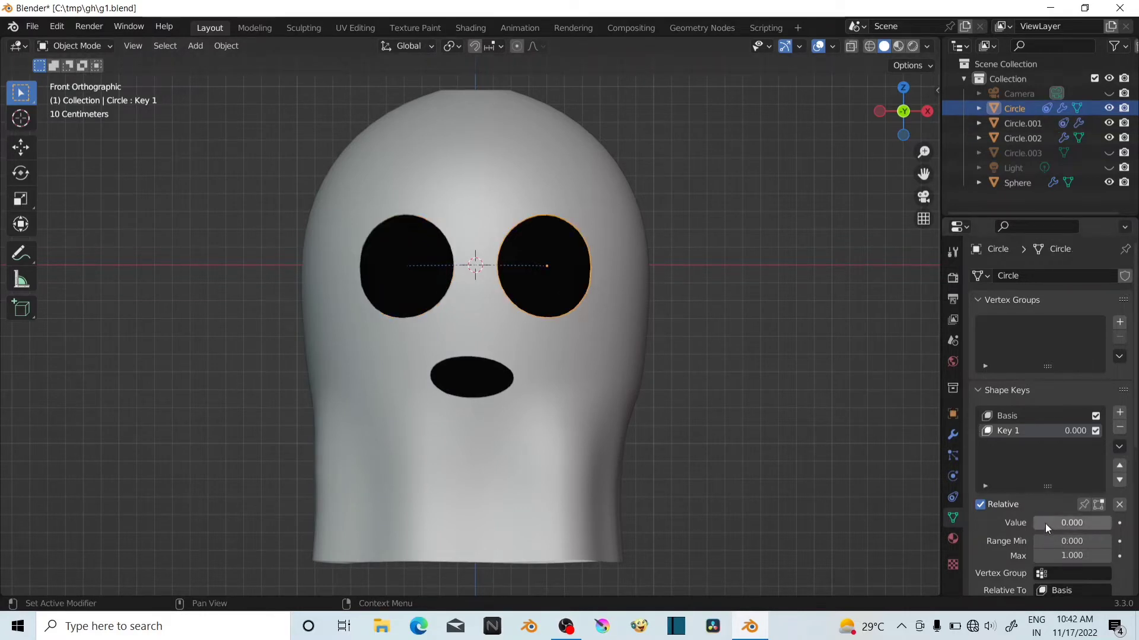
pyautogui.moveTo(1038, 521); pyautogui.dragTo(1109, 524)
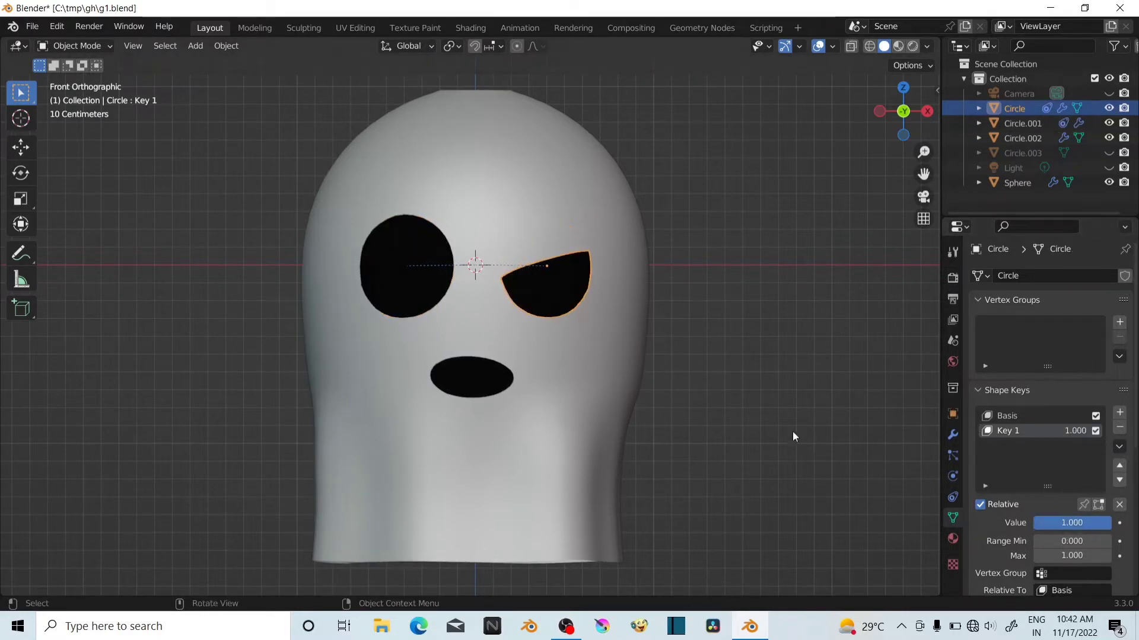
pyautogui.click(417, 310)
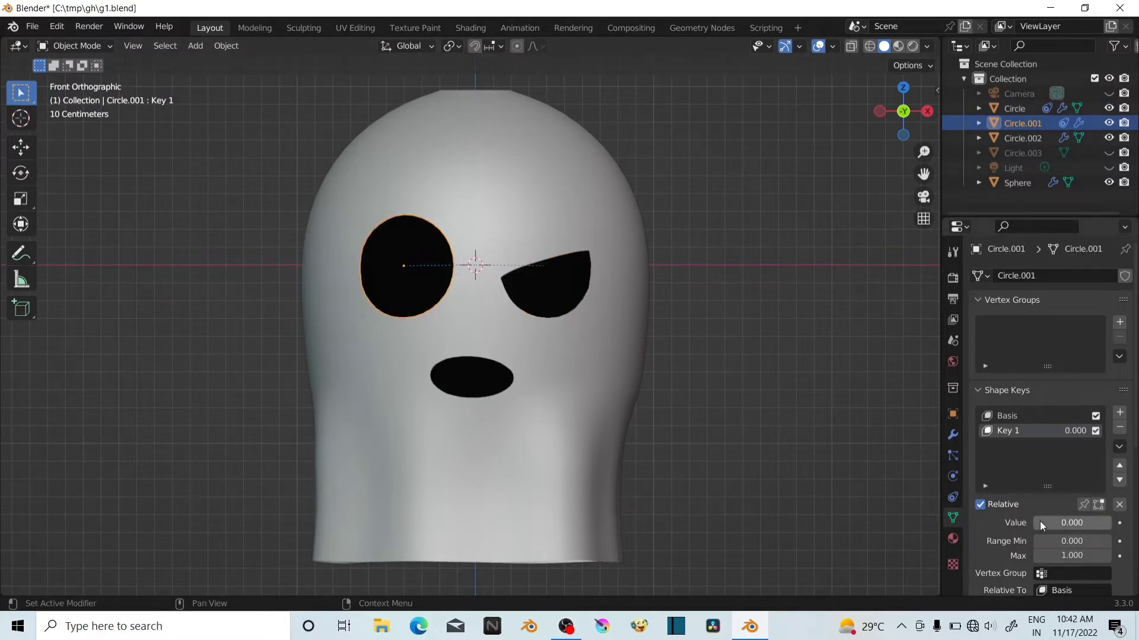
pyautogui.moveTo(1041, 521); pyautogui.dragTo(1112, 525)
pyautogui.click(498, 388)
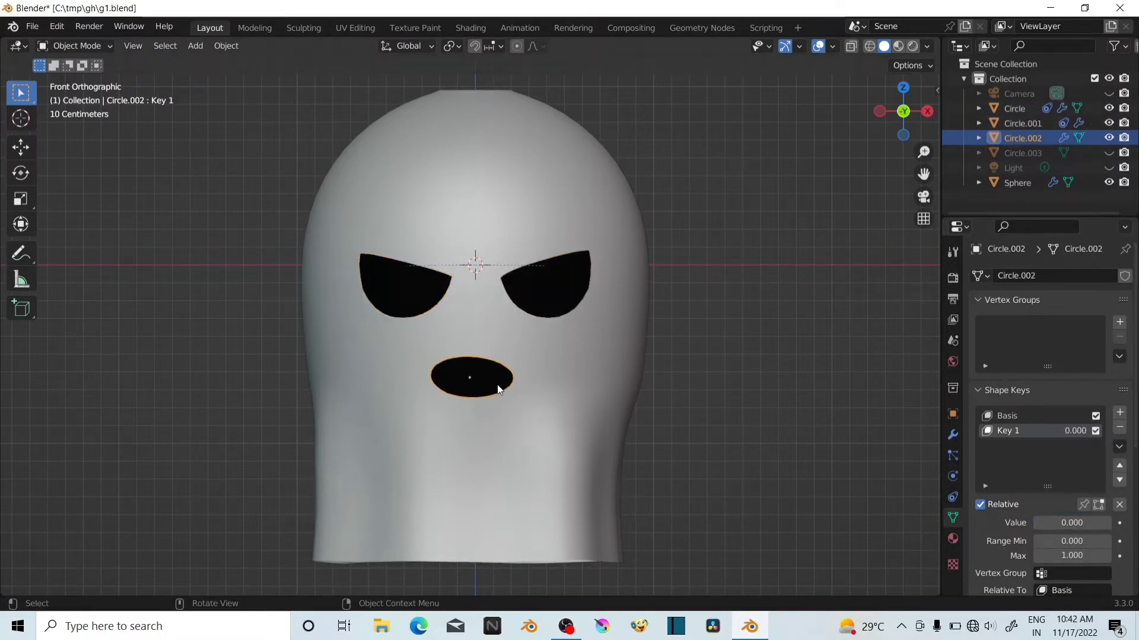
pyautogui.moveTo(1040, 522); pyautogui.dragTo(1109, 525)
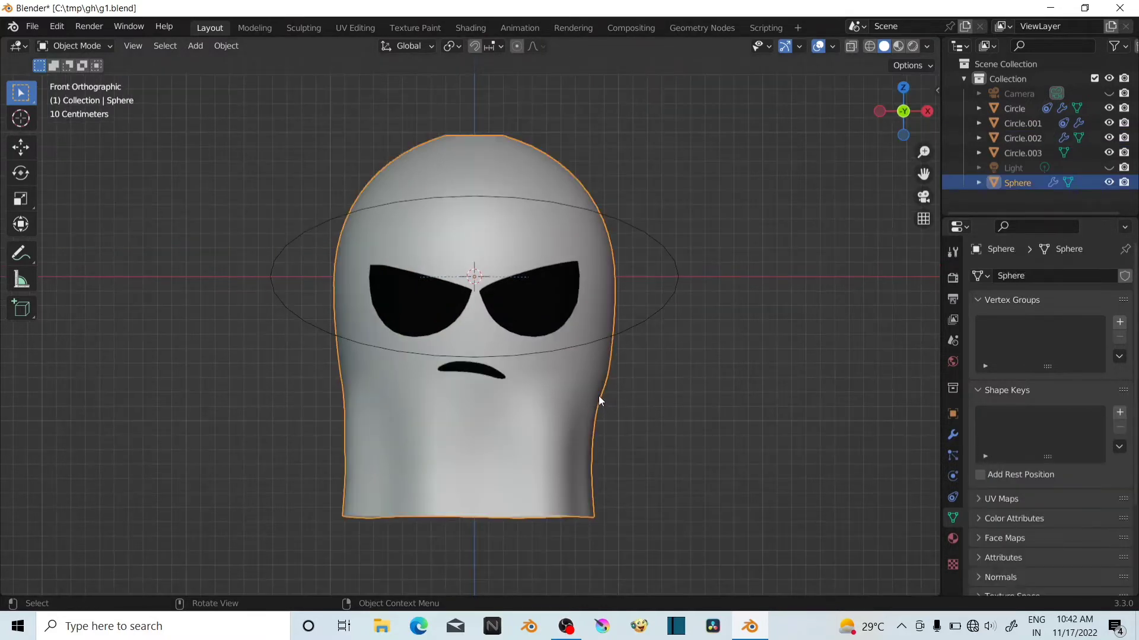
# Try moving the ghost's body by itself to test whether the face follows, and cancel the move
pyautogui.press('g')
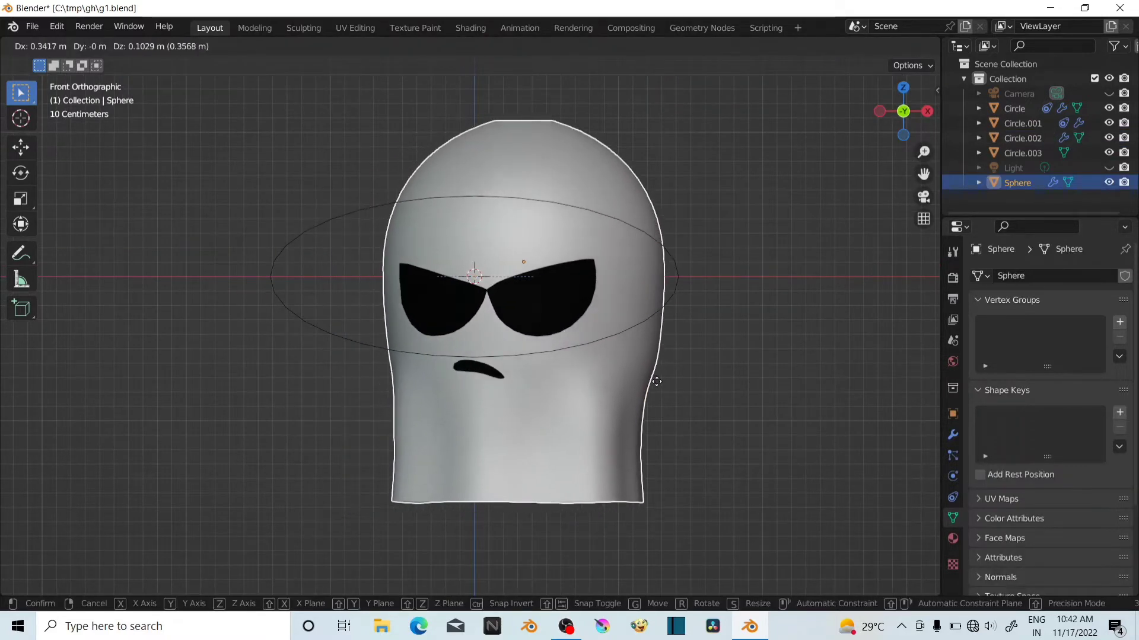
pyautogui.rightClick(628, 405)
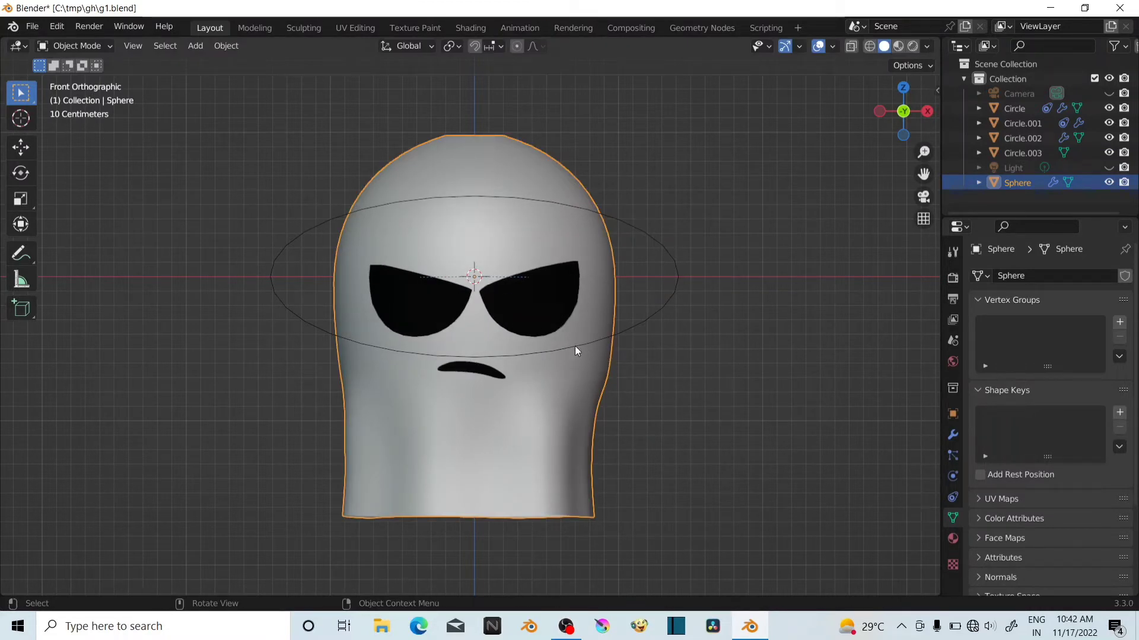
pyautogui.click(636, 326)
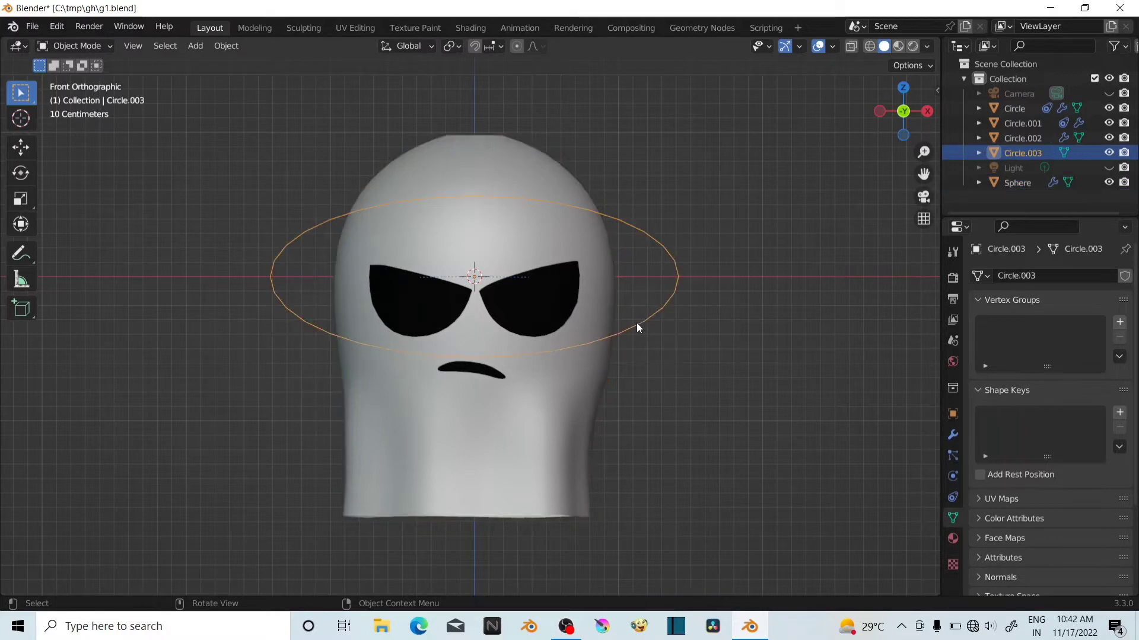
pyautogui.click(536, 310)
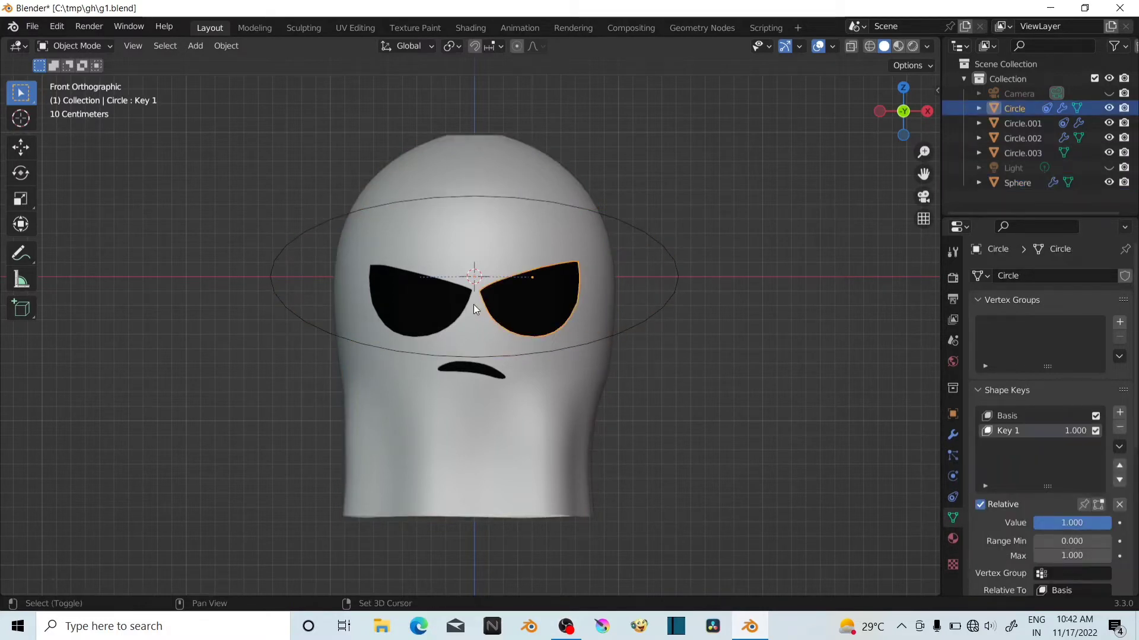
pyautogui.click(657, 321)
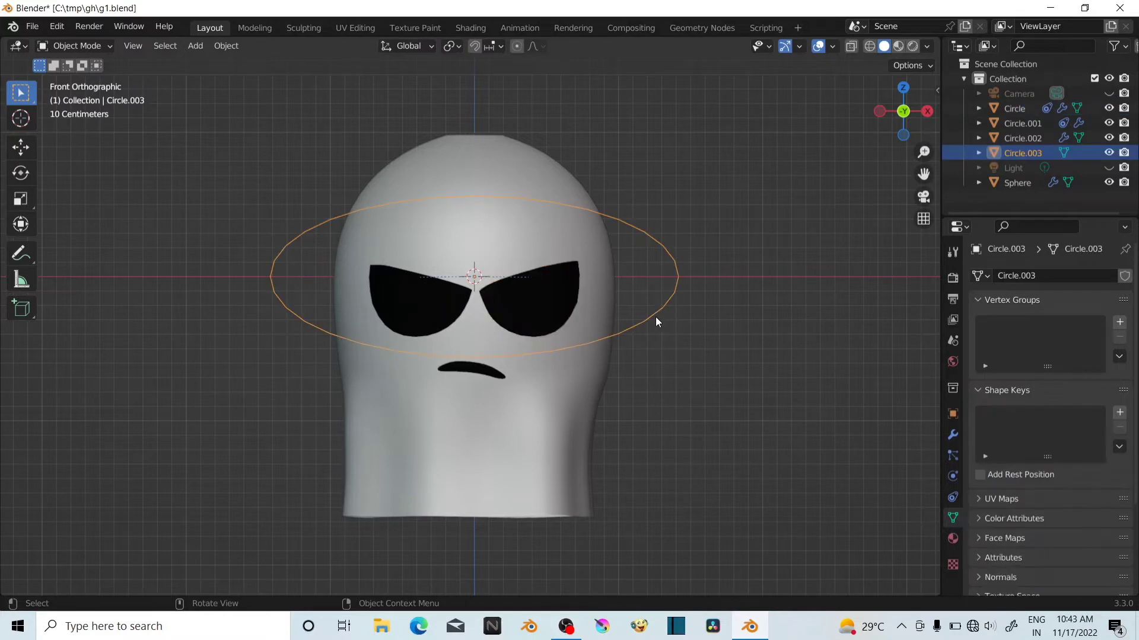
# Parent both eyes, the mouth and the oval control to the ghost's body using the Object parent type
pyautogui.click(510, 323)
pyautogui.keyDown('shift'); pyautogui.click(447, 303); pyautogui.keyUp('shift')
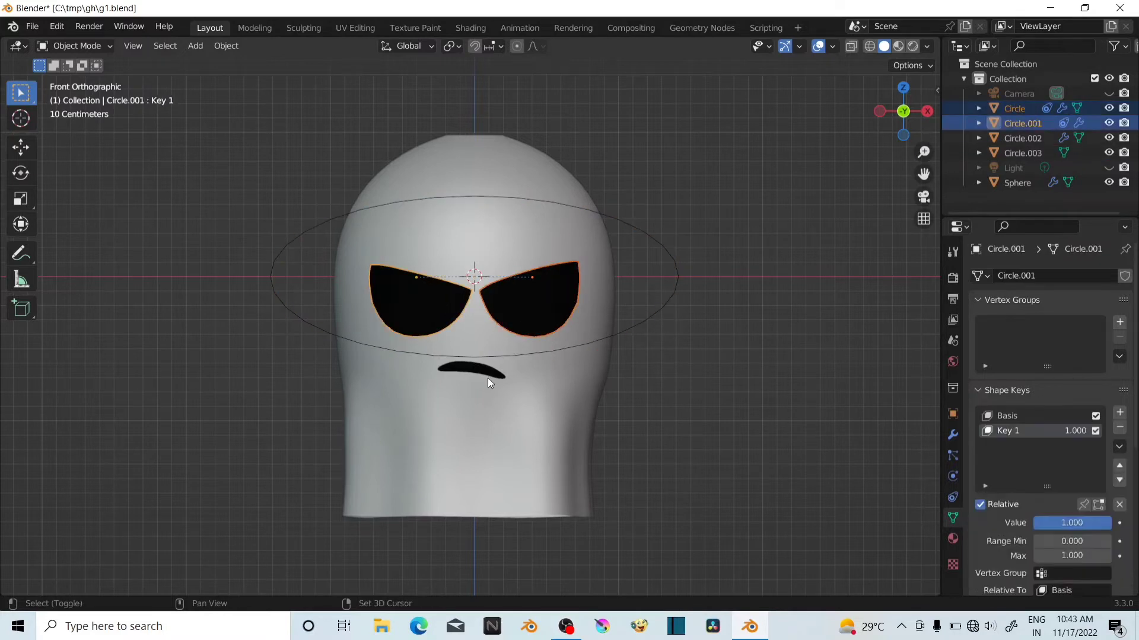
pyautogui.keyDown('shift'); pyautogui.click(489, 376); pyautogui.keyUp('shift')
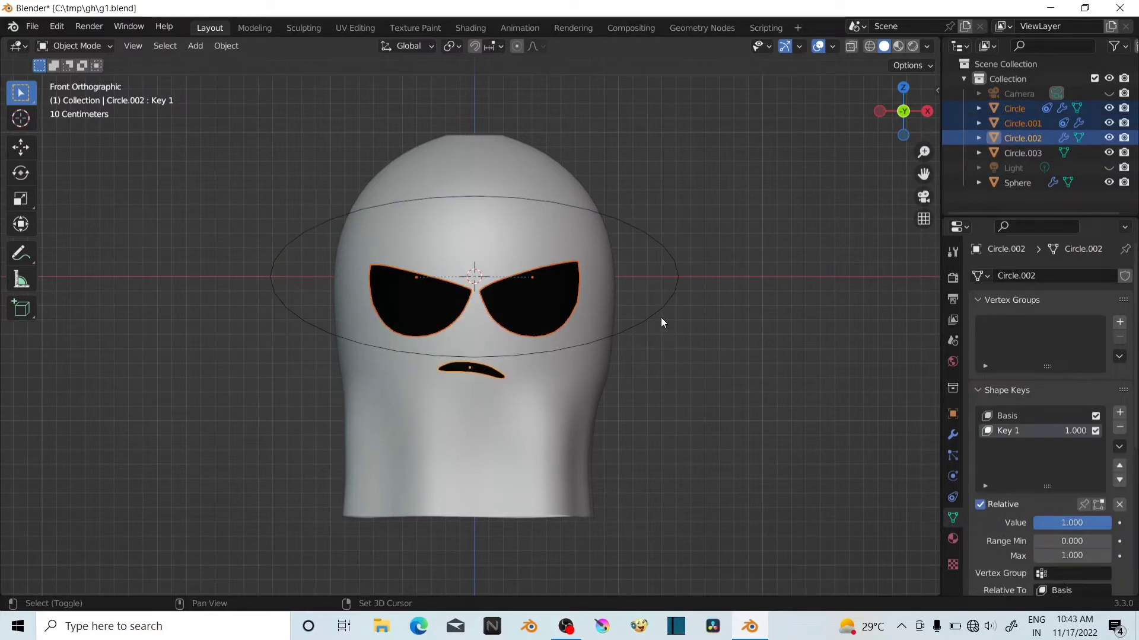
pyautogui.keyDown('shift'); pyautogui.click(666, 302); pyautogui.keyUp('shift')
pyautogui.keyDown('shift'); pyautogui.click(594, 390); pyautogui.keyUp('shift')
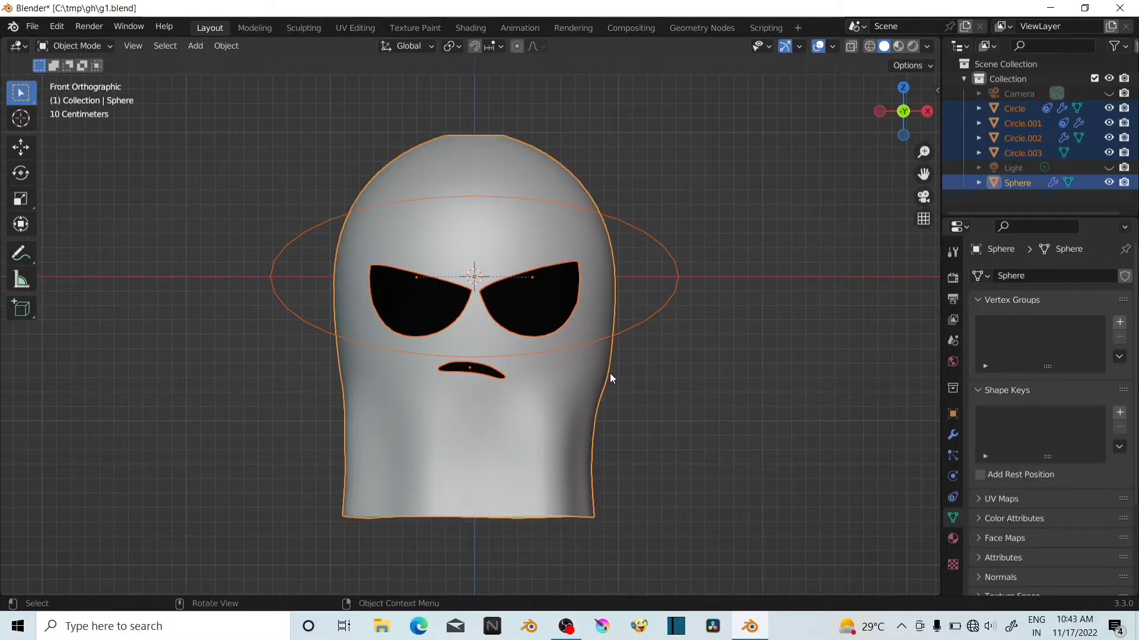
pyautogui.hotkey('ctrl', 'p')
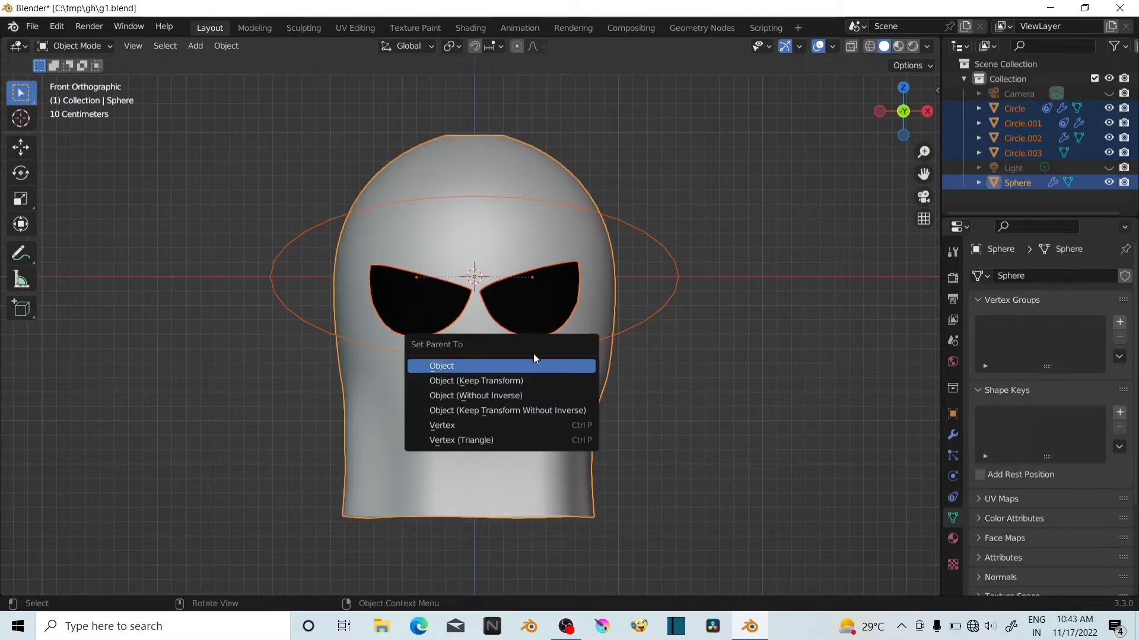
pyautogui.click(496, 369)
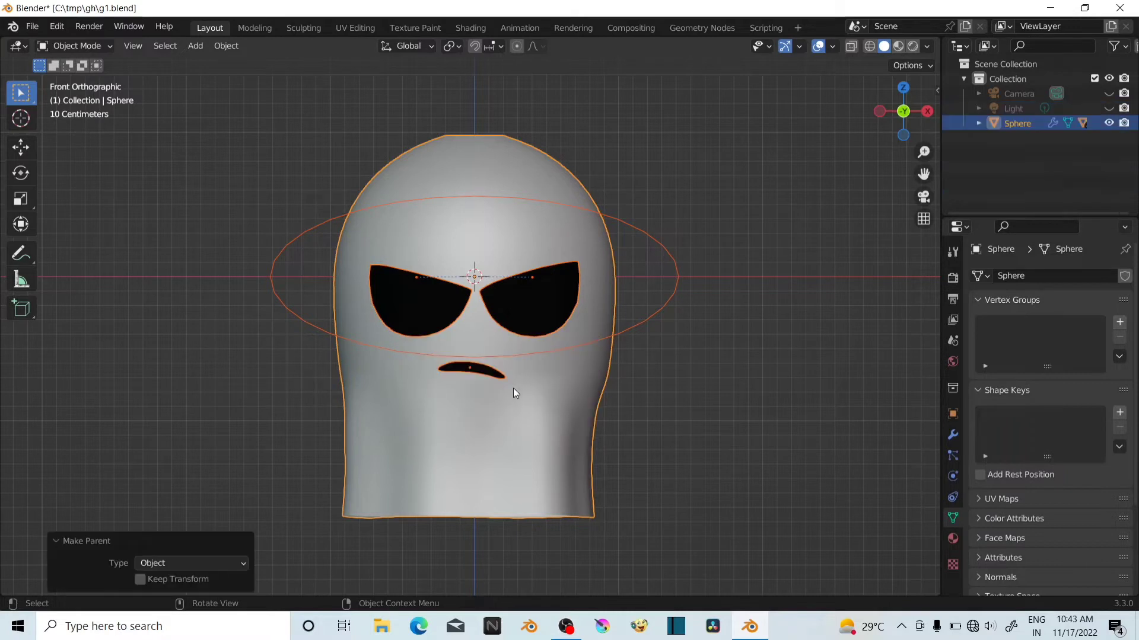
# Try moving the ghost's body to test whether the parented face parts and control follow, and cancel the move
pyautogui.click(557, 453)
pyautogui.press('g')
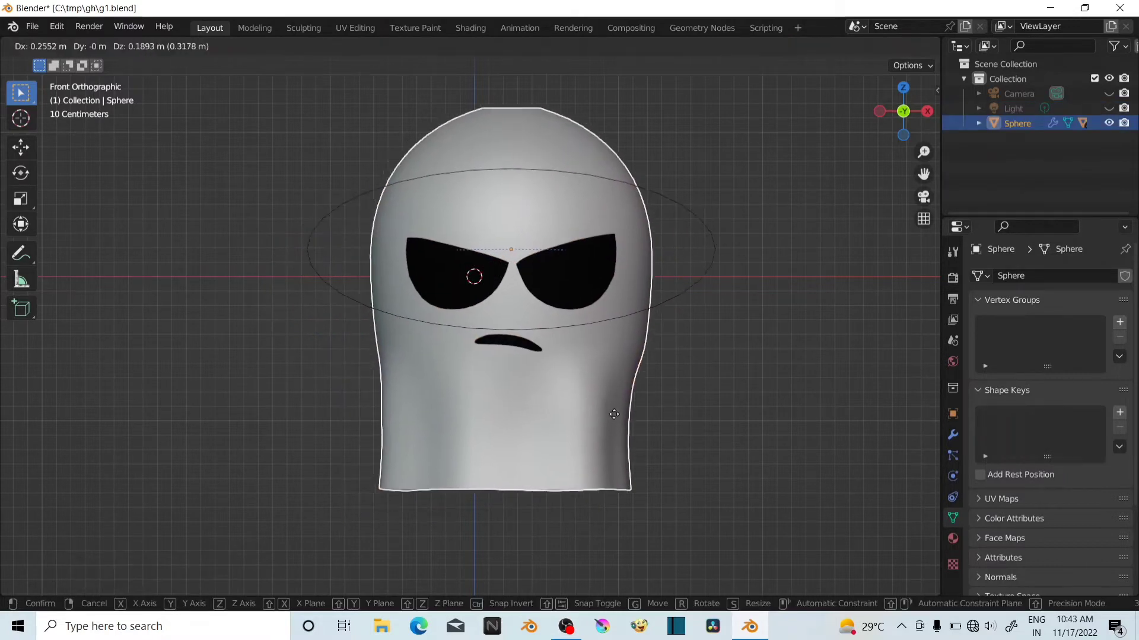
pyautogui.press('Escape')
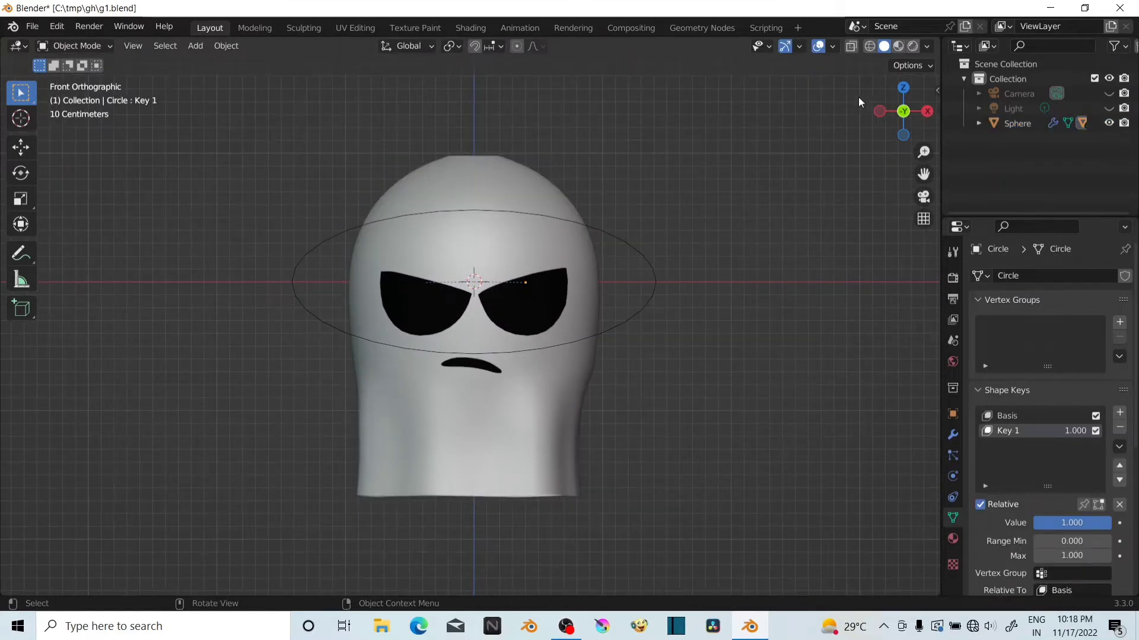
# From the right side view, add a mesh plane at the ghost's centre and rotate it 90° around global X
pyautogui.click(927, 111)
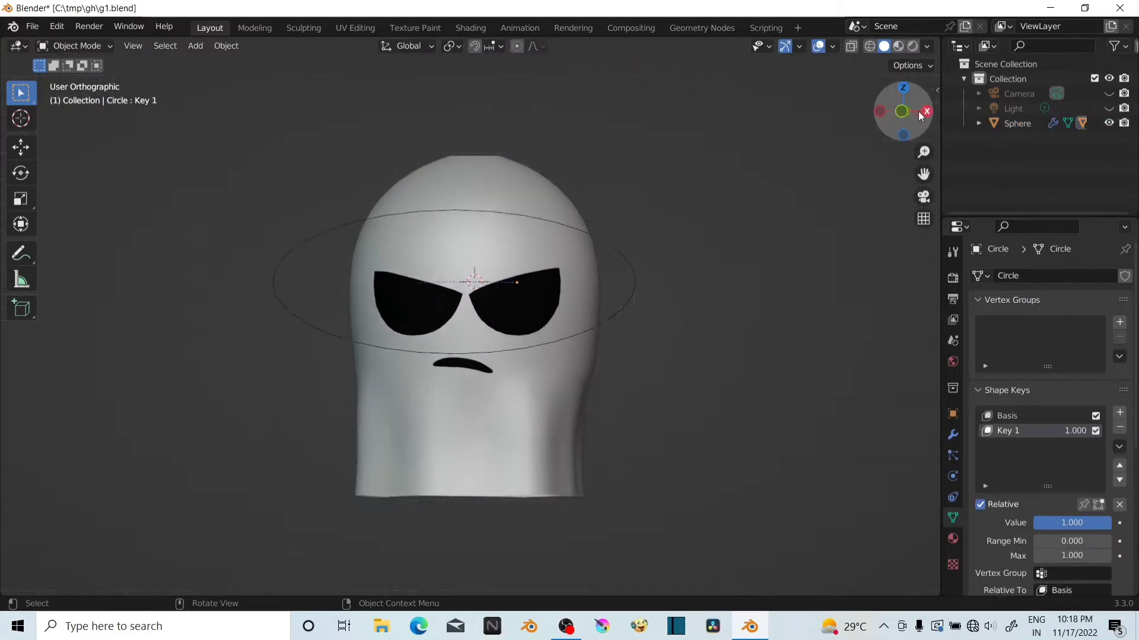
pyautogui.hotkey('shift', 'a')
pyautogui.moveTo(501, 270)
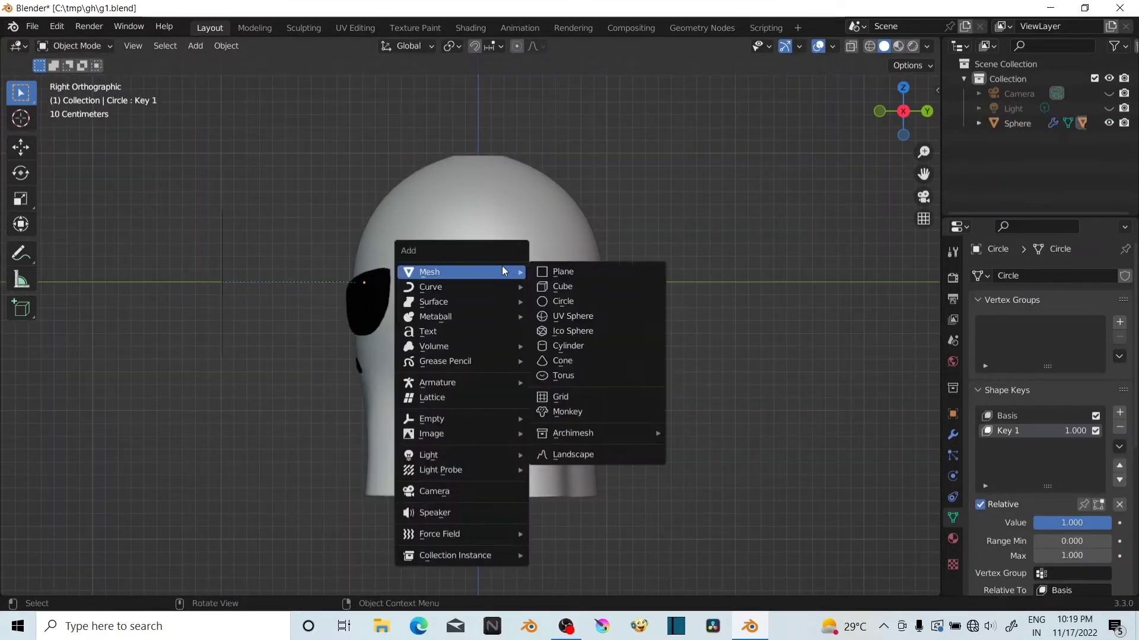
pyautogui.click(572, 273)
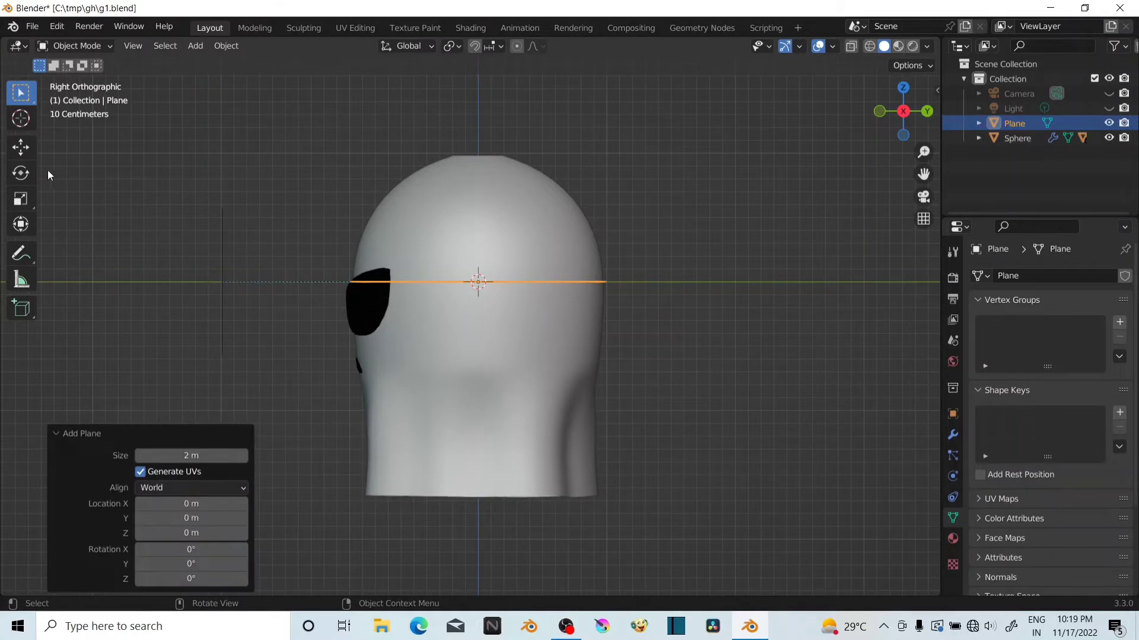
pyautogui.click(21, 173)
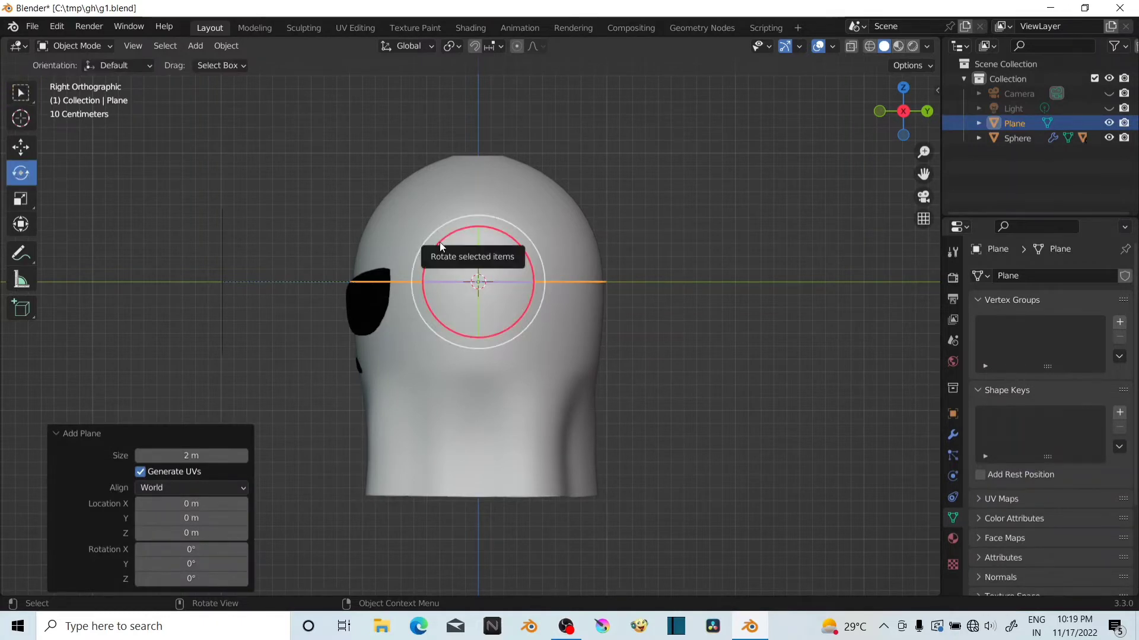
pyautogui.moveTo(440, 242); pyautogui.dragTo(443, 326)
pyautogui.write('90')
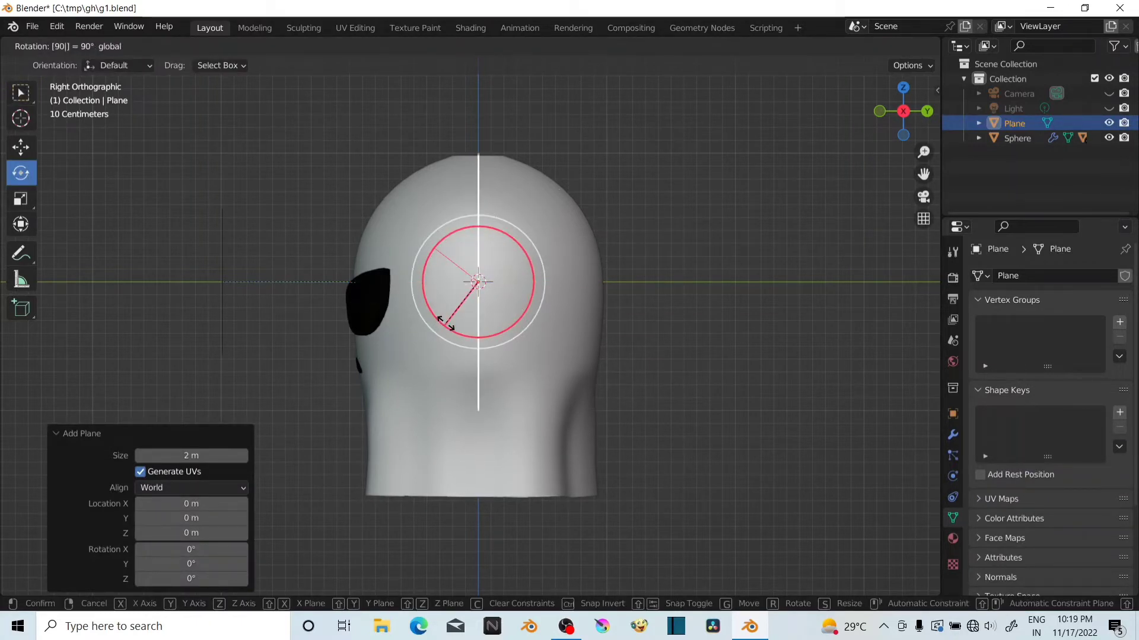
pyautogui.press('Return')
# Move the plane about -1.6 m along global Y so it stands in front of the ghost's face
pyautogui.press('g')
pyautogui.press('y')
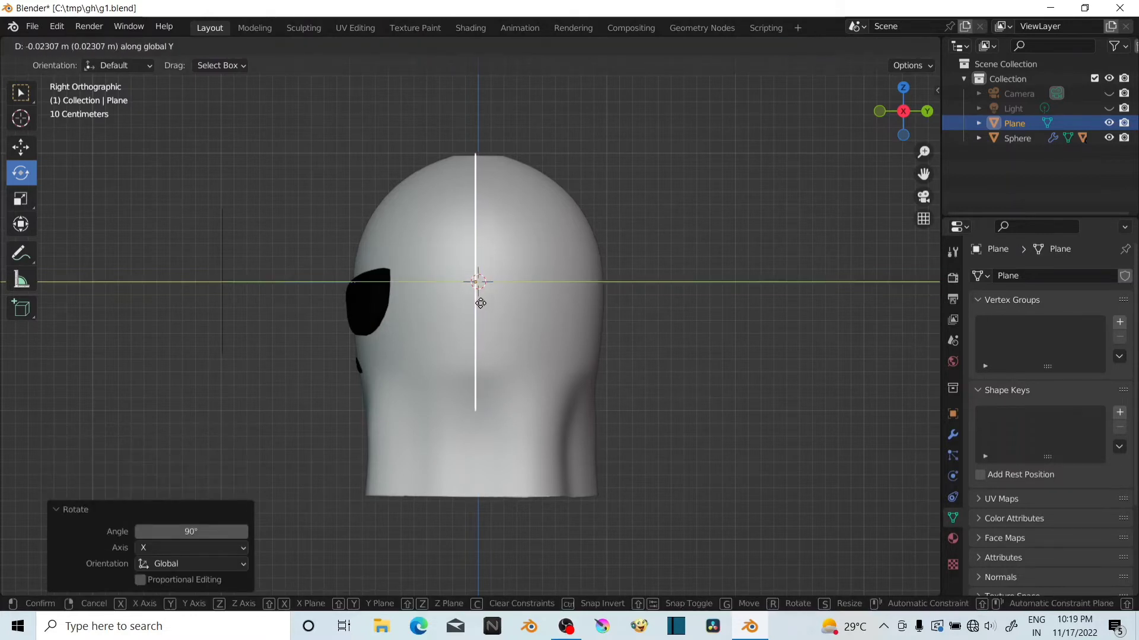
pyautogui.click(283, 297)
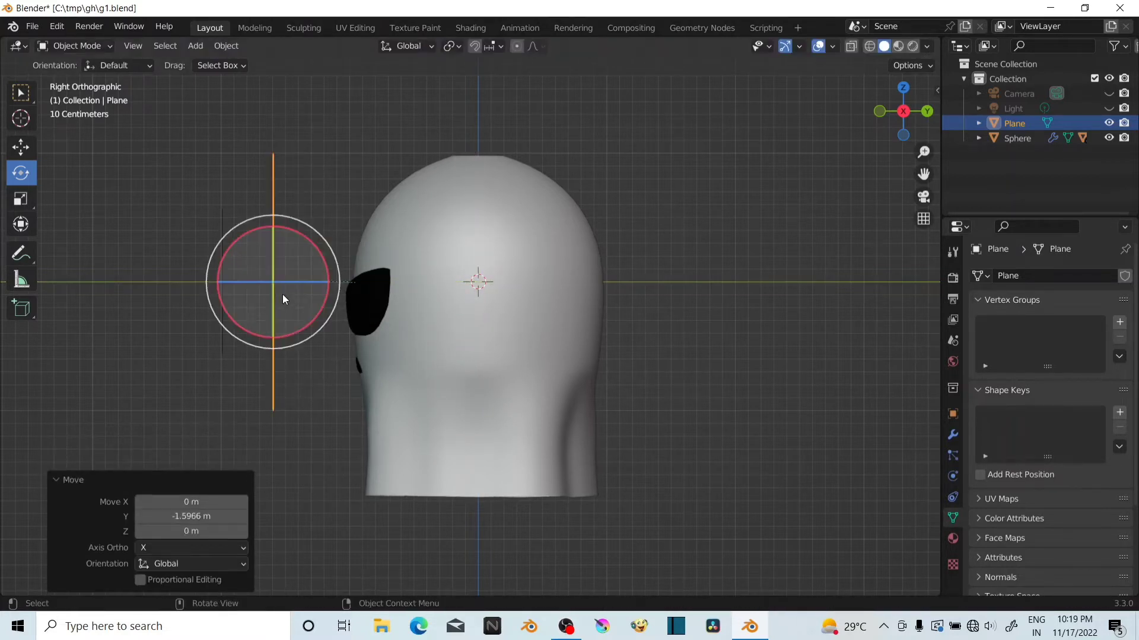
# From the front view, set the plane's viewport display to Wire
pyautogui.moveTo(880, 105); pyautogui.dragTo(874, 114)
pyautogui.click(883, 112)
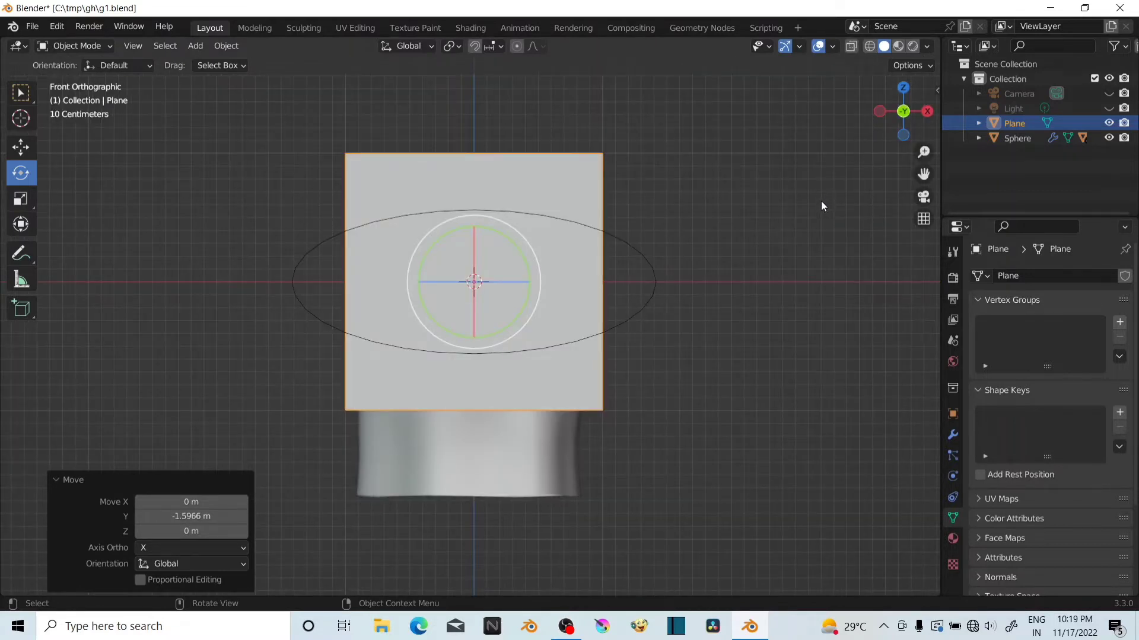
pyautogui.click(822, 204)
pyautogui.click(569, 194)
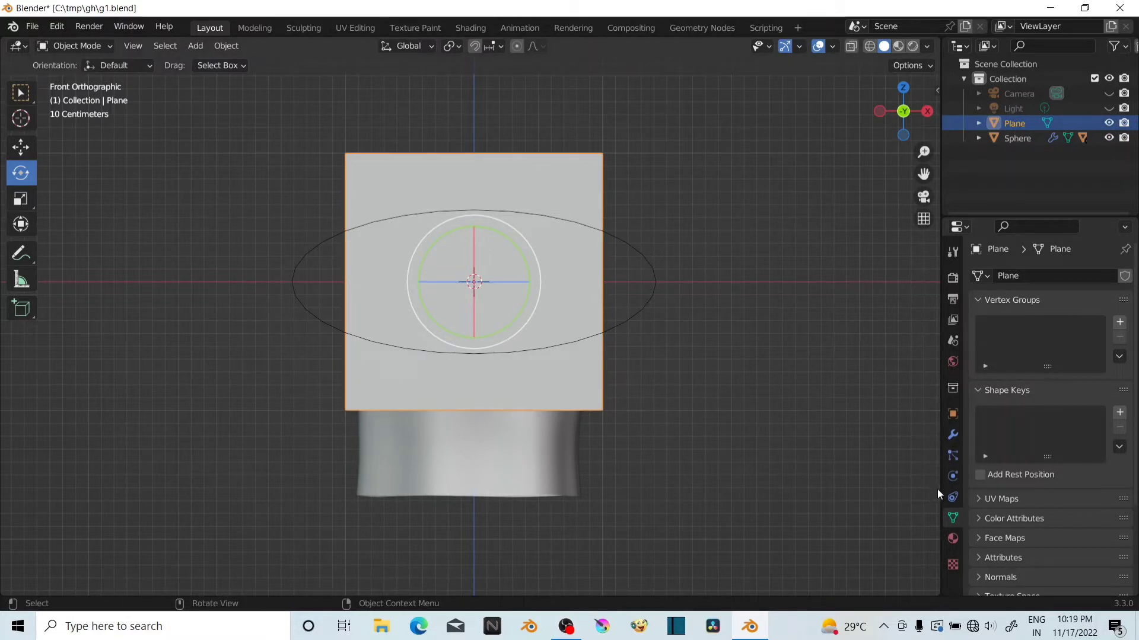
pyautogui.click(952, 413)
pyautogui.scroll(-3, 1050, 415)
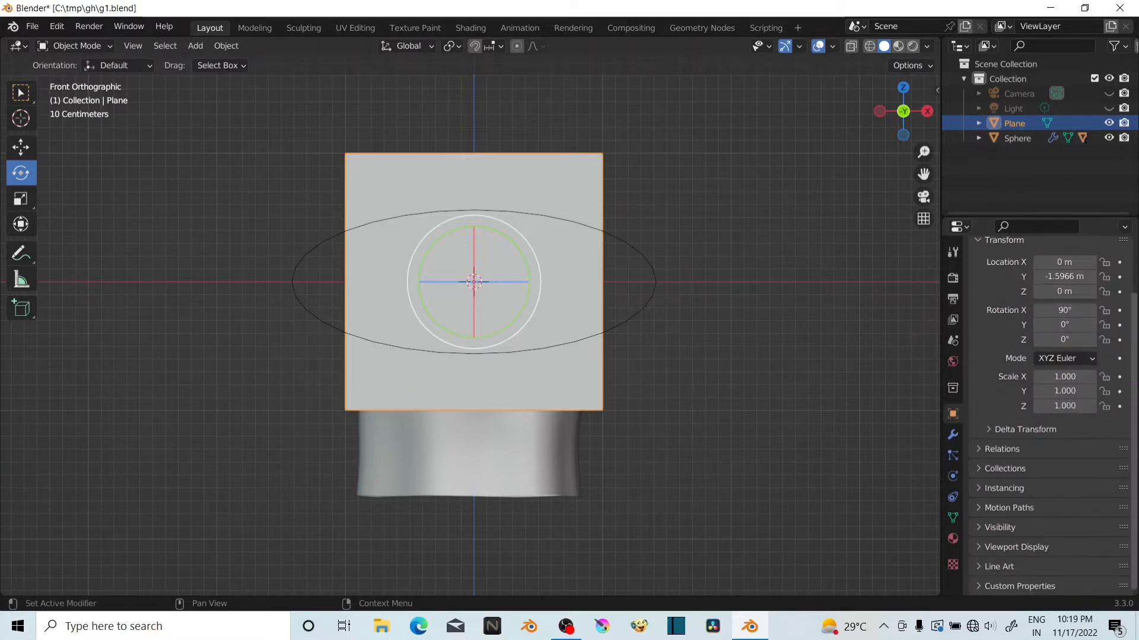
pyautogui.click(1019, 547)
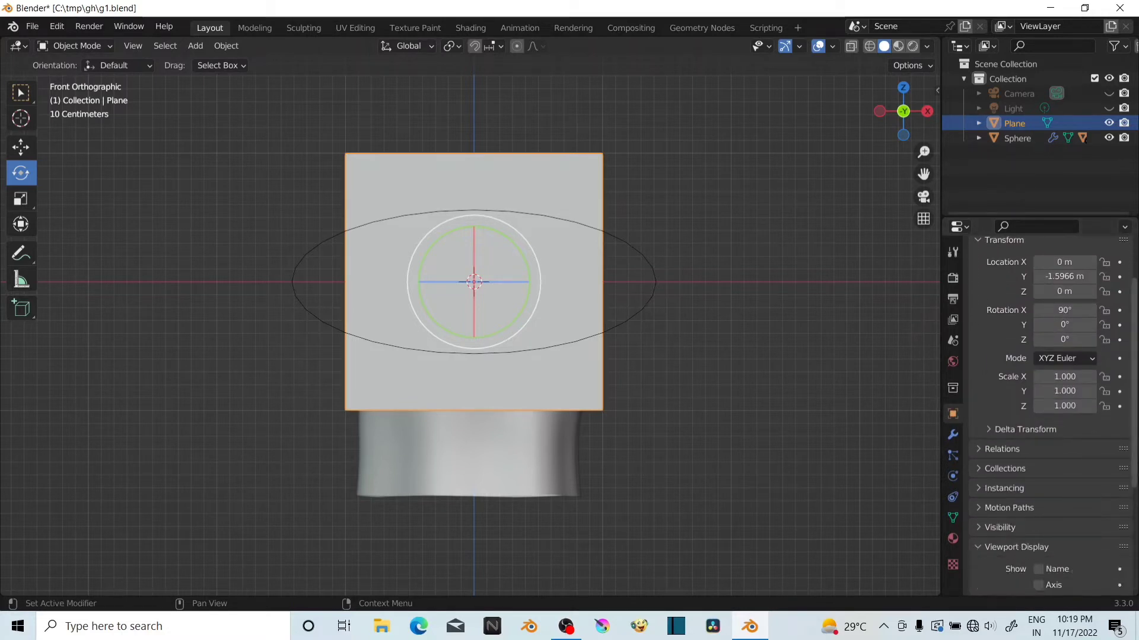
pyautogui.scroll(-9, 1047, 396)
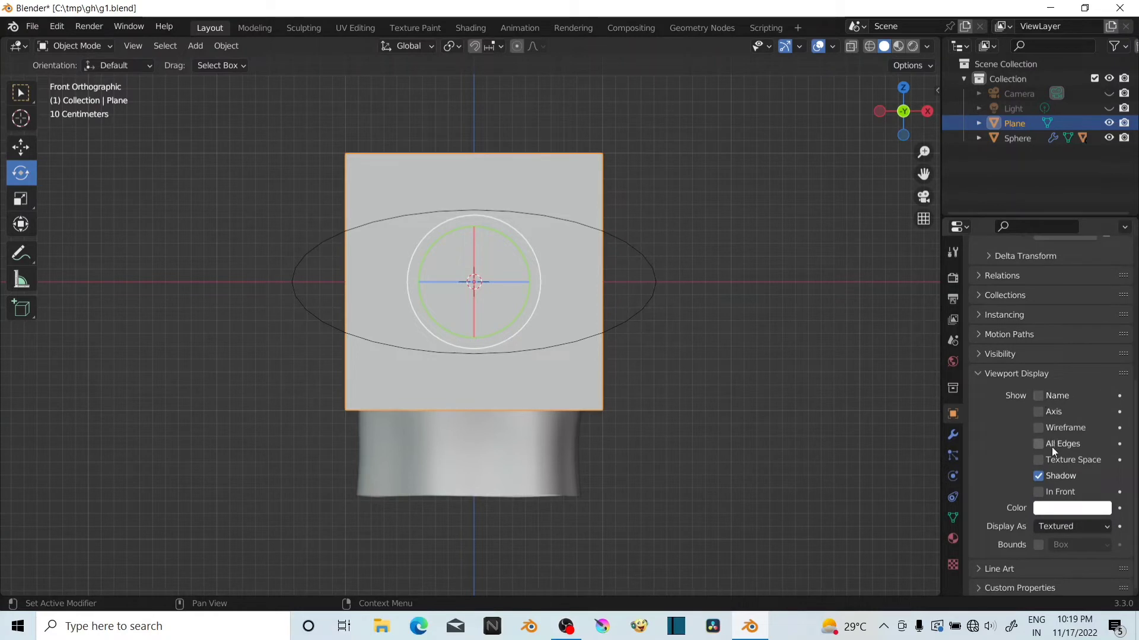
pyautogui.click(1055, 528)
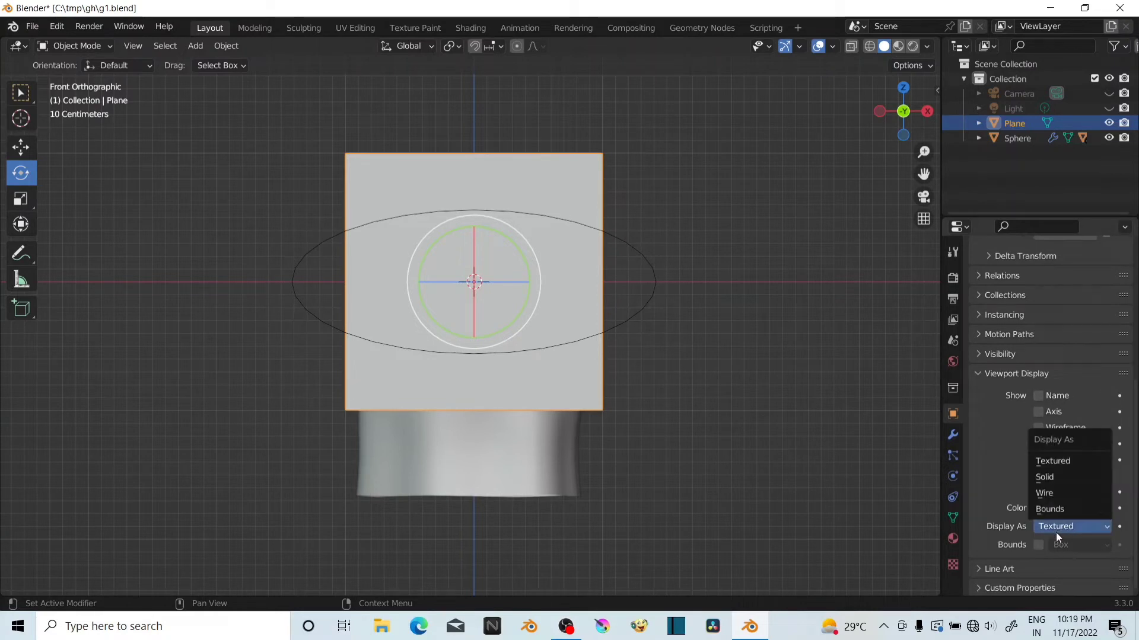
pyautogui.click(1052, 492)
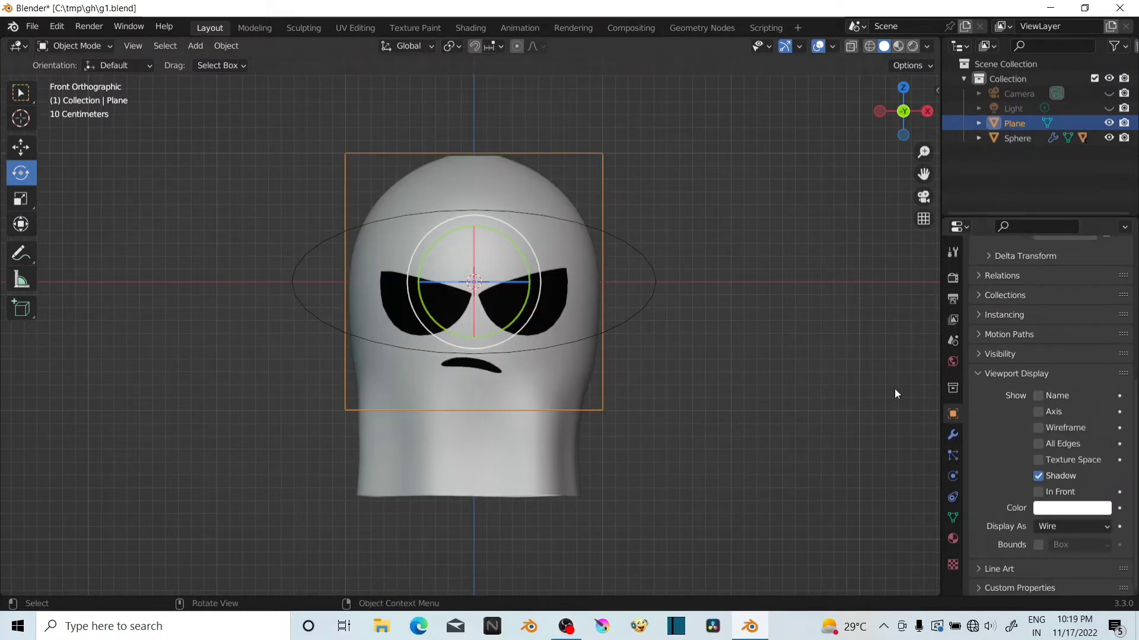
# Turn off the plane's viewport shadow and exclude the plane from renders
pyautogui.click(21, 93)
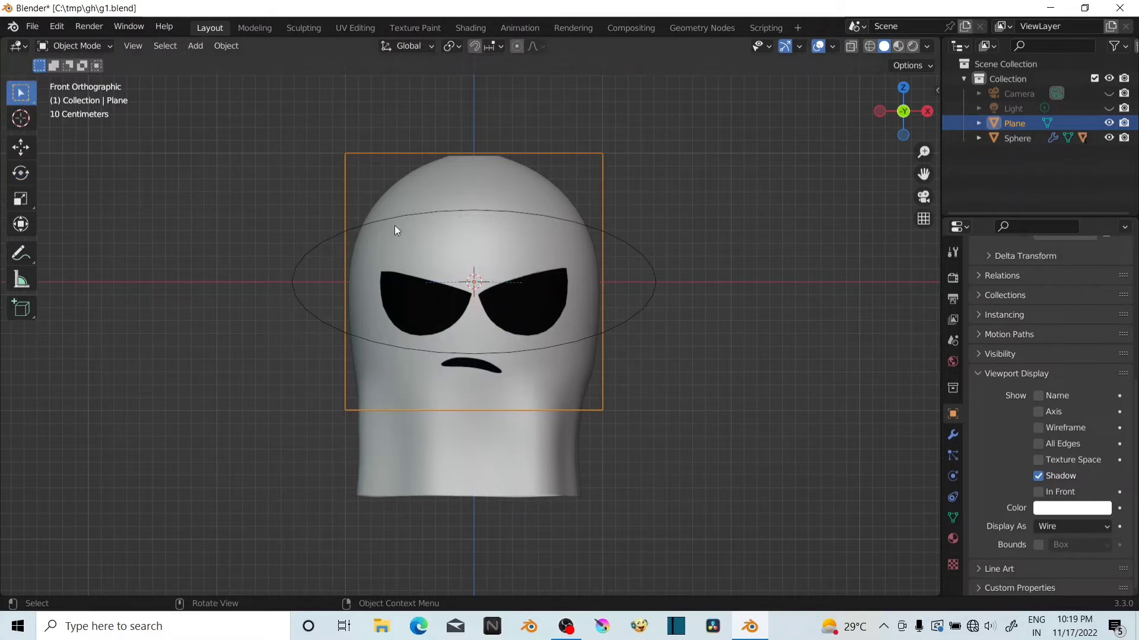
pyautogui.click(1039, 476)
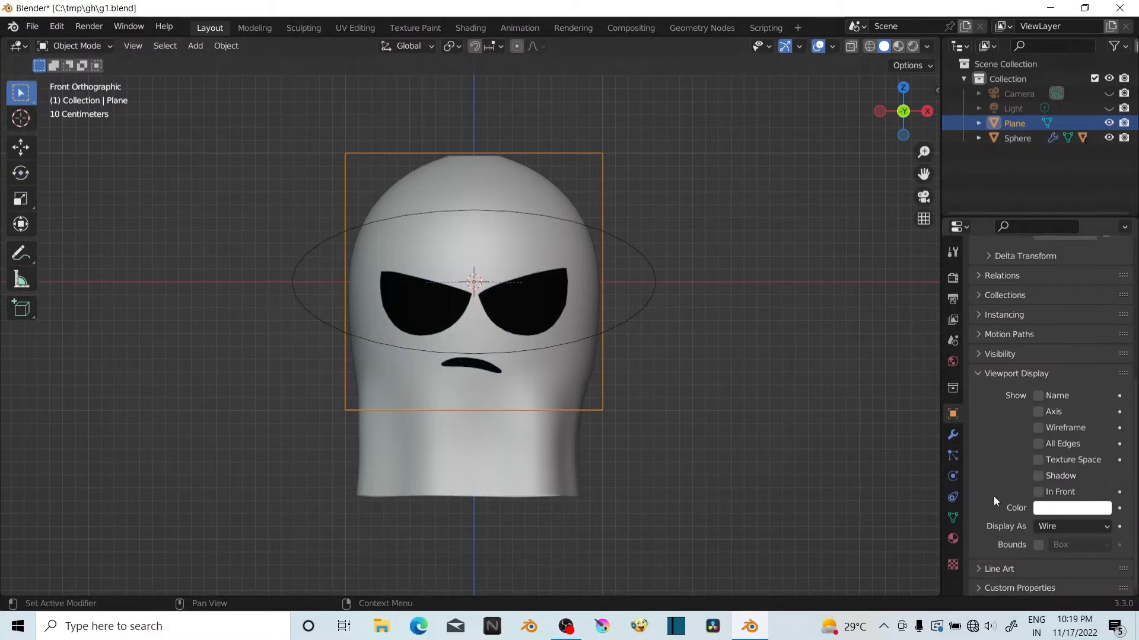
pyautogui.click(1125, 123)
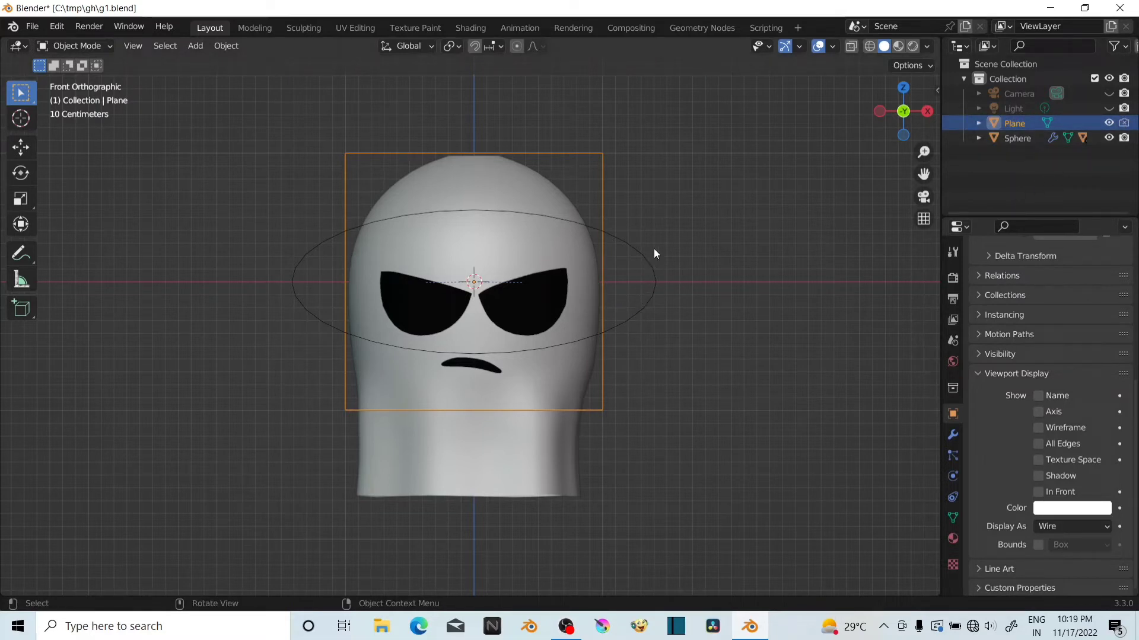
# Add a driver to the Key 1 shape key value of the right-hand eye
pyautogui.click(538, 310)
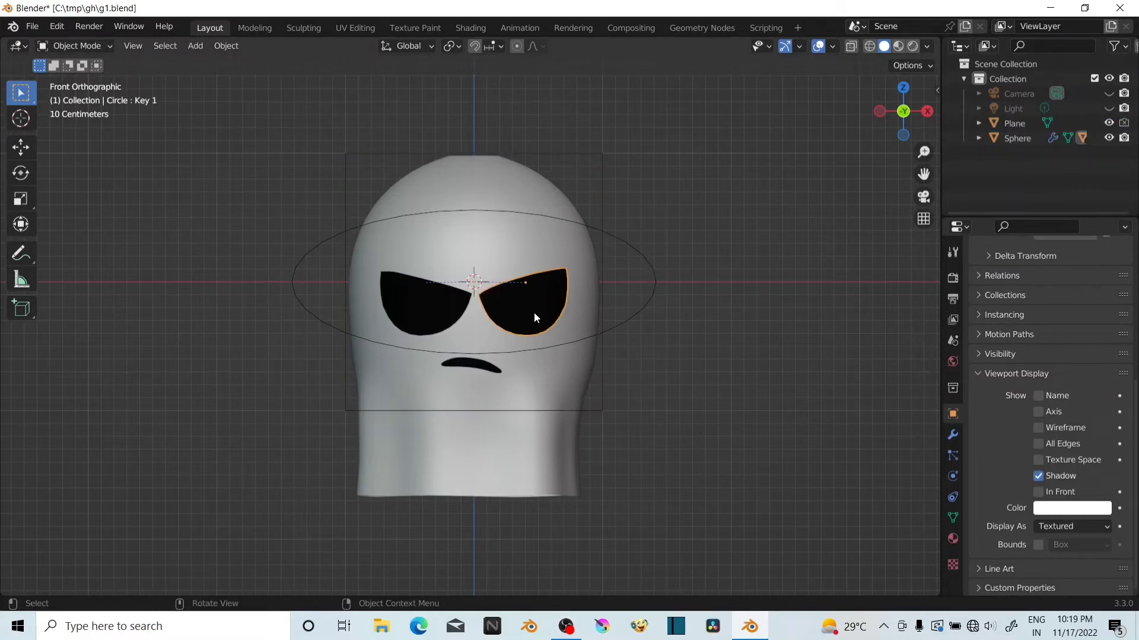
pyautogui.click(953, 518)
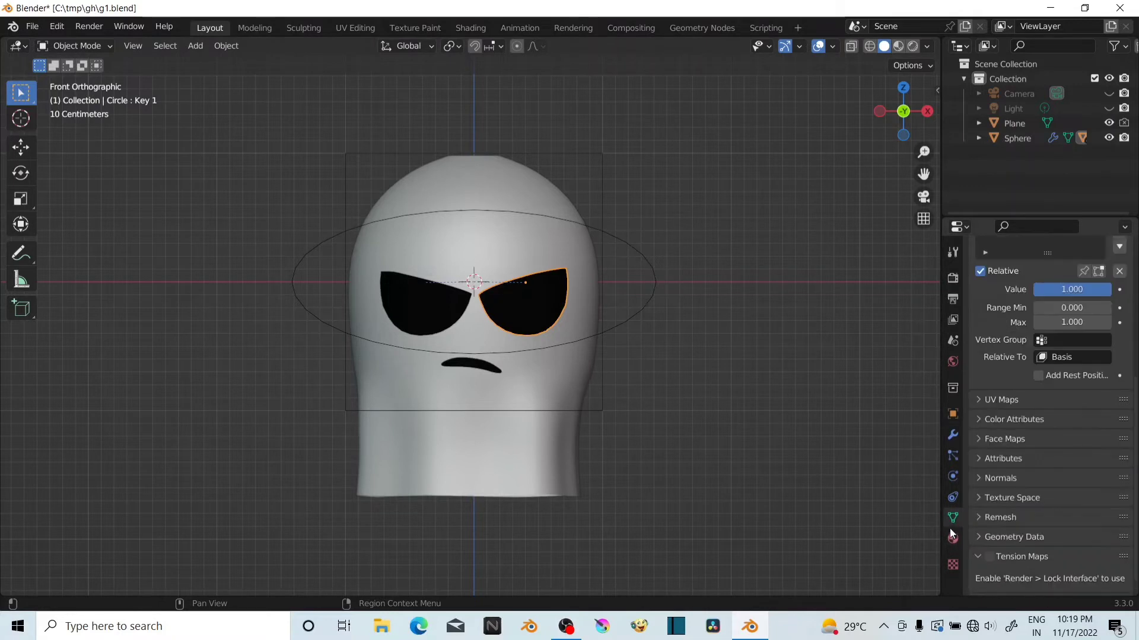
pyautogui.moveTo(1133, 398); pyautogui.dragTo(1137, 309)
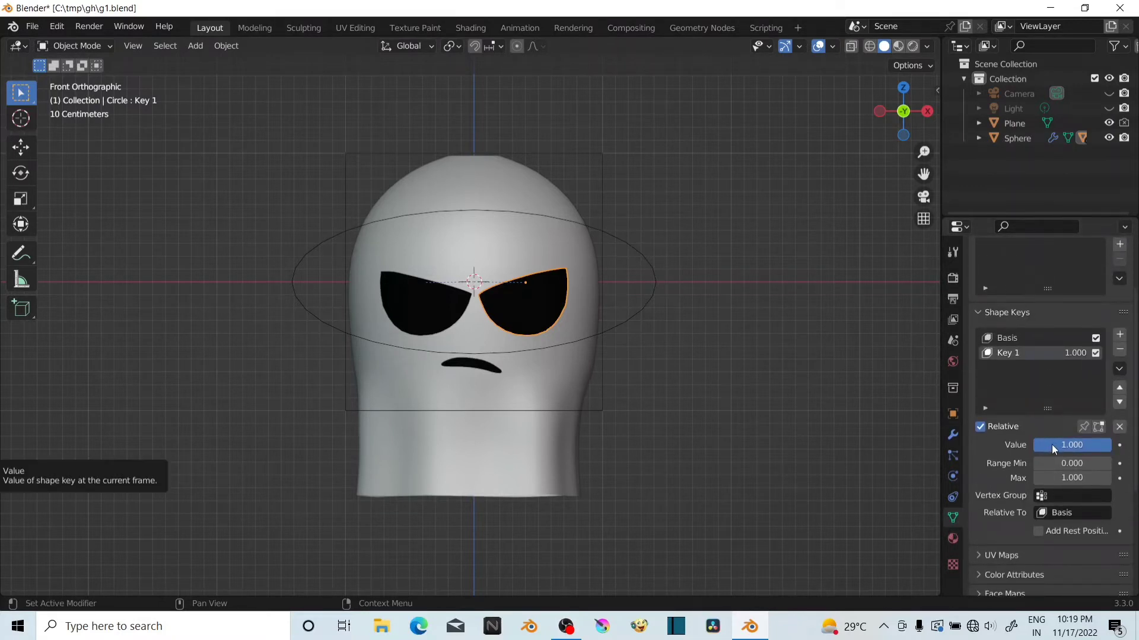
pyautogui.rightClick(1048, 442)
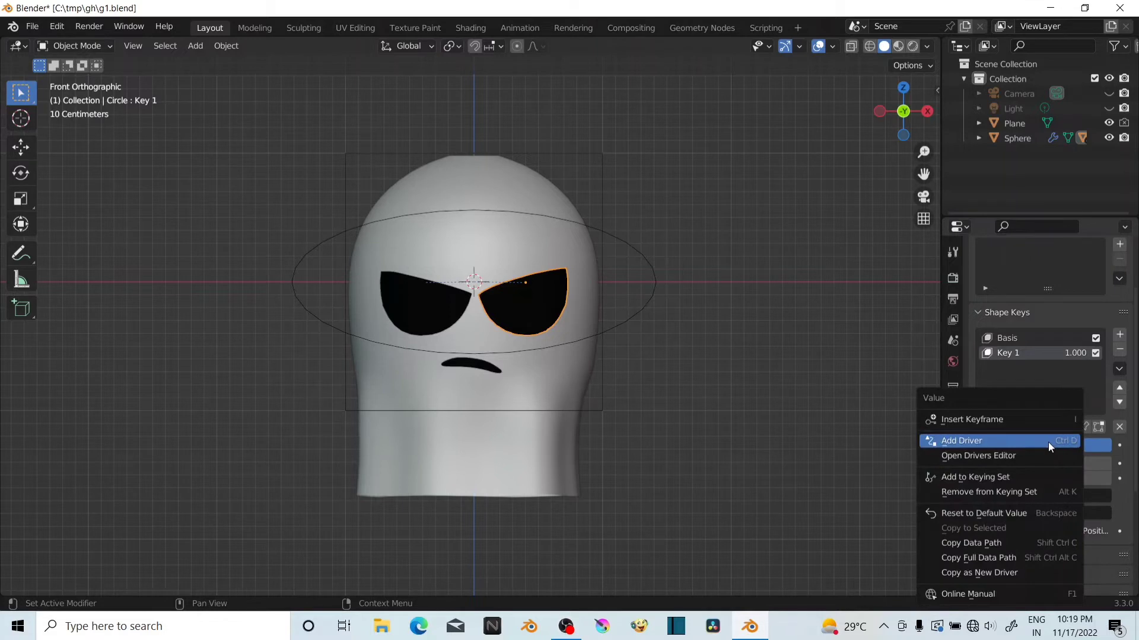
pyautogui.click(973, 441)
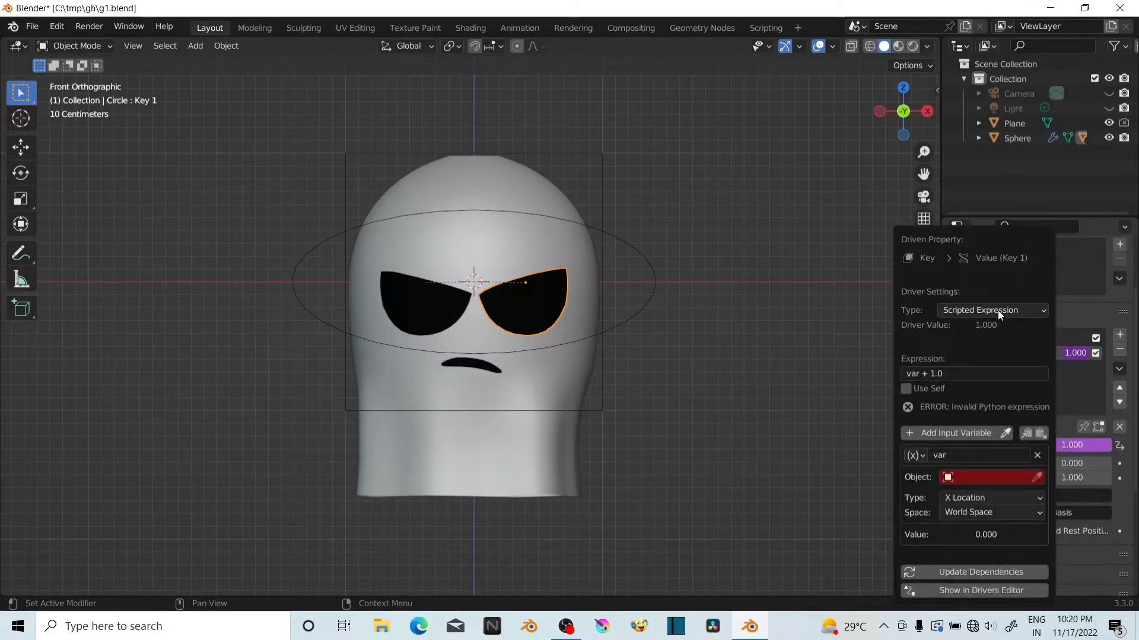
# Set the right-hand eye's Key 1 driver to Averaged Value, reading the Plane object's X Location in Local Space
pyautogui.moveTo(985, 235); pyautogui.dragTo(919, 211)
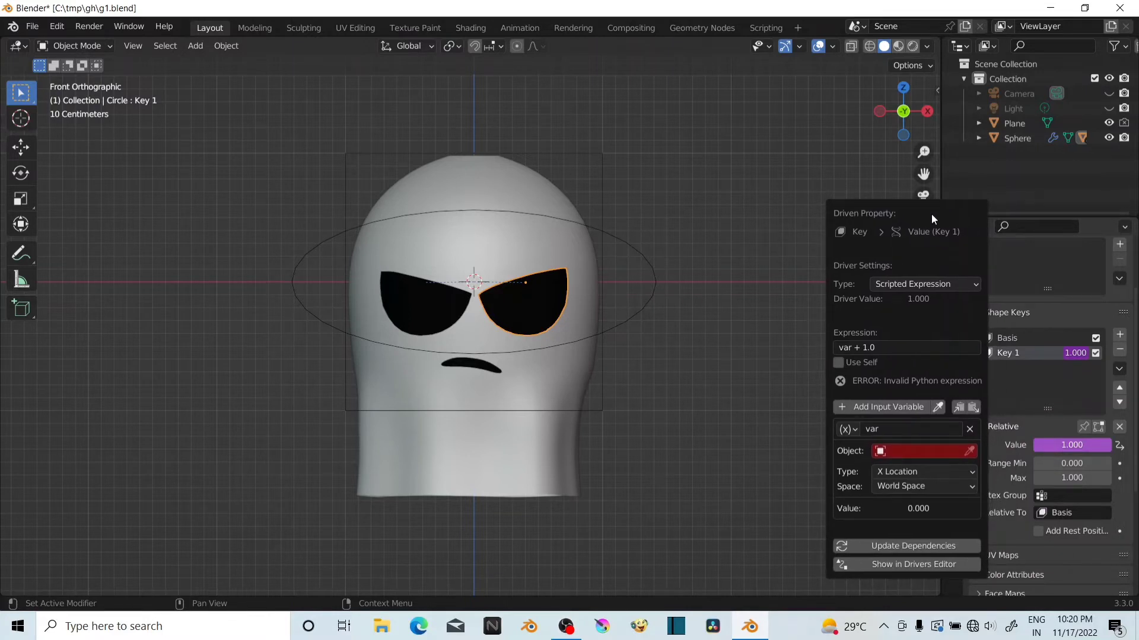
pyautogui.click(917, 451)
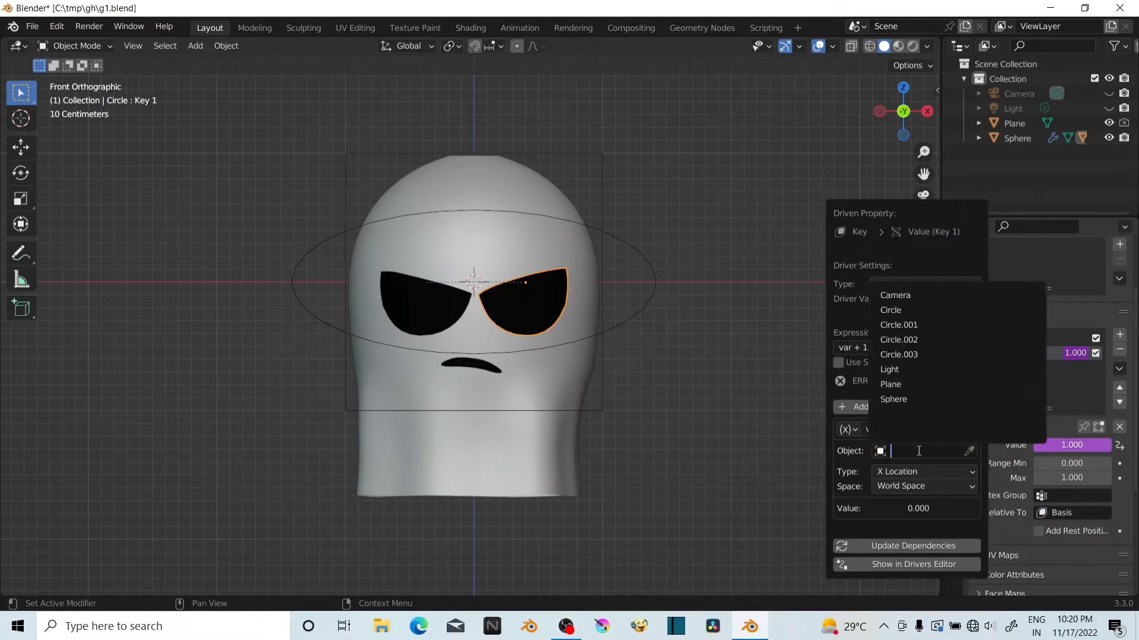
pyautogui.click(910, 384)
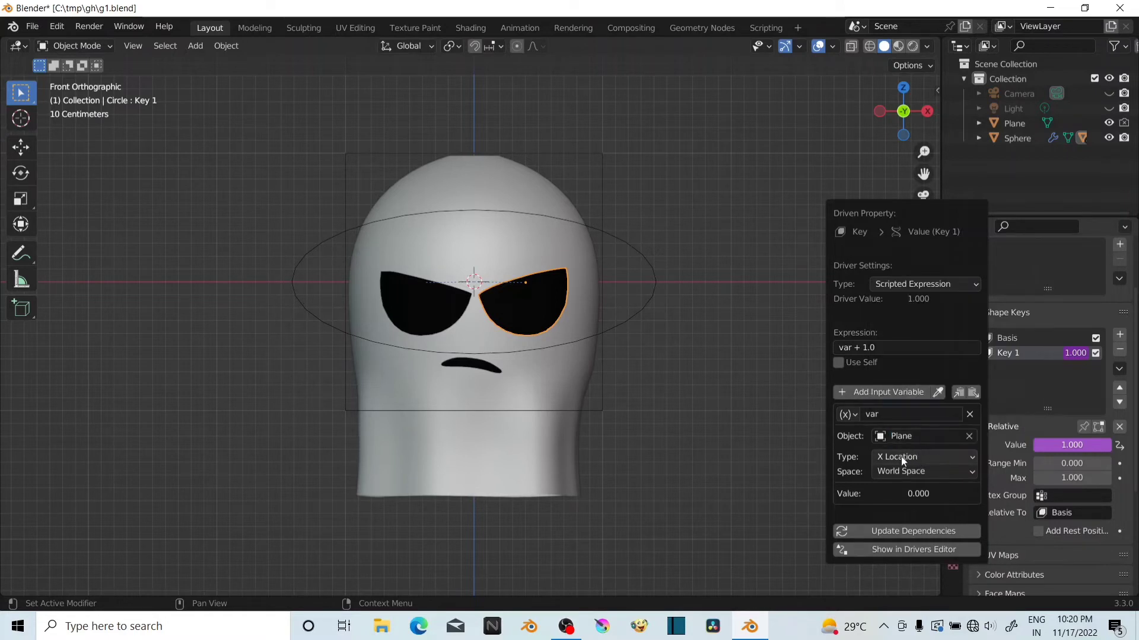
pyautogui.click(895, 474)
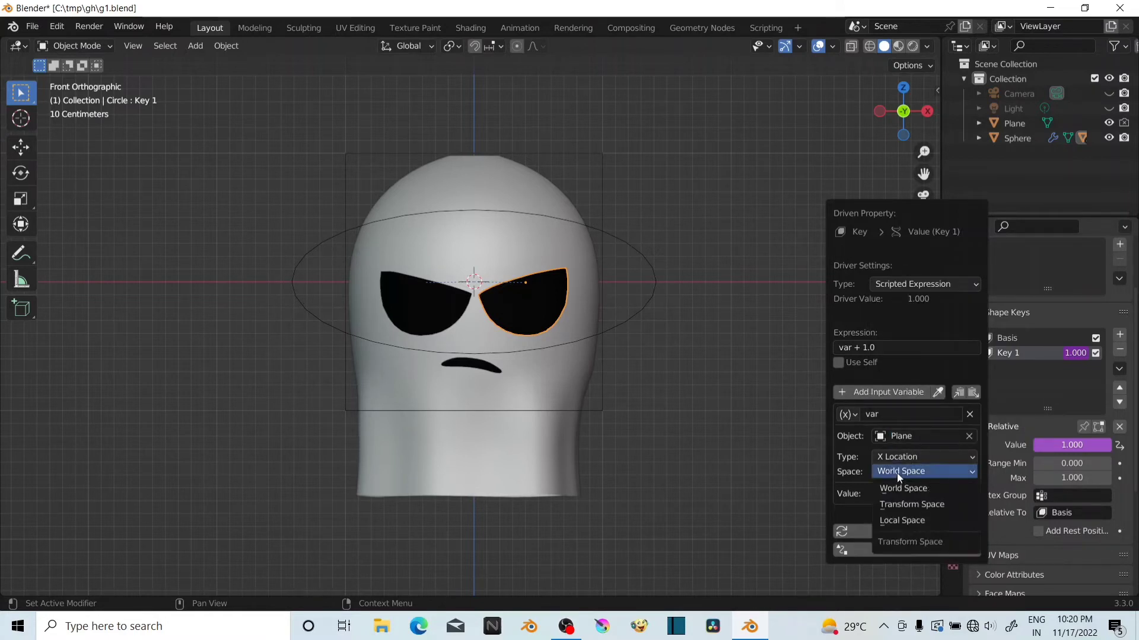
pyautogui.click(902, 521)
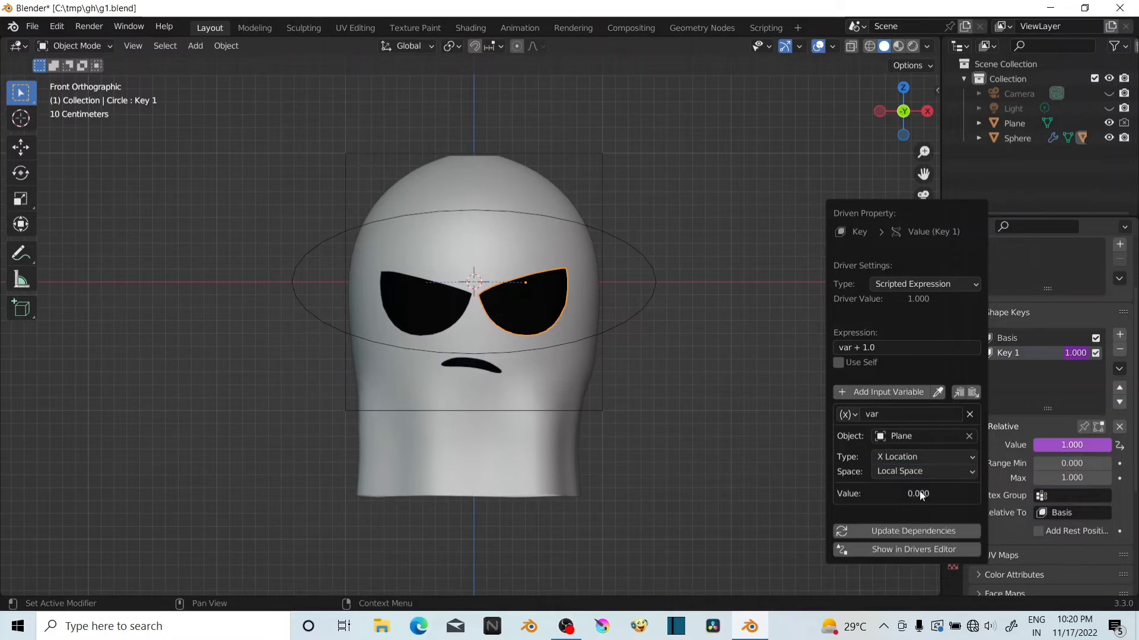
pyautogui.click(899, 284)
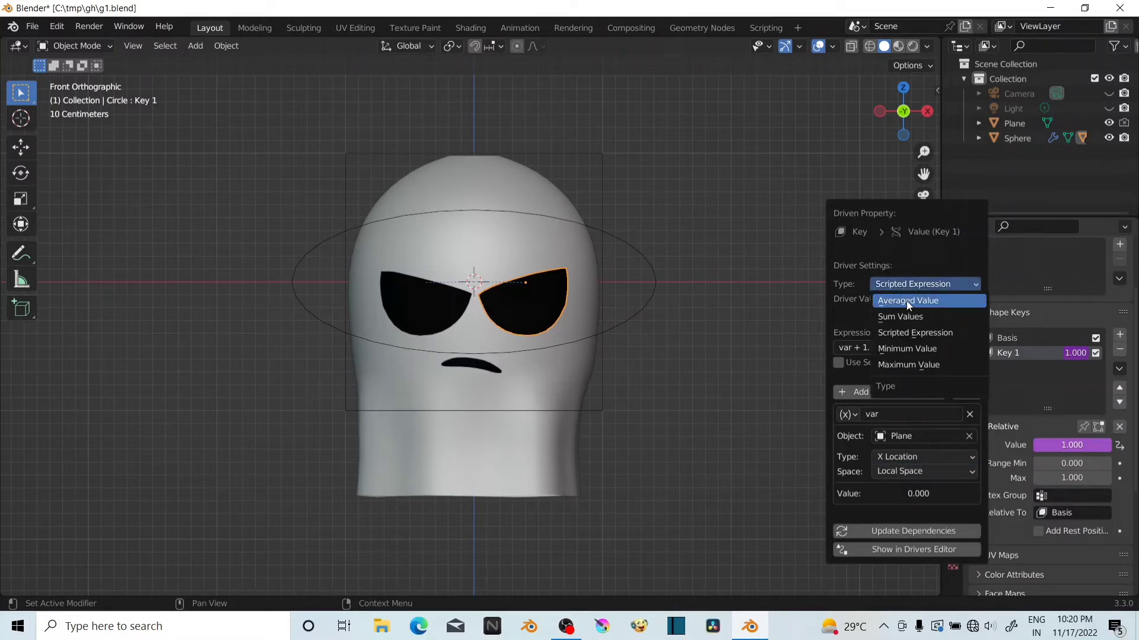
pyautogui.click(906, 300)
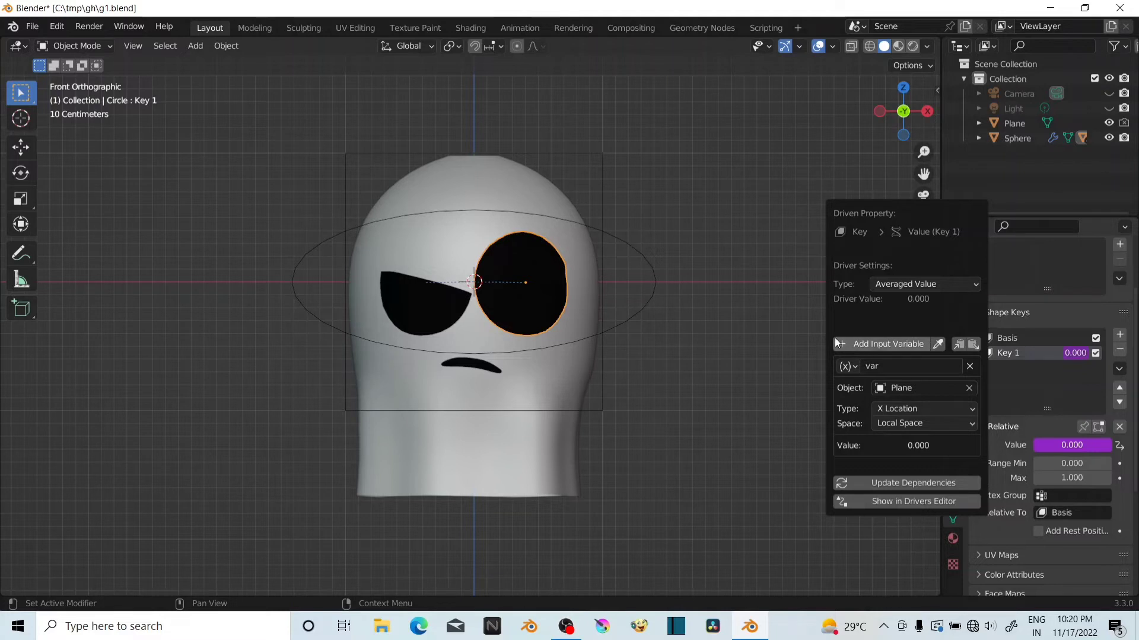
# Add a driver to the Key 1 shape key value of the left-hand eye
pyautogui.click(424, 308)
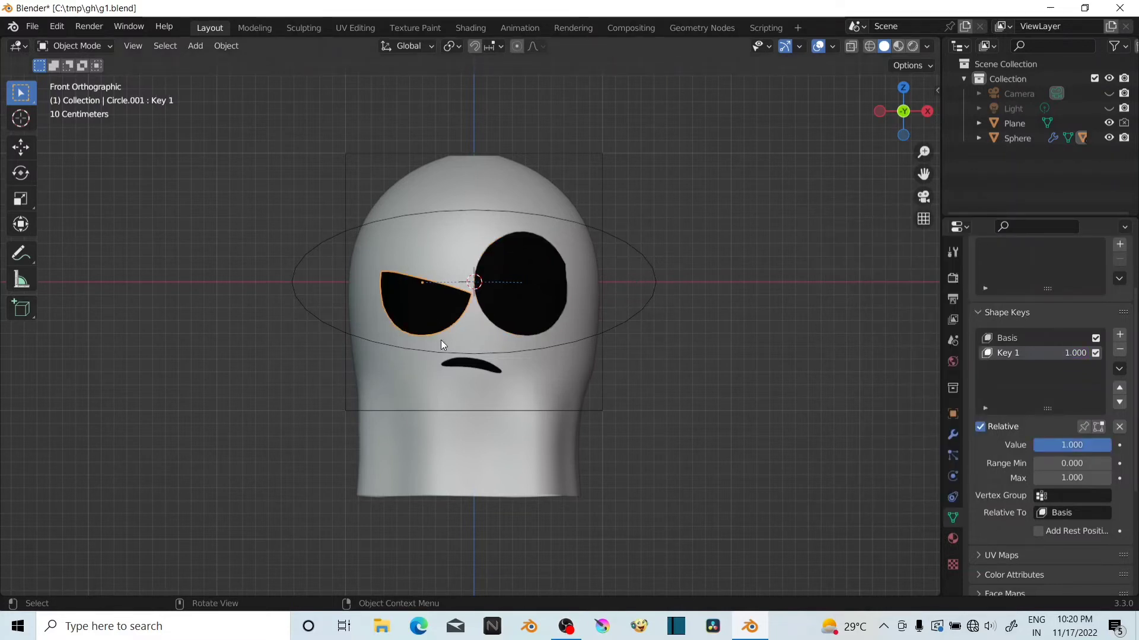
pyautogui.rightClick(1055, 444)
pyautogui.click(1016, 445)
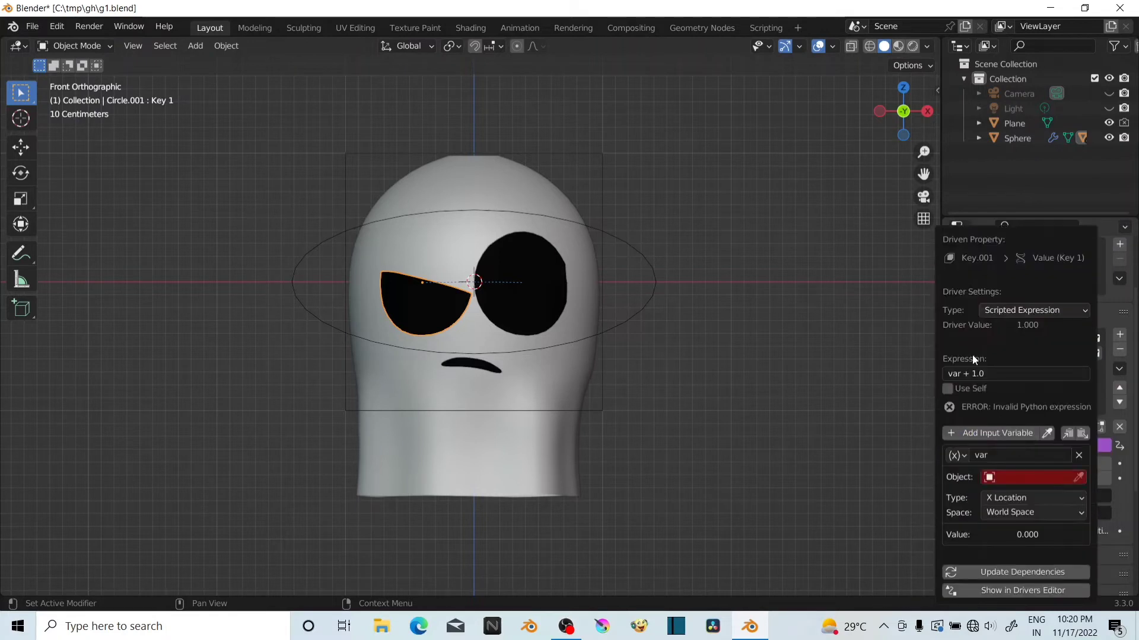
pyautogui.moveTo(1013, 240); pyautogui.dragTo(878, 232)
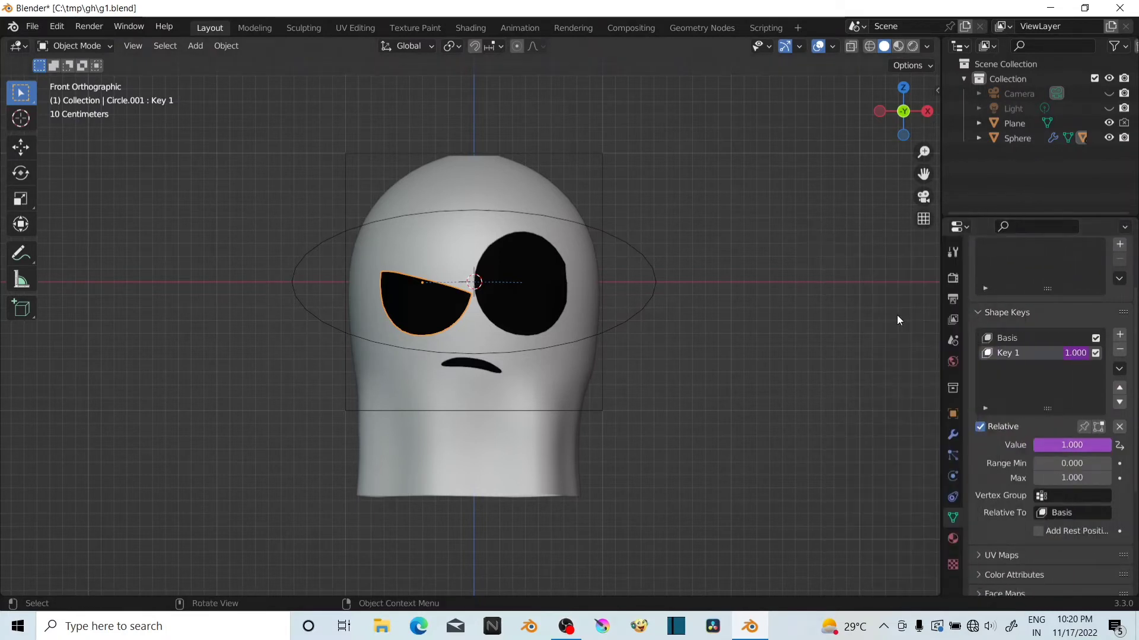
# Edit the left-hand eye's Key 1 driver to Averaged Value, reading the Plane object's X Location in Local Space
pyautogui.rightClick(1052, 446)
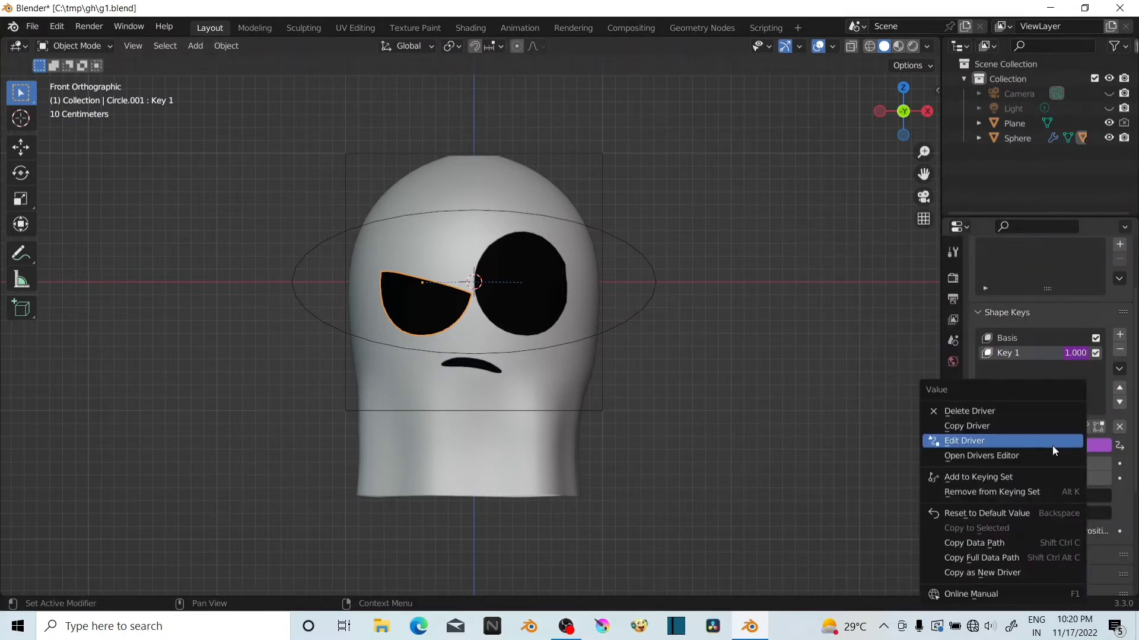
pyautogui.click(1004, 442)
pyautogui.moveTo(995, 235); pyautogui.dragTo(899, 224)
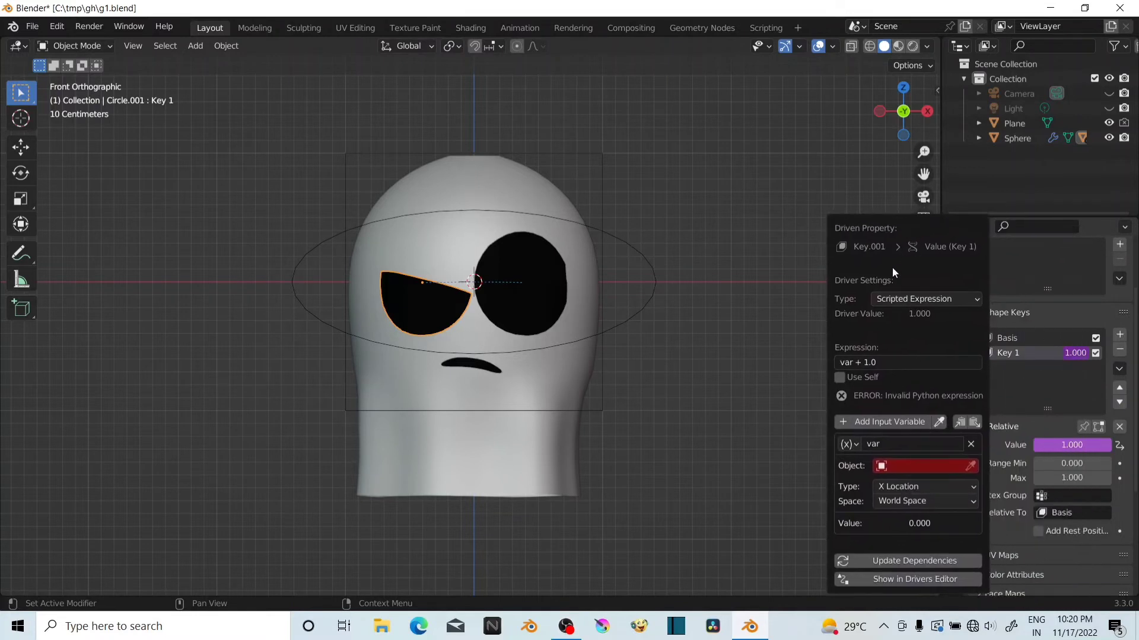
pyautogui.click(916, 299)
pyautogui.click(905, 314)
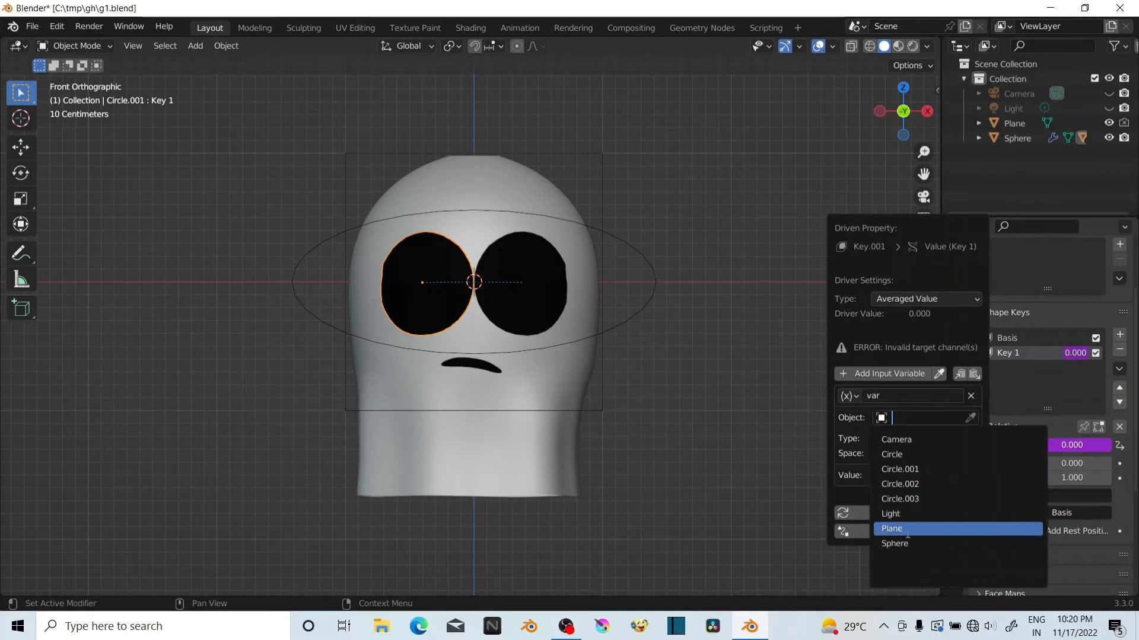
pyautogui.click(908, 529)
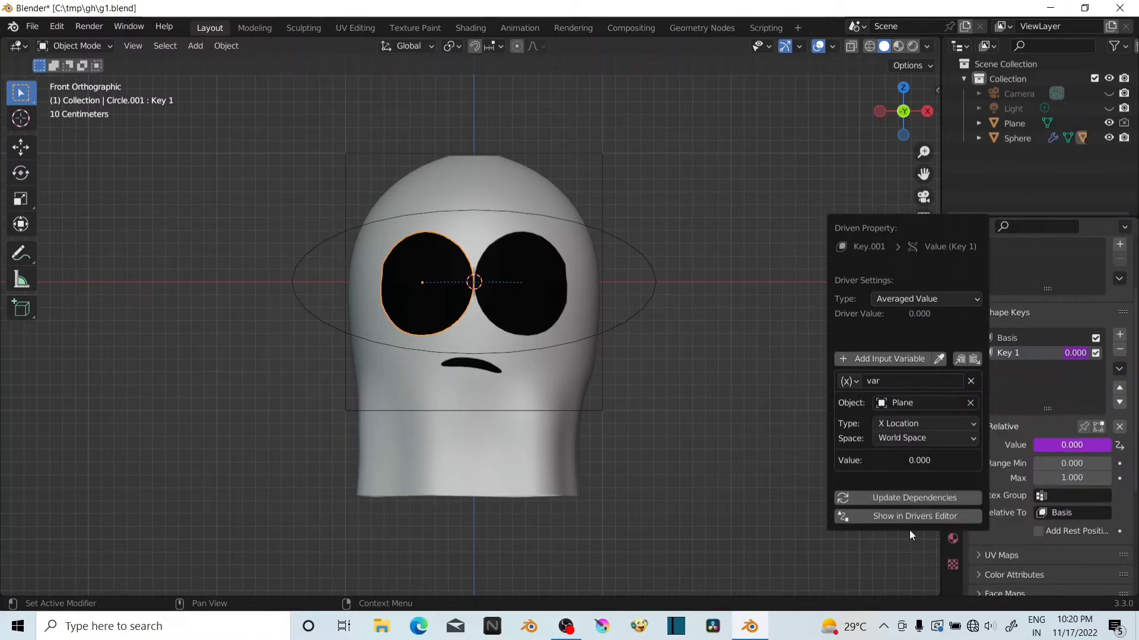
pyautogui.click(902, 440)
pyautogui.click(904, 488)
# Add a driver to the Key 1 shape key value of the mouth
pyautogui.click(482, 369)
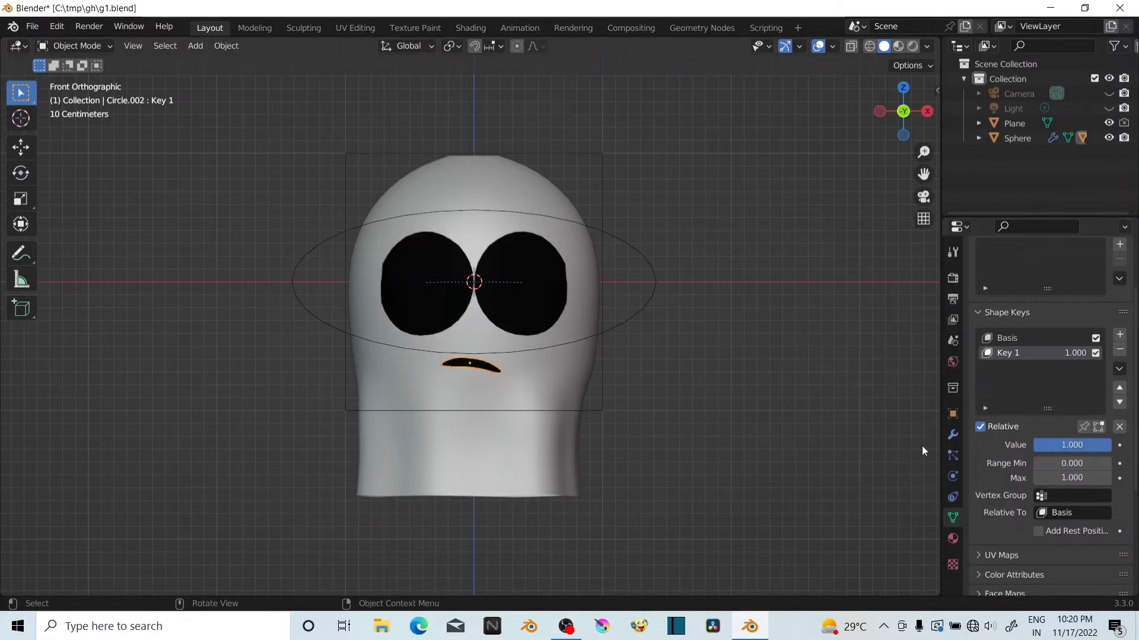
pyautogui.rightClick(1062, 446)
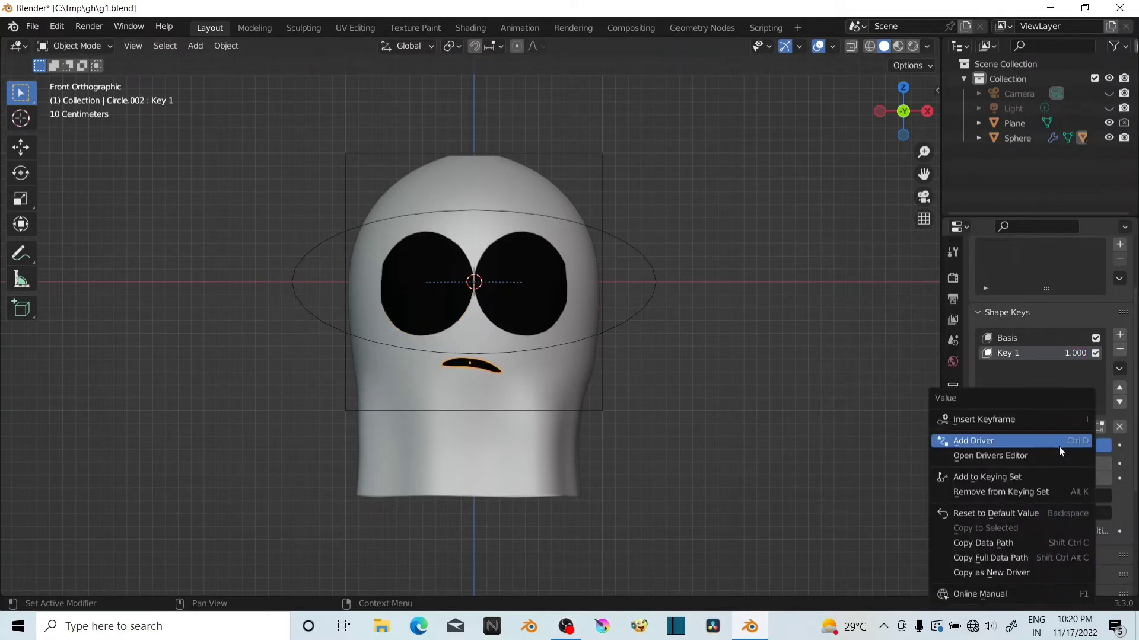
pyautogui.click(1004, 442)
pyautogui.moveTo(990, 258); pyautogui.dragTo(894, 222)
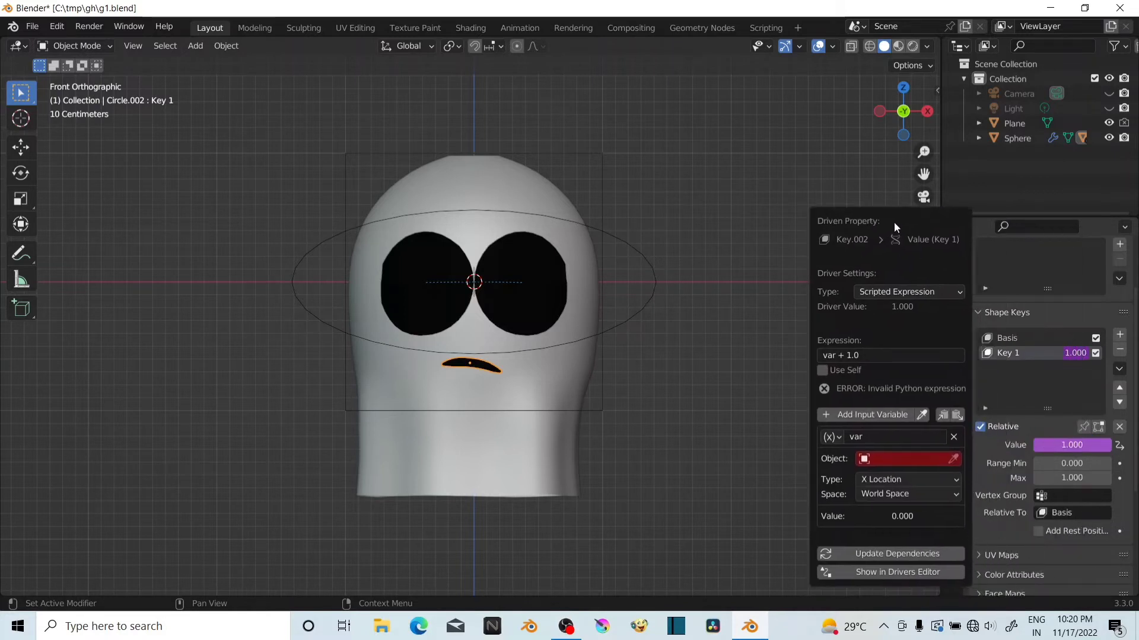
# Set the mouth's Key 1 driver to Averaged Value, reading the Plane object's X Location in Local Space
pyautogui.click(900, 459)
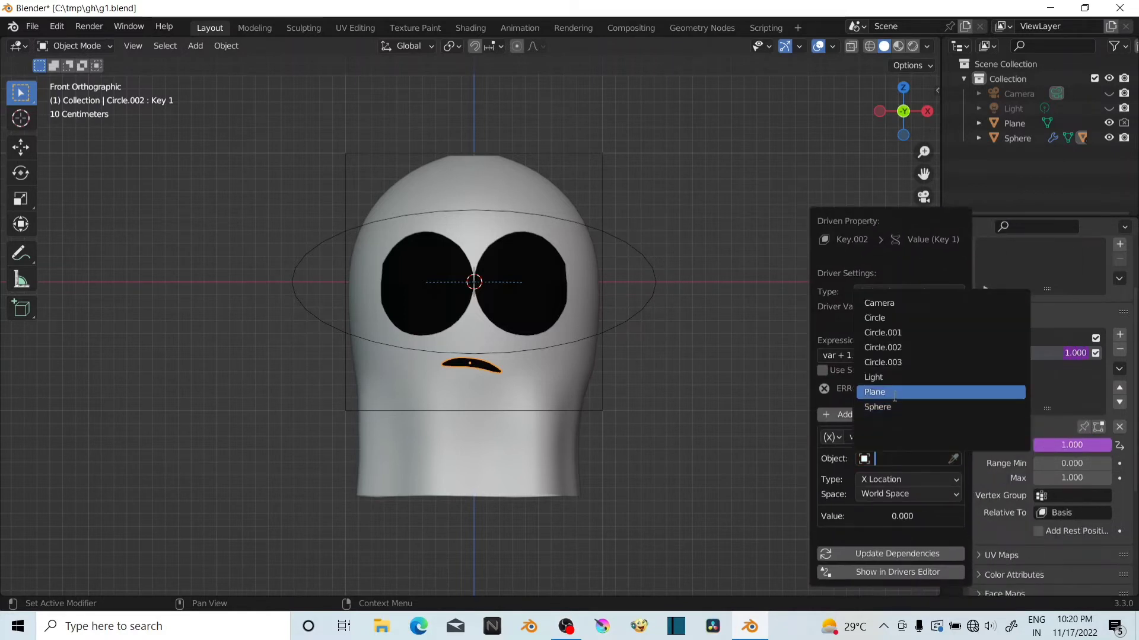
pyautogui.click(894, 395)
pyautogui.click(897, 290)
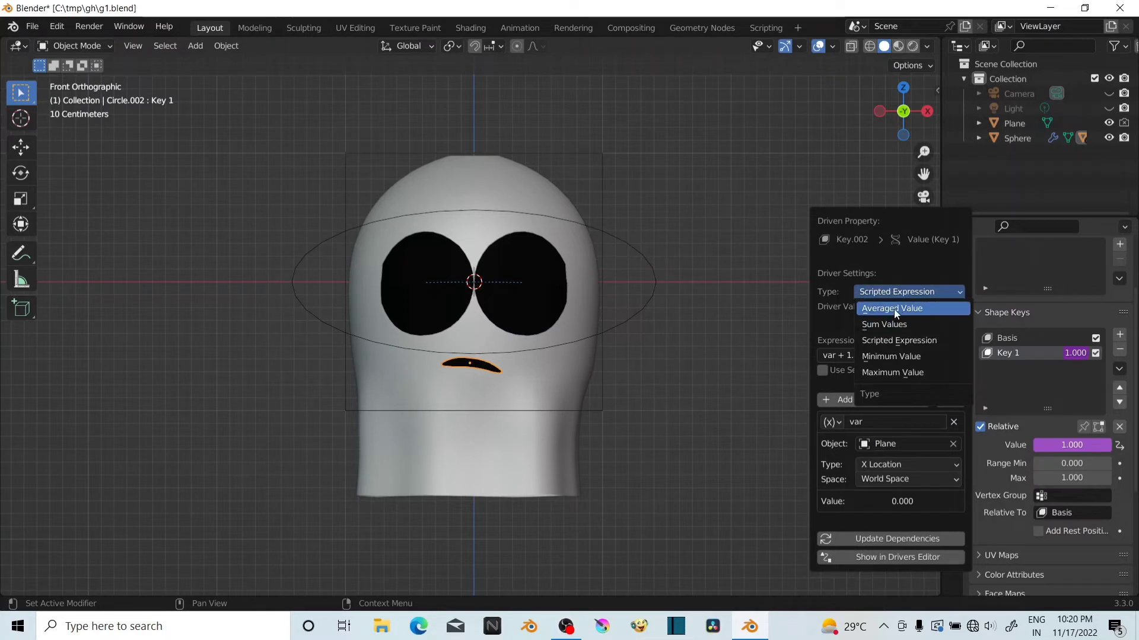
pyautogui.click(896, 309)
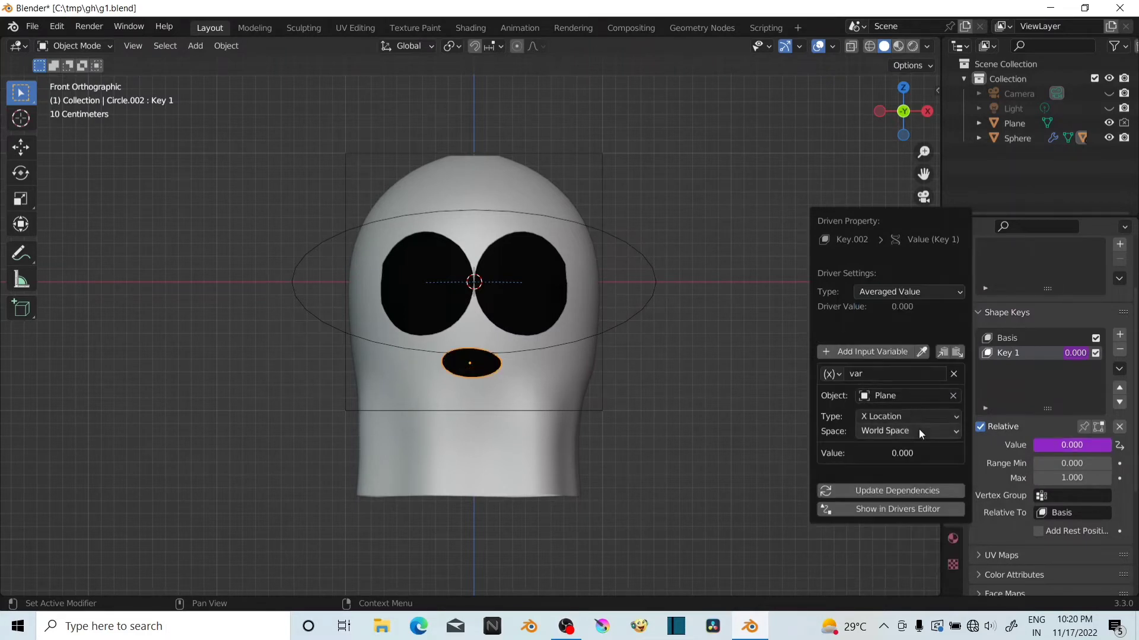
pyautogui.click(888, 432)
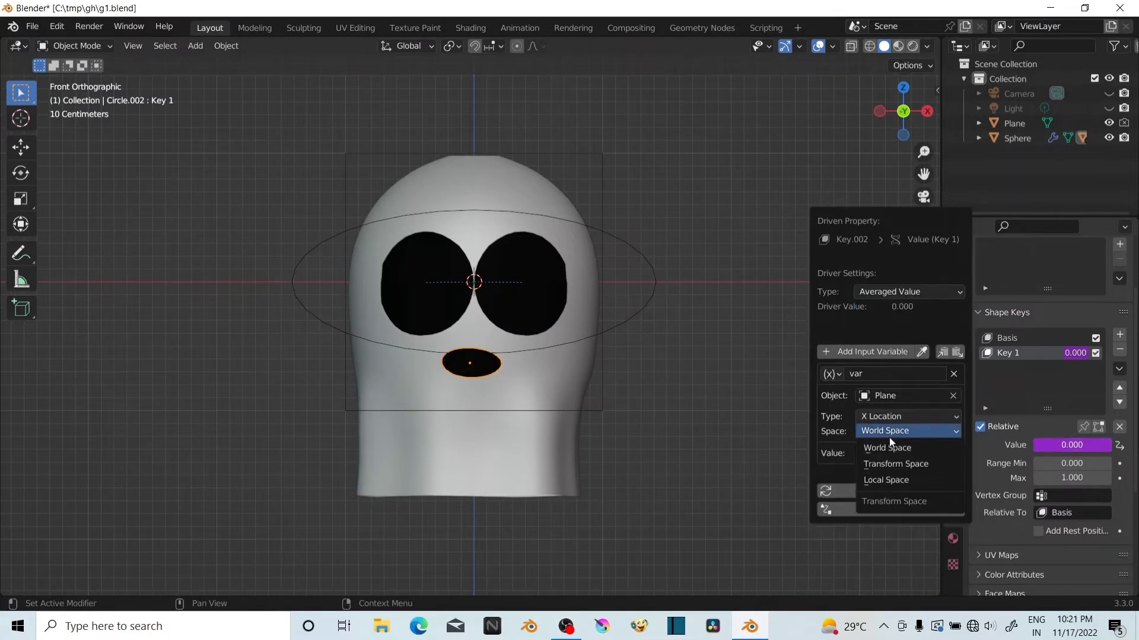
pyautogui.click(888, 479)
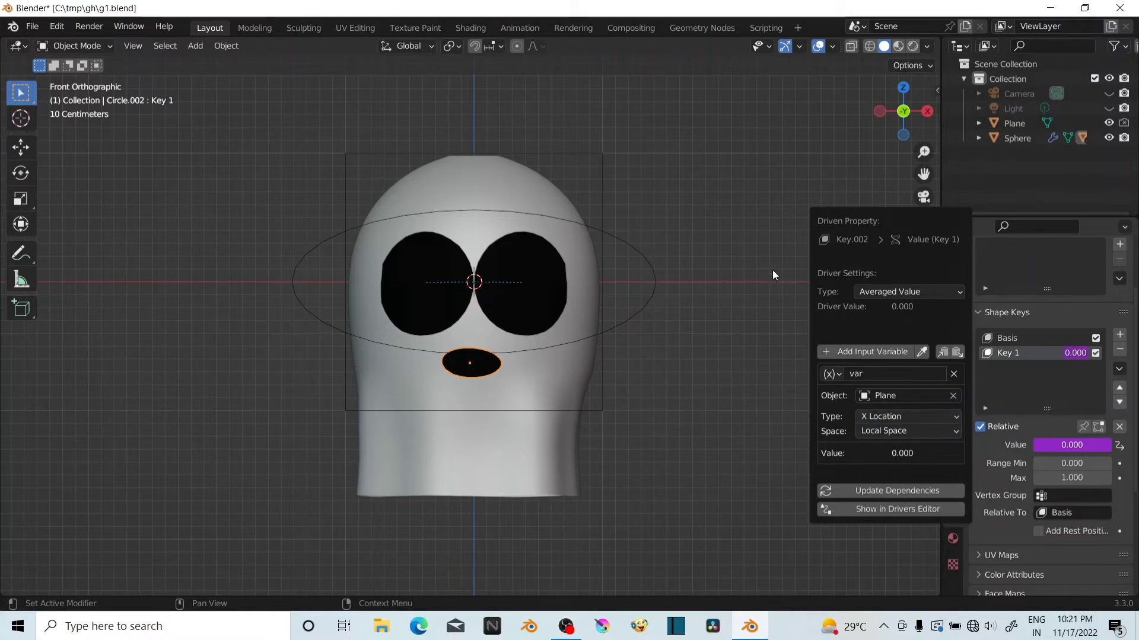
# Scale the oval face control down so it extends only slightly beyond the sides of the ghost's head
pyautogui.click(654, 295)
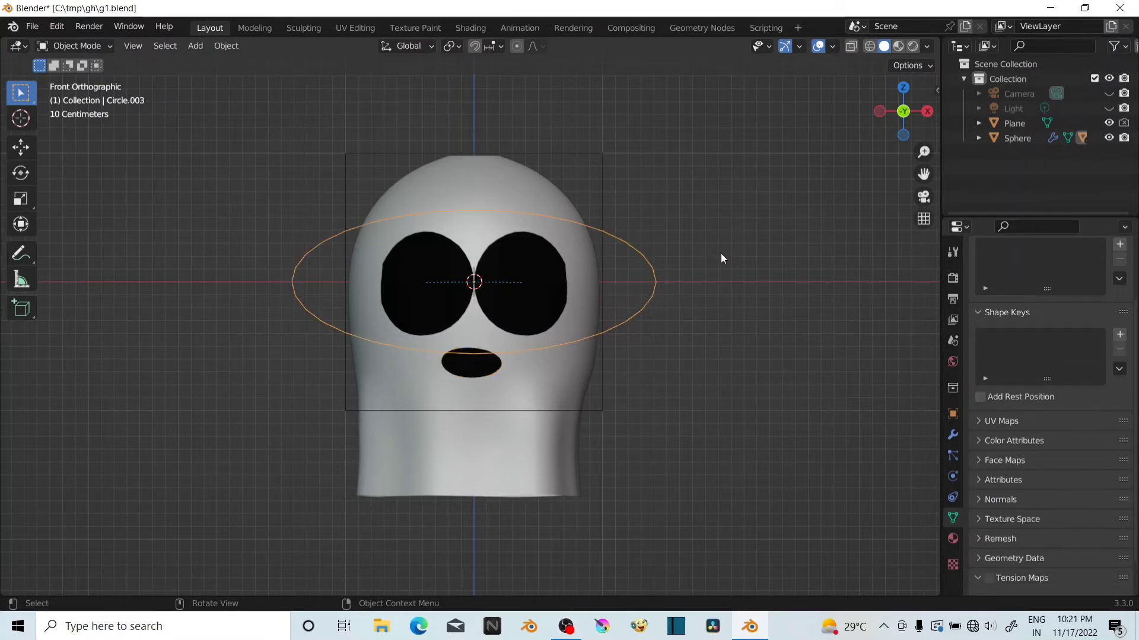
pyautogui.press('s')
pyautogui.click(674, 255)
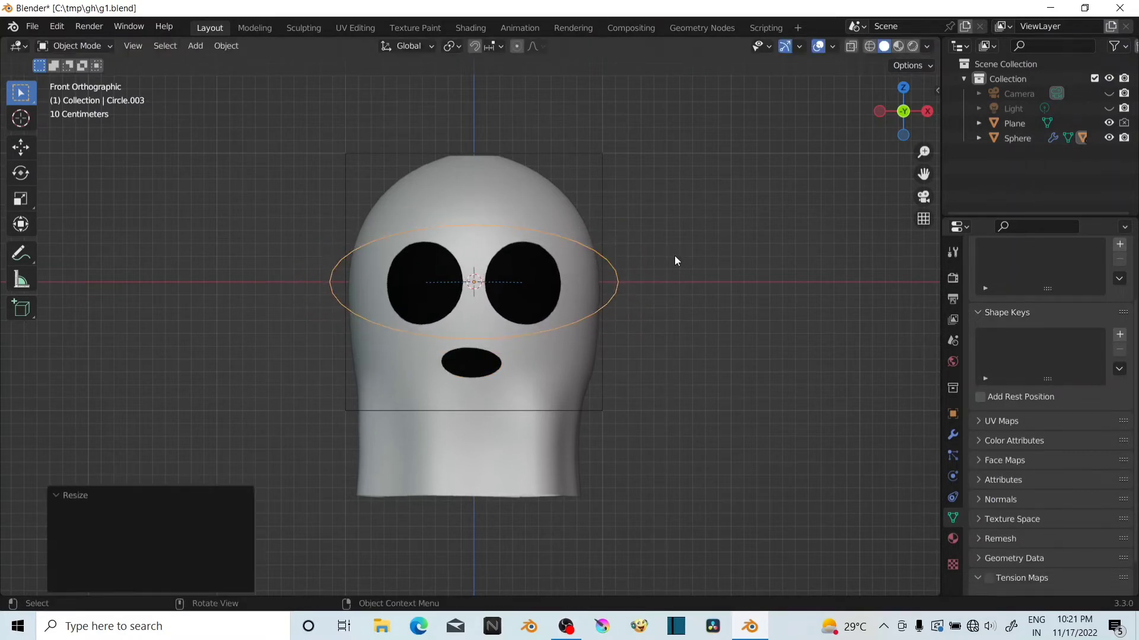
# Try moving the ghost body to check whether the plane control follows it, and cancel the move
pyautogui.click(603, 216)
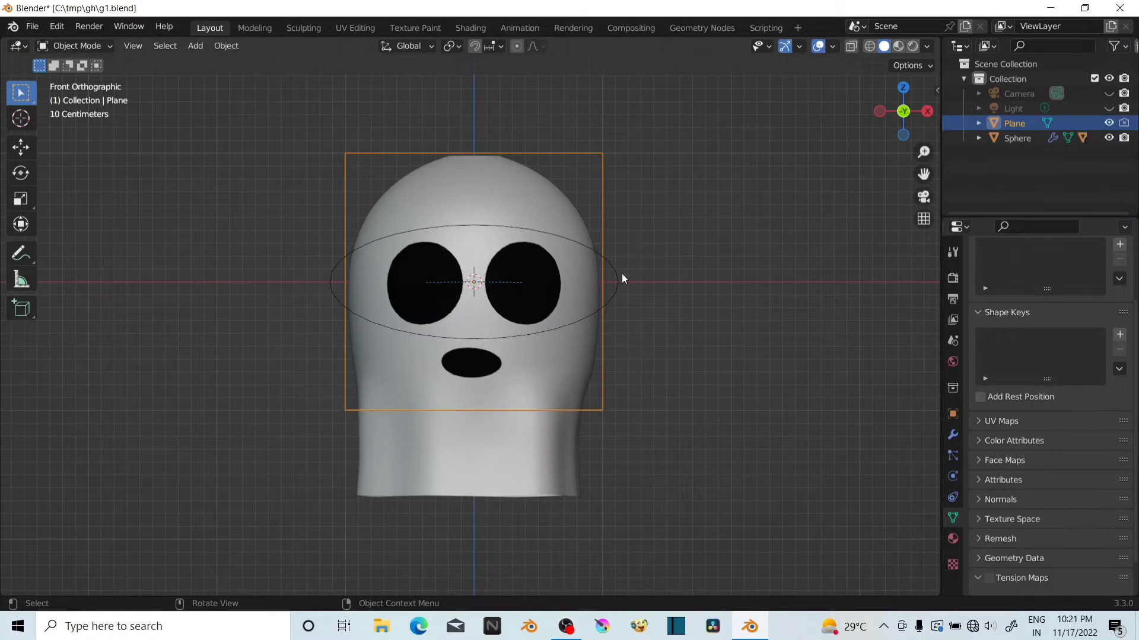
pyautogui.click(564, 470)
pyautogui.press('g')
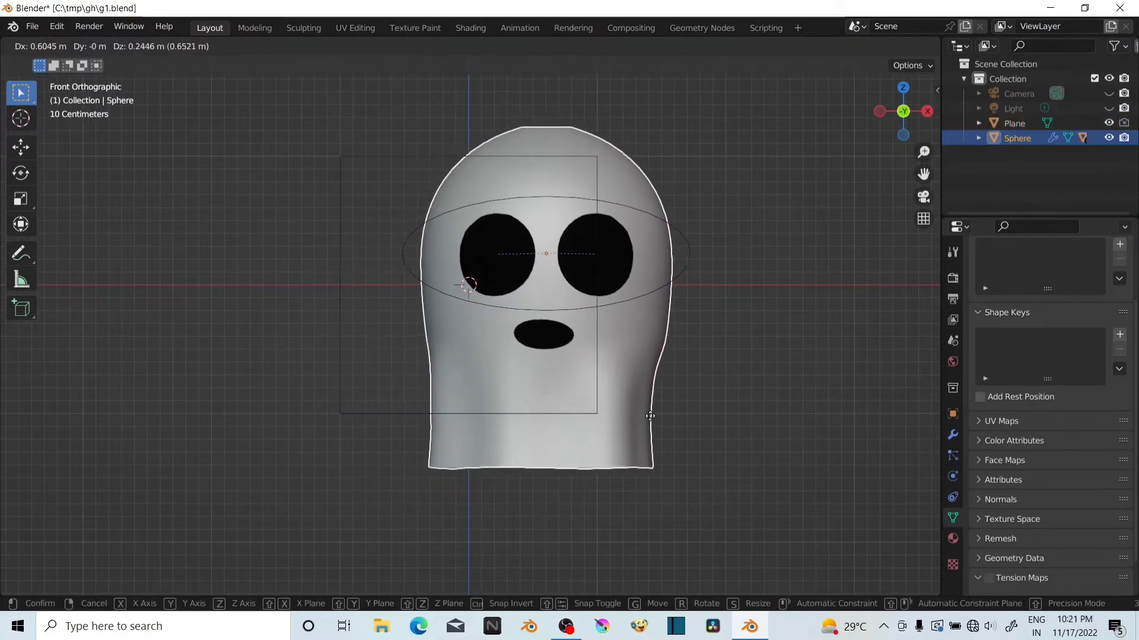
pyautogui.rightClick(614, 372)
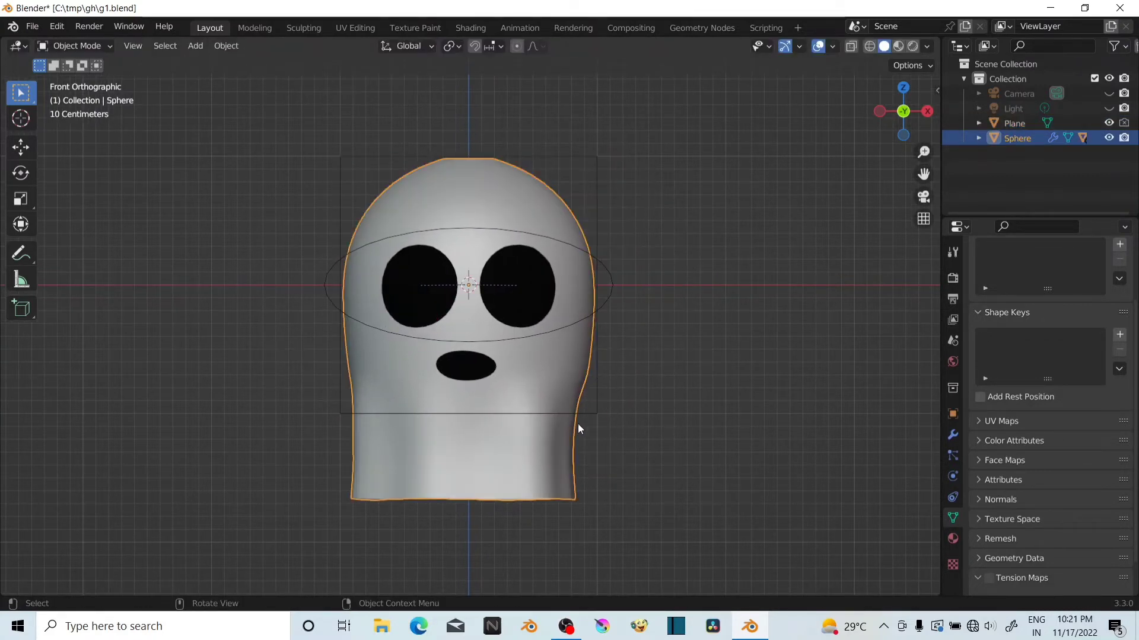
# Parent the plane control to the ghost body using the Object option
pyautogui.click(591, 415)
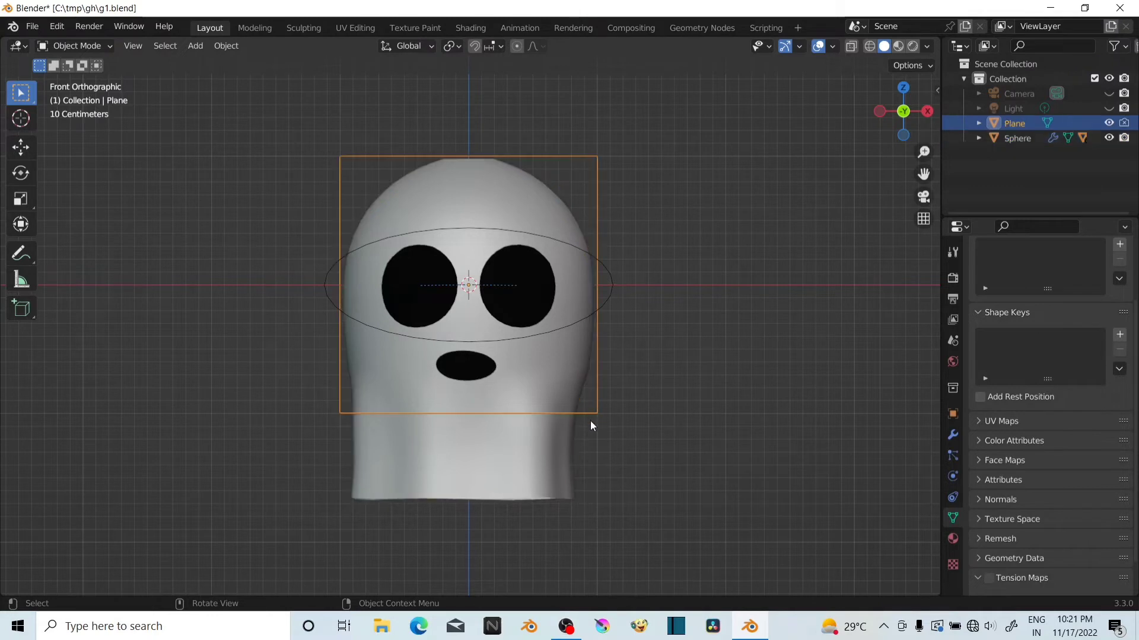
pyautogui.keyDown('shift'); pyautogui.click(554, 481); pyautogui.keyUp('shift')
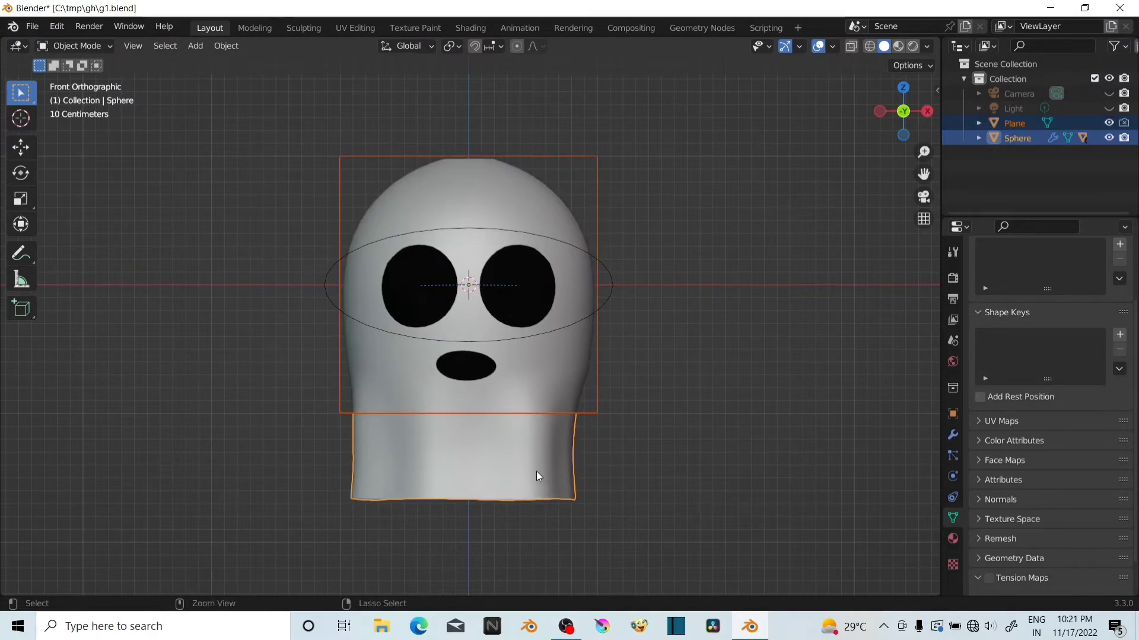
pyautogui.hotkey('ctrl', 'p')
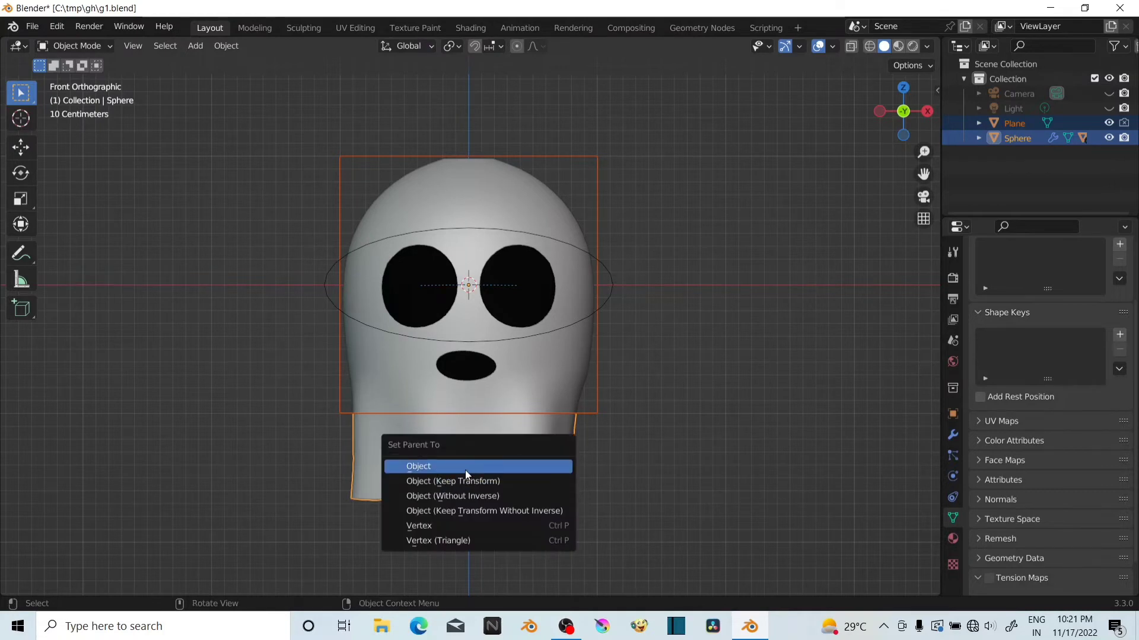
pyautogui.click(465, 469)
# Test the parenting of the plane with a trial move of the ghost body, and cancel the move
pyautogui.click(523, 464)
pyautogui.press('g')
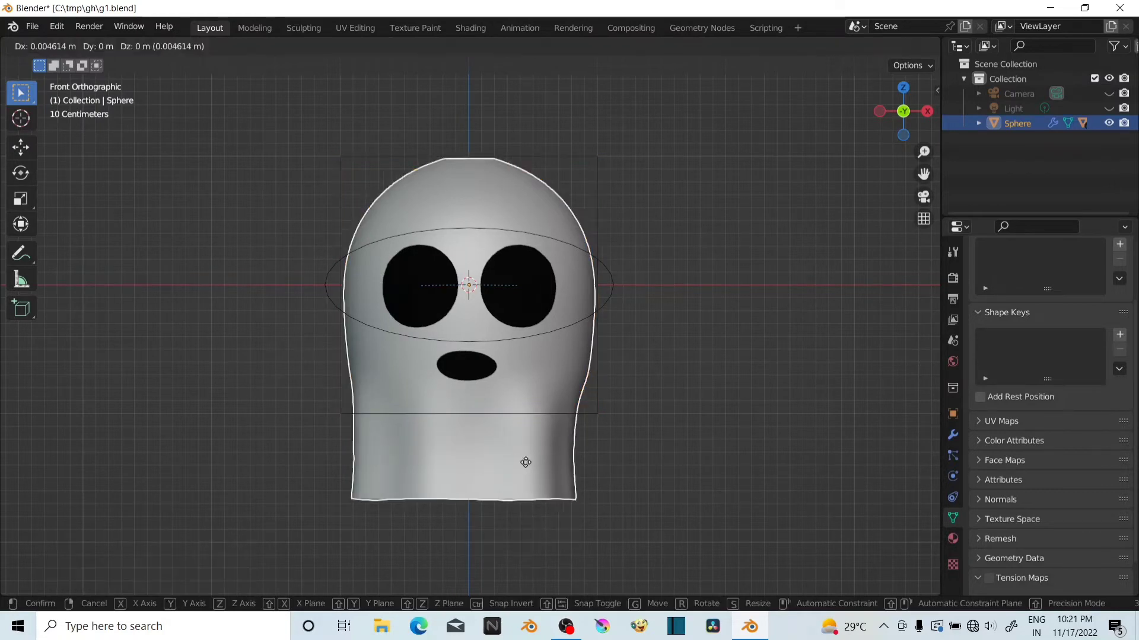
pyautogui.press('Escape')
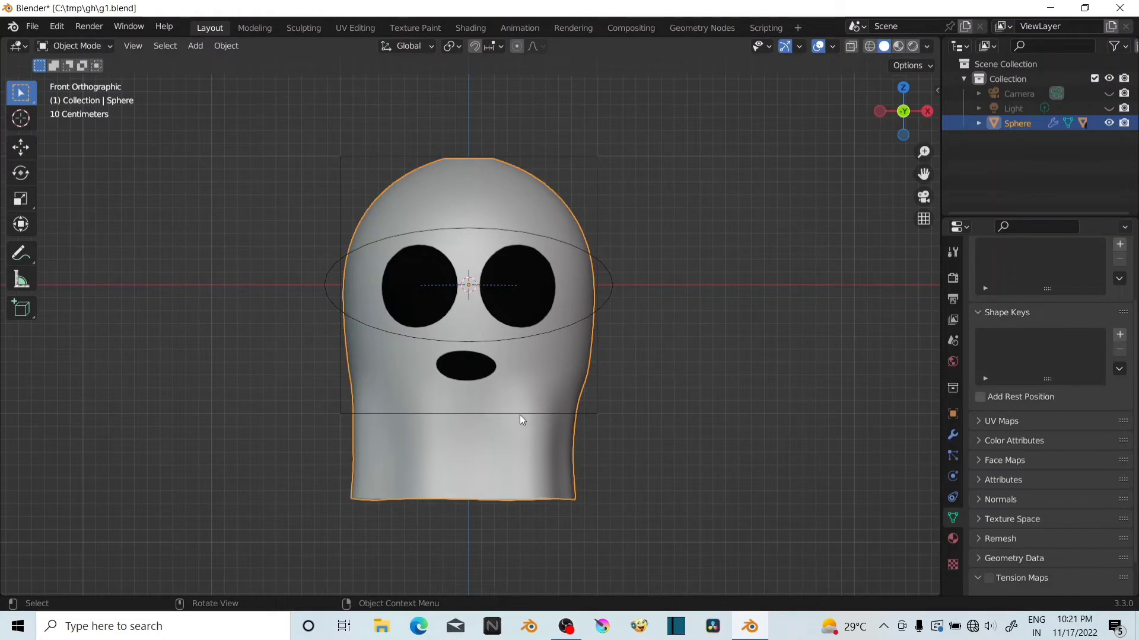
# Try moving the plane control sideways to test the shape key drivers, leaving it at its original position
pyautogui.click(520, 415)
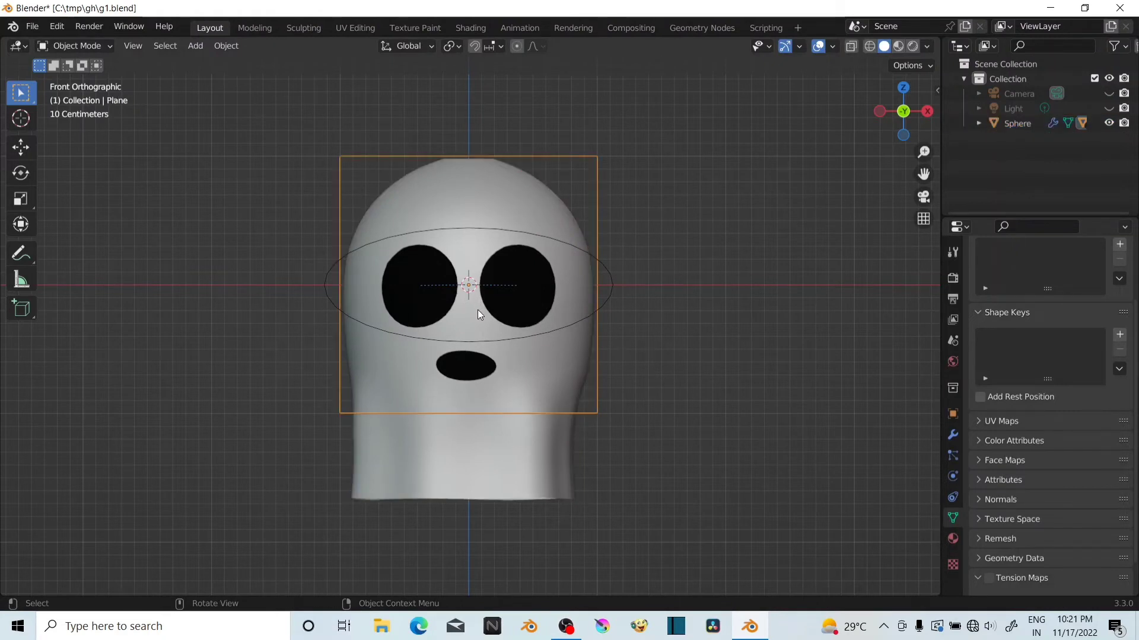
pyautogui.press('g')
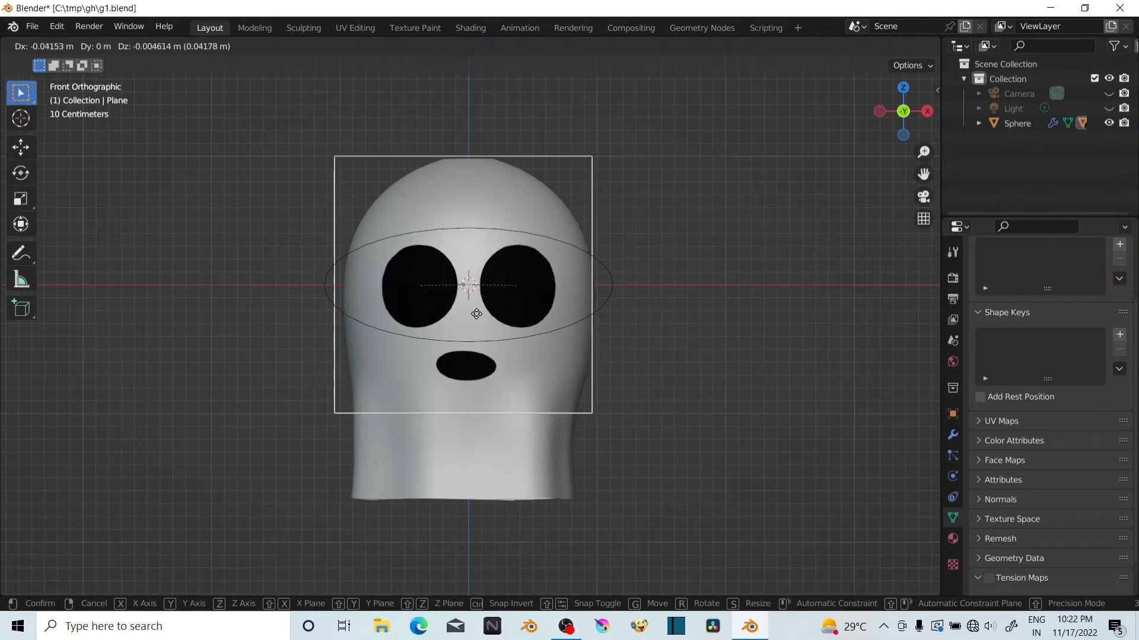
pyautogui.click(500, 303)
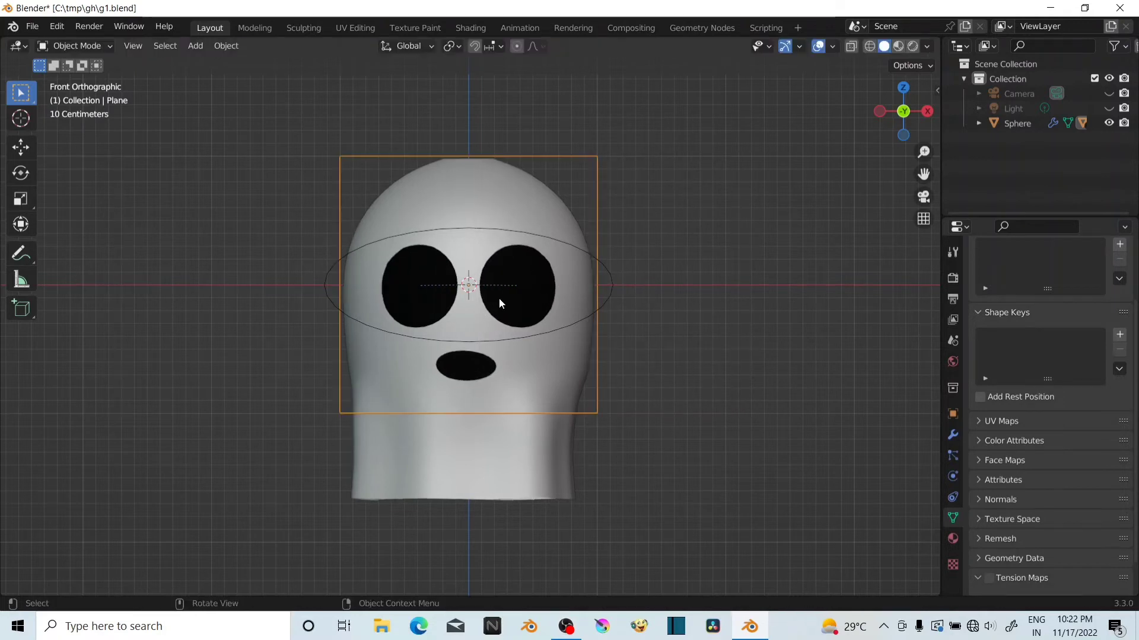
# Set the viewport shading to Rendered, hide the overlay grid and start a trial move of the plane control
pyautogui.click(912, 45)
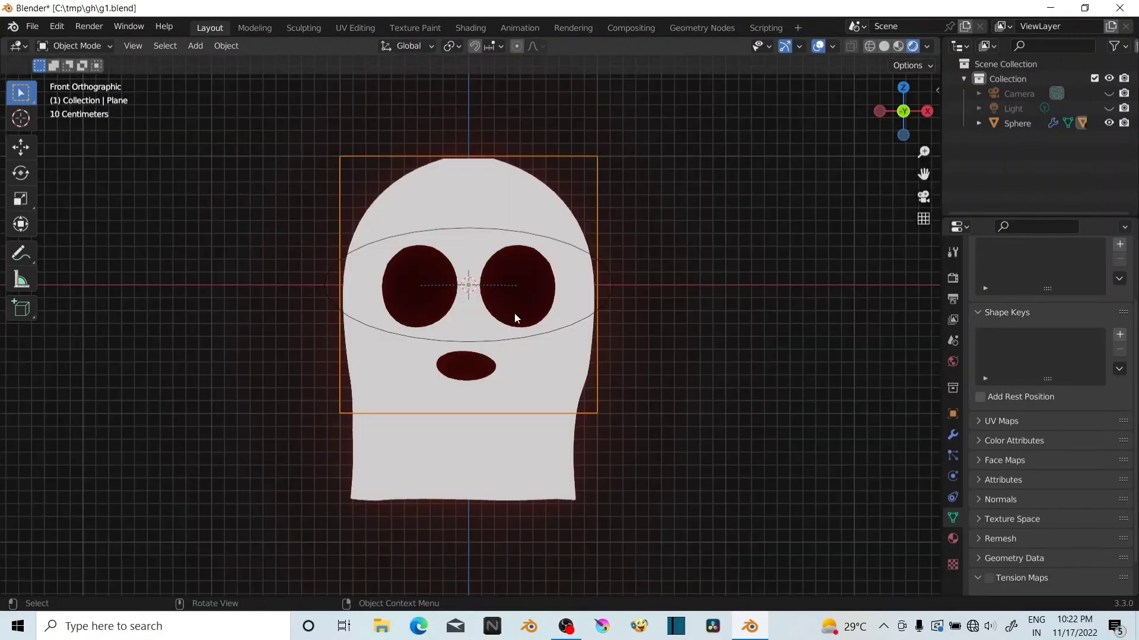
pyautogui.click(833, 47)
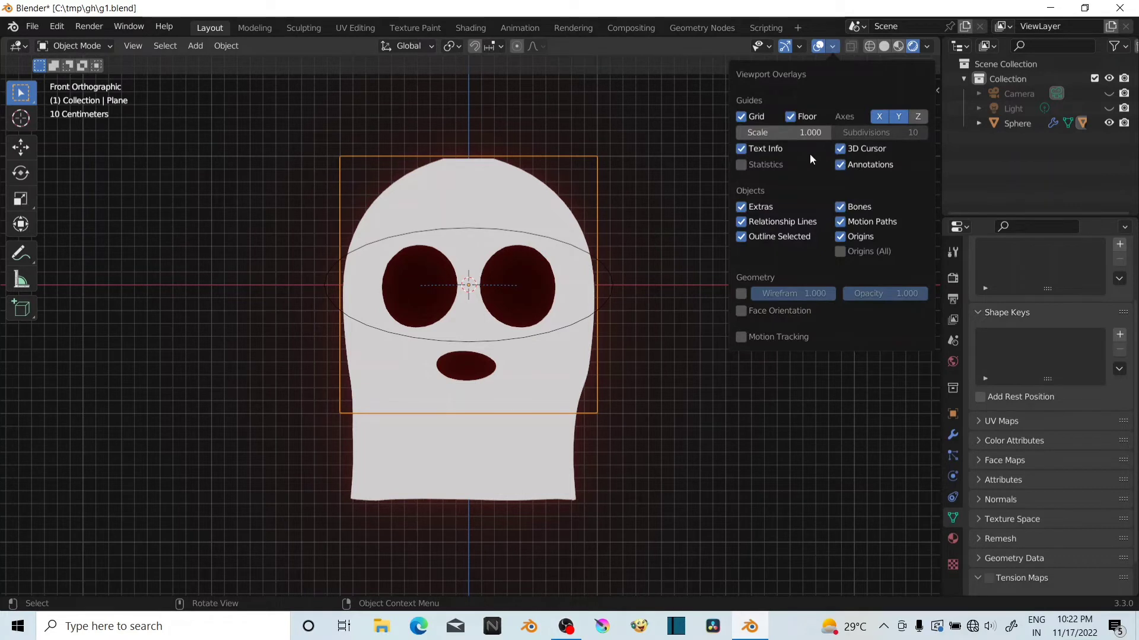
pyautogui.click(742, 116)
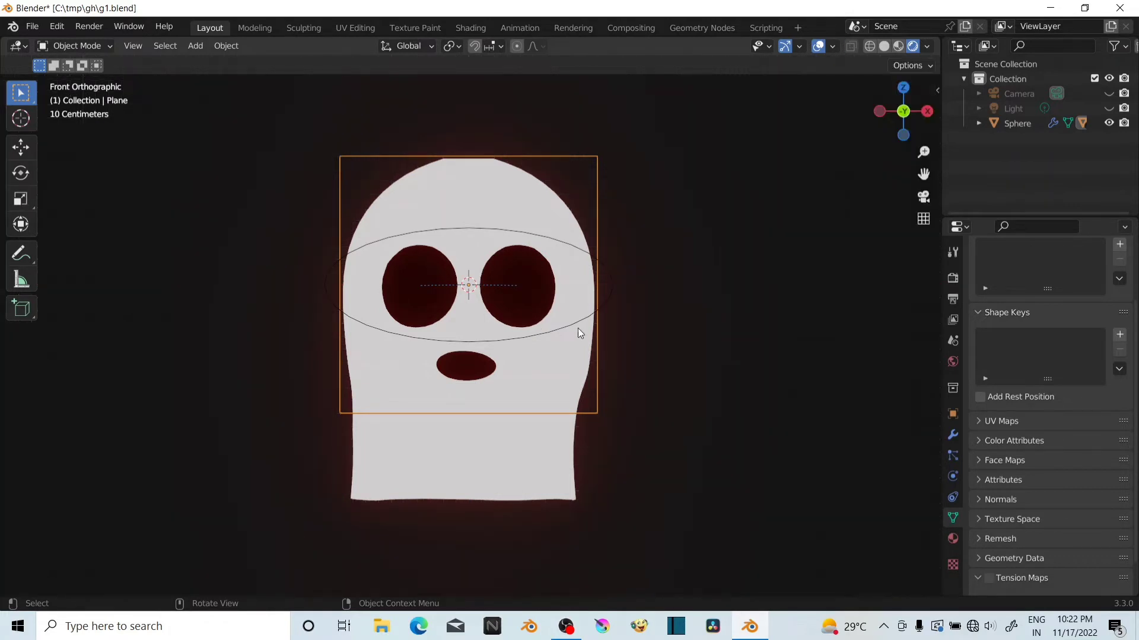
pyautogui.press('g')
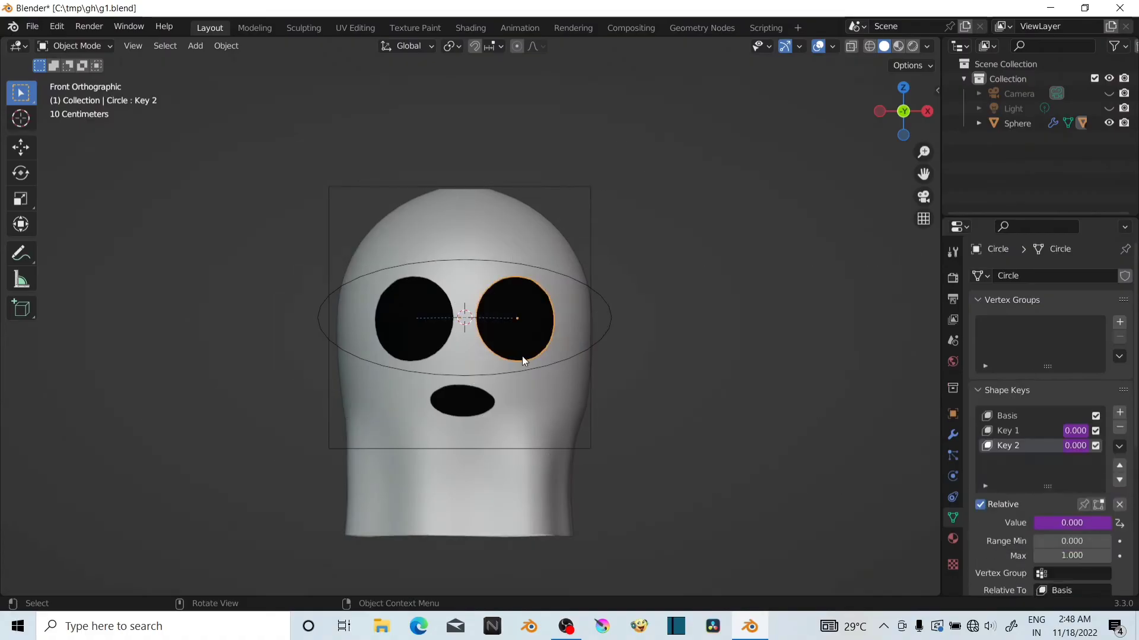
# Add a third shape key, Key 3, to the ghost's right-hand eye, pin it and enter Edit Mode
pyautogui.click(1119, 413)
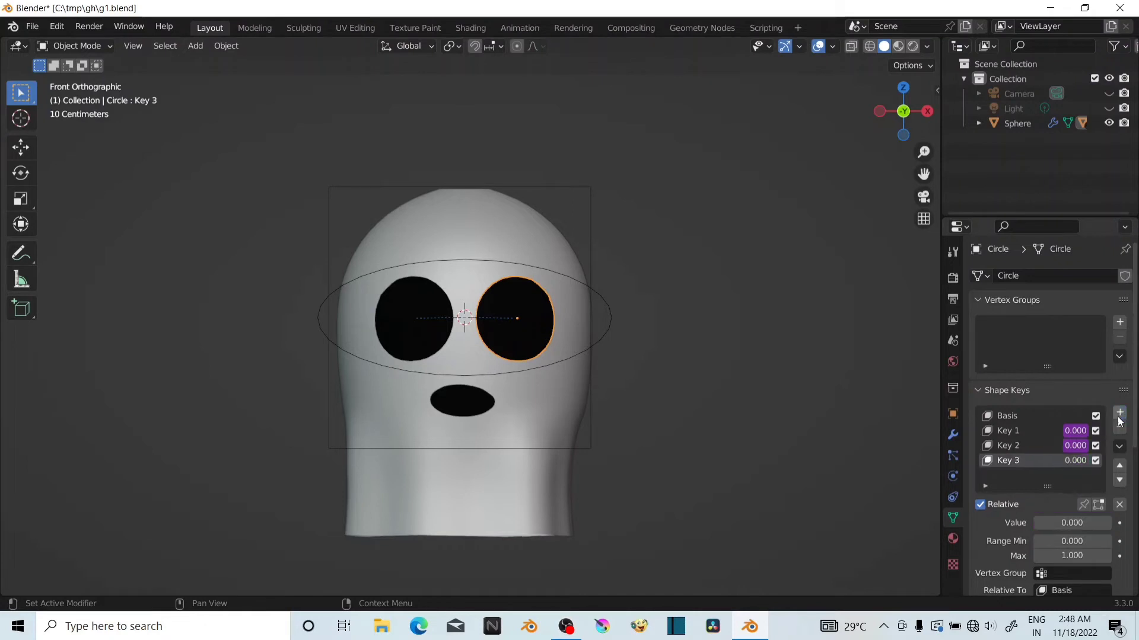
pyautogui.click(1083, 504)
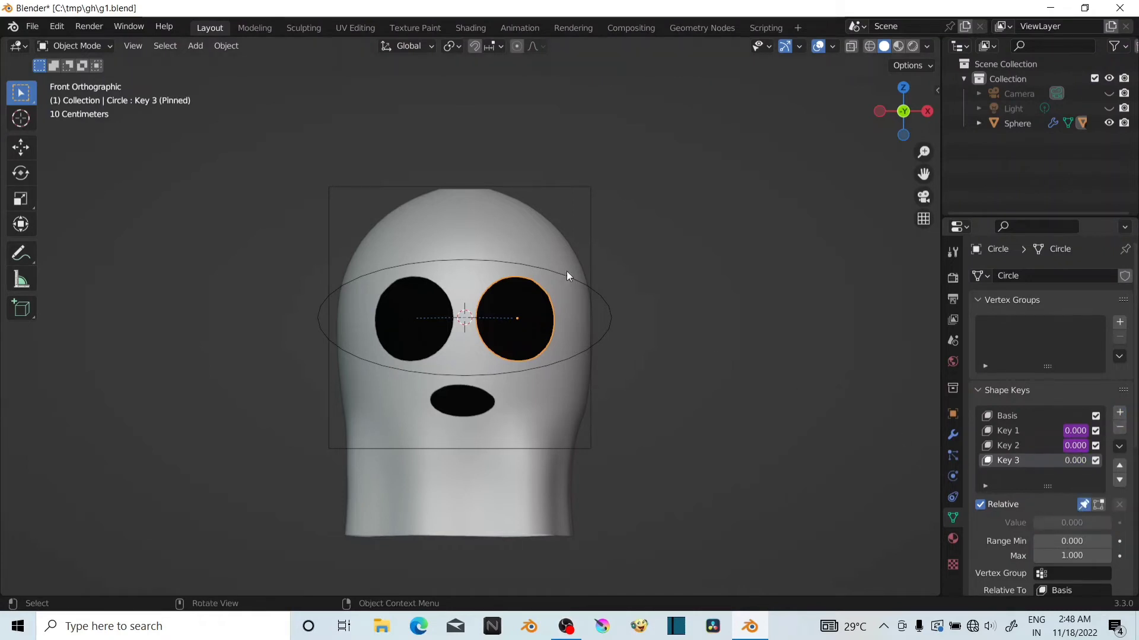
pyautogui.click(95, 45)
pyautogui.click(87, 81)
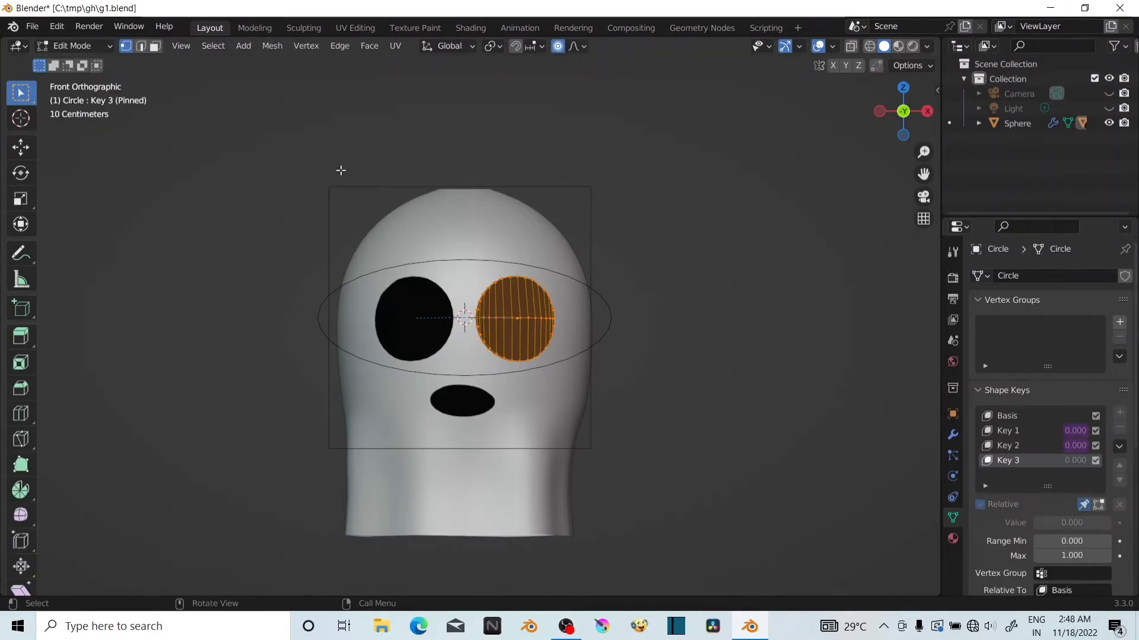
# Dent the eye's upper outer edge by moving one vertex -0.2446 m in X and -0.113 m in Z with proportional size 0.386
pyautogui.click(547, 292)
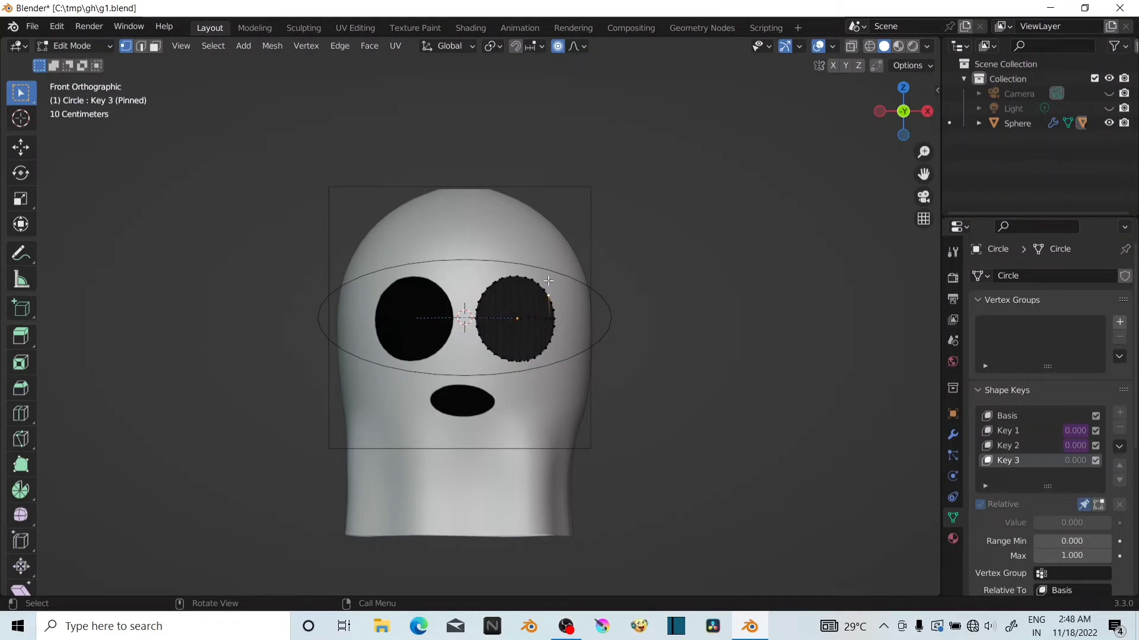
pyautogui.press('g')
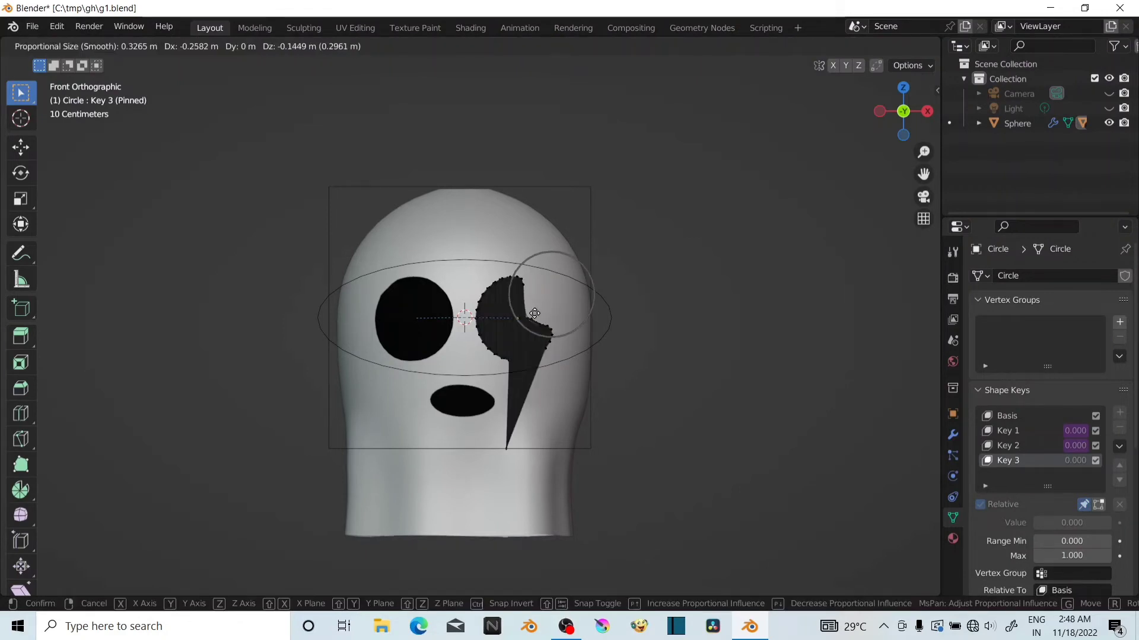
pyautogui.click(534, 302)
pyautogui.moveTo(534, 305); pyautogui.dragTo(533, 308, button='middle')
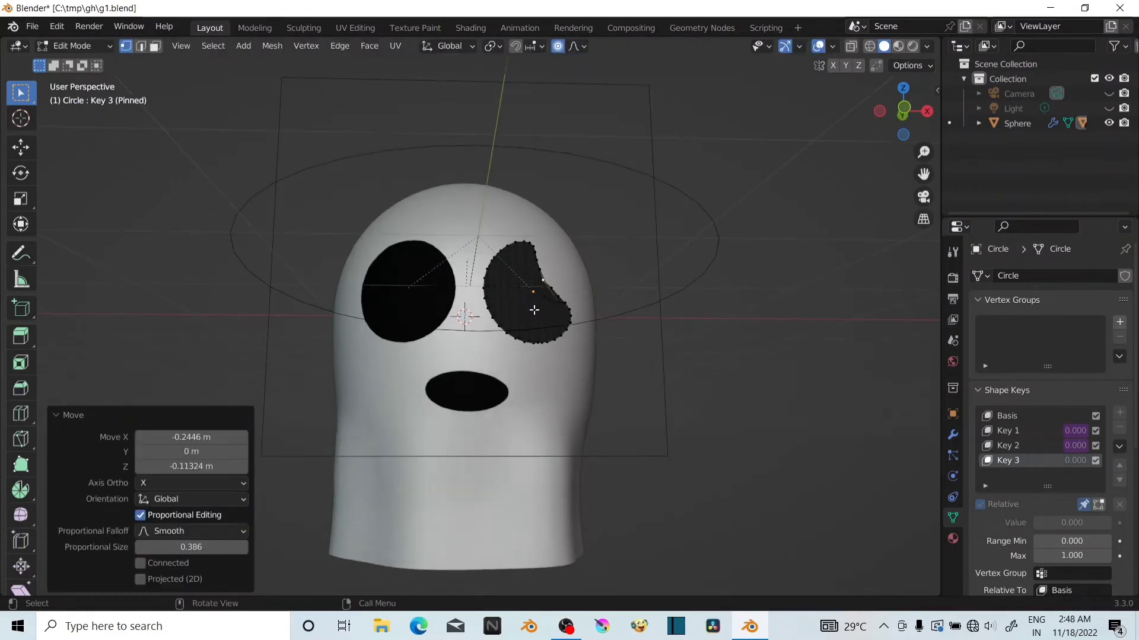
pyautogui.click(904, 109)
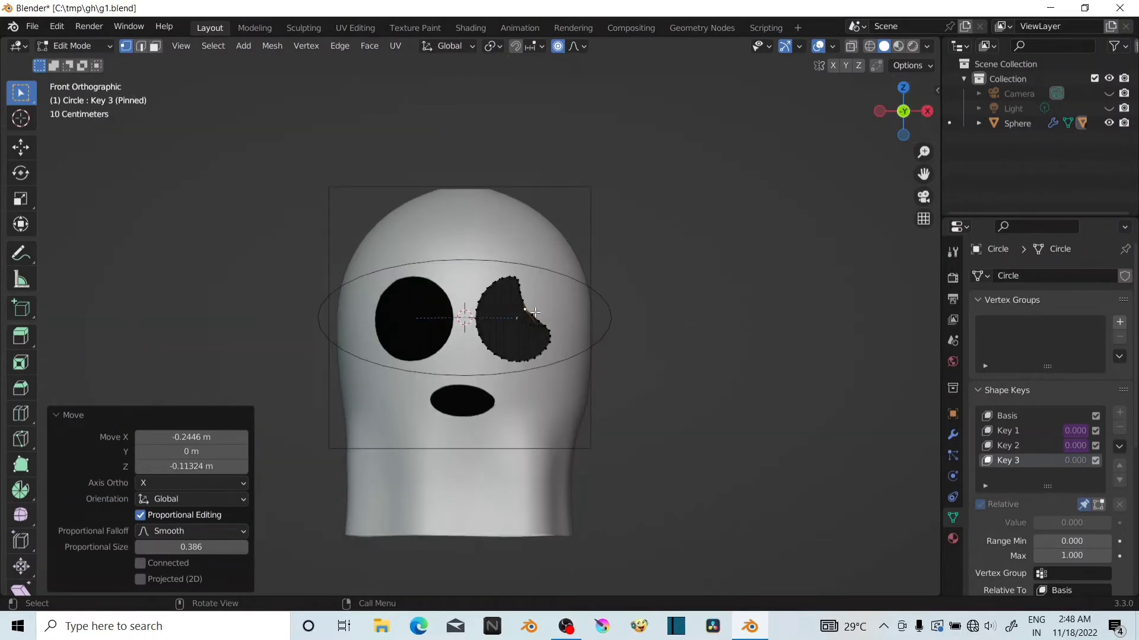
# Enlarge the proportional editing size to about 0.636 m during trial moves of the dented vertex, and cancel the moves
pyautogui.press('g')
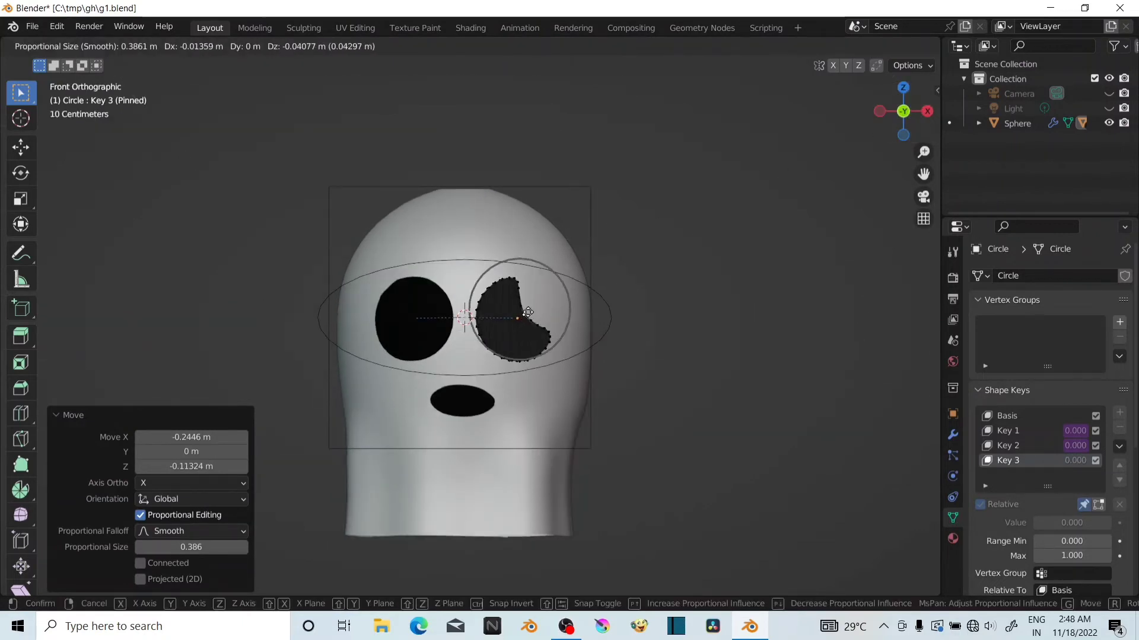
pyautogui.scroll(-5, 528, 312)
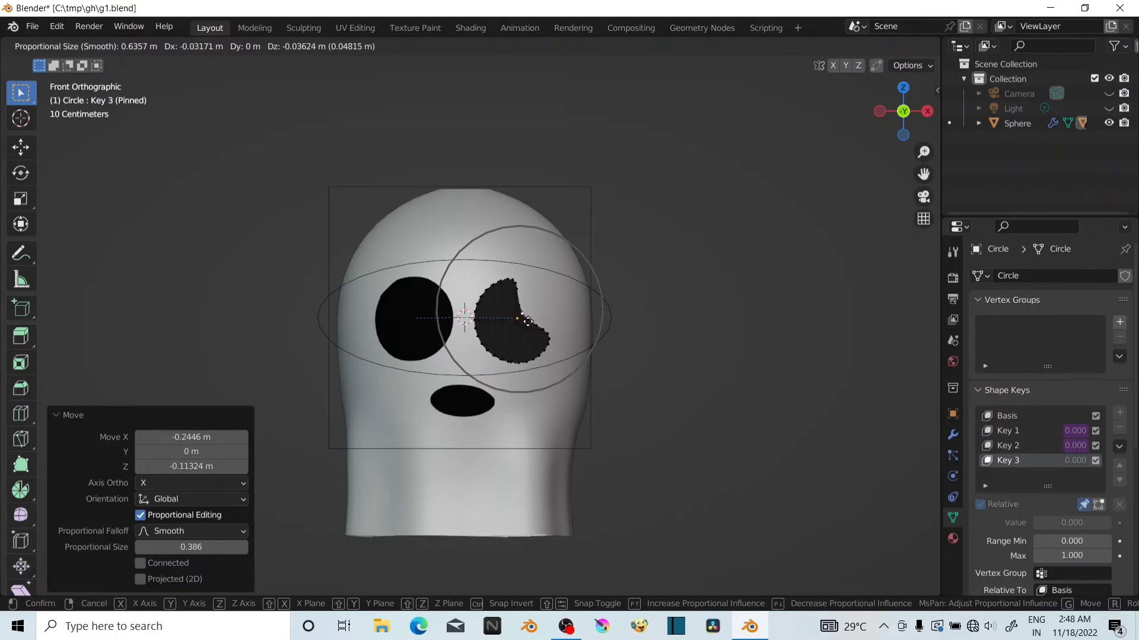
pyautogui.rightClick(529, 320)
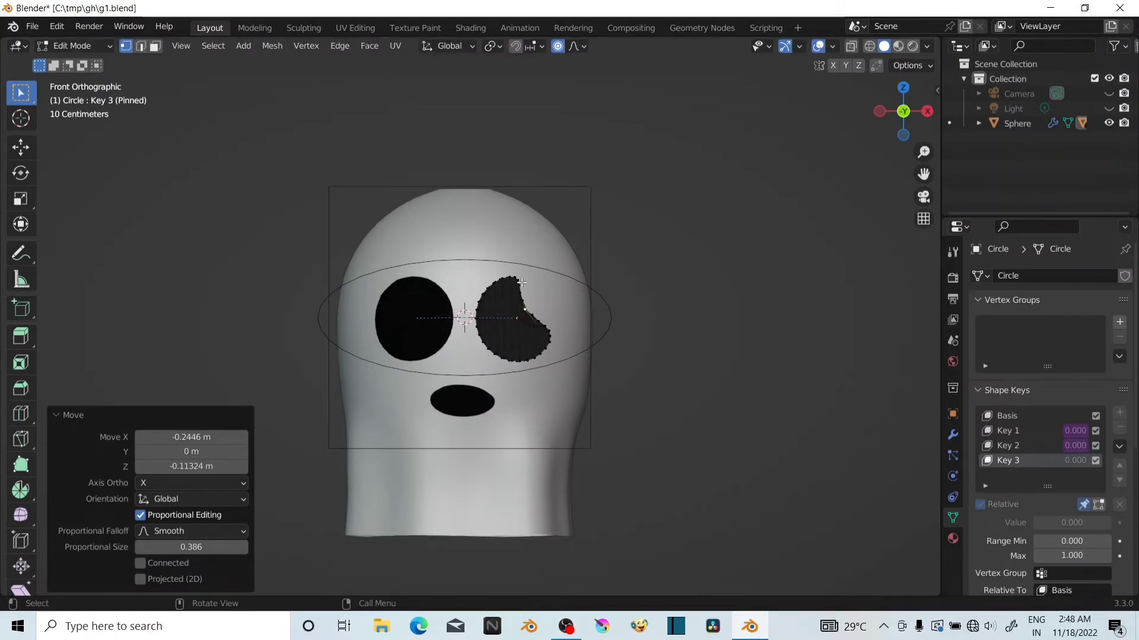
pyautogui.click(529, 309)
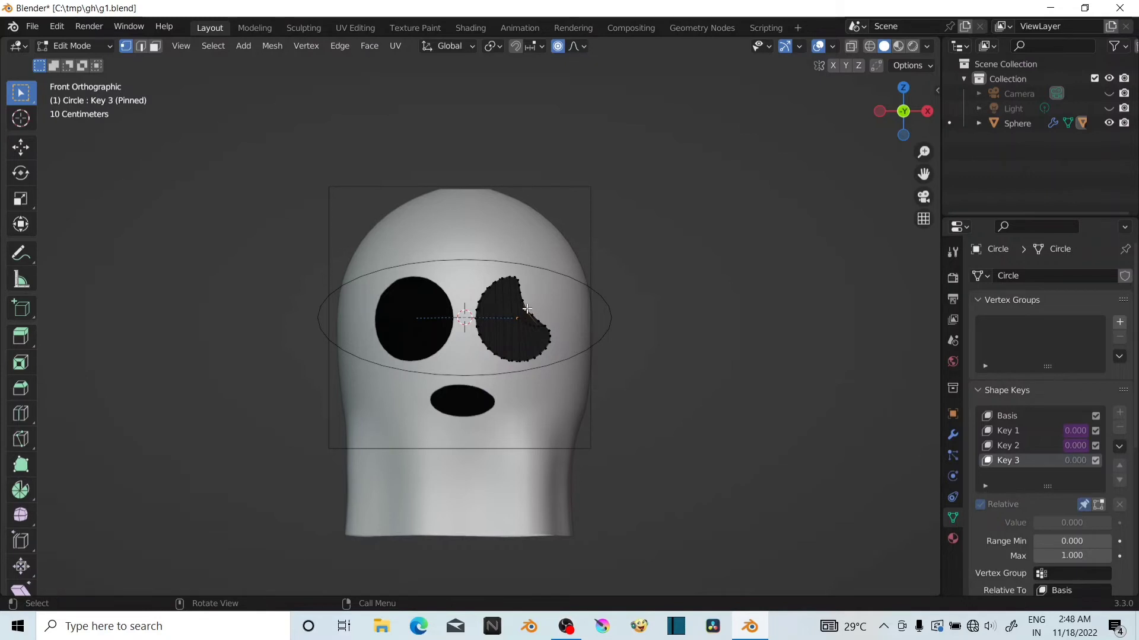
pyautogui.press('g')
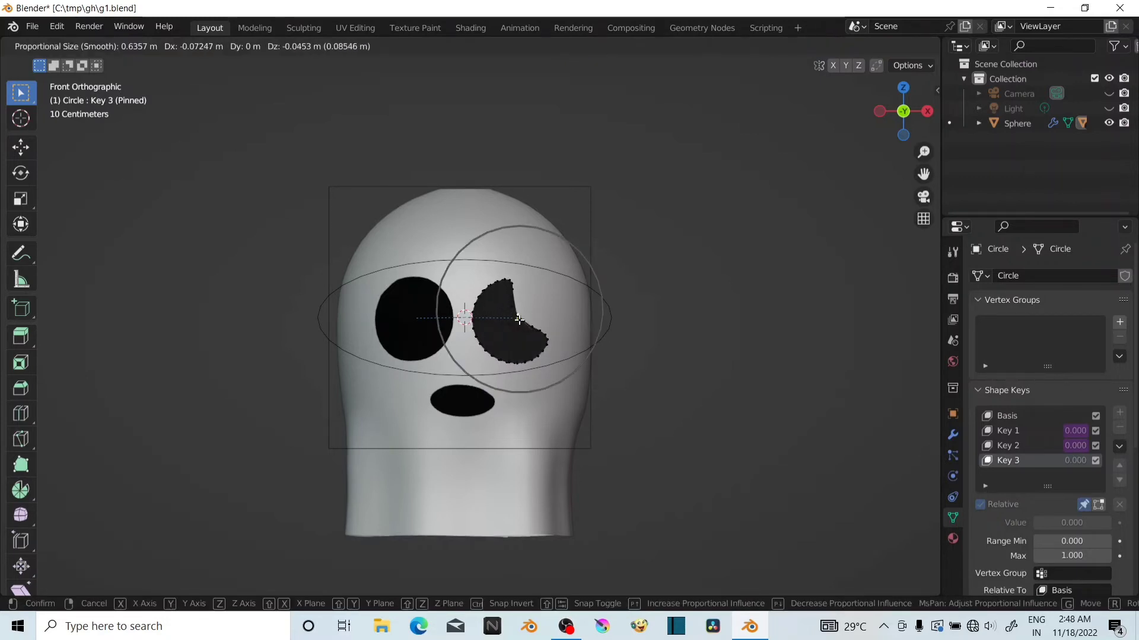
pyautogui.rightClick(519, 320)
# Deepen the eye's dent by moving its vertex about -0.092 m in X and -0.052 m in Z, and return to Object Mode
pyautogui.moveTo(922, 154); pyautogui.dragTo(919, 115)
pyautogui.press('g')
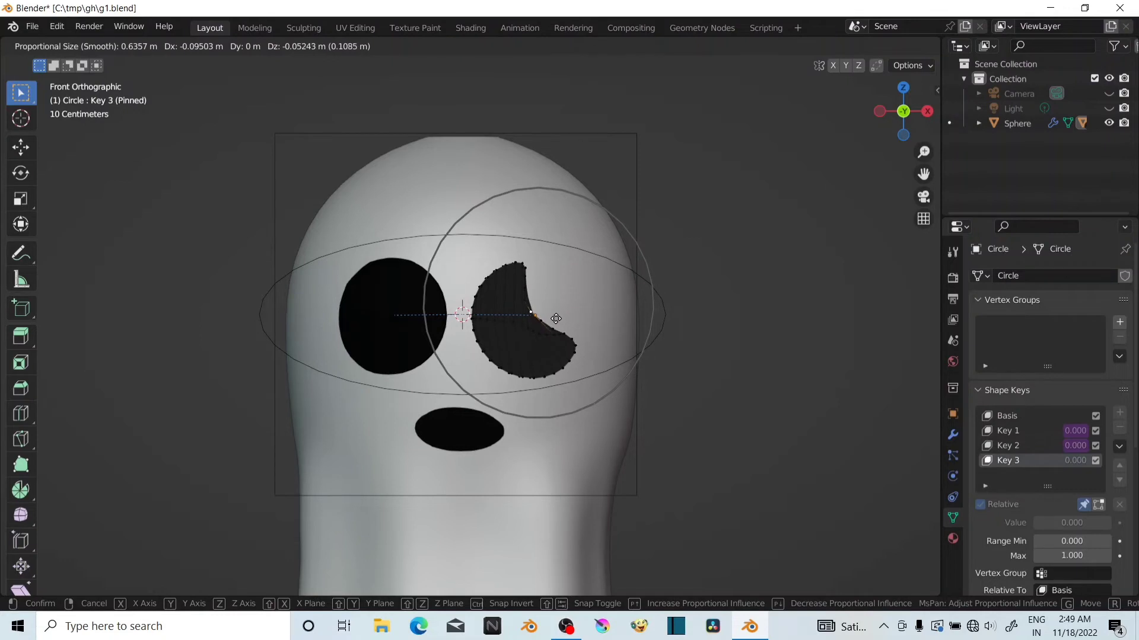
pyautogui.click(556, 318)
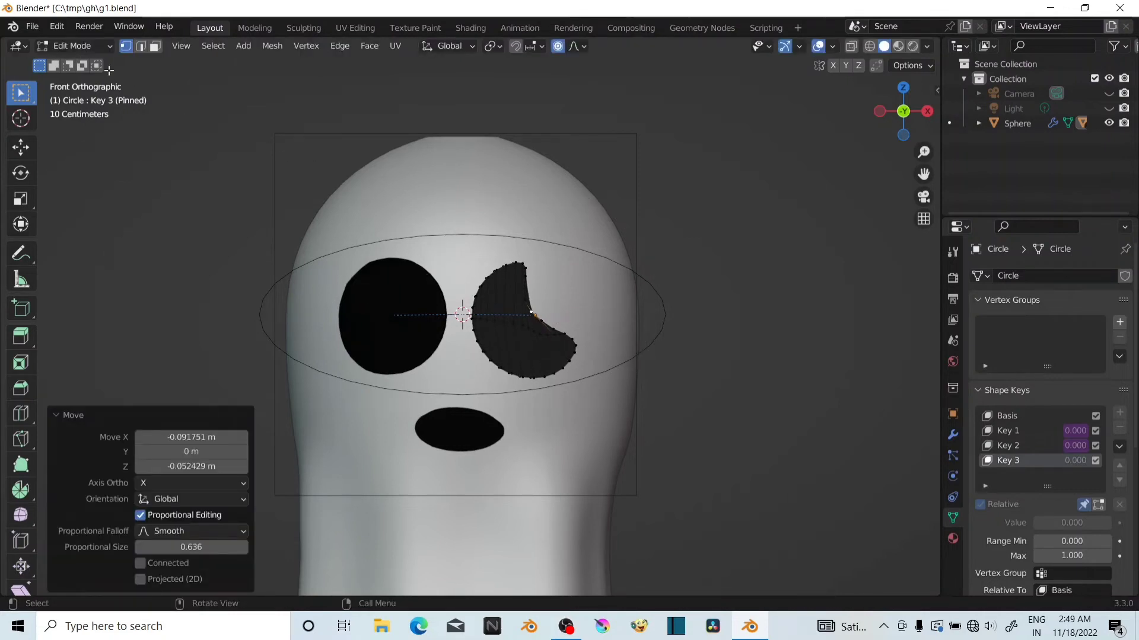
pyautogui.click(94, 48)
pyautogui.click(104, 61)
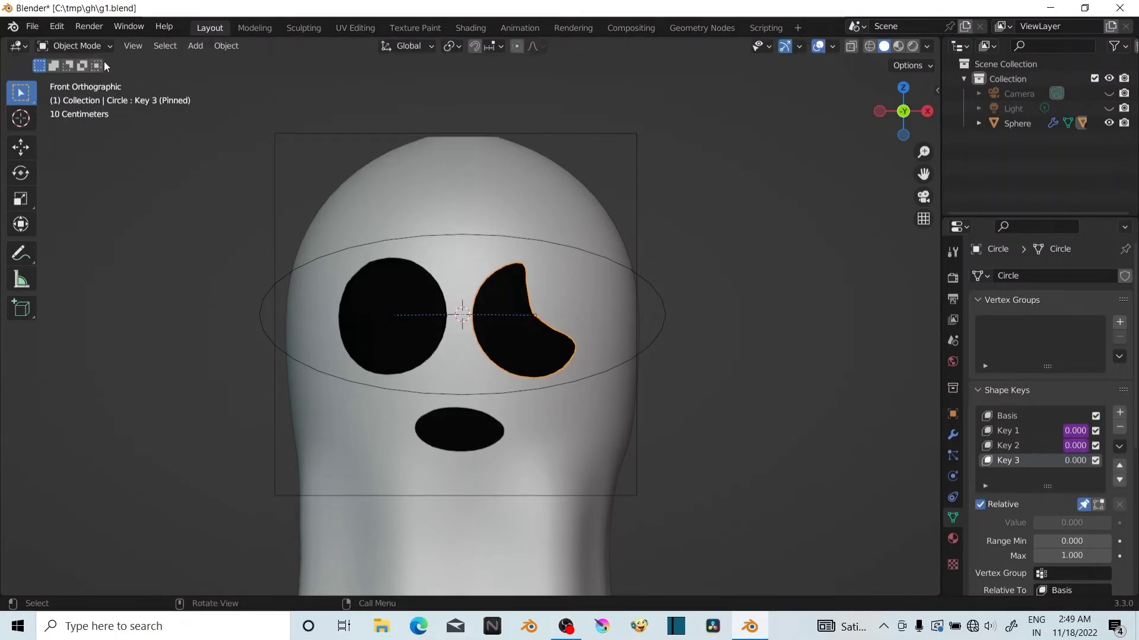
# Add shape key Key 3 to the other, still round eye, pin it and enter Edit Mode
pyautogui.click(386, 330)
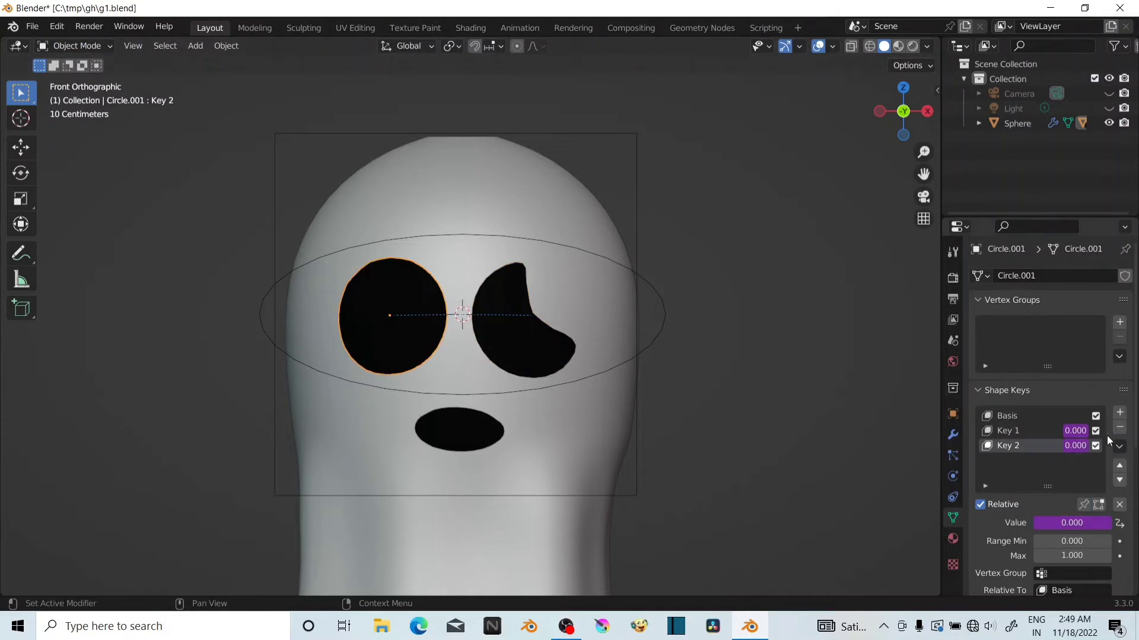
pyautogui.click(1119, 413)
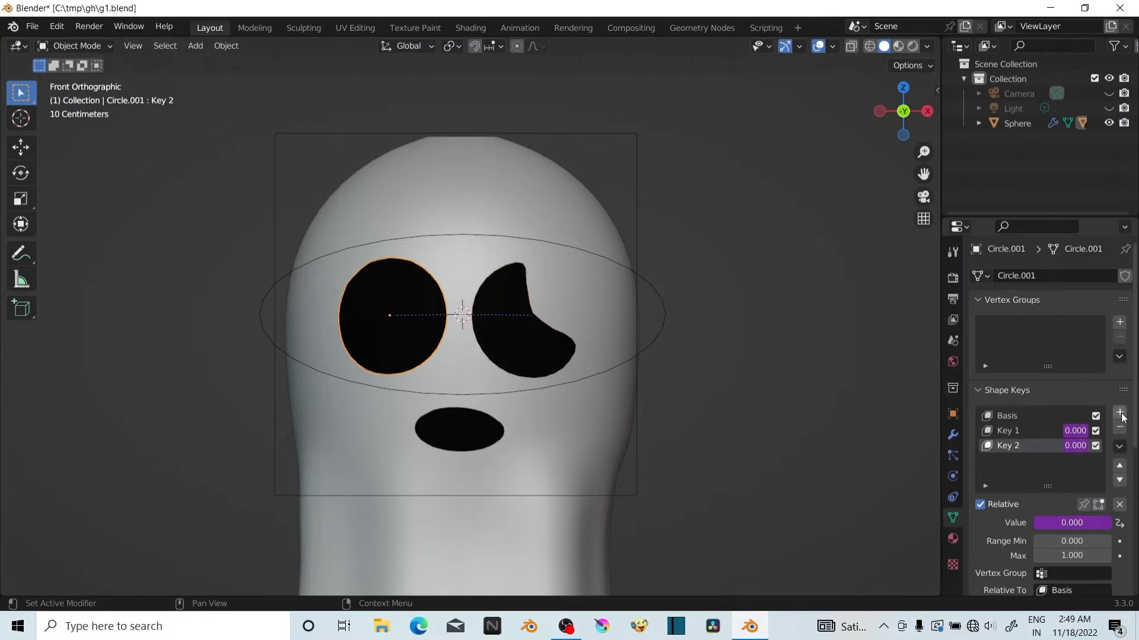
pyautogui.click(1083, 505)
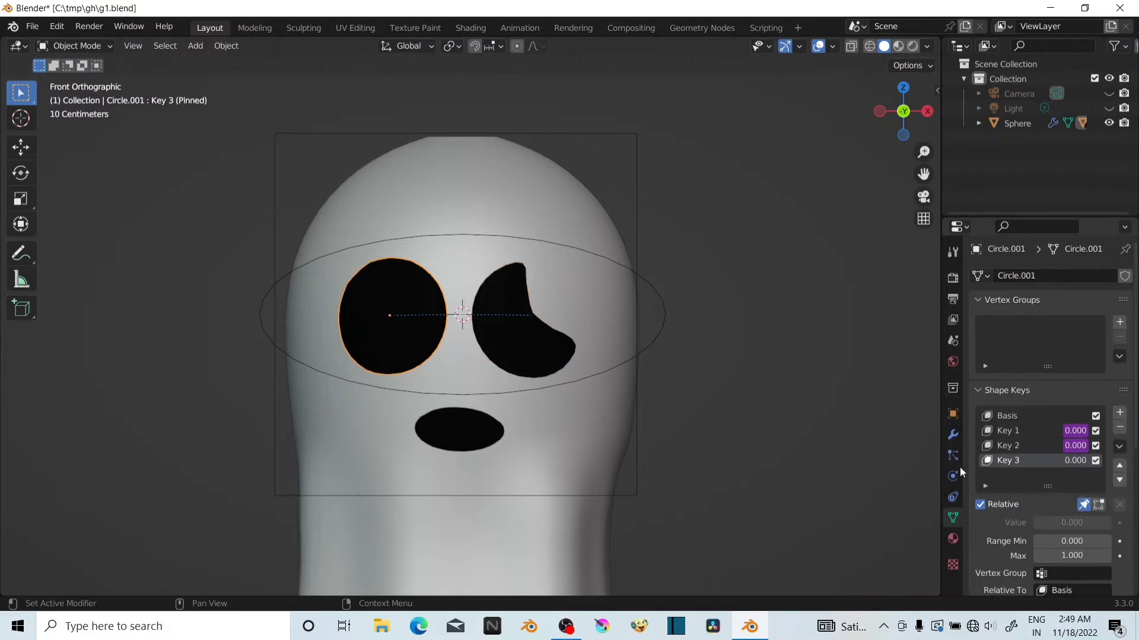
pyautogui.click(71, 45)
pyautogui.click(75, 78)
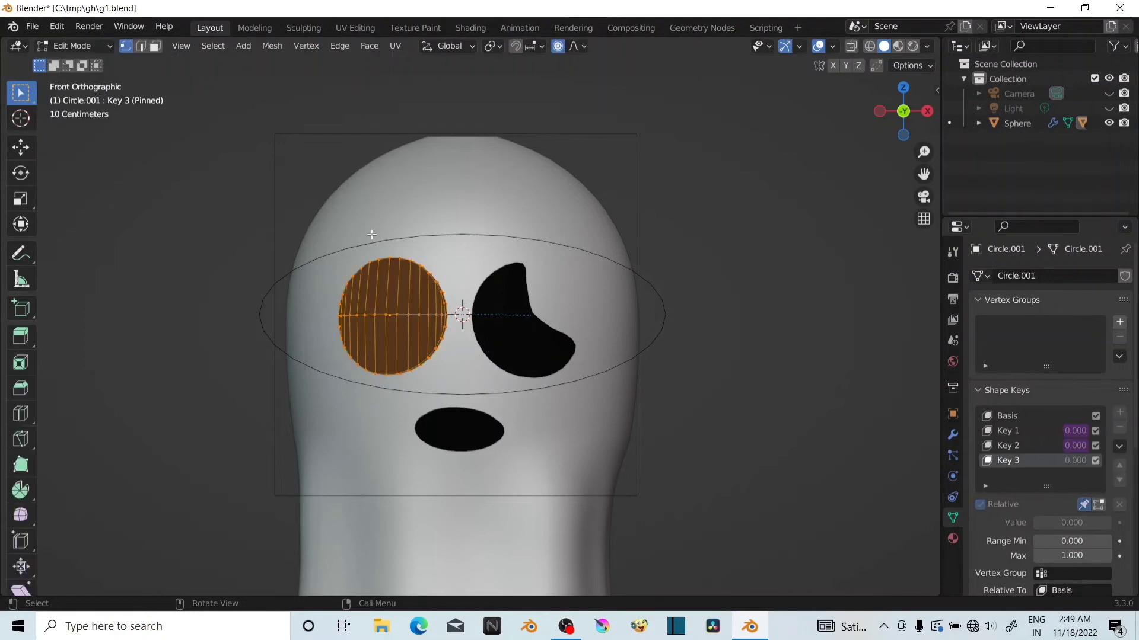
# Dent this eye's upper outer edge about 0.282 m in X and -0.167 m in Z with proportional size 0.421, and return to Object Mode
pyautogui.click(346, 287)
pyautogui.press('g')
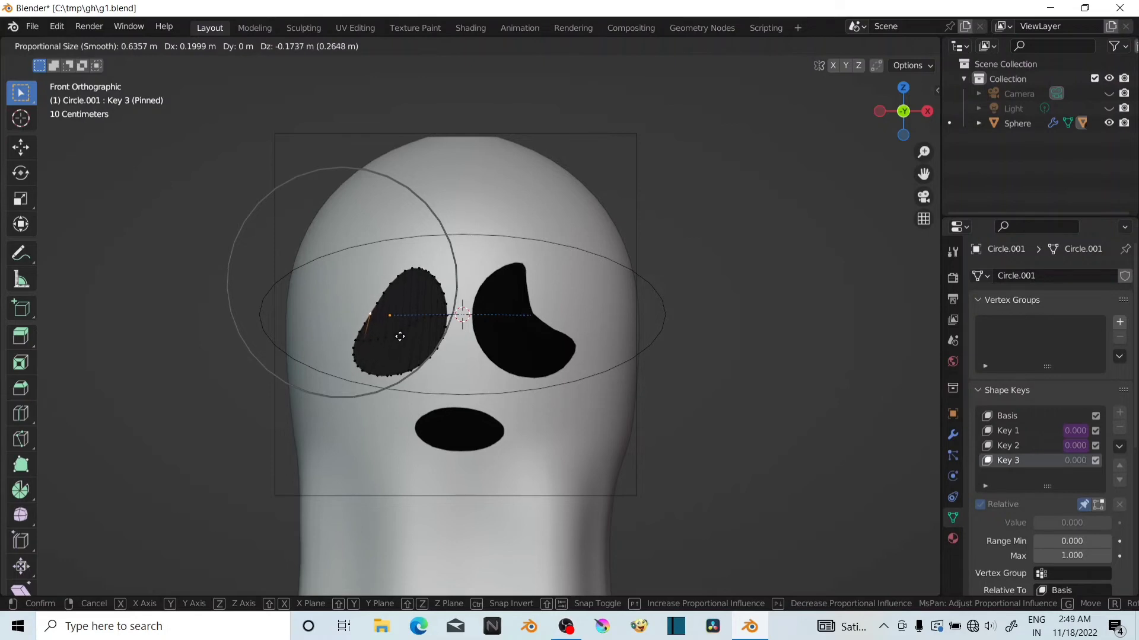
pyautogui.scroll(4, 401, 335)
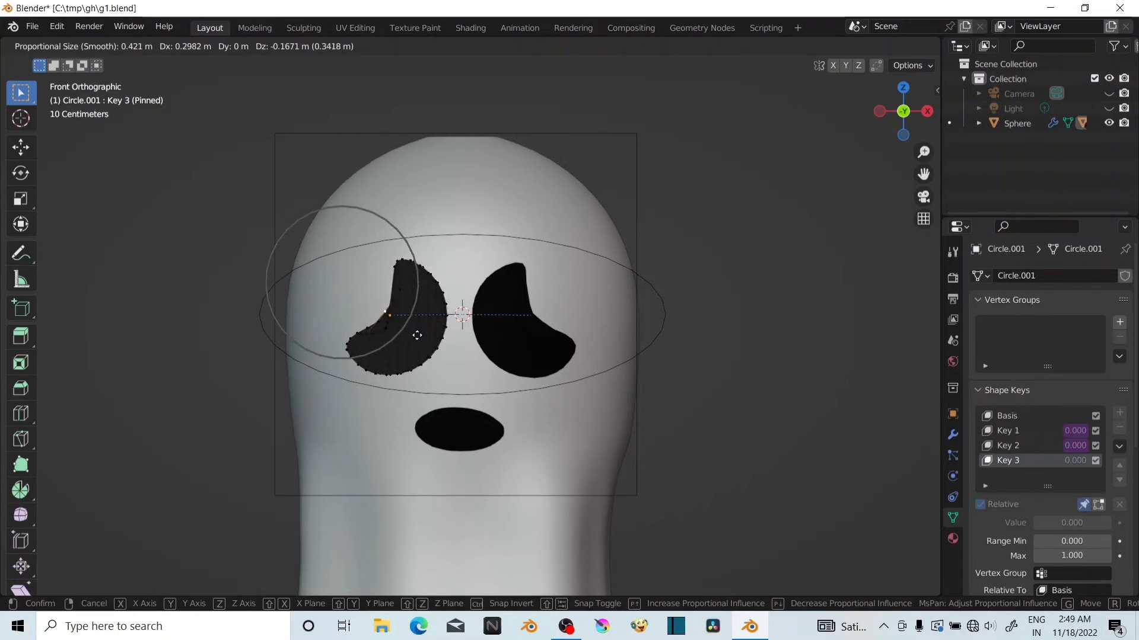
pyautogui.click(414, 337)
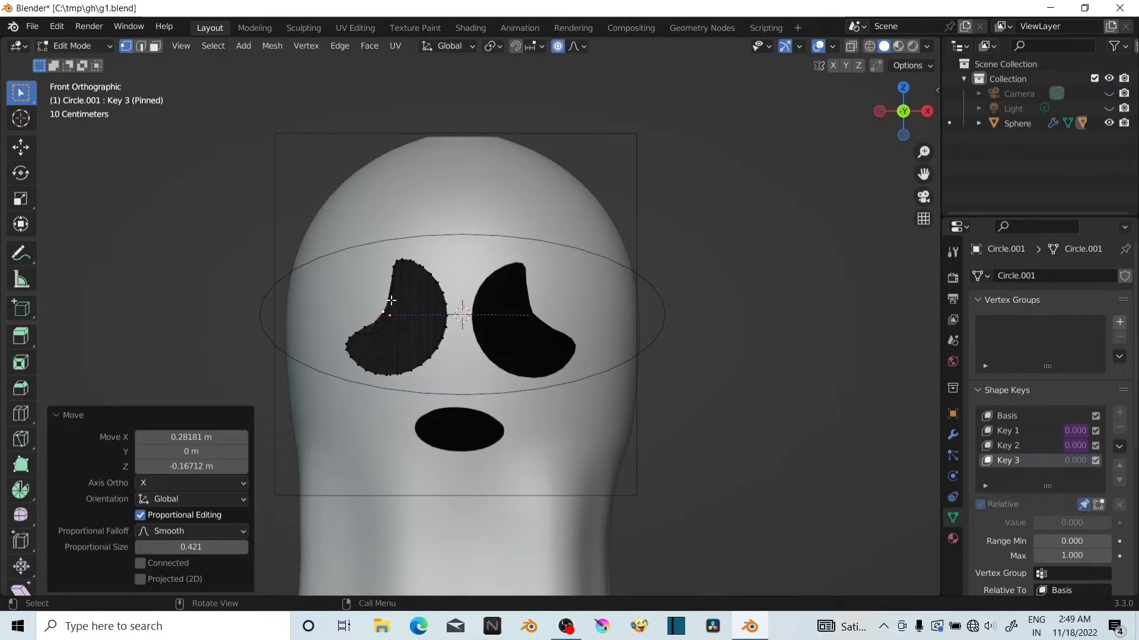
pyautogui.click(105, 44)
pyautogui.click(96, 60)
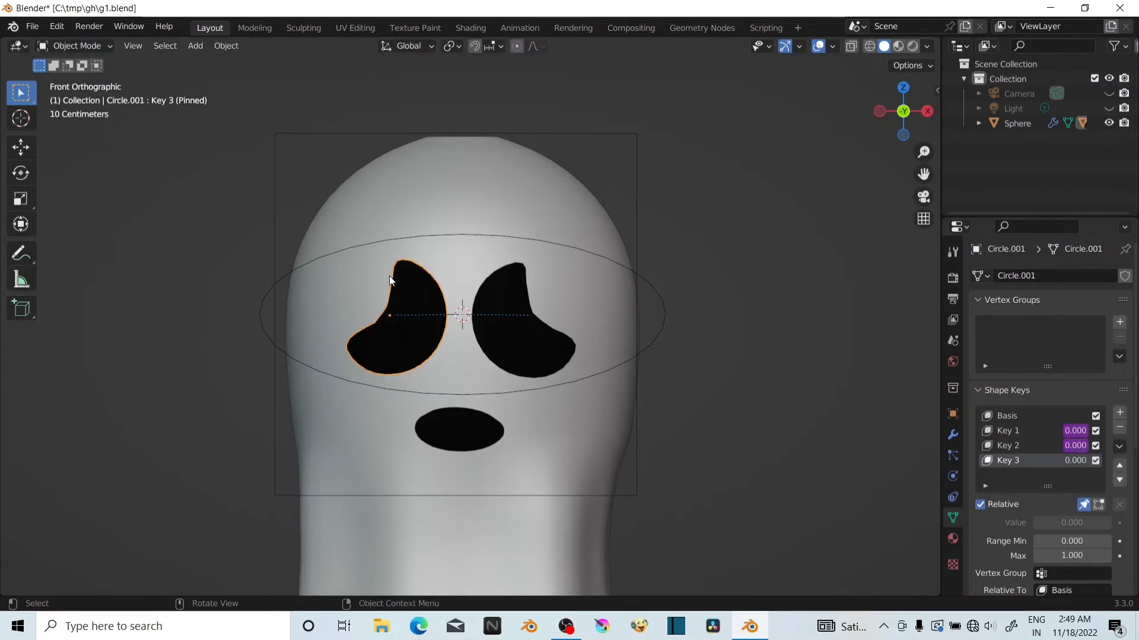
# Add a fourth shape key, Key 4, to the ghost's mouth, pin it and enter Edit Mode
pyautogui.click(486, 445)
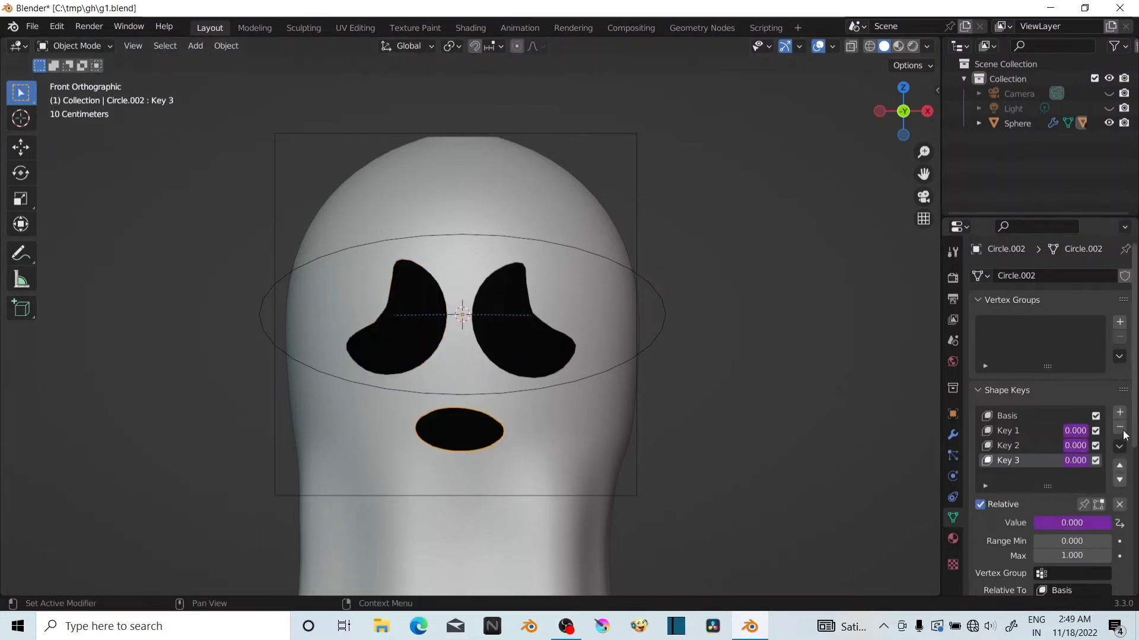
pyautogui.click(1119, 412)
pyautogui.scroll(-4, 1049, 415)
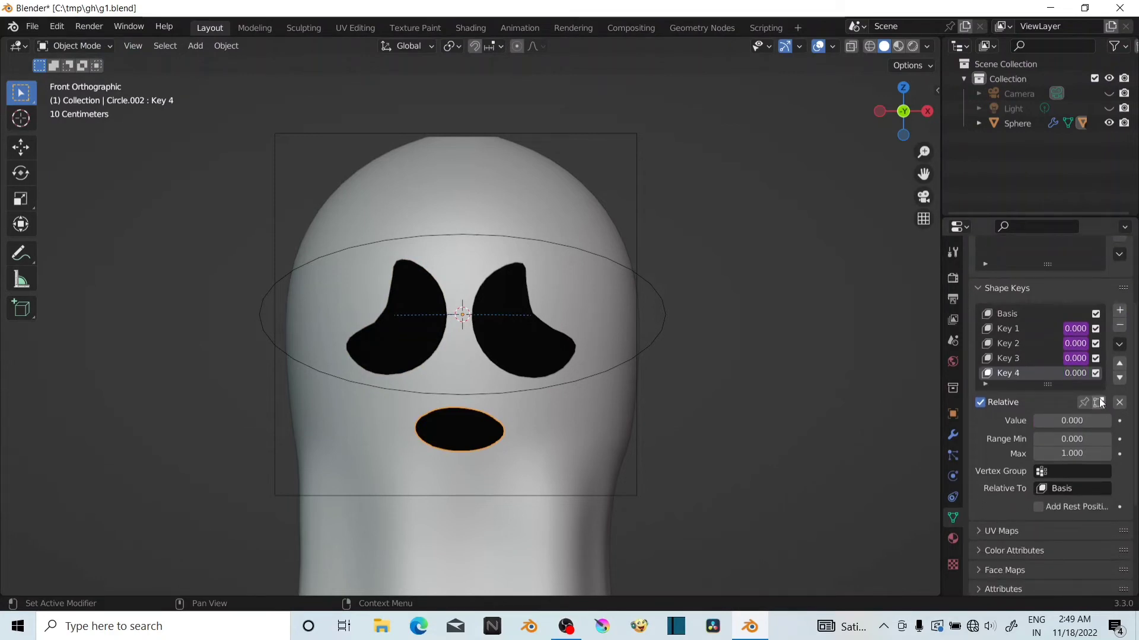
pyautogui.click(1081, 404)
pyautogui.click(76, 46)
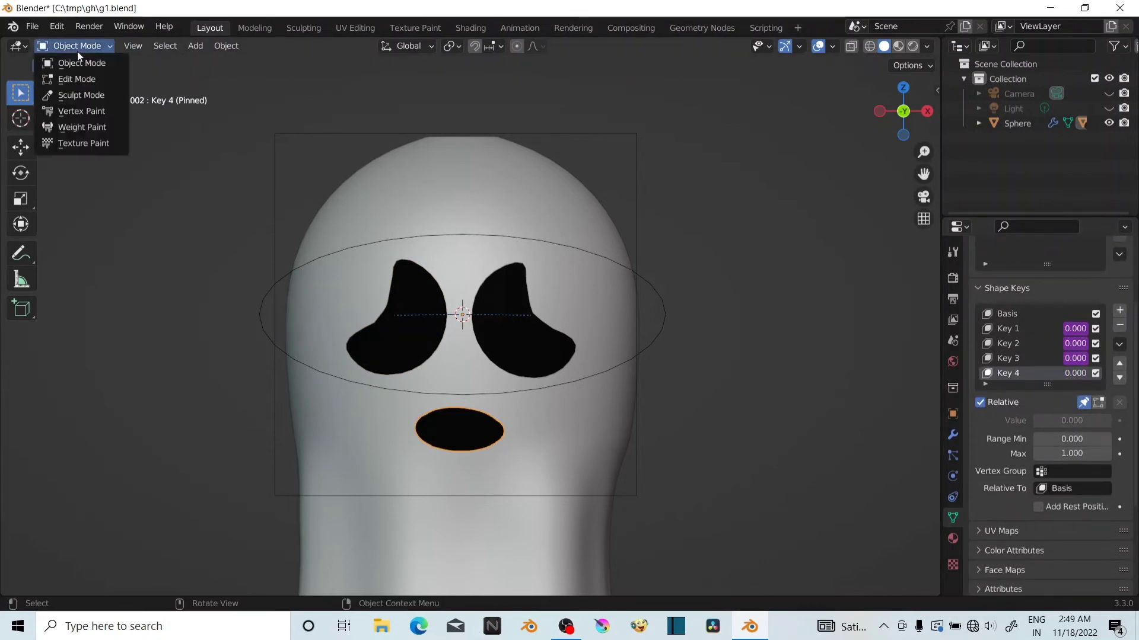
pyautogui.click(78, 78)
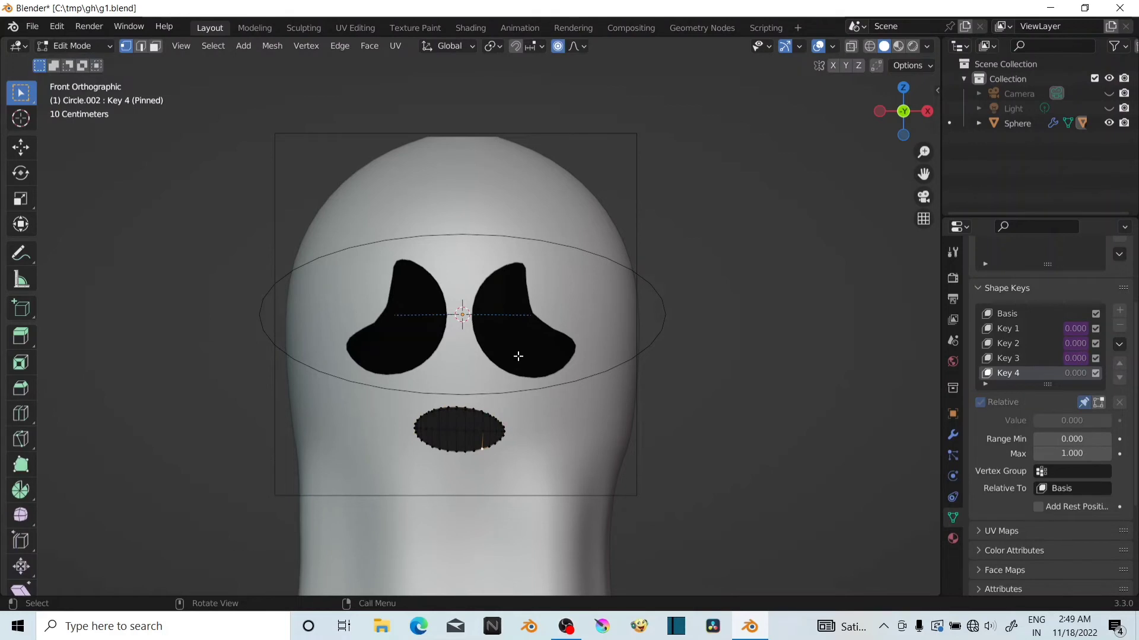
# Flatten the whole mouth mesh by scaling it to 0.267 along Z, and enlarge it slightly overall
pyautogui.press('s')
pyautogui.press('x')
pyautogui.press('Escape')
pyautogui.press('s')
pyautogui.press('z')
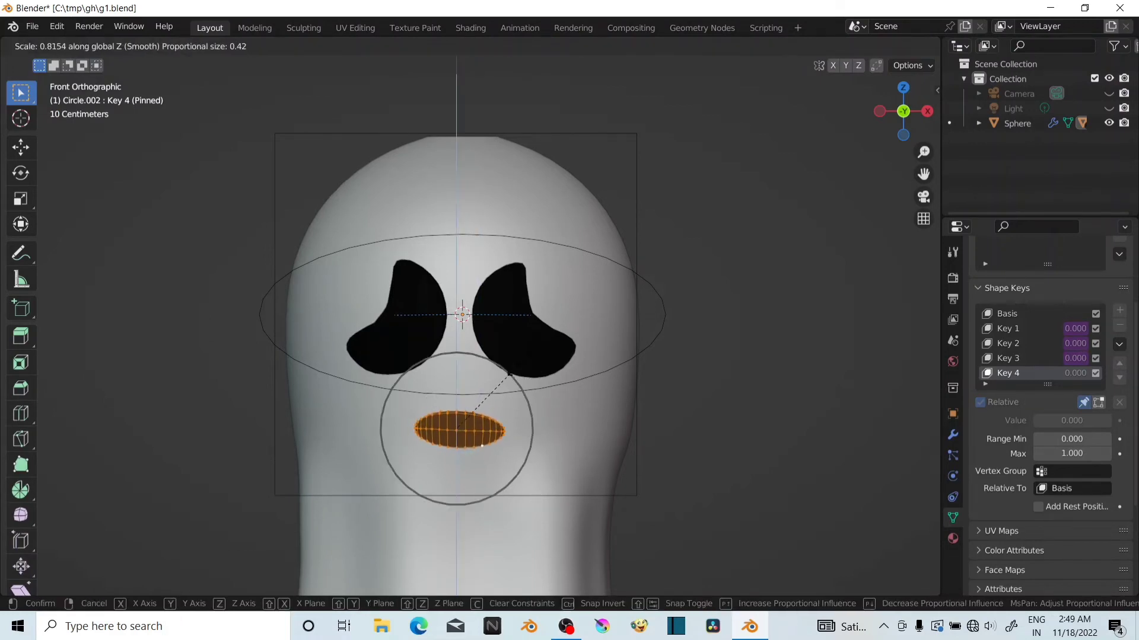
pyautogui.click(479, 393)
pyautogui.press('s')
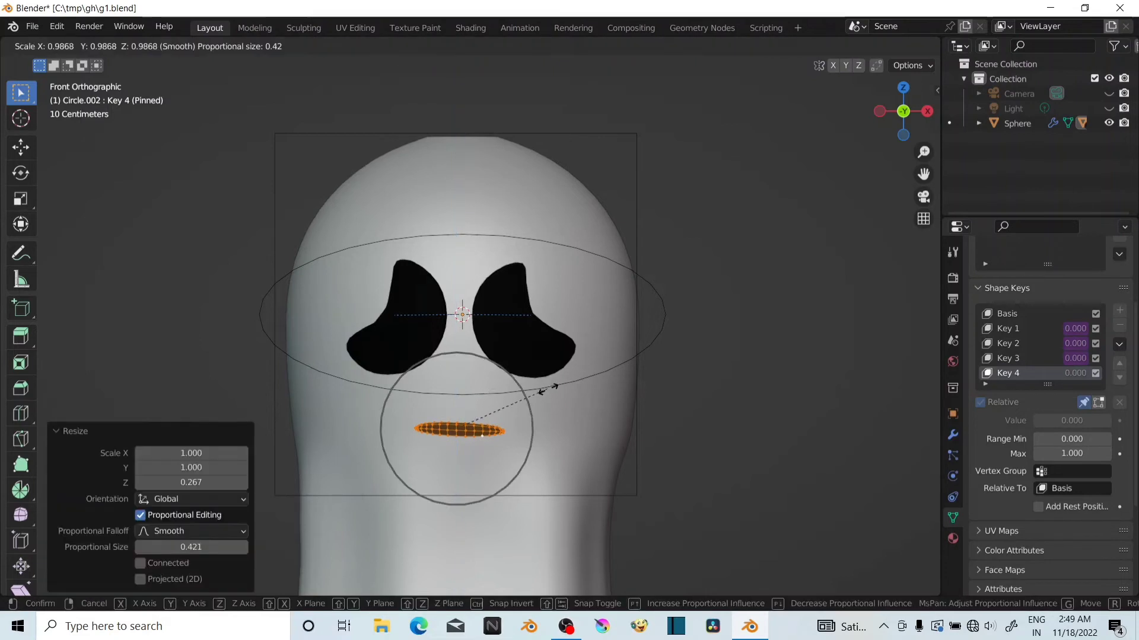
pyautogui.click(573, 389)
# Raise the centre of the flattened mouth about 0.177 m in Z with proportional size 0.421, bending it into a frown
pyautogui.click(459, 432)
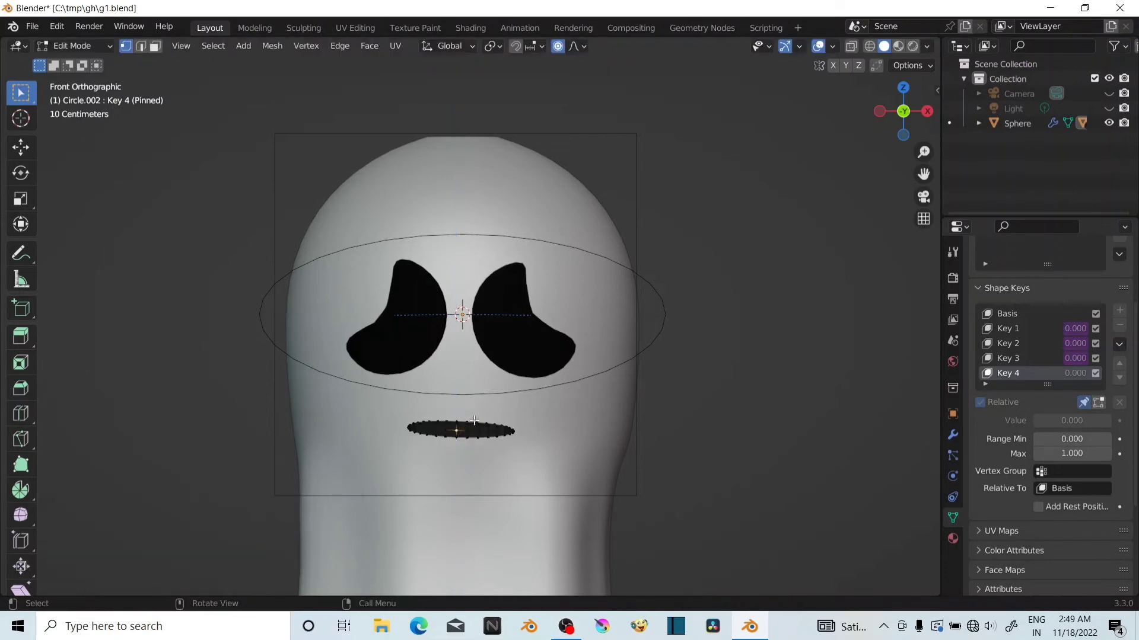
pyautogui.press('g')
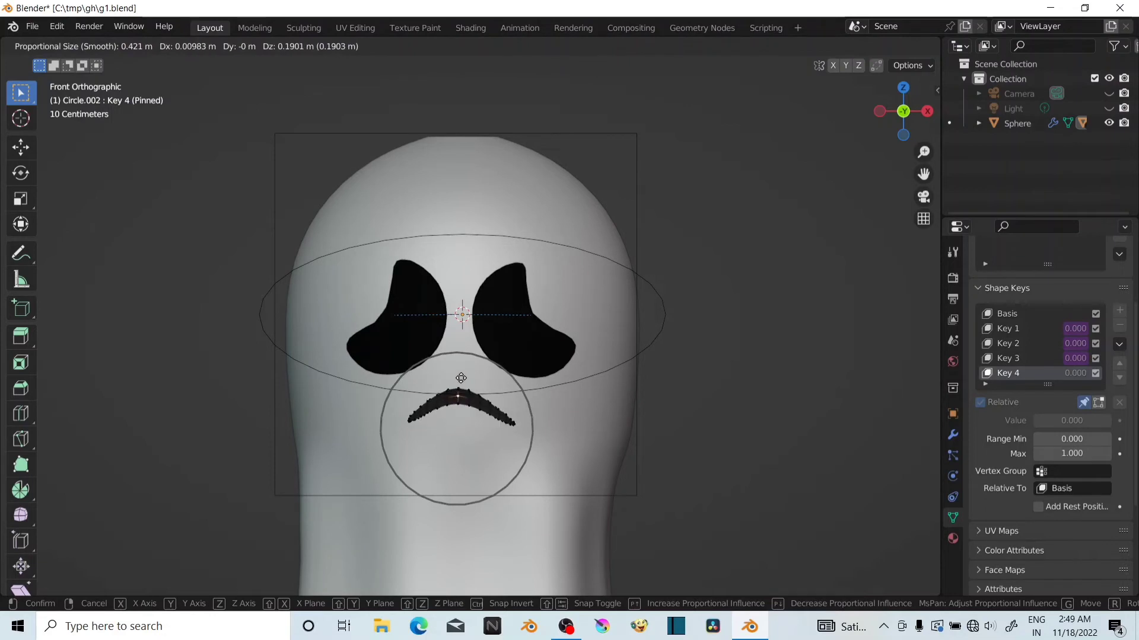
pyautogui.click(470, 385)
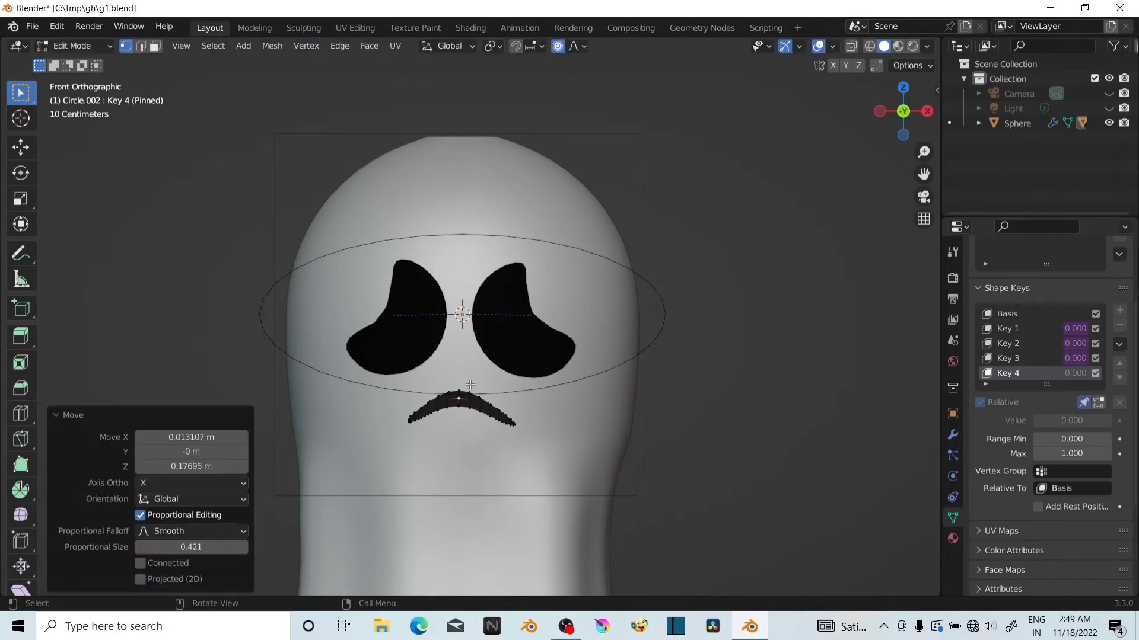
pyautogui.click(515, 428)
pyautogui.press('g')
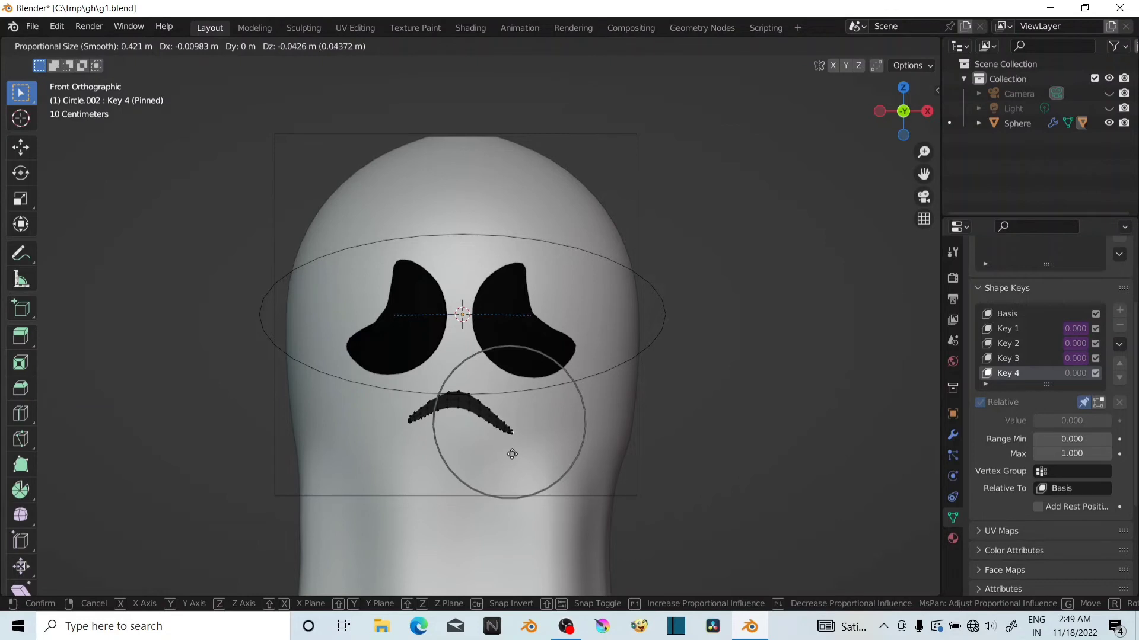
pyautogui.click(511, 432)
# Nudge the frown's upper edge slightly outward on both sides of its centre with proportional size about 0.146, and return to Object Mode
pyautogui.click(490, 404)
pyautogui.press('g')
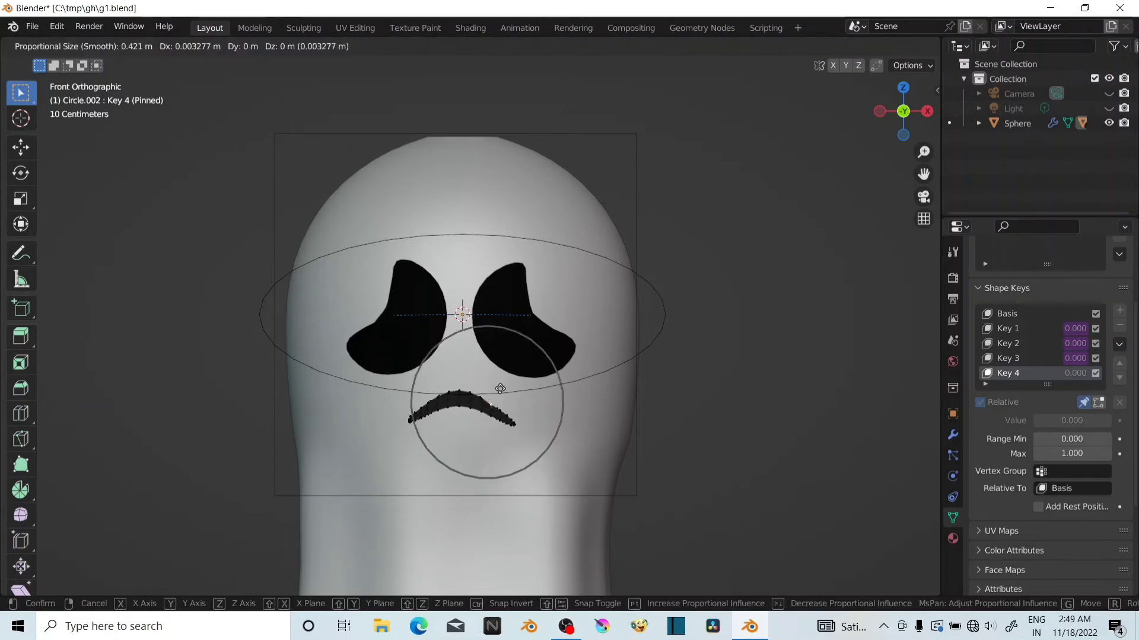
pyautogui.click(500, 391)
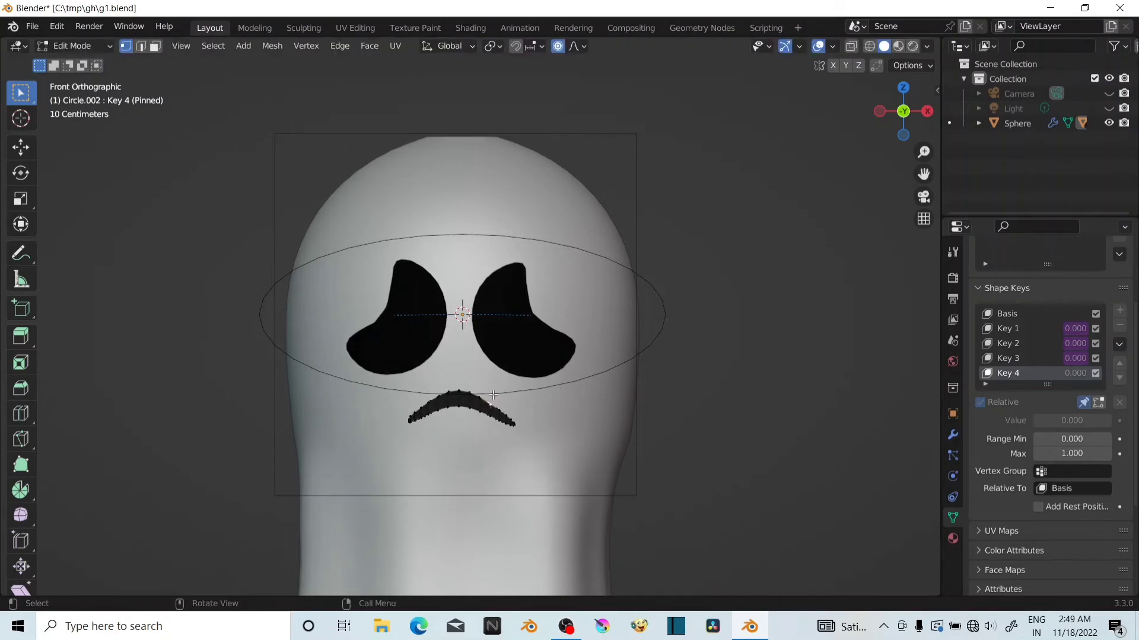
pyautogui.press('g')
pyautogui.scroll(3, 495, 396)
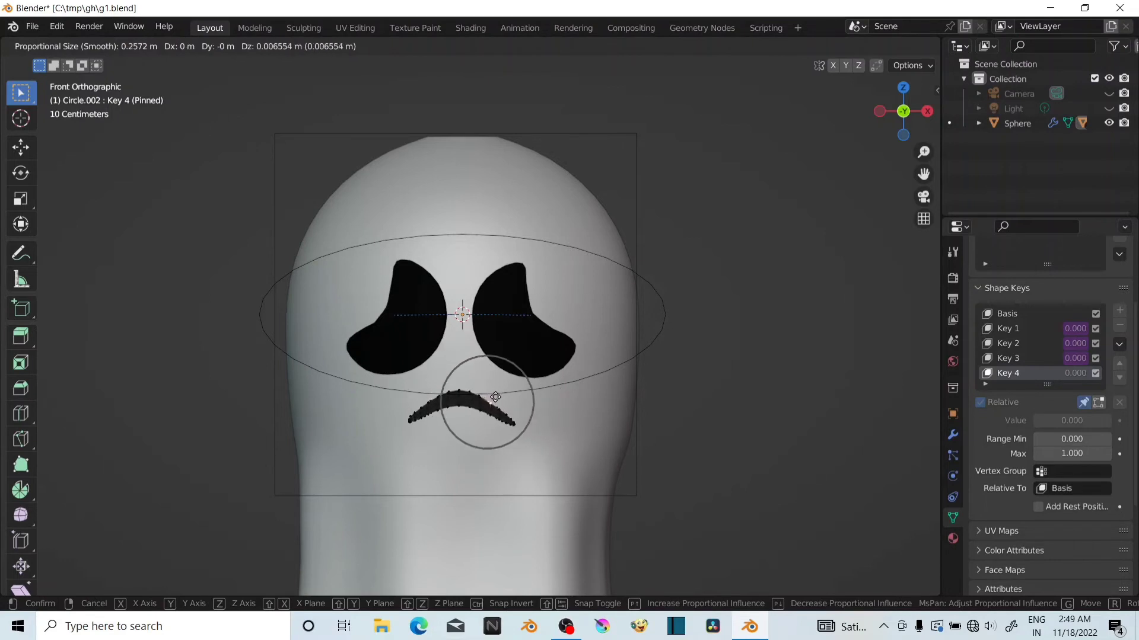
pyautogui.scroll(6, 495, 396)
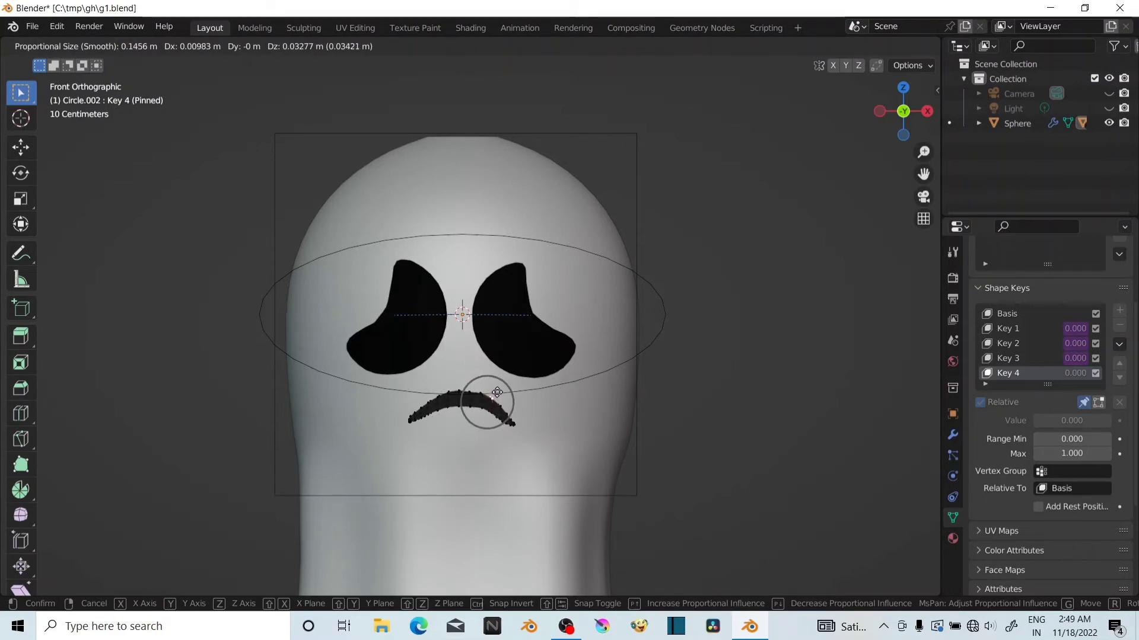
pyautogui.click(488, 397)
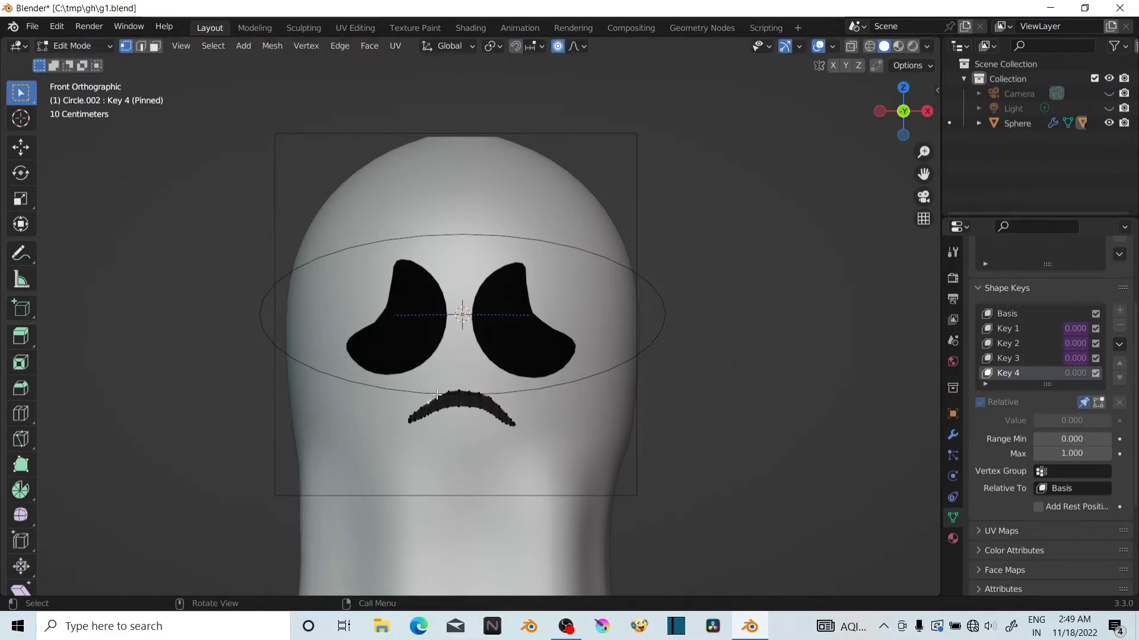
pyautogui.press('g')
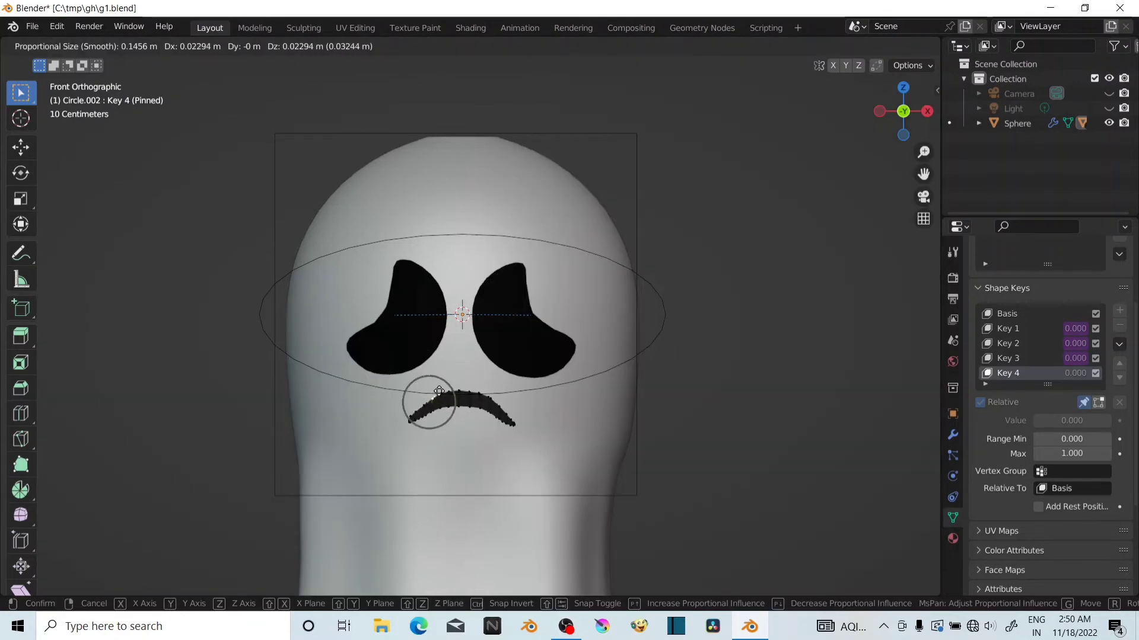
pyautogui.click(434, 393)
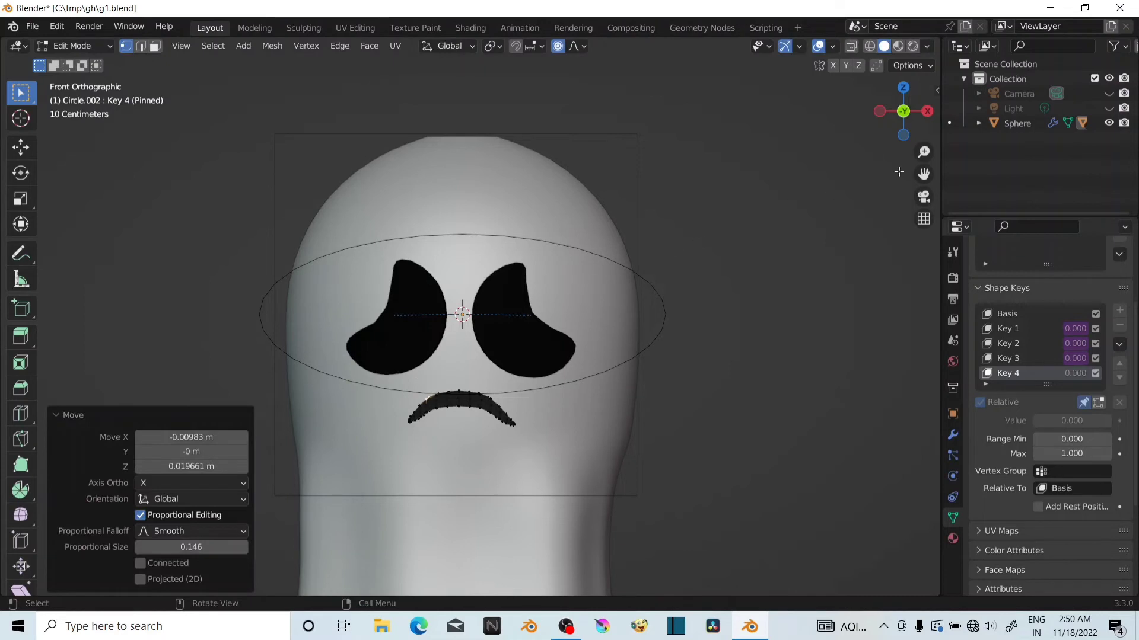
pyautogui.moveTo(924, 152); pyautogui.dragTo(885, 155)
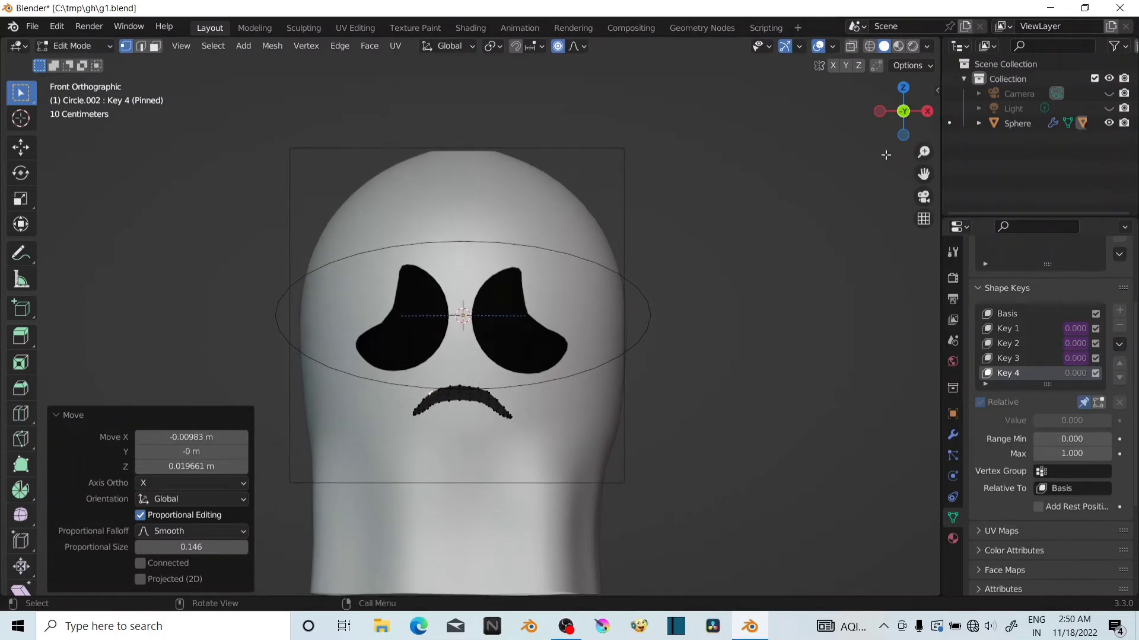
pyautogui.click(89, 52)
pyautogui.click(74, 46)
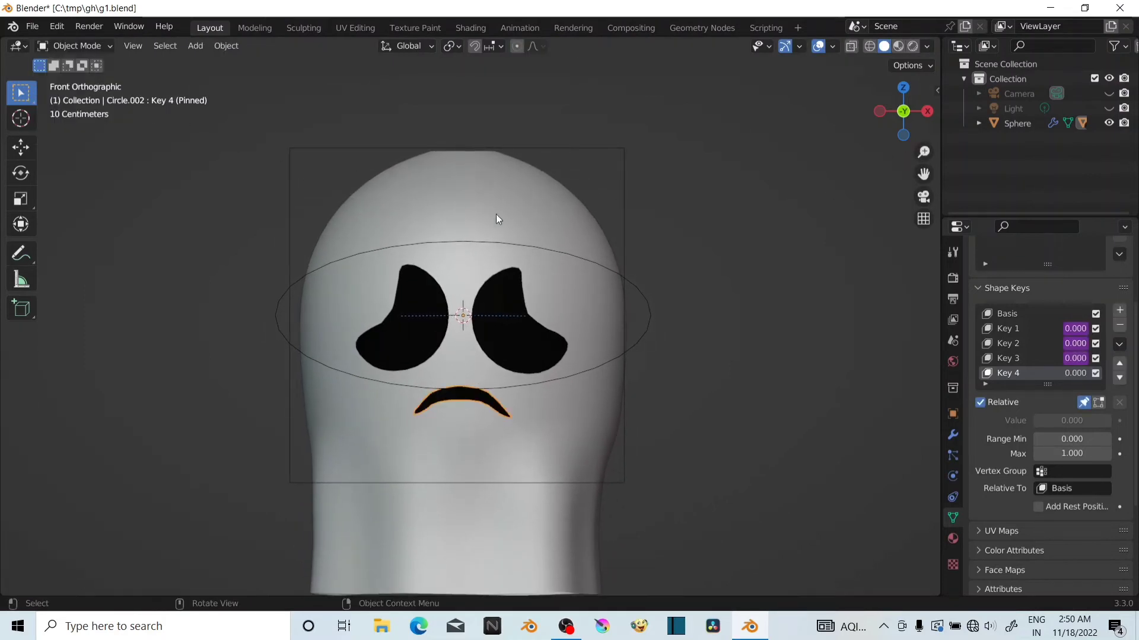
# Unpin Key 3 on the ghost's eye on the +X side and add a driver to the key's value
pyautogui.click(537, 343)
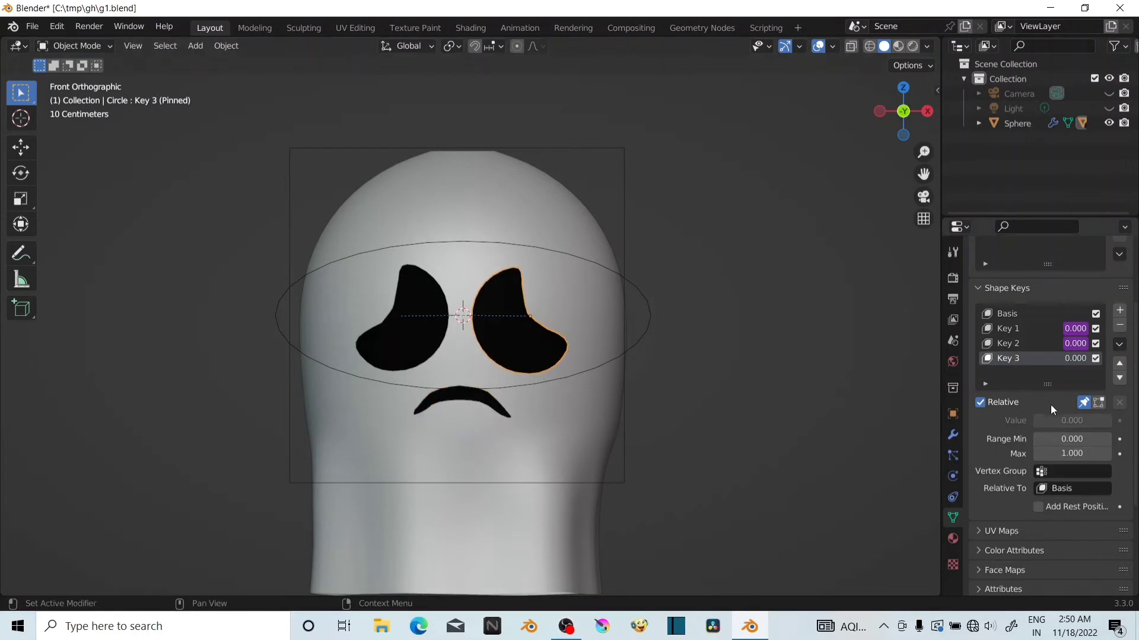
pyautogui.click(1080, 403)
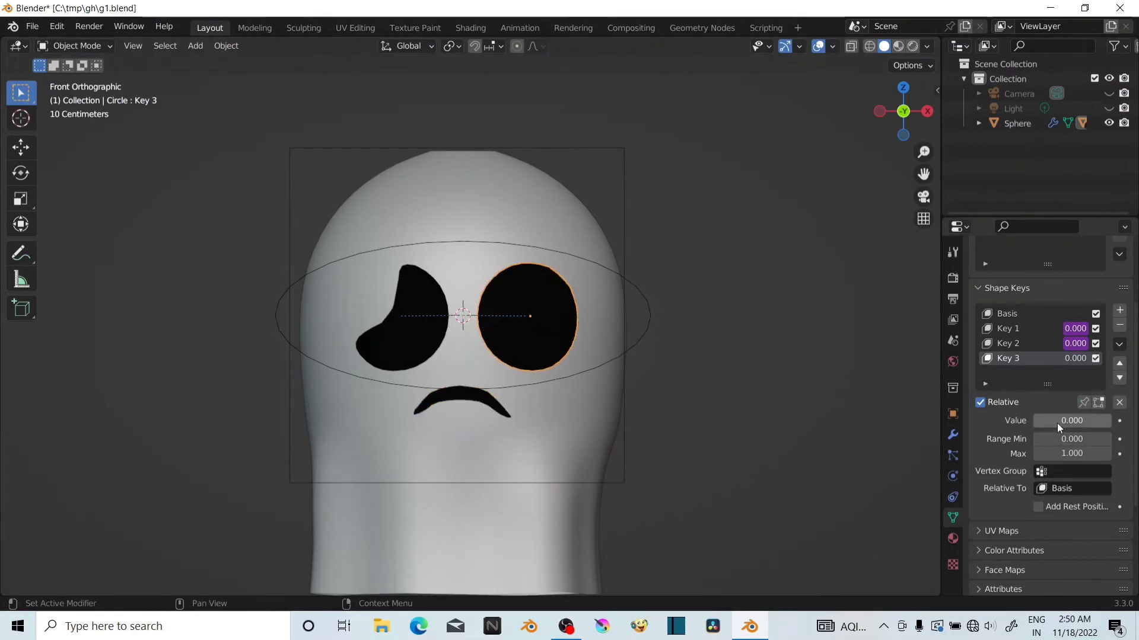
pyautogui.rightClick(1055, 418)
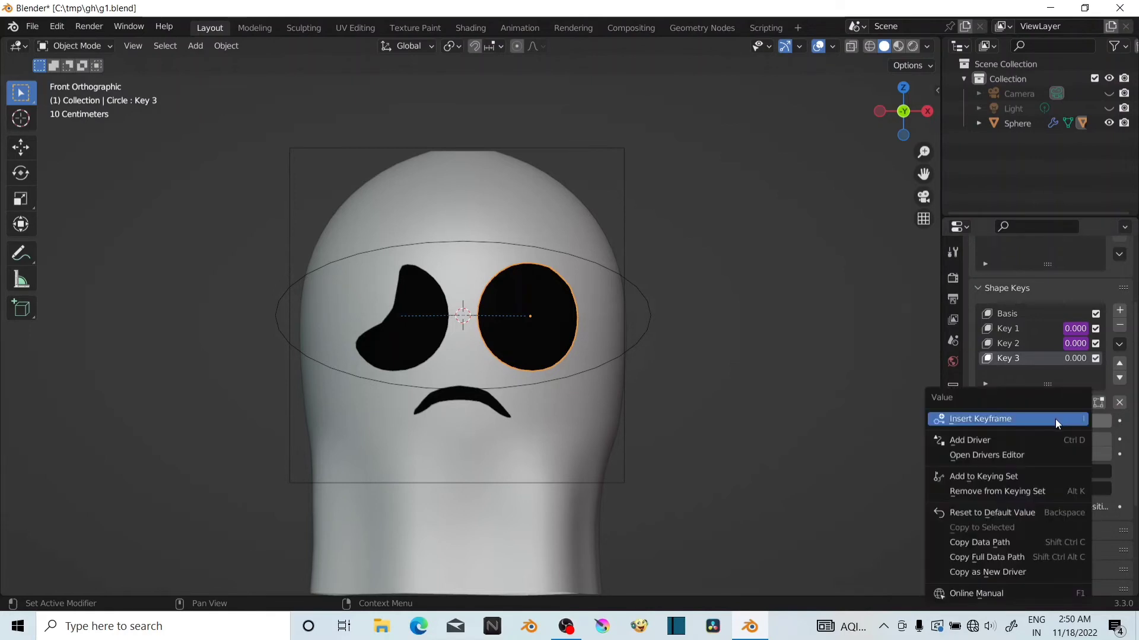
pyautogui.click(982, 441)
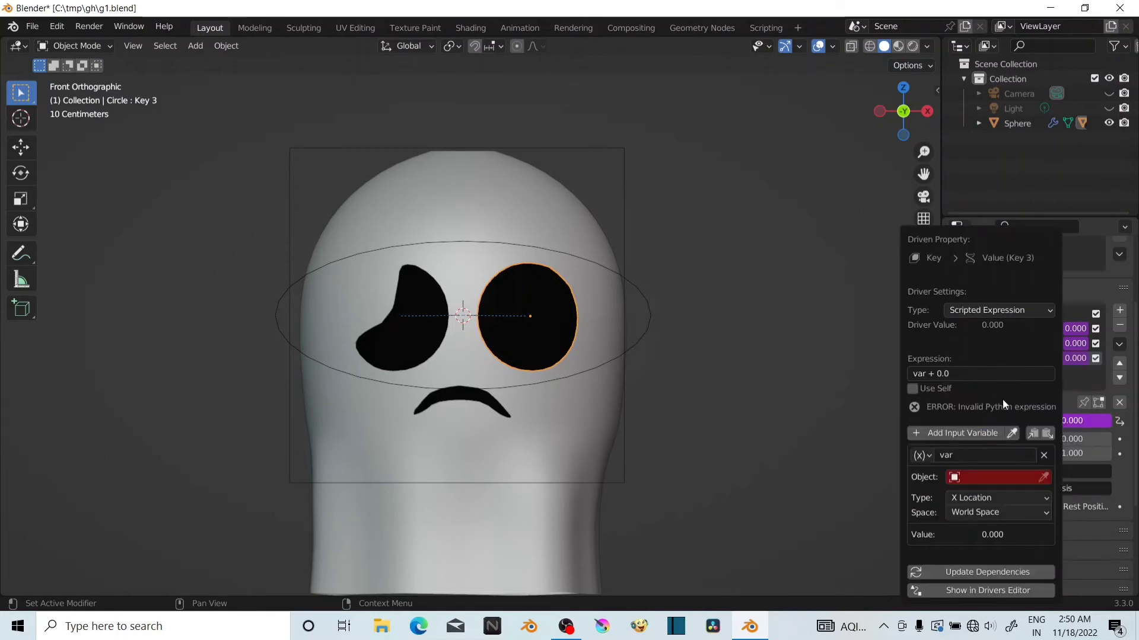
pyautogui.moveTo(1001, 246); pyautogui.dragTo(994, 201)
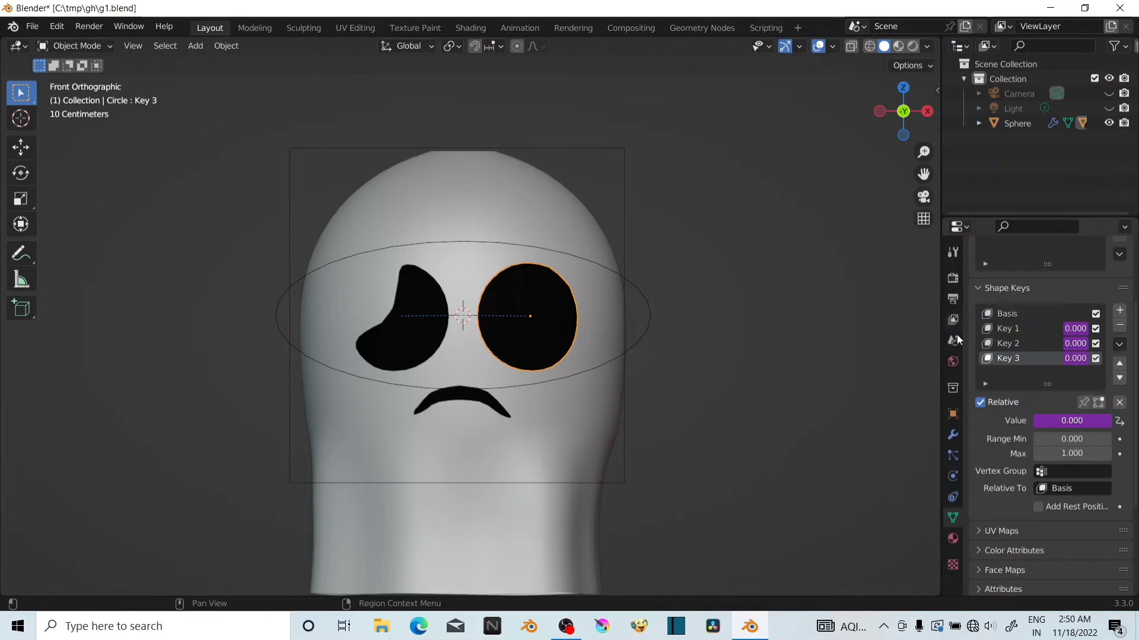
# Edit the Key 3 driver to Averaged Value, reading the Z Location of Plane in Local Space
pyautogui.rightClick(1047, 421)
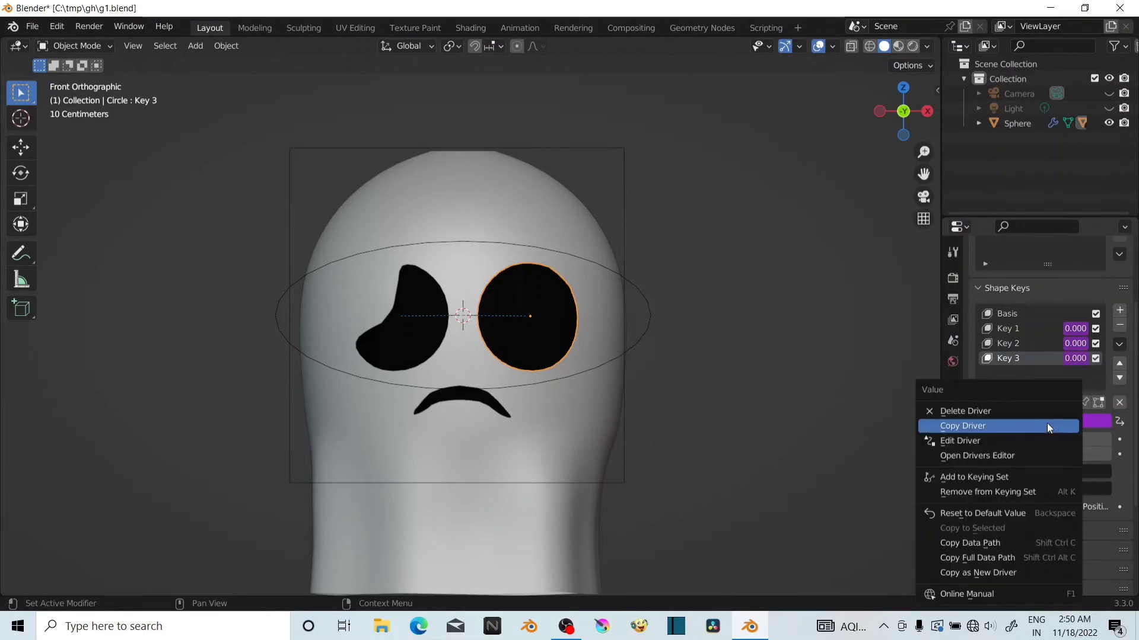
pyautogui.click(991, 441)
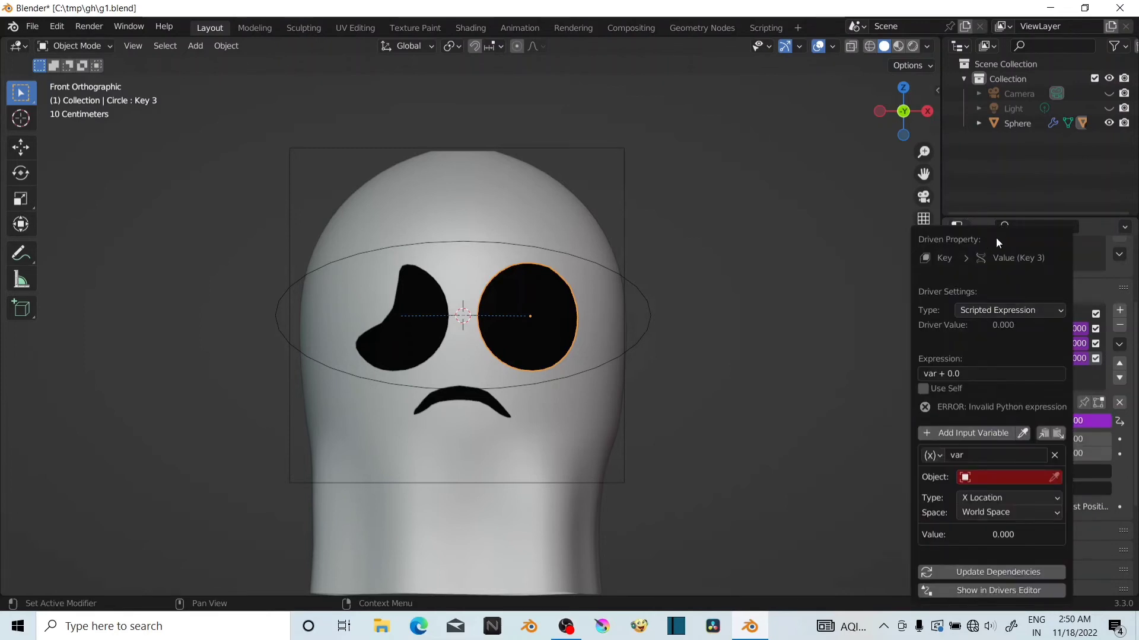
pyautogui.moveTo(989, 246); pyautogui.dragTo(957, 203)
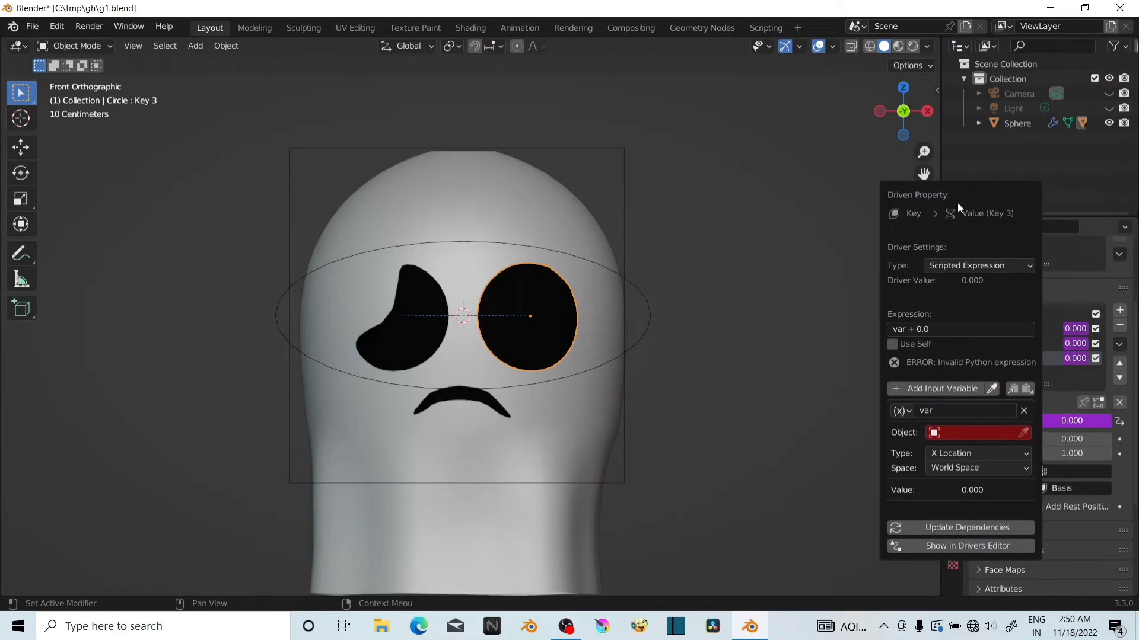
pyautogui.click(966, 265)
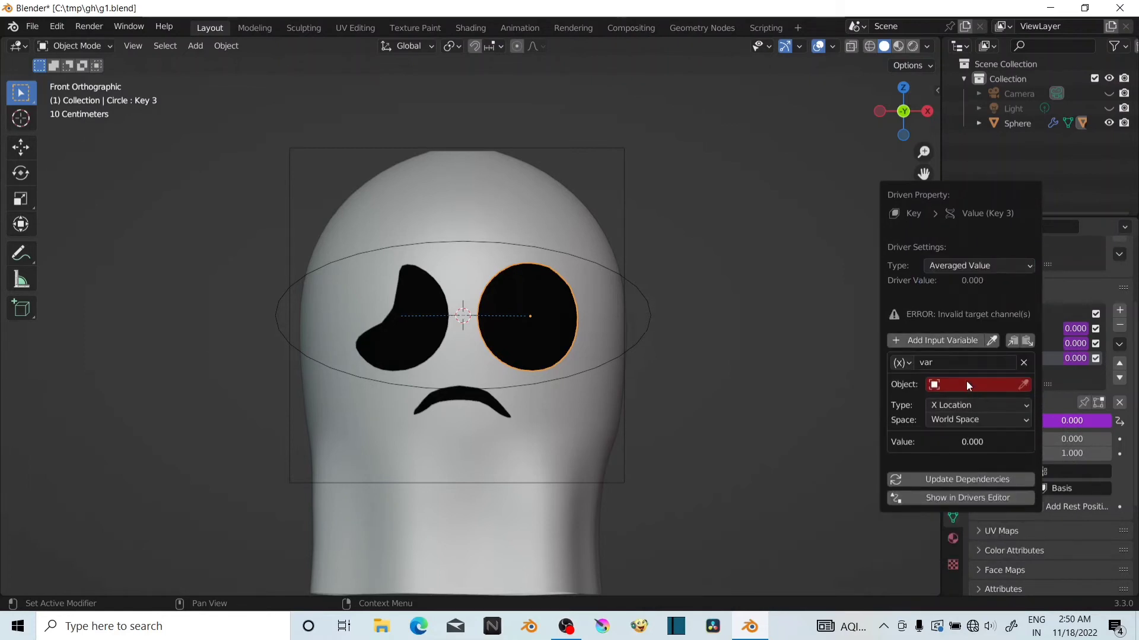
pyautogui.click(966, 384)
pyautogui.click(958, 495)
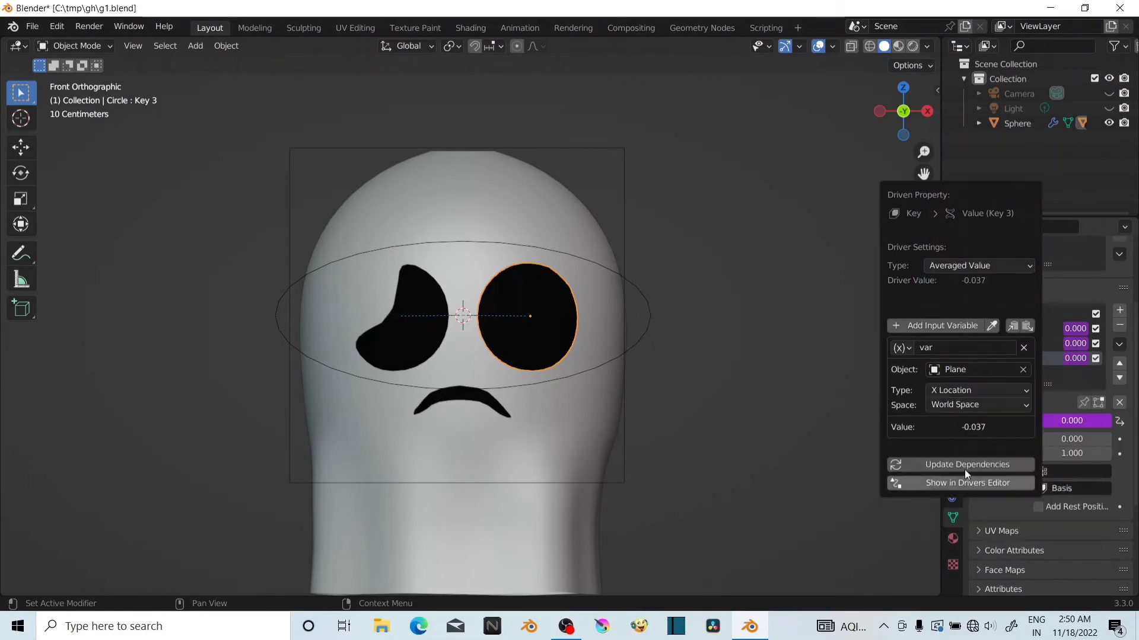
pyautogui.click(960, 389)
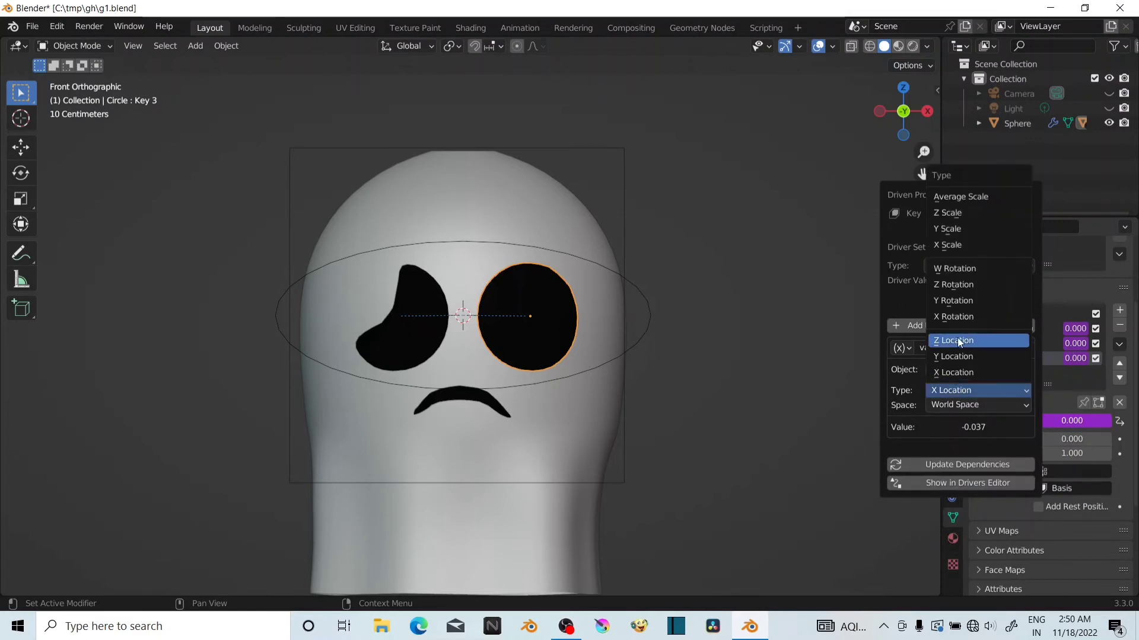
pyautogui.click(957, 340)
pyautogui.click(960, 406)
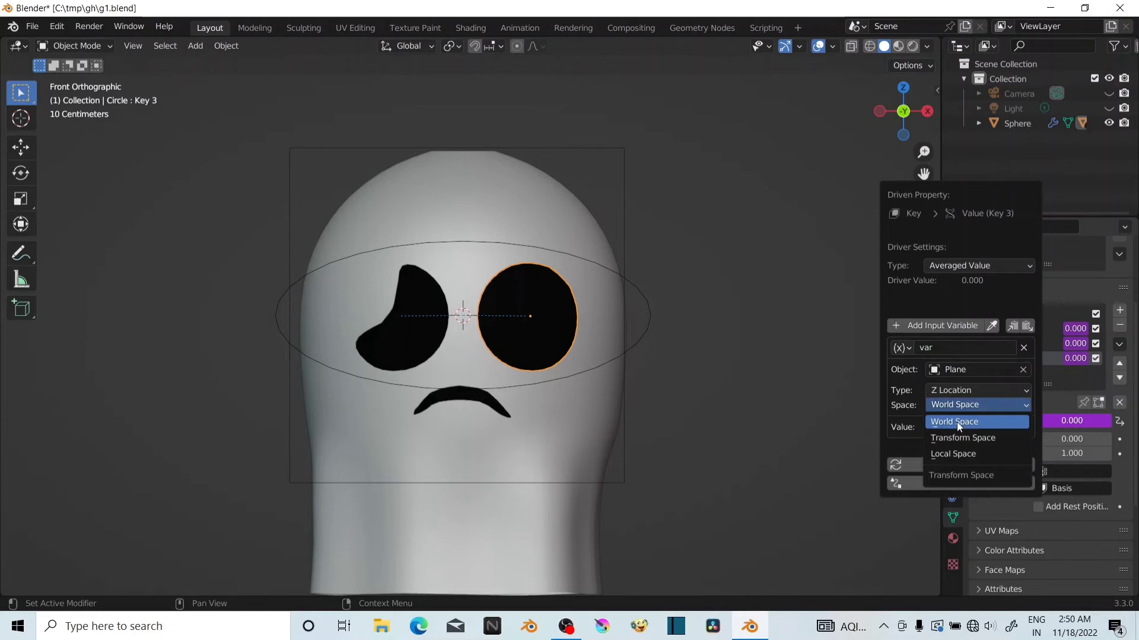
pyautogui.click(956, 455)
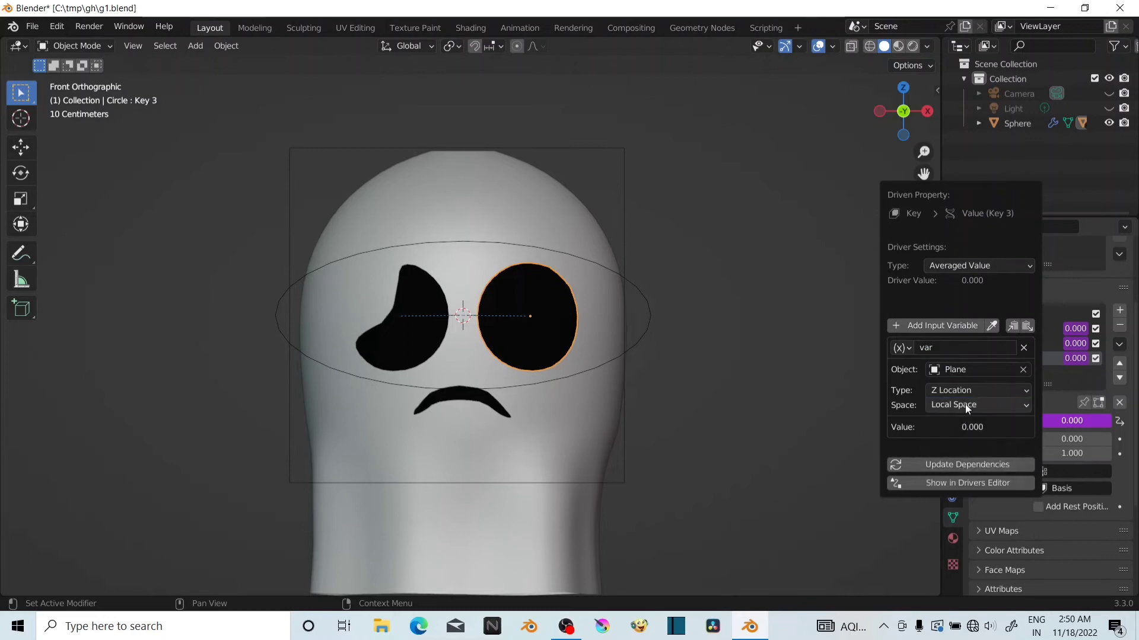
# Isolate the Value (Key 3) curve in the Drivers Editor and lower its point at 1.0 to about -0.9, inverting the slope
pyautogui.click(947, 483)
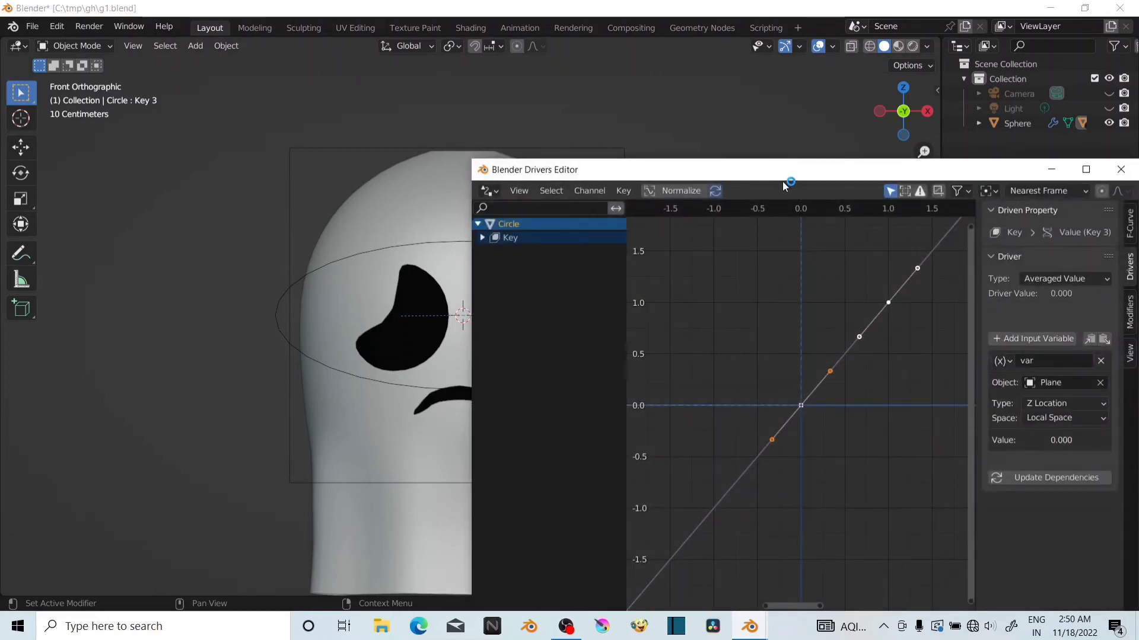
pyautogui.moveTo(792, 172); pyautogui.dragTo(581, 124)
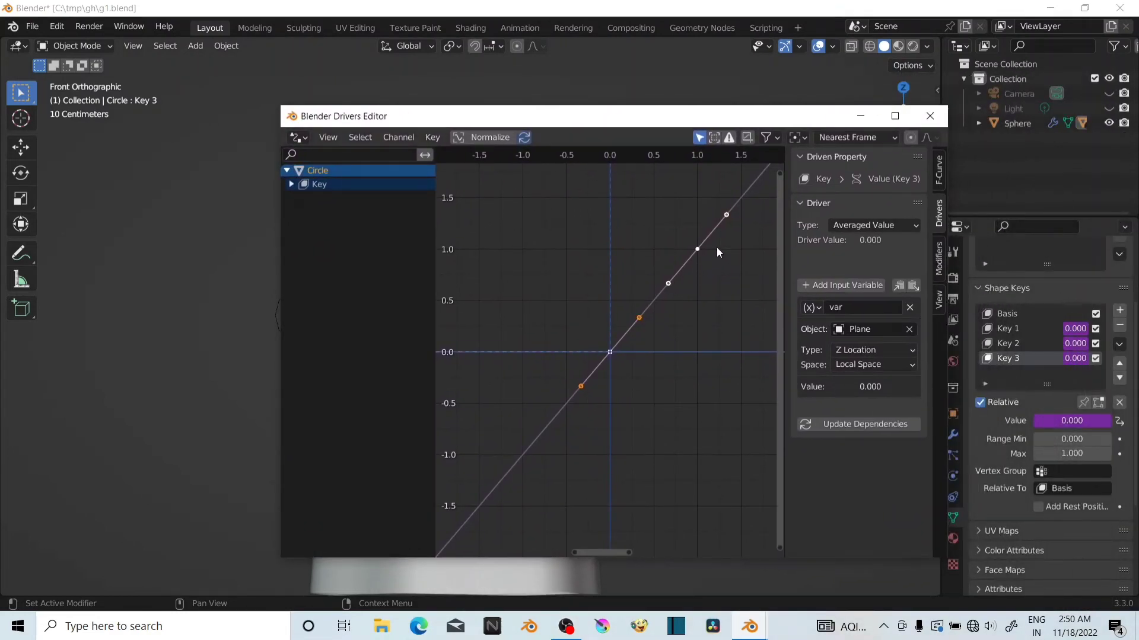
pyautogui.click(727, 214)
pyautogui.click(291, 185)
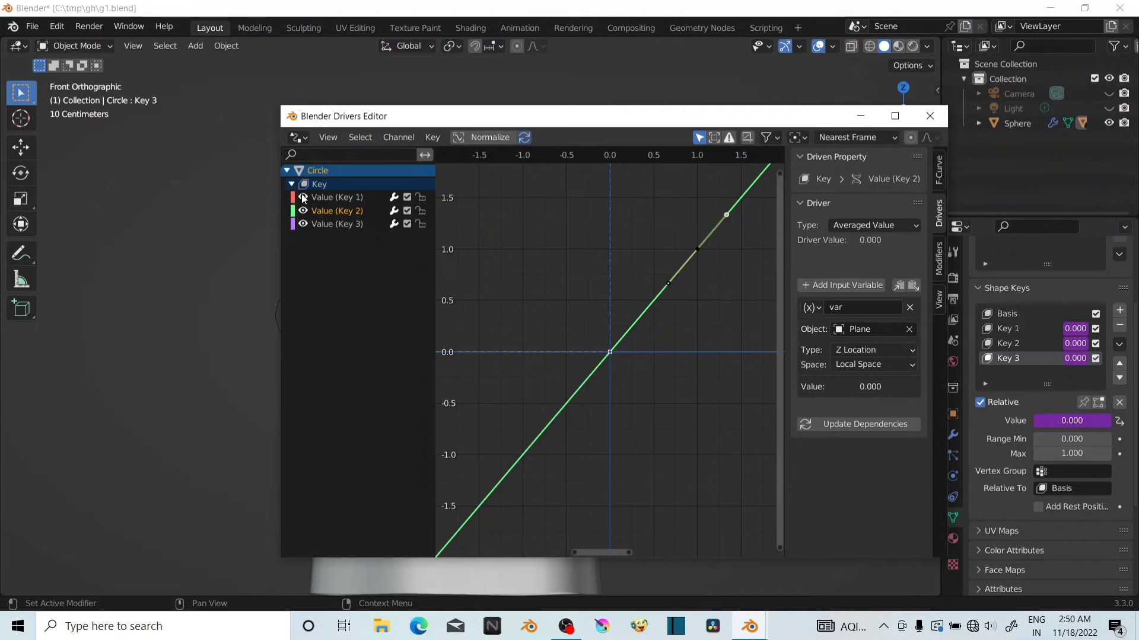
pyautogui.moveTo(303, 197); pyautogui.dragTo(303, 211)
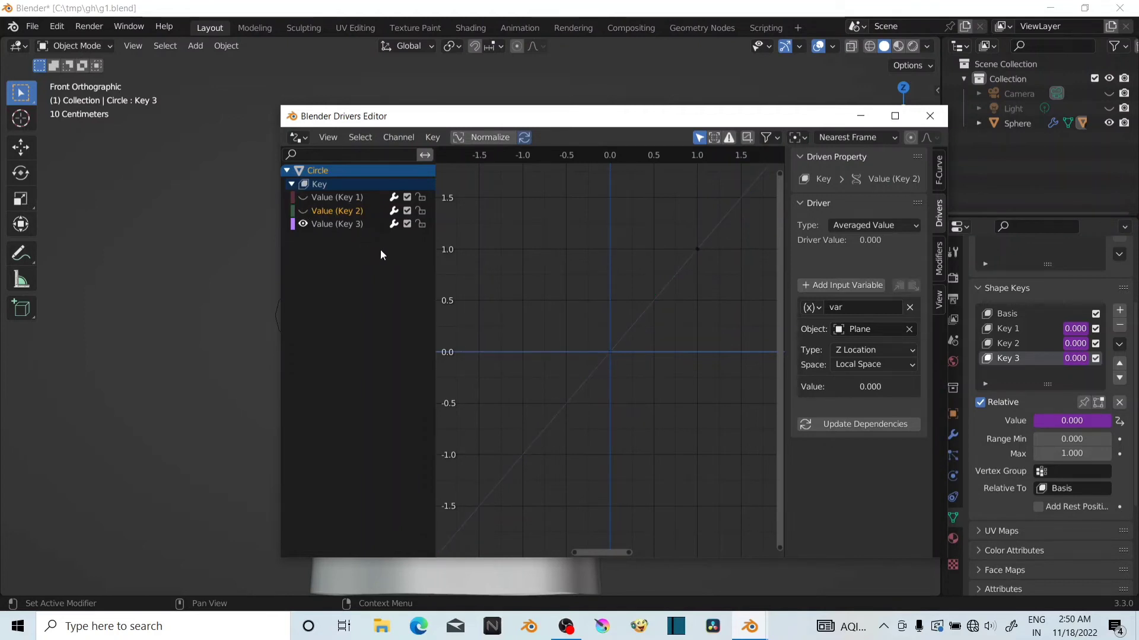
pyautogui.click(340, 225)
pyautogui.moveTo(697, 249); pyautogui.dragTo(719, 447)
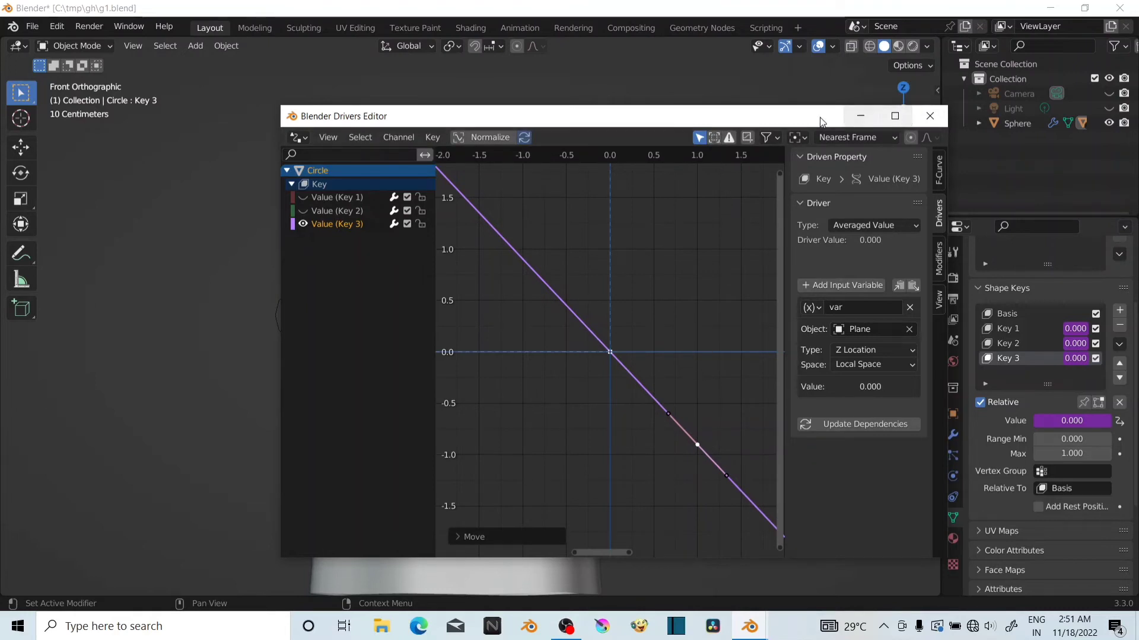
# Test the Key 3 driver by moving the square Plane control down along Z, cancel the move, and close the Drivers Editor
pyautogui.moveTo(807, 126); pyautogui.dragTo(1085, 128)
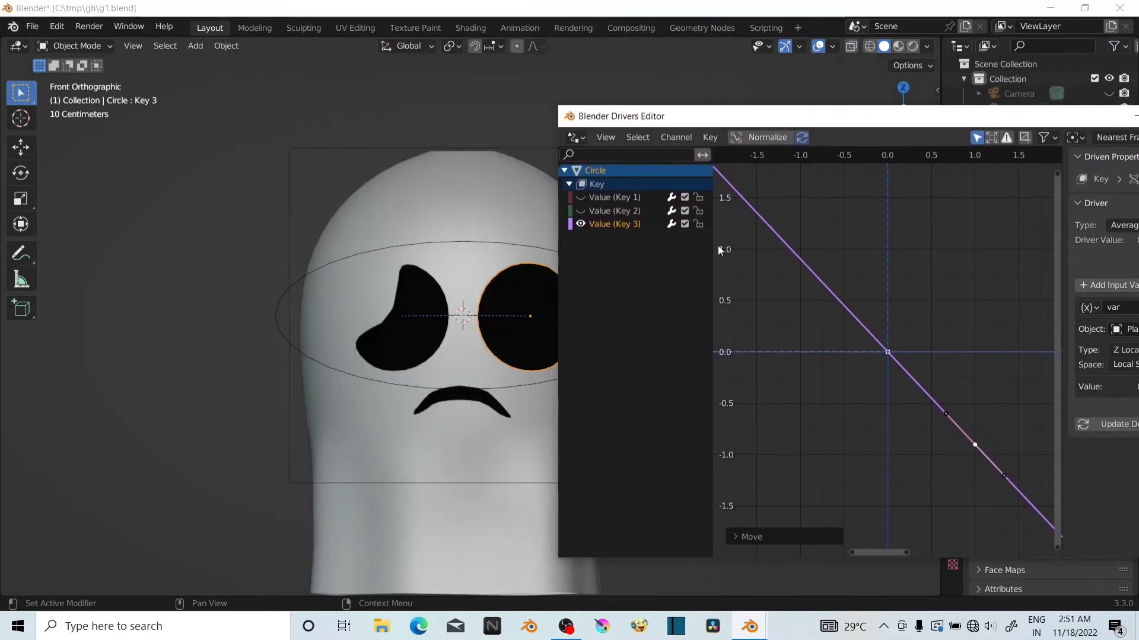
pyautogui.click(410, 487)
pyautogui.click(411, 486)
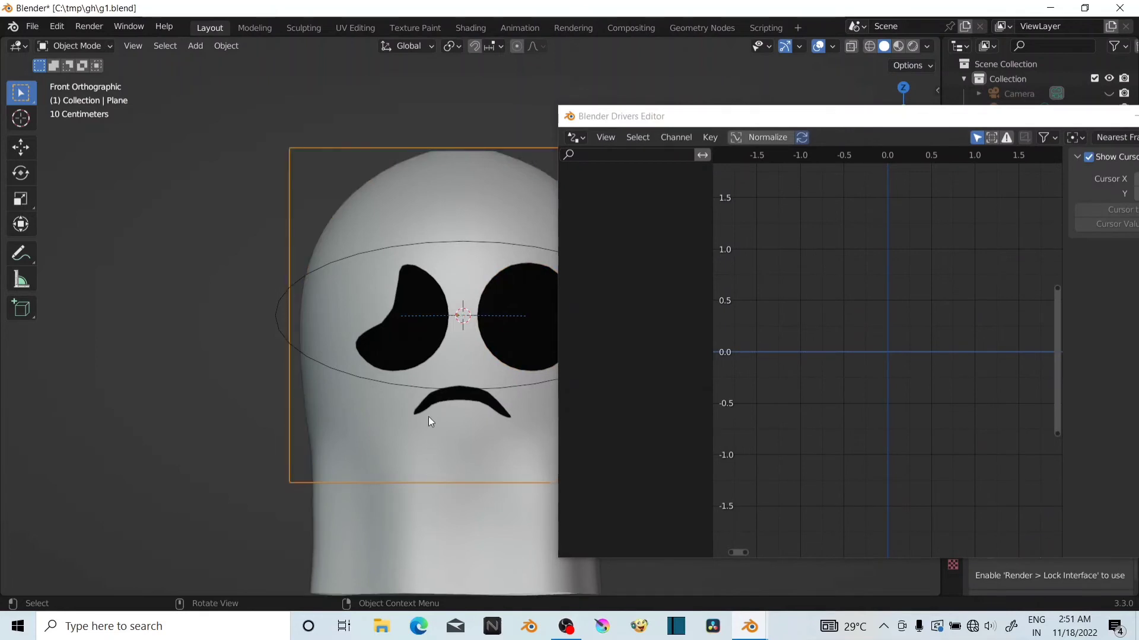
pyautogui.press('g')
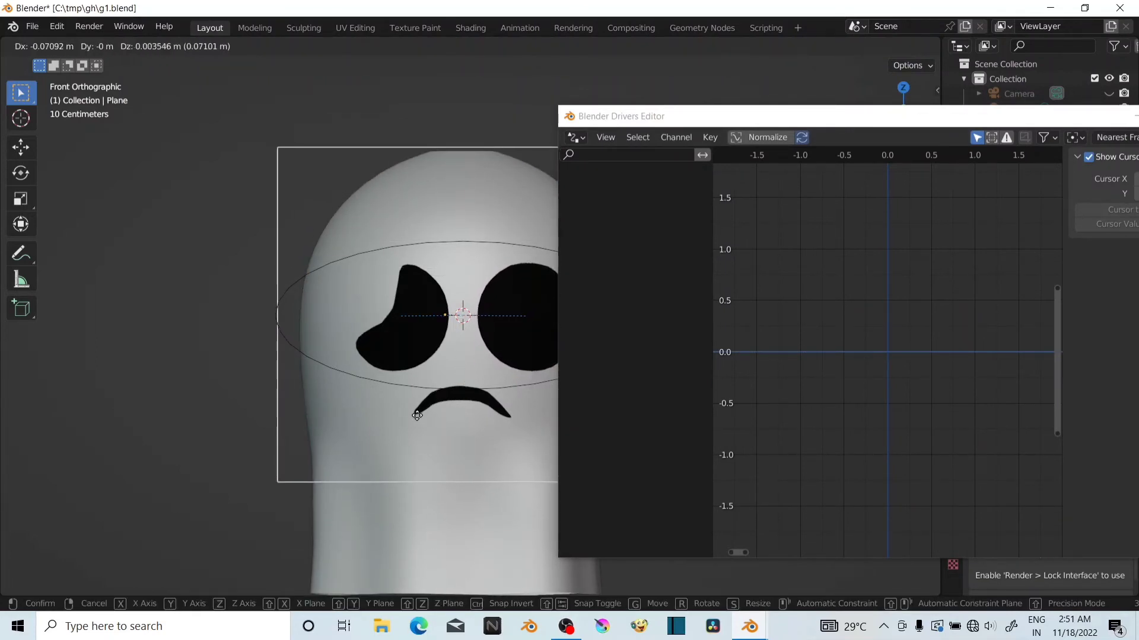
pyautogui.press('z')
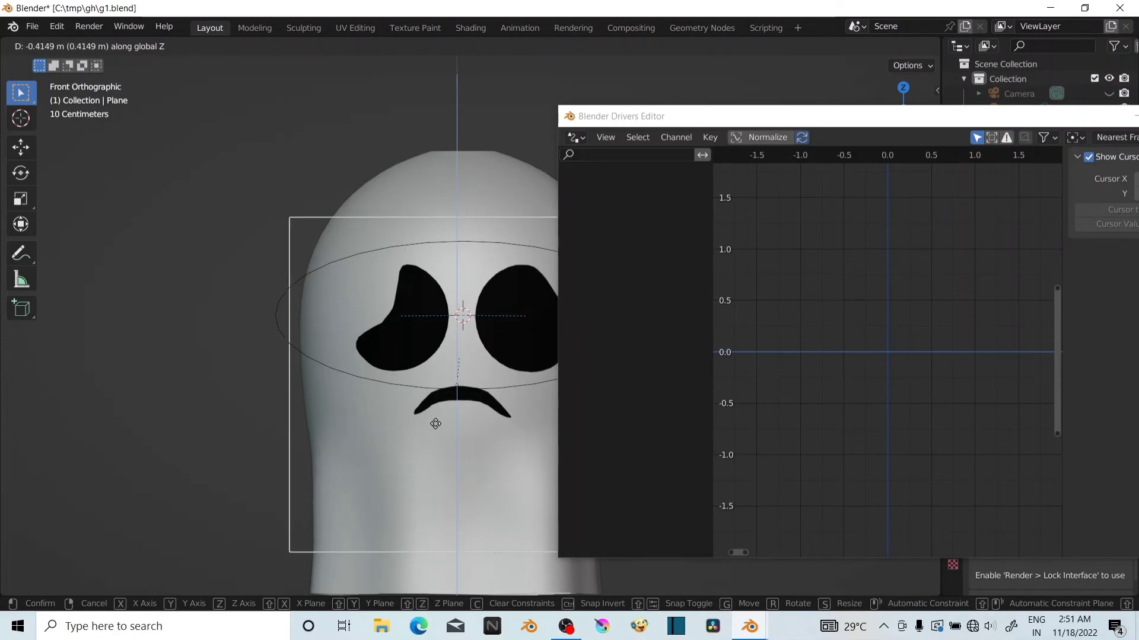
pyautogui.rightClick(443, 431)
pyautogui.moveTo(901, 115); pyautogui.dragTo(658, 92)
pyautogui.click(950, 94)
# Unpin Key 3 on the ghost's eye on the -X side and add a driver to the key's value
pyautogui.click(418, 339)
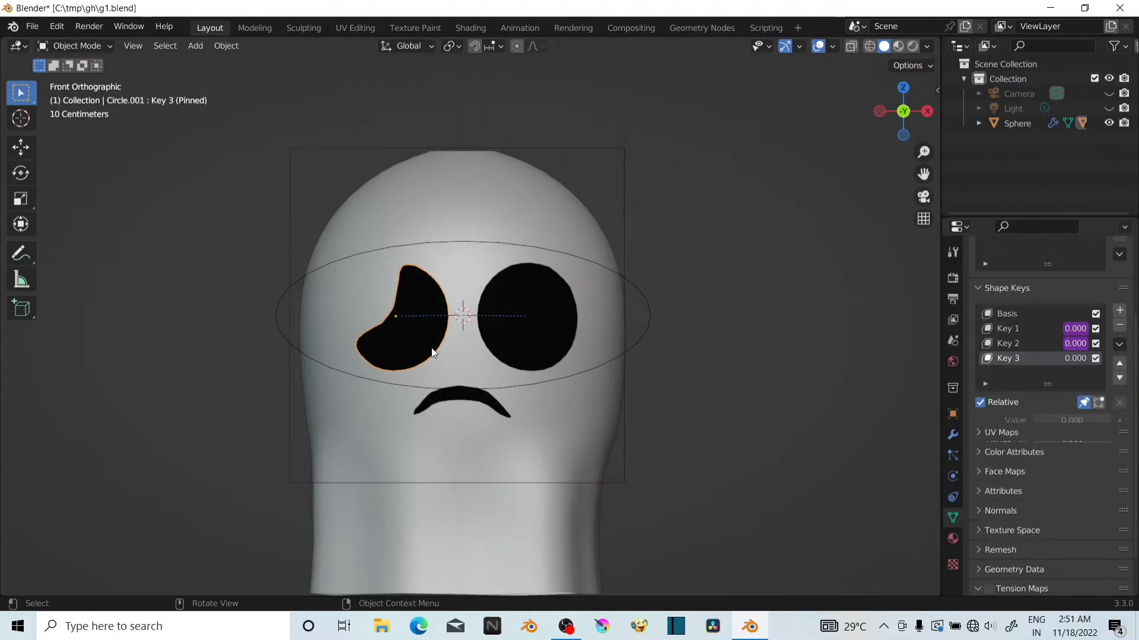
pyautogui.click(1082, 404)
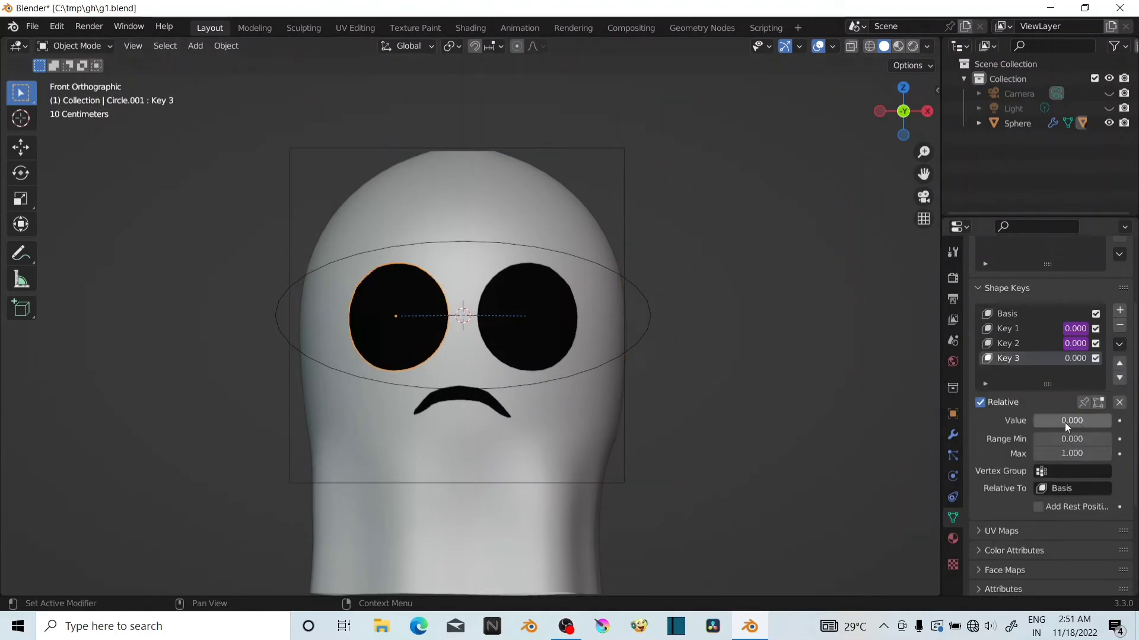
pyautogui.rightClick(1065, 422)
pyautogui.click(996, 442)
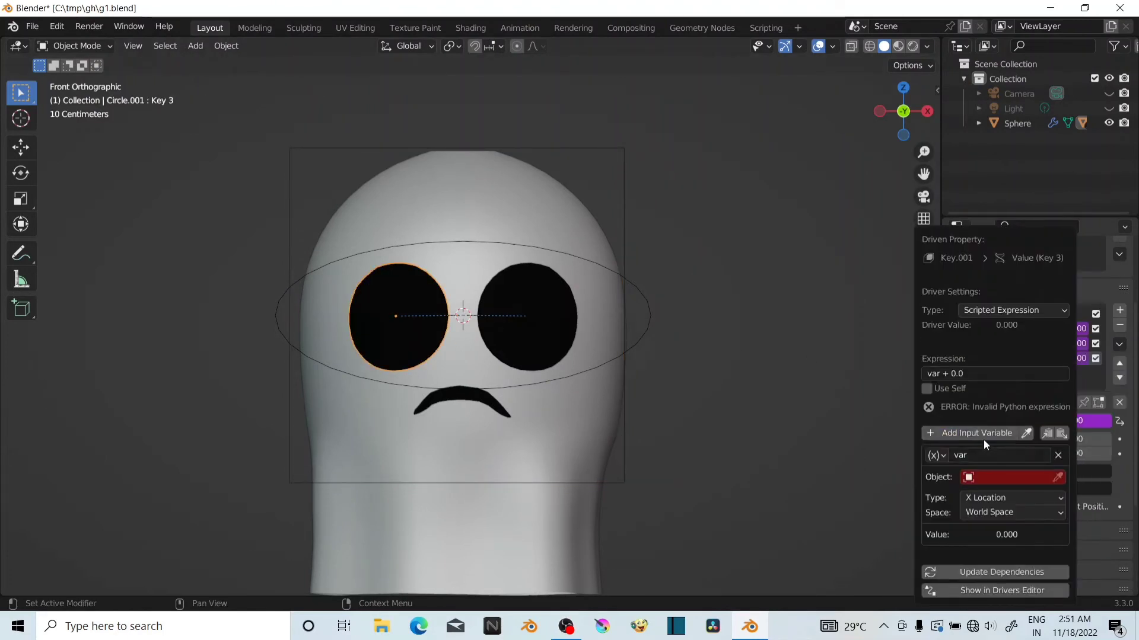
# Configure the -X eye's Key 3 driver as Averaged Value, reading the Z Location of Plane in Local Space
pyautogui.click(1000, 311)
pyautogui.click(991, 326)
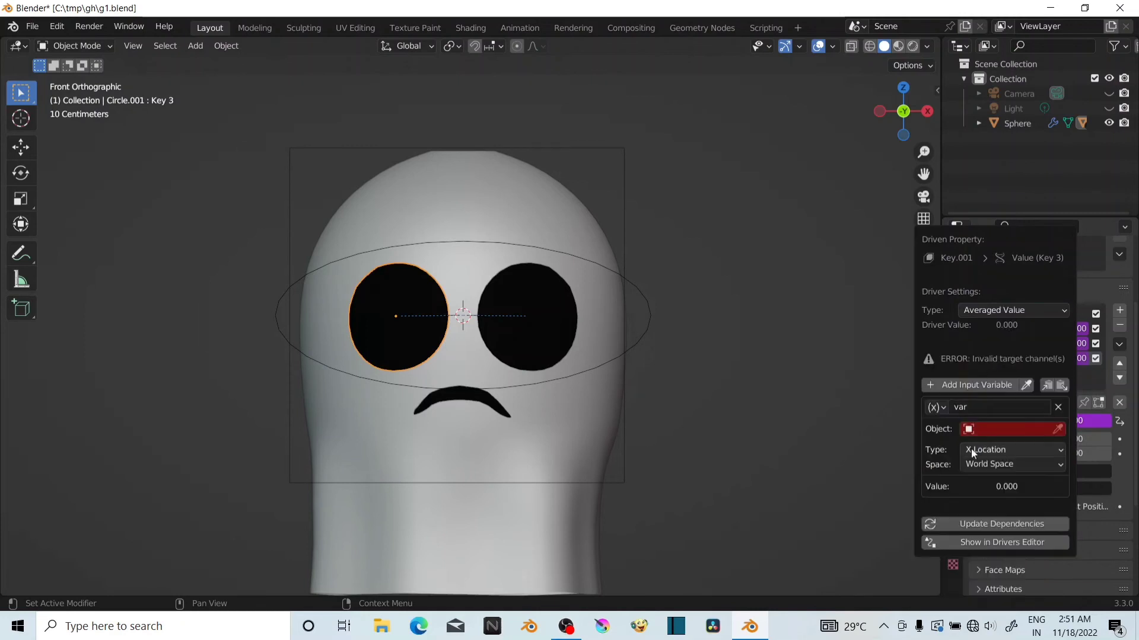
pyautogui.click(985, 428)
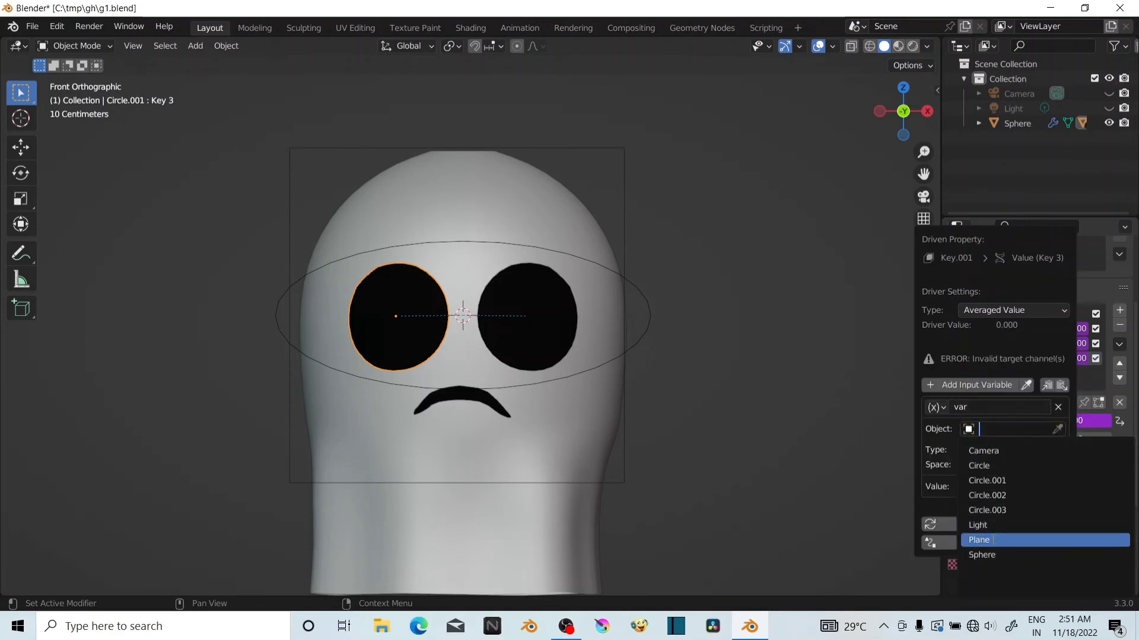
pyautogui.click(990, 538)
pyautogui.click(994, 438)
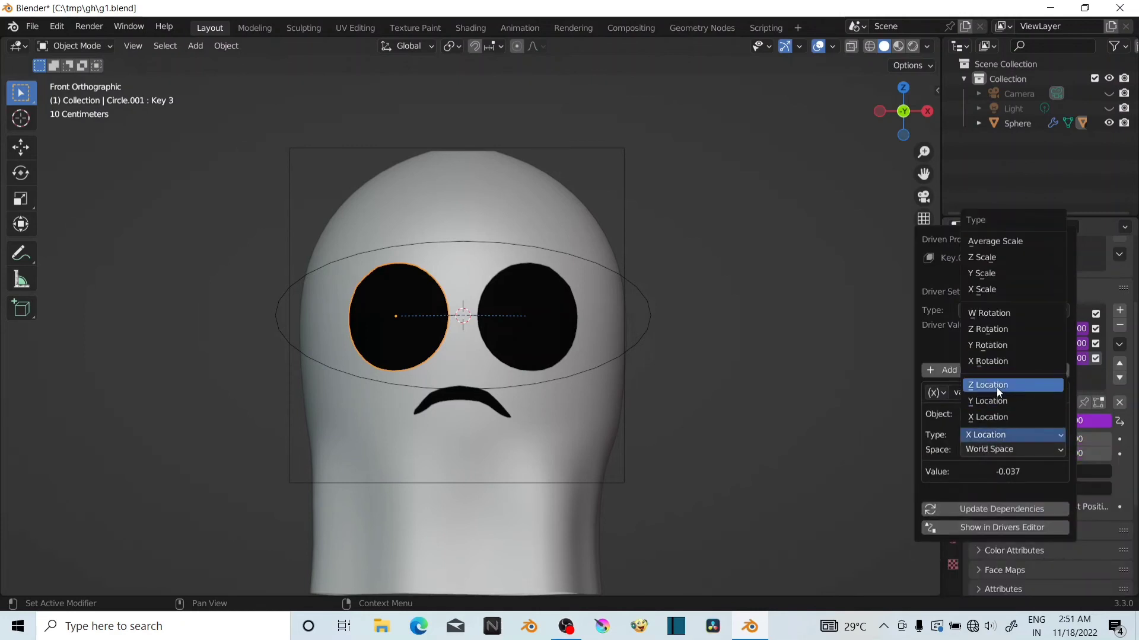
pyautogui.click(998, 387)
pyautogui.click(994, 450)
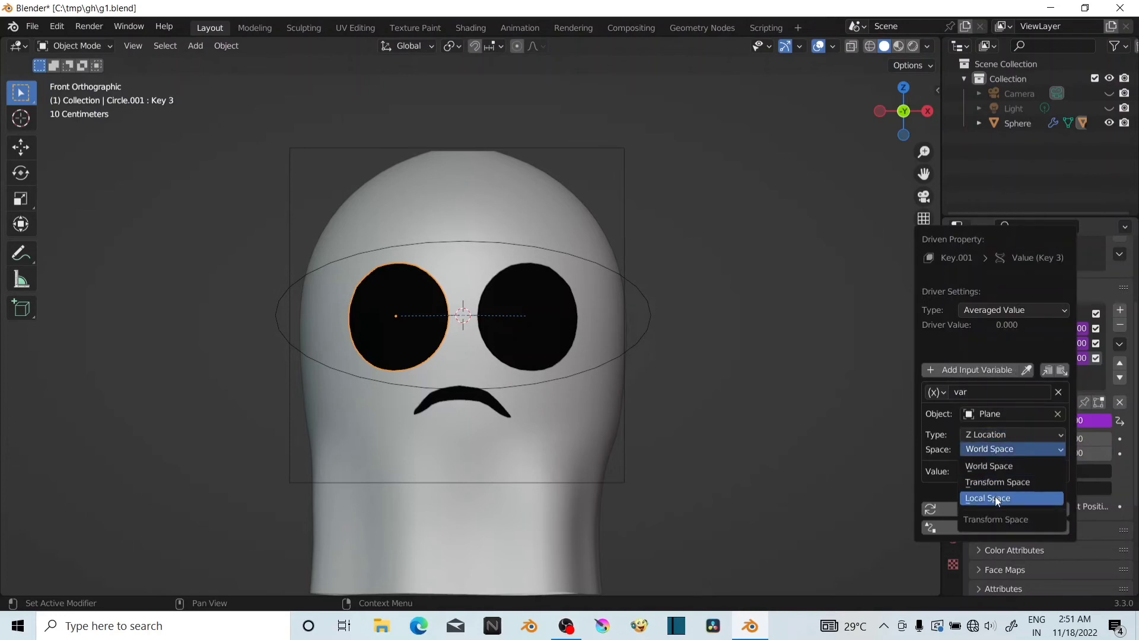
pyautogui.click(996, 500)
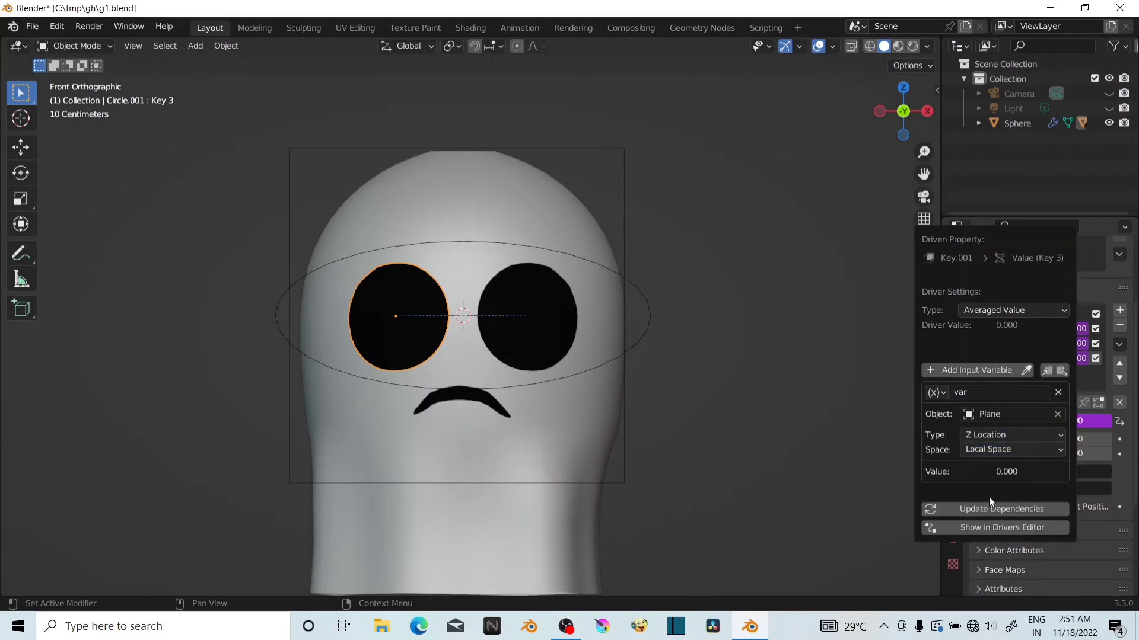
# Isolate the -X eye's Value (Key 3) curve in the Drivers Editor, lower its point at 1.0 to about -1.0, and close the editor
pyautogui.click(978, 528)
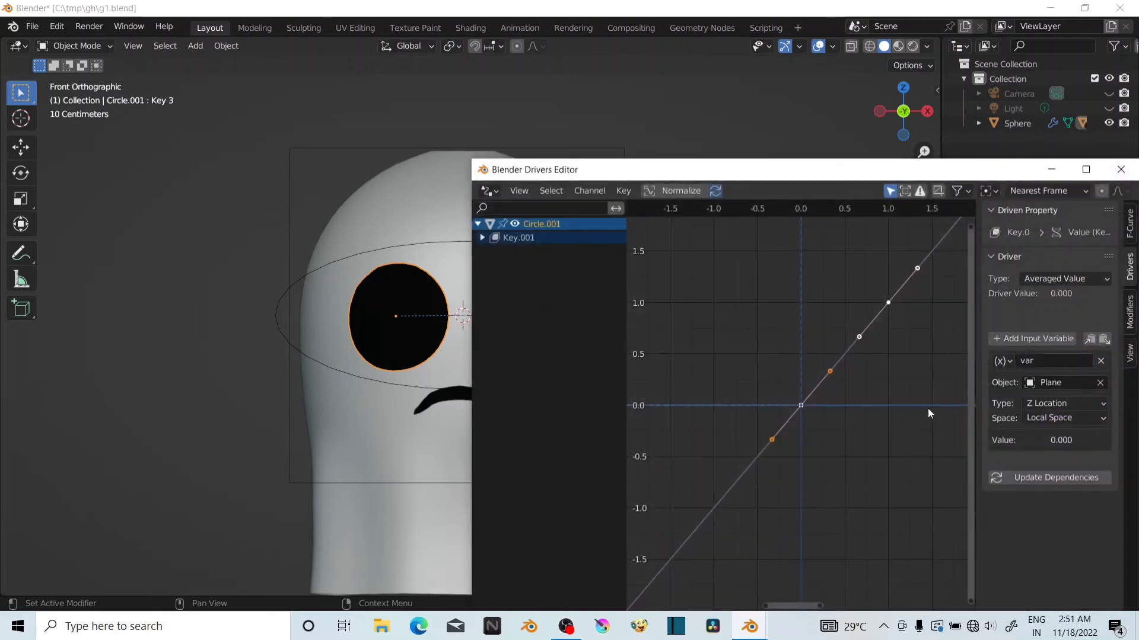
pyautogui.moveTo(820, 172); pyautogui.dragTo(587, 90)
pyautogui.click(683, 185)
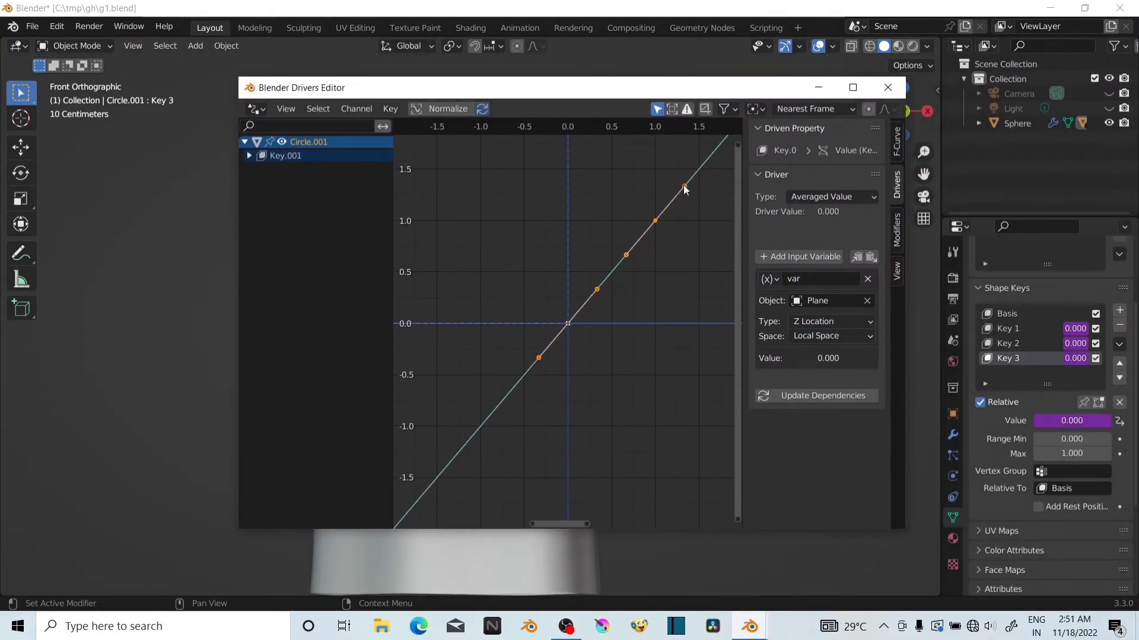
pyautogui.click(250, 156)
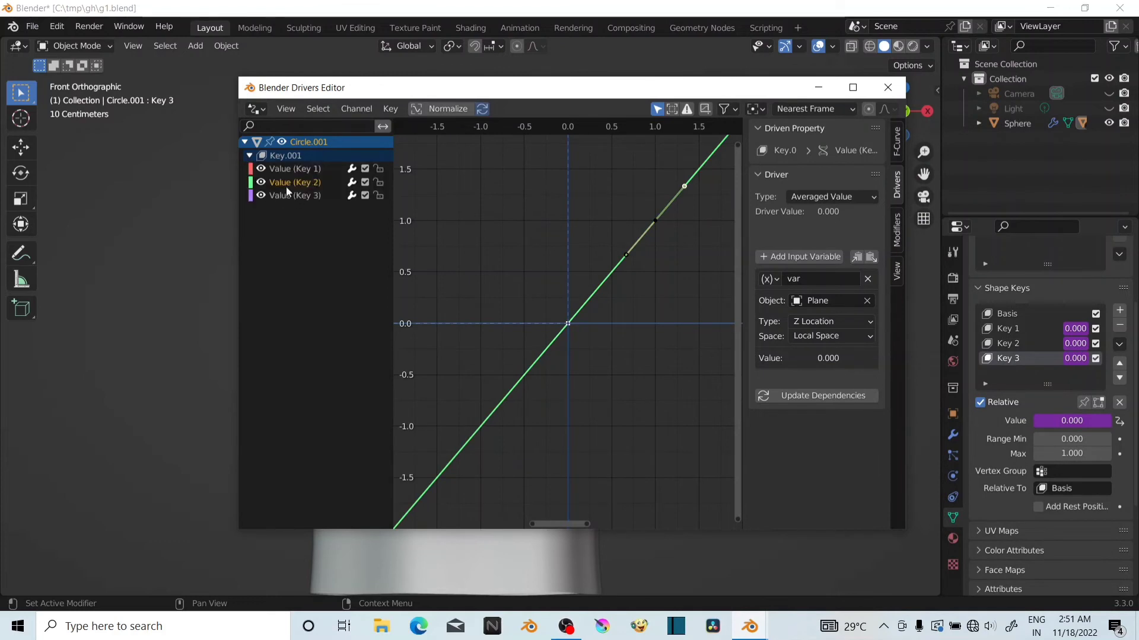
pyautogui.click(261, 182)
pyautogui.click(307, 195)
pyautogui.moveTo(656, 218); pyautogui.dragTo(691, 426)
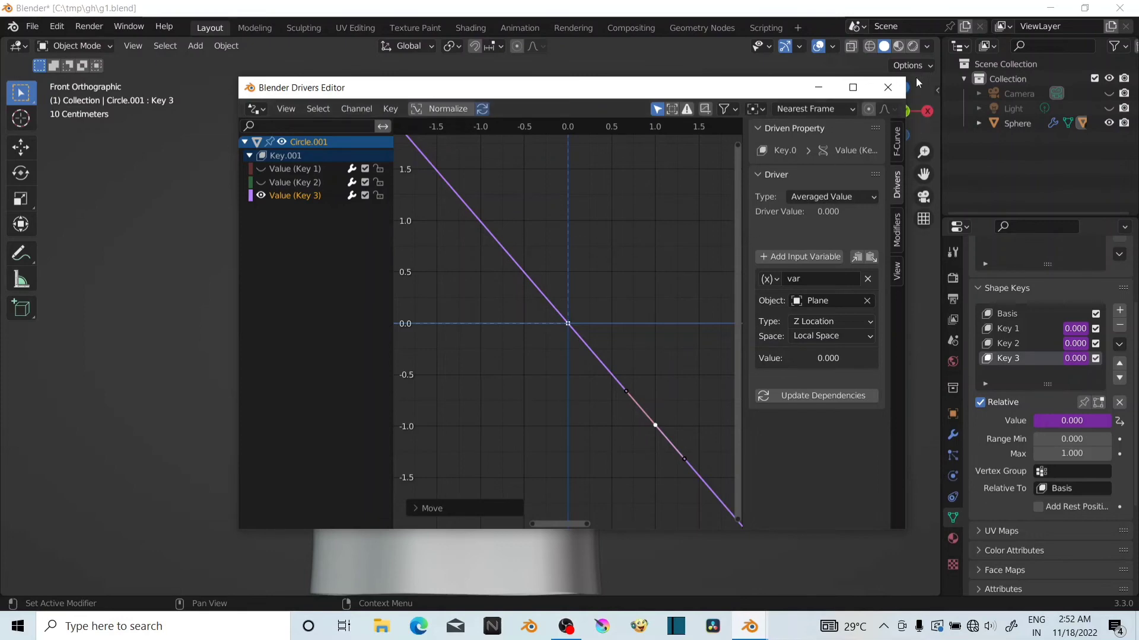
pyautogui.click(890, 87)
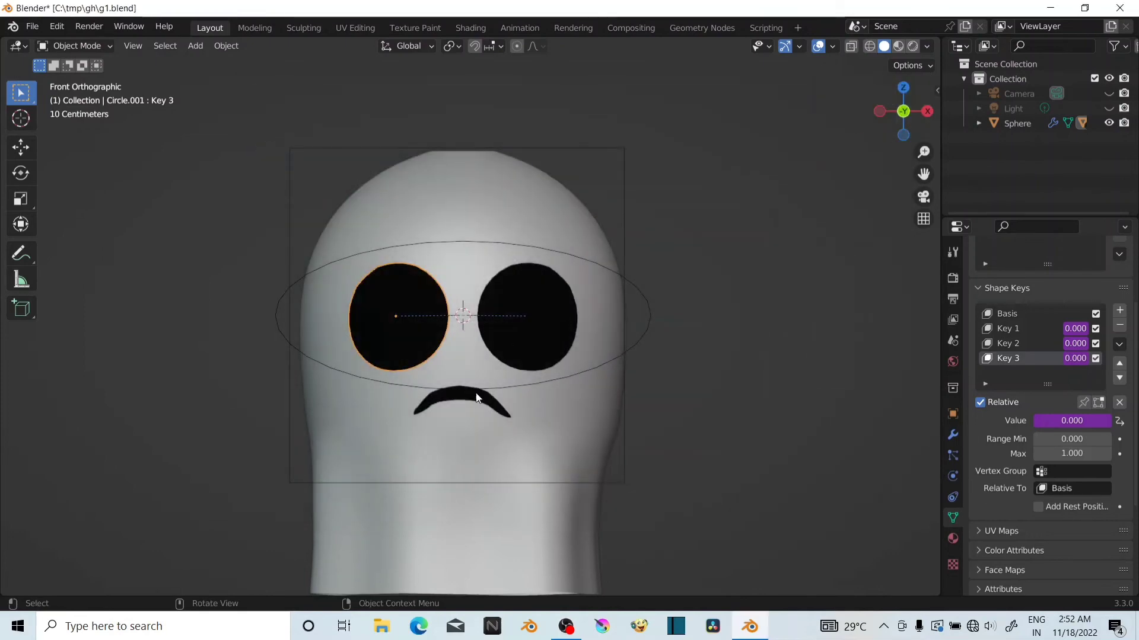
# Unpin Key 4 on the ghost's mouth and add a driver to the key's value
pyautogui.click(487, 403)
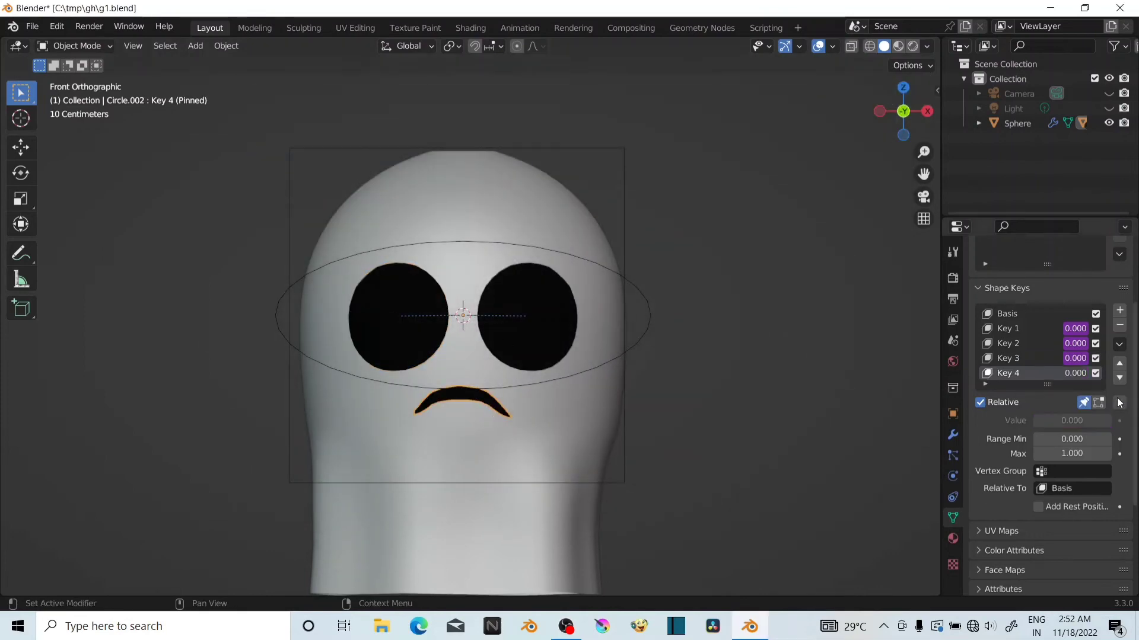
pyautogui.click(1082, 402)
pyautogui.rightClick(1066, 420)
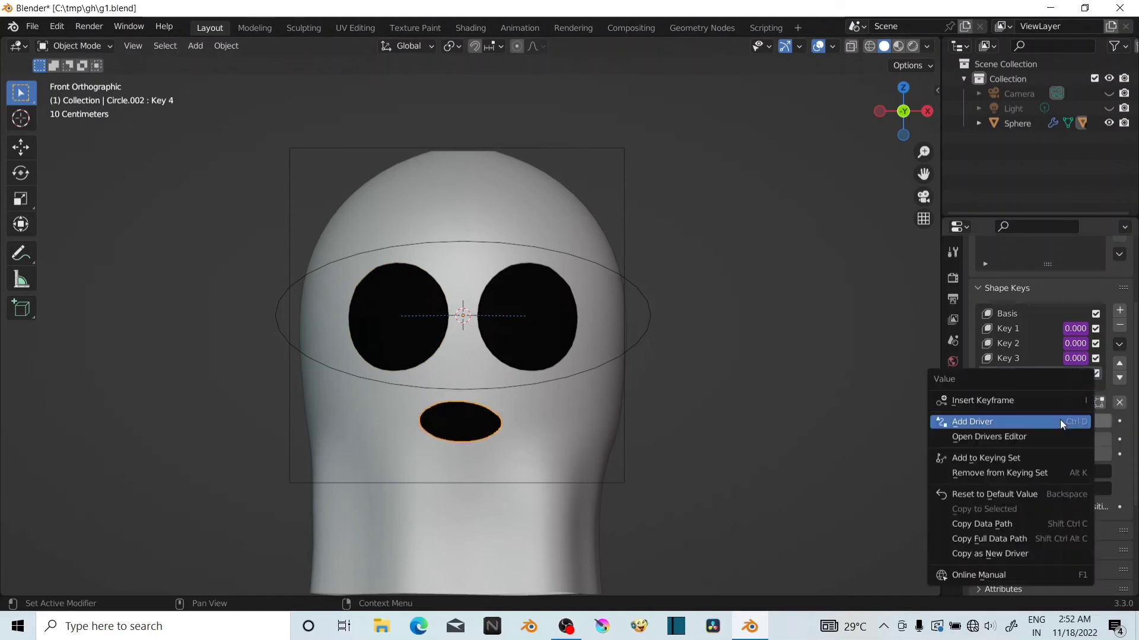
pyautogui.click(1009, 422)
# Configure the mouth's Key 4 driver as Averaged Value, reading the Z Location of Plane in Local Space
pyautogui.click(1022, 311)
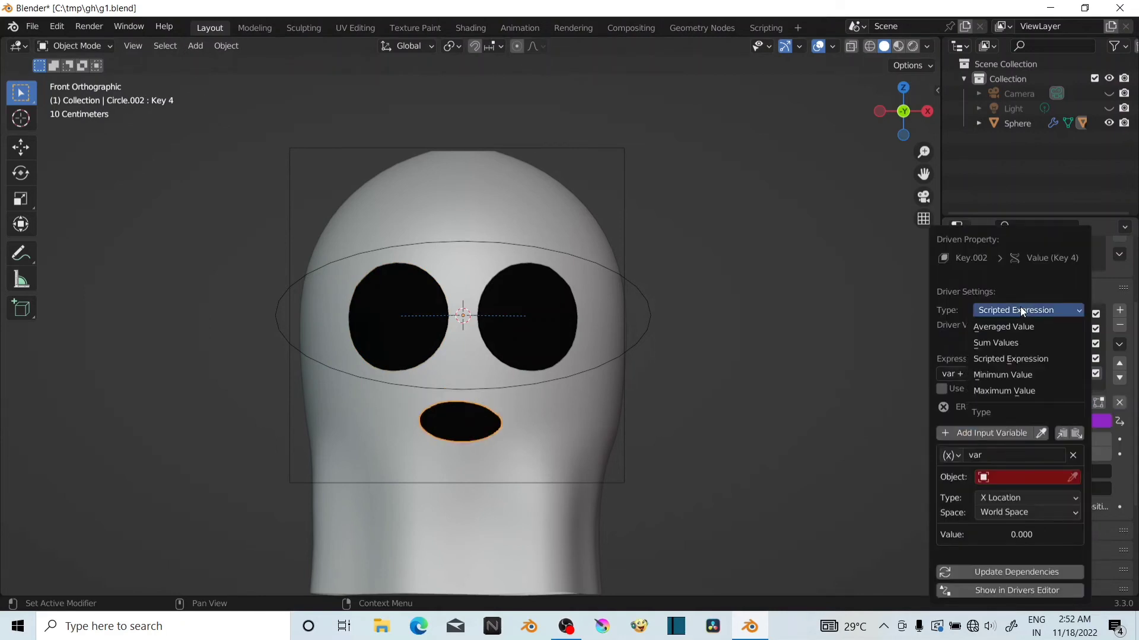
pyautogui.click(1013, 327)
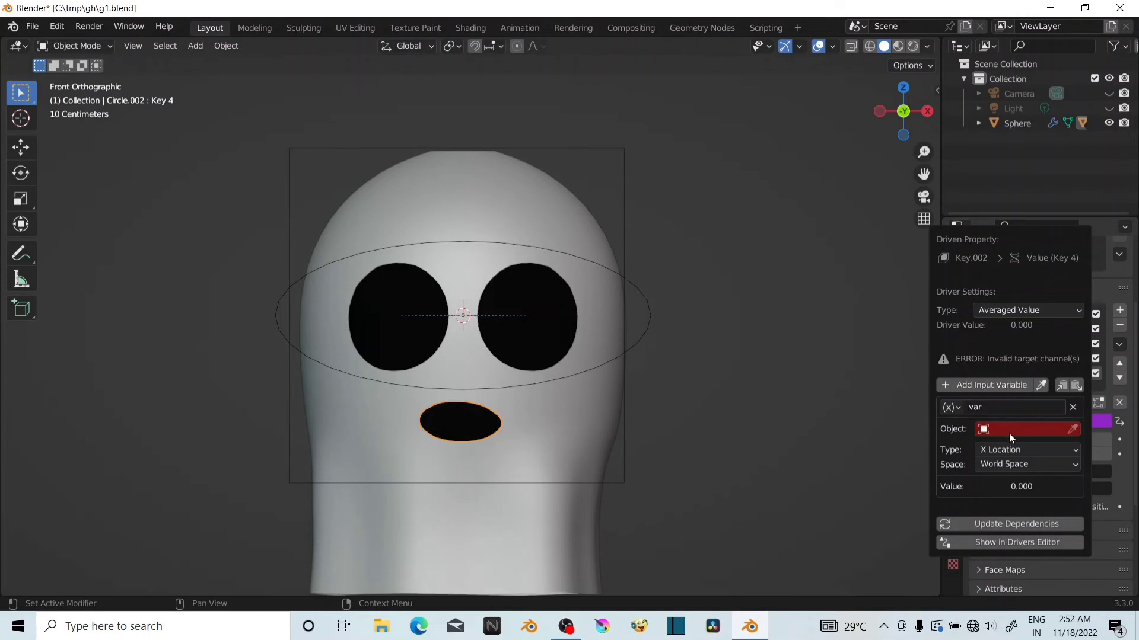
pyautogui.click(1009, 434)
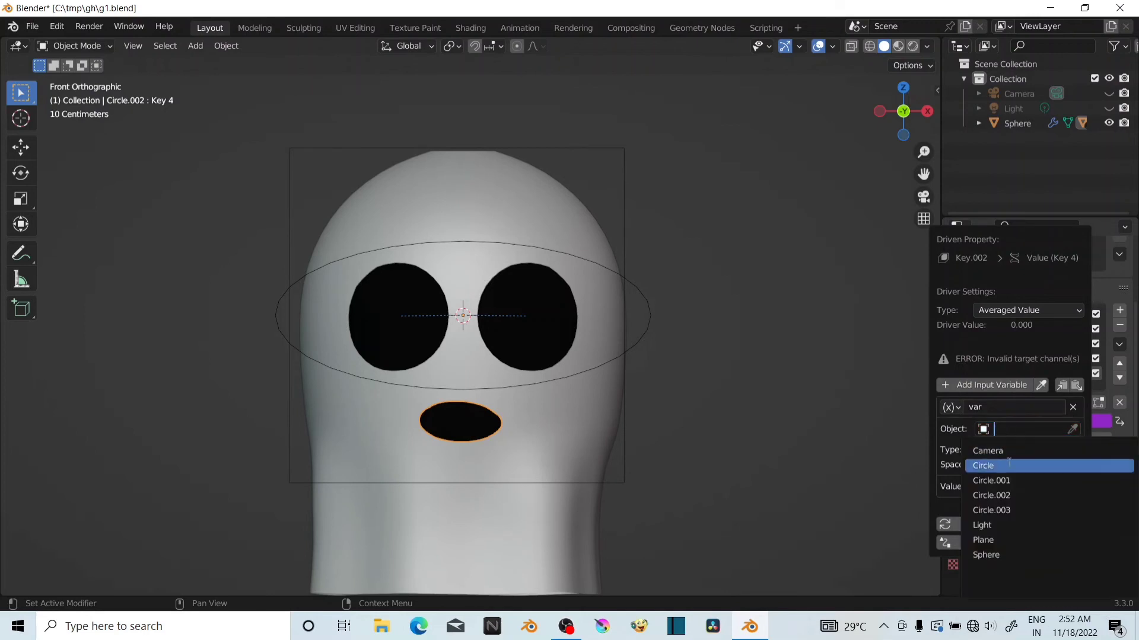
pyautogui.click(1003, 540)
pyautogui.click(1007, 437)
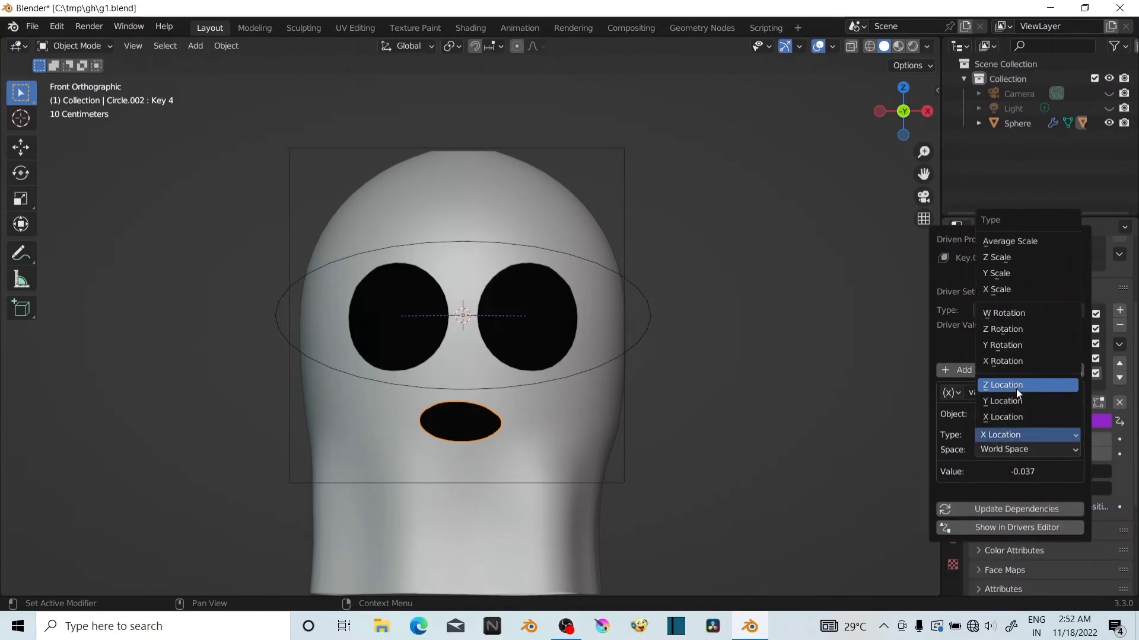
pyautogui.click(1009, 385)
pyautogui.click(1005, 450)
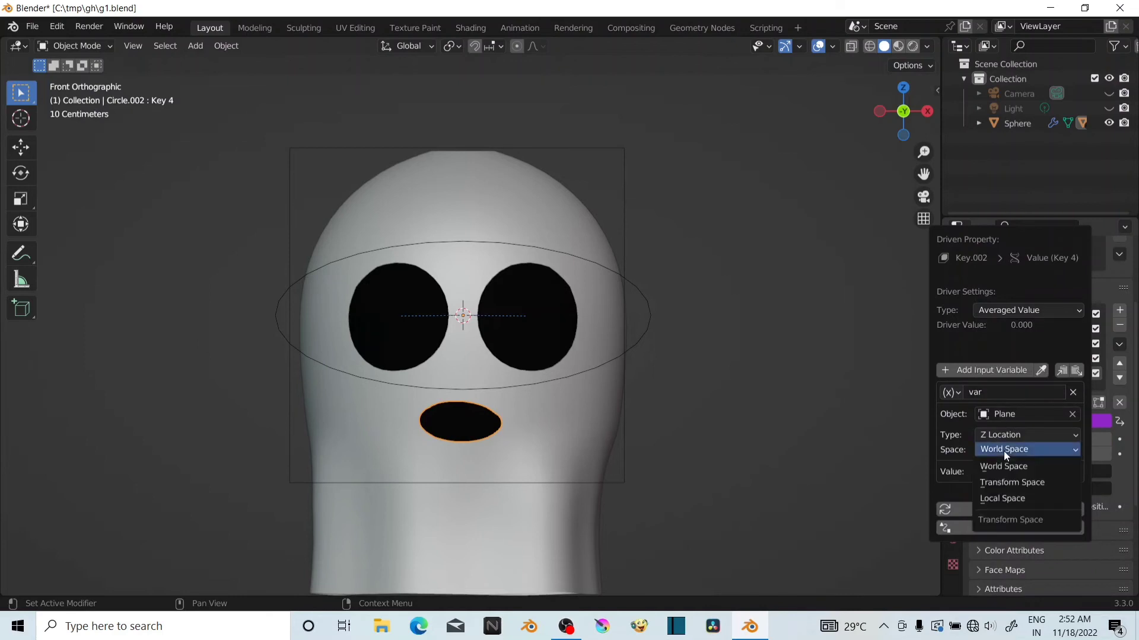
pyautogui.click(1008, 500)
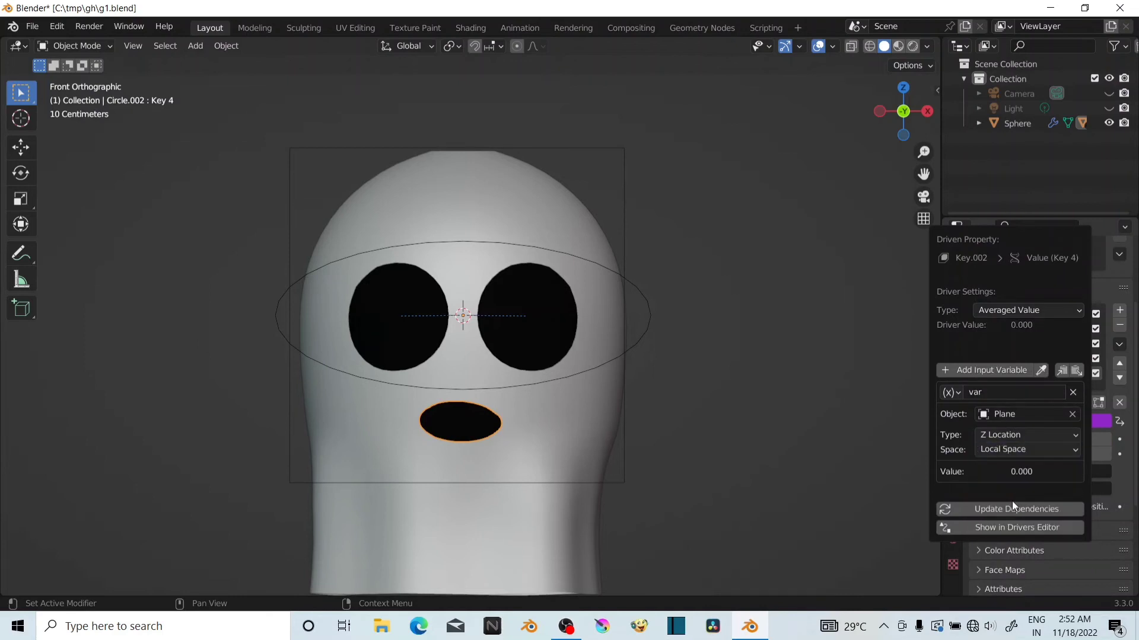
# Show the mouth's driver in the Drivers Editor and select the Value (Key 4) curve
pyautogui.click(995, 527)
pyautogui.moveTo(745, 176); pyautogui.dragTo(509, 102)
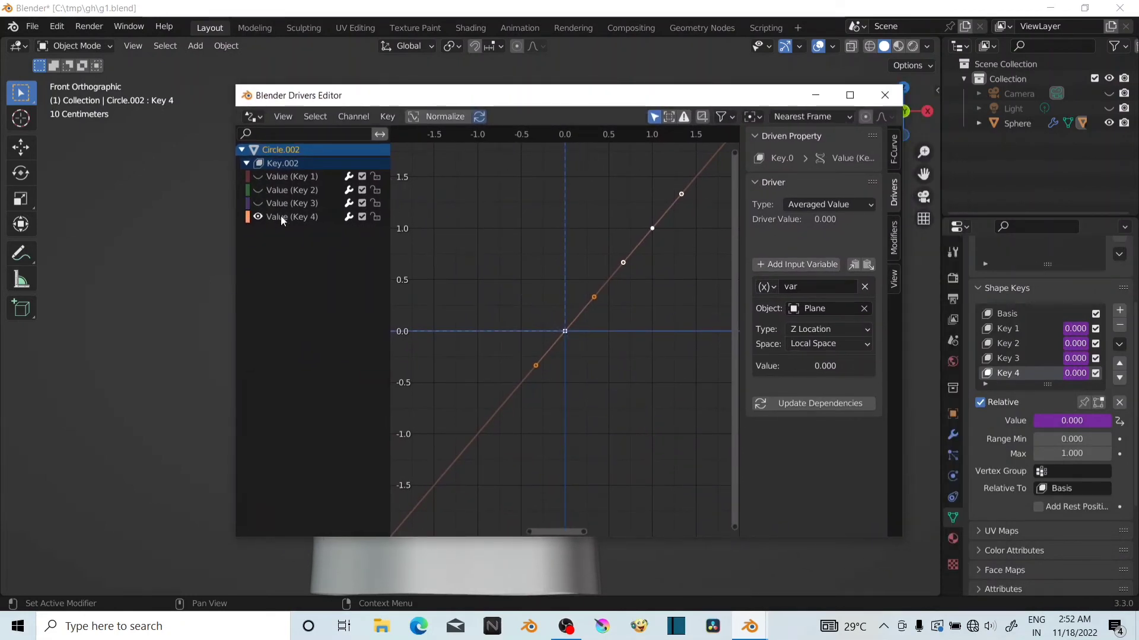
pyautogui.click(296, 218)
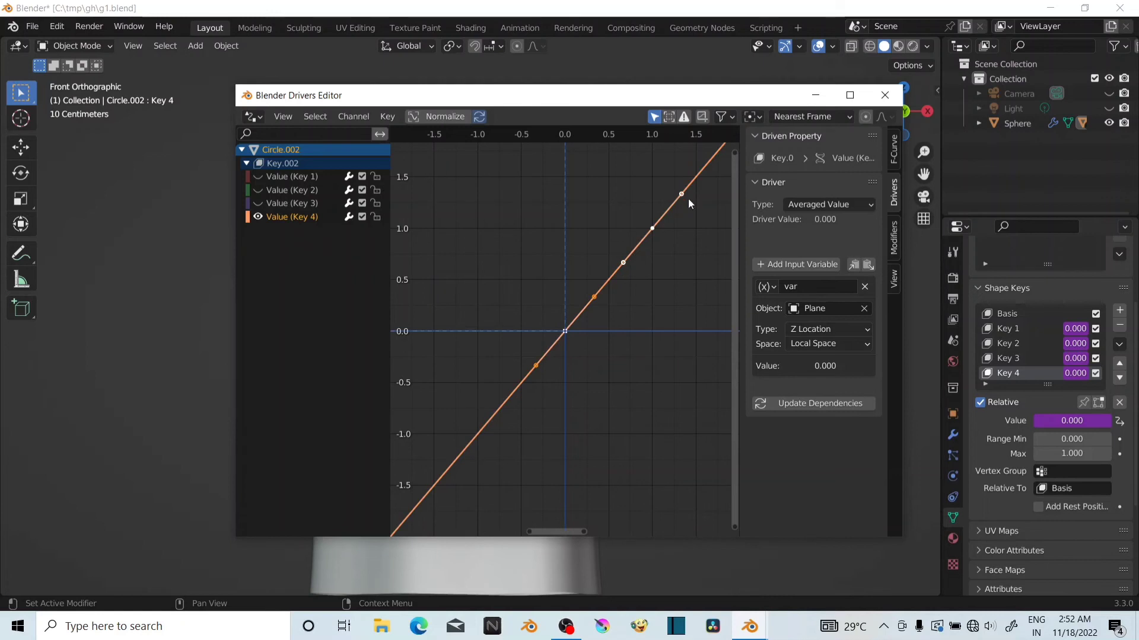
pyautogui.moveTo(681, 195); pyautogui.dragTo(715, 197)
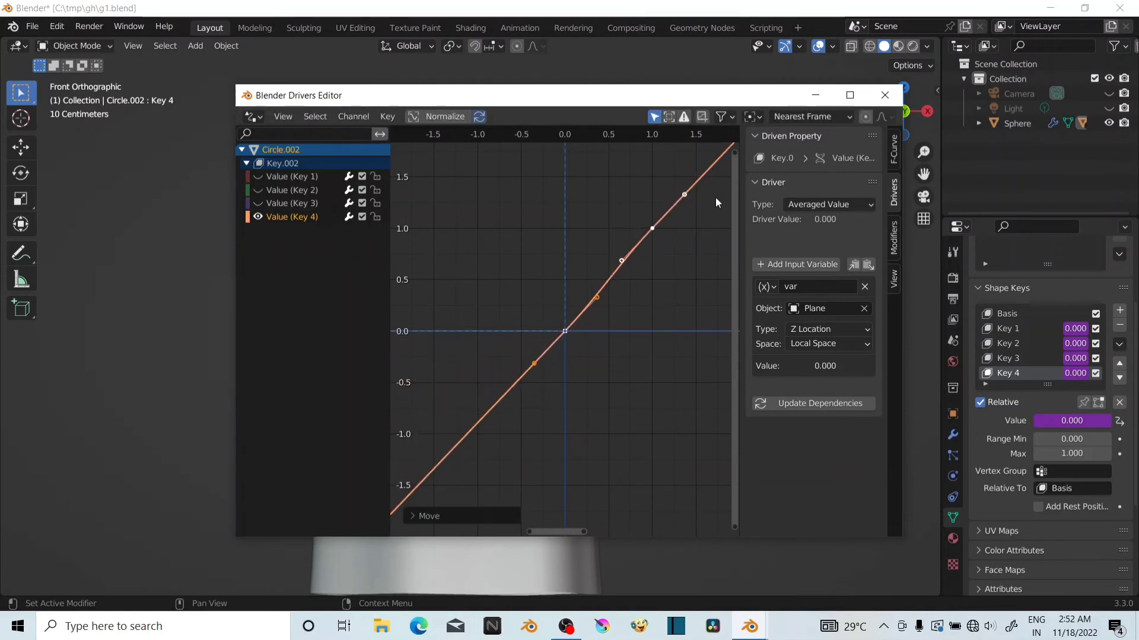
pyautogui.hotkey('ctrl', 'z')
pyautogui.moveTo(652, 229); pyautogui.dragTo(662, 246)
pyautogui.hotkey('ctrl', 'z')
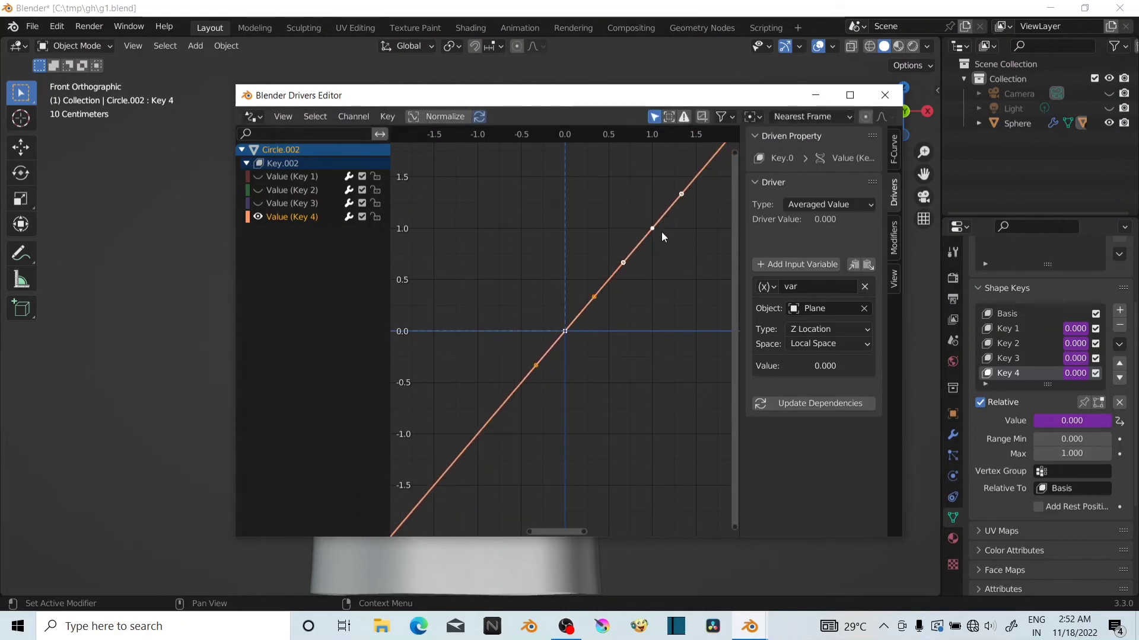
pyautogui.press('g')
pyautogui.rightClick(689, 255)
# Tilt the handles of the Value (Key 4) curve's points at 0.0 and 1.0 into a downward slope
pyautogui.press('g')
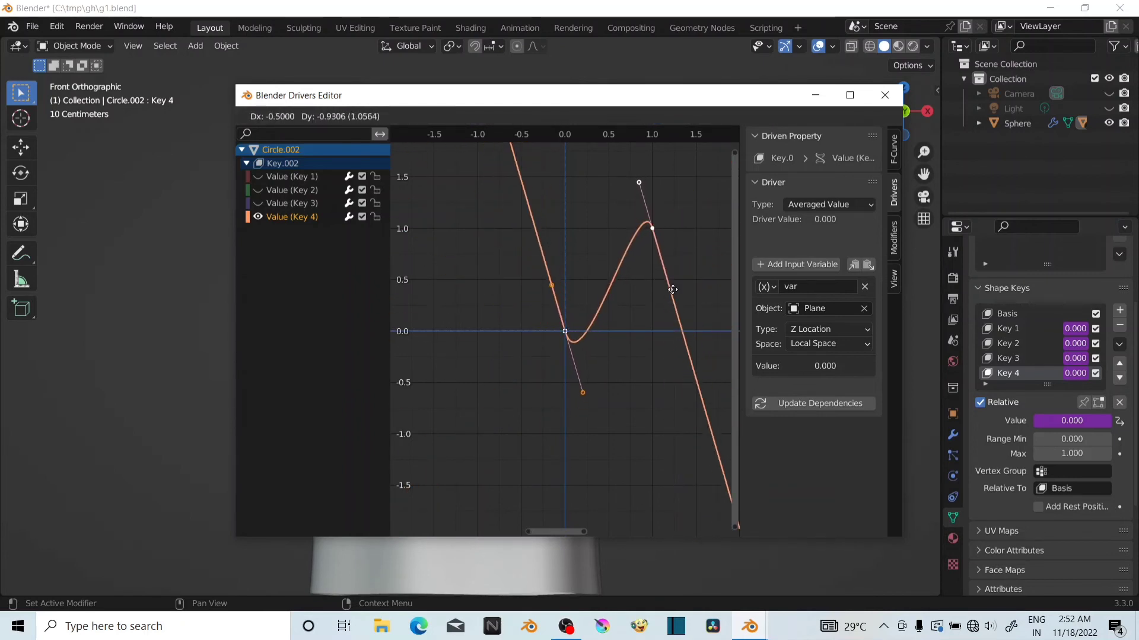
pyautogui.click(685, 262)
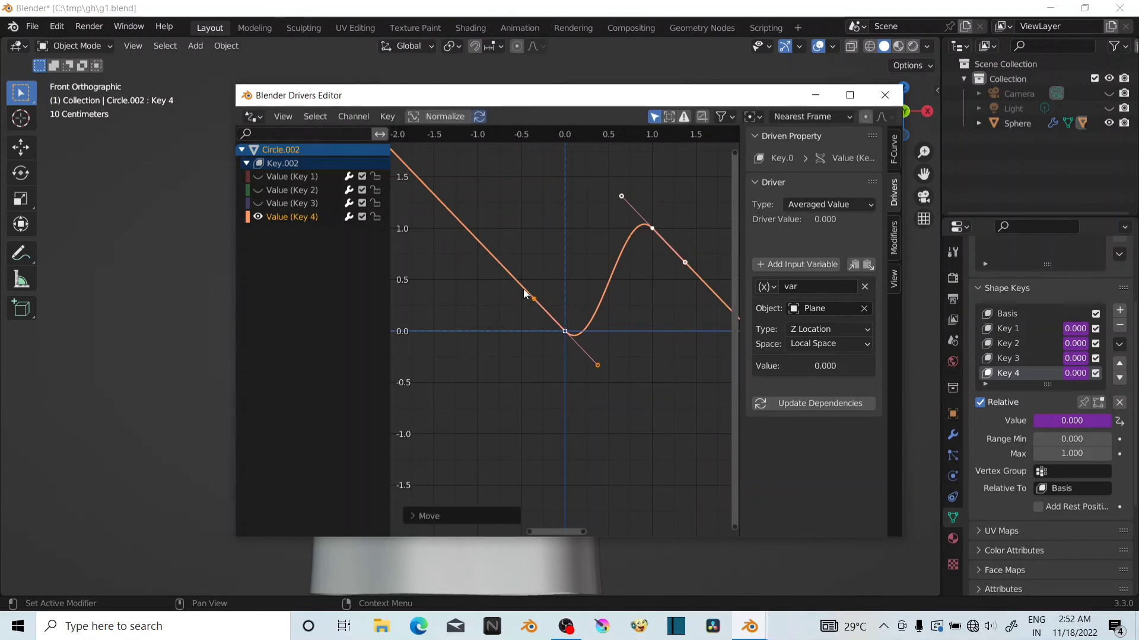
pyautogui.press('g')
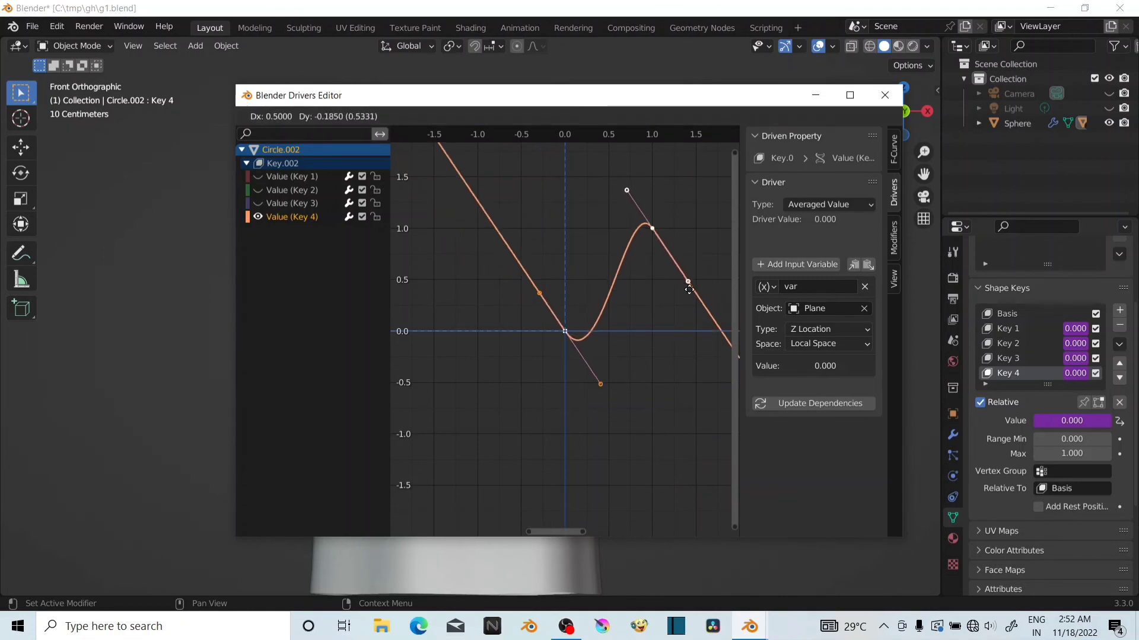
pyautogui.click(689, 268)
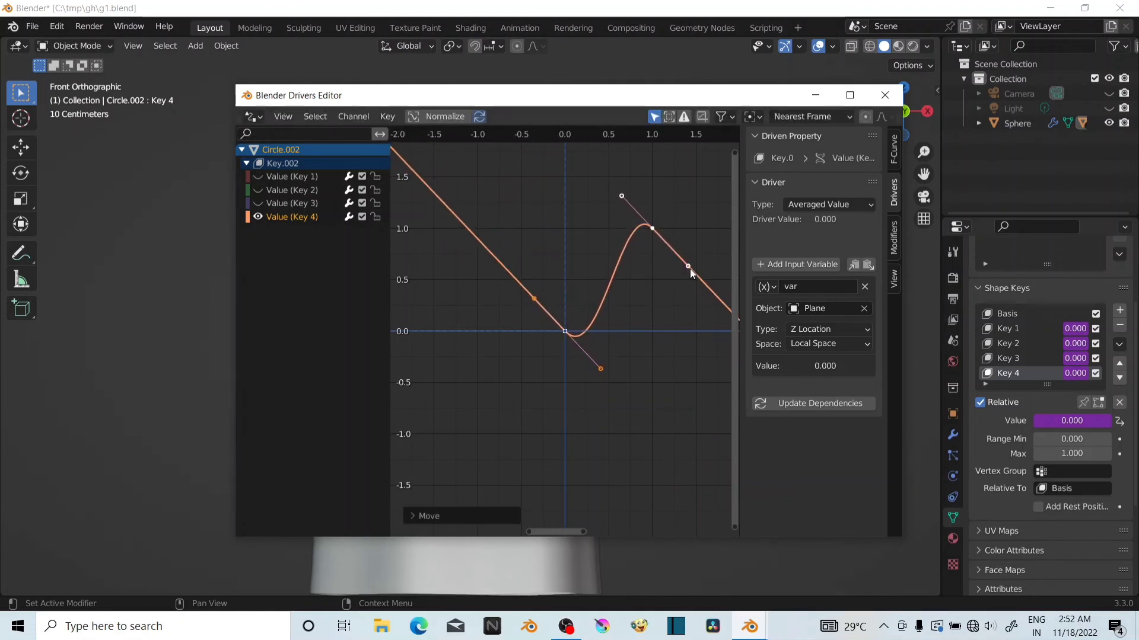
pyautogui.click(691, 271)
pyautogui.press('g')
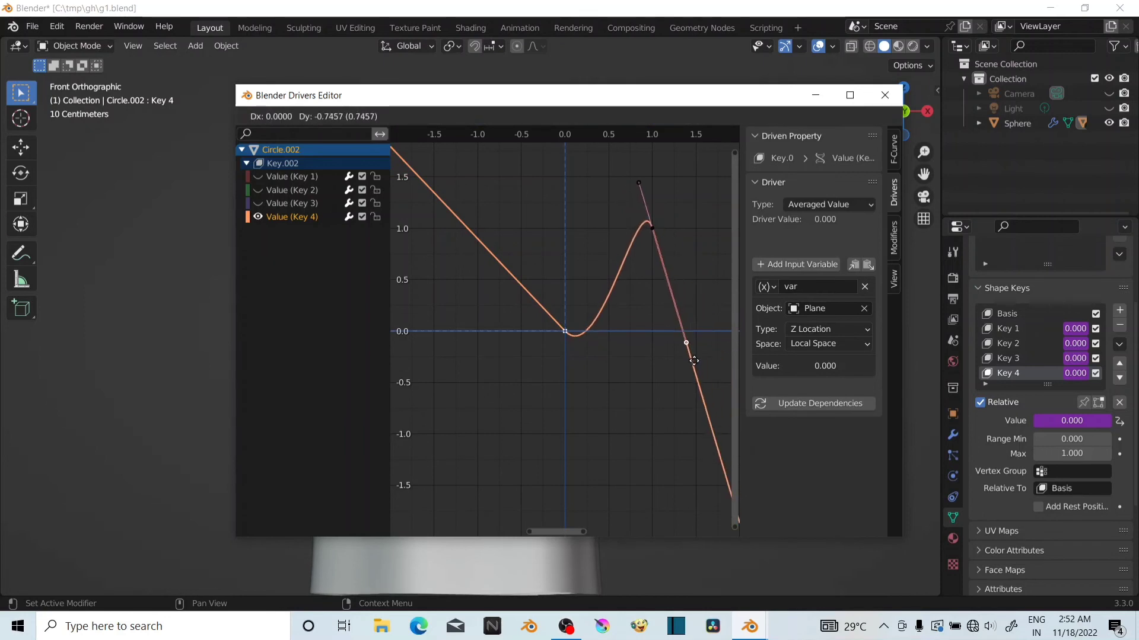
pyautogui.rightClick(694, 296)
# Lower the Value (Key 4) curve's point at frame 1.0 to about -1.0 and close the Drivers Editor
pyautogui.click(654, 230)
pyautogui.press('g')
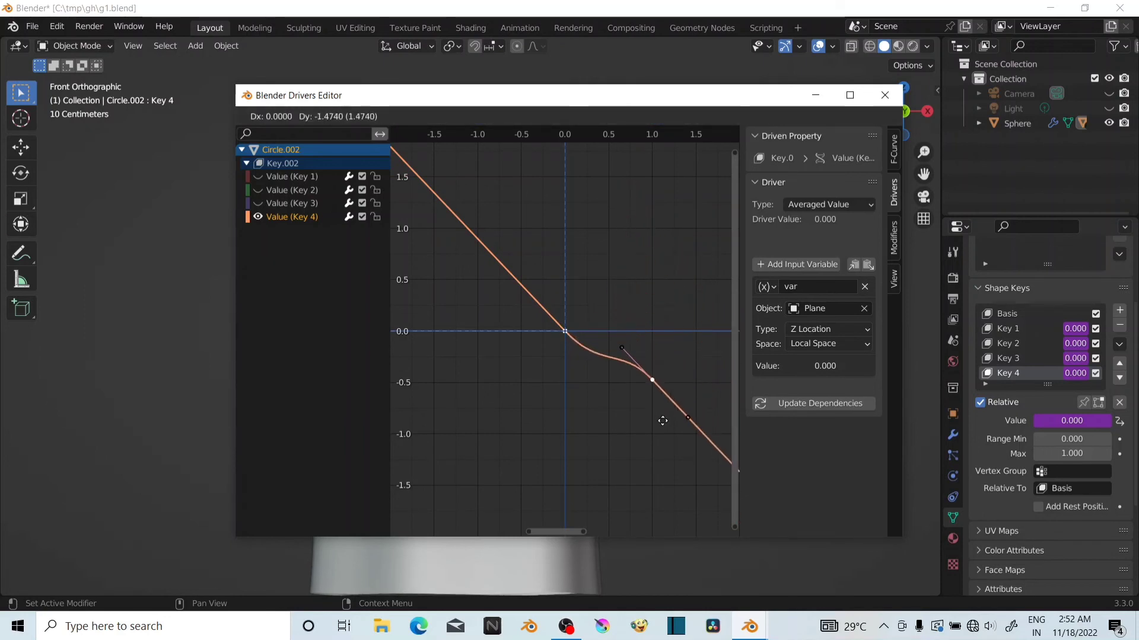
pyautogui.click(652, 461)
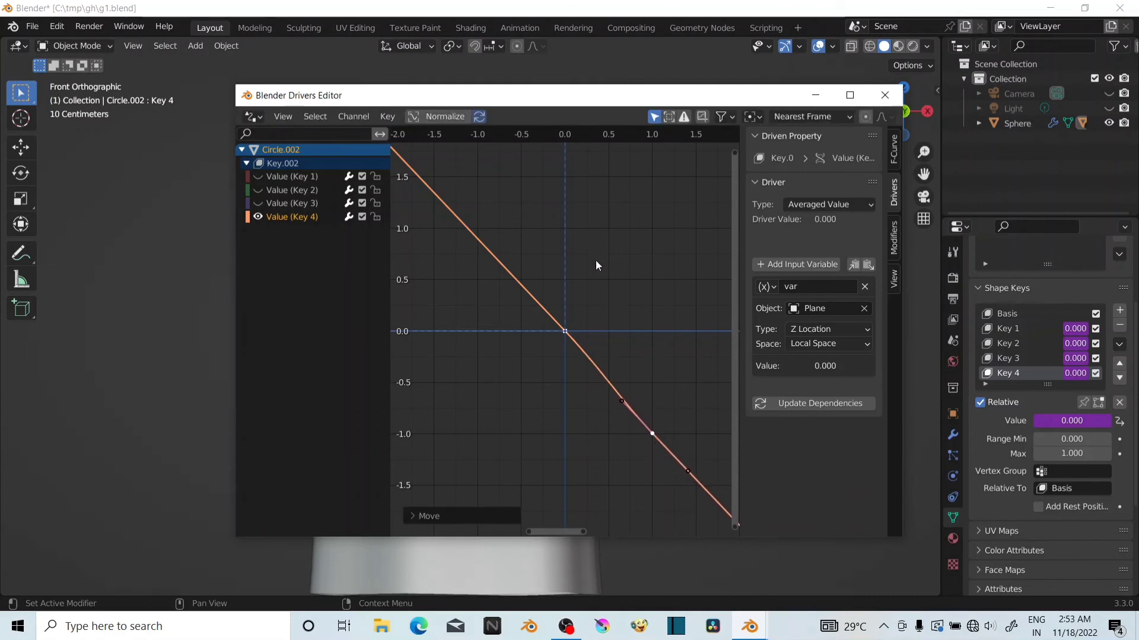
pyautogui.click(889, 96)
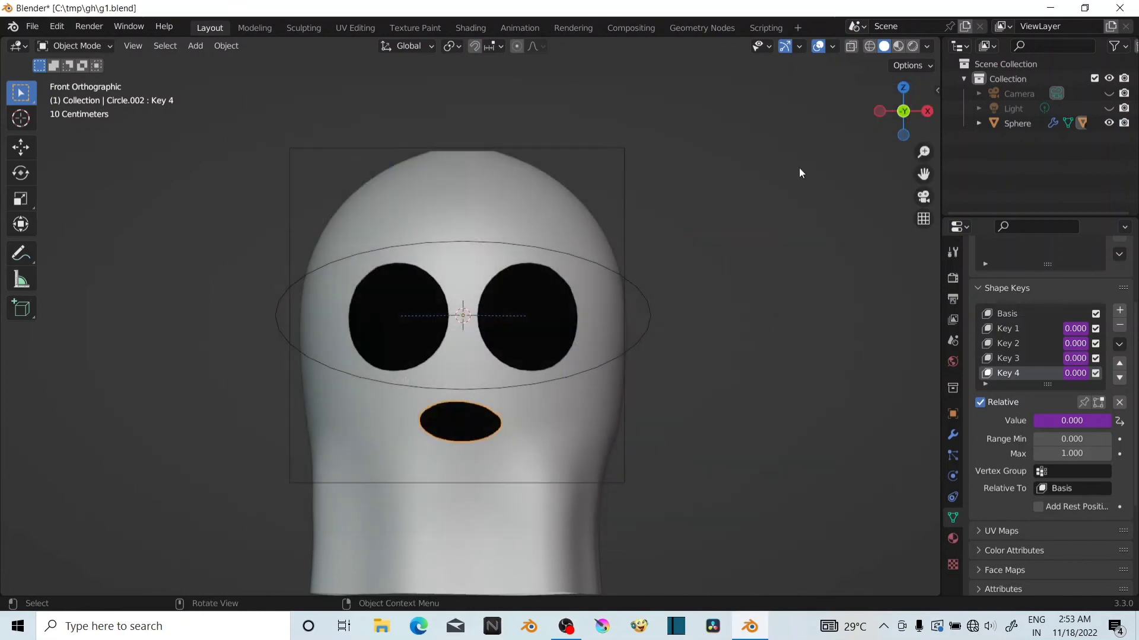
# Test the square control by moving it along Z and back to check the eye and mouth expressions
pyautogui.moveTo(920, 150)
pyautogui.mouseDown()
pyautogui.moveTo(925, 194)
pyautogui.moveTo(927, 156)
pyautogui.mouseUp()
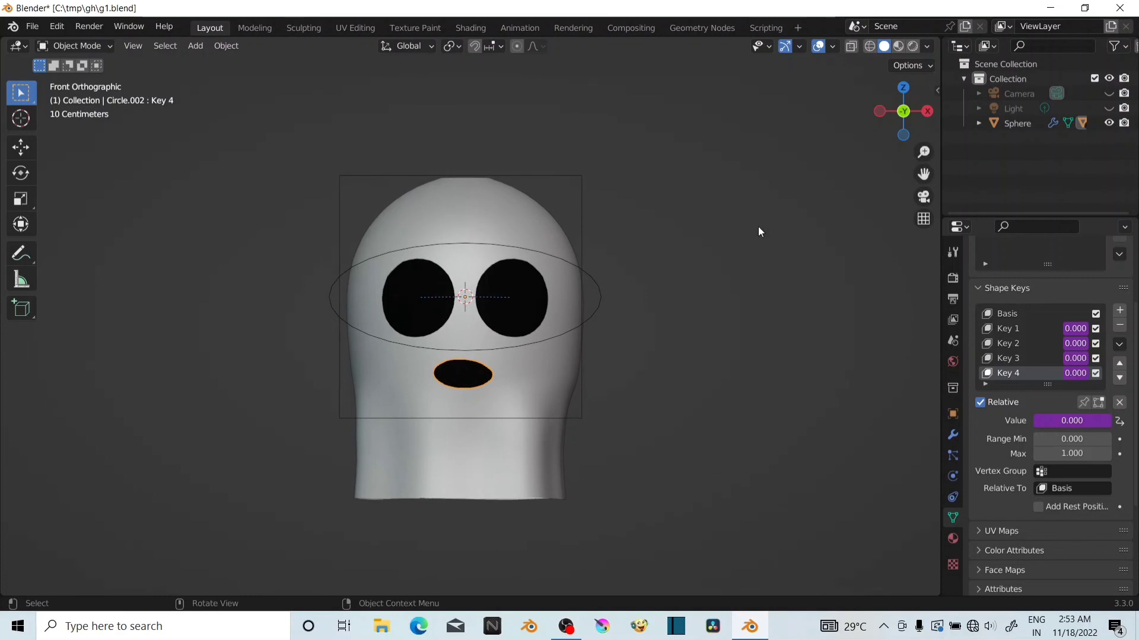
pyautogui.click(579, 226)
pyautogui.press('g')
pyautogui.press('z')
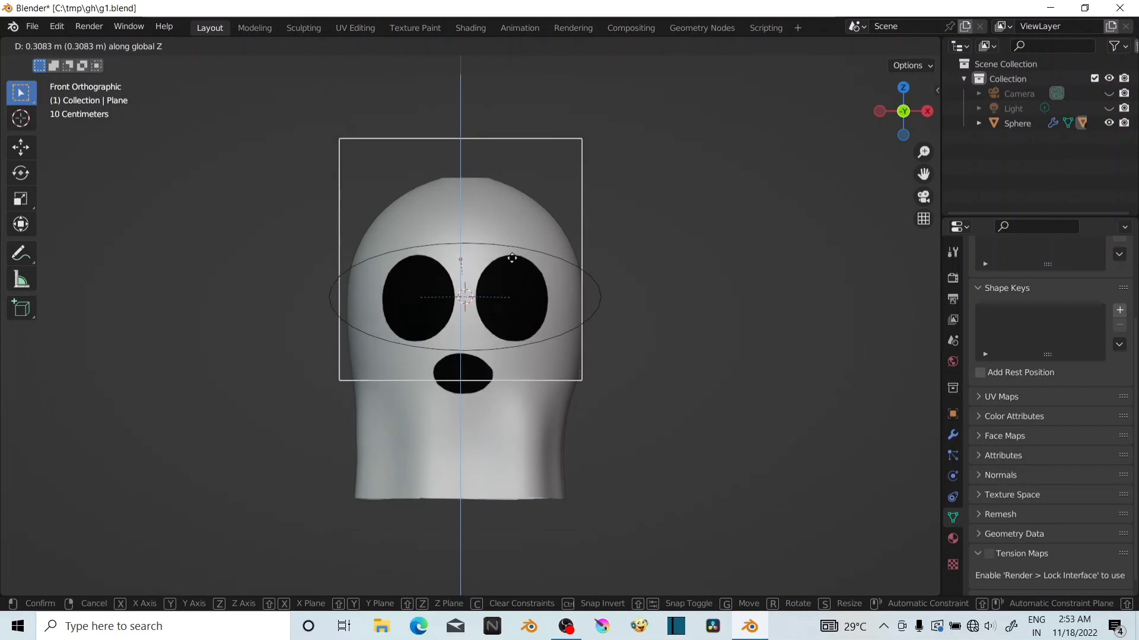
pyautogui.click(515, 298)
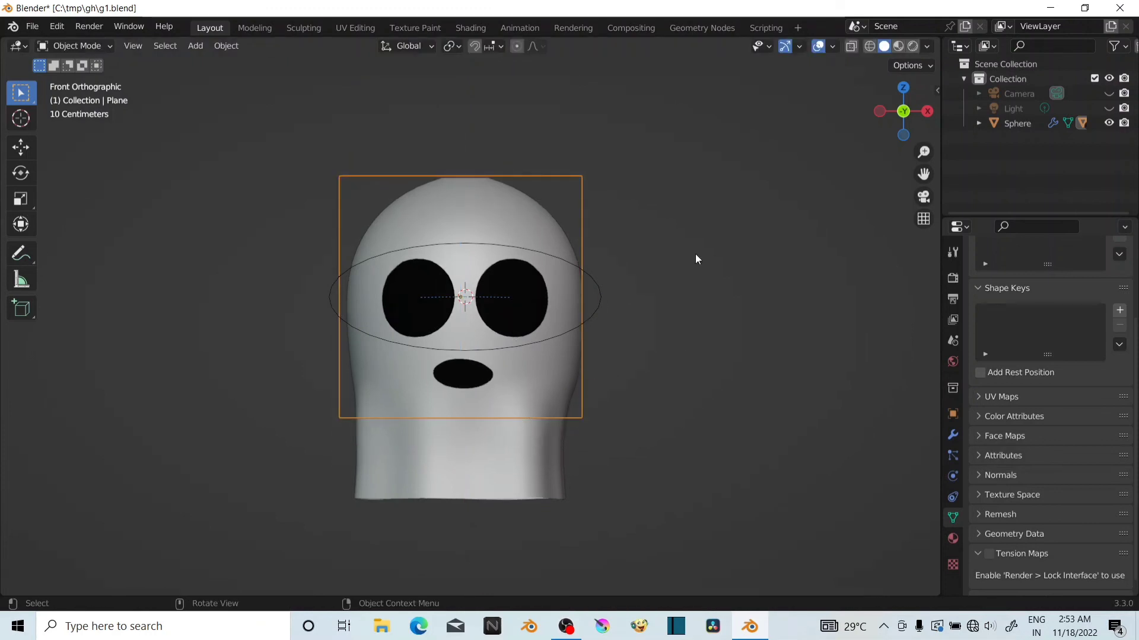
# Switch the viewport to Rendered shading and test the square control's expressions by moving it along X and Z
pyautogui.click(913, 46)
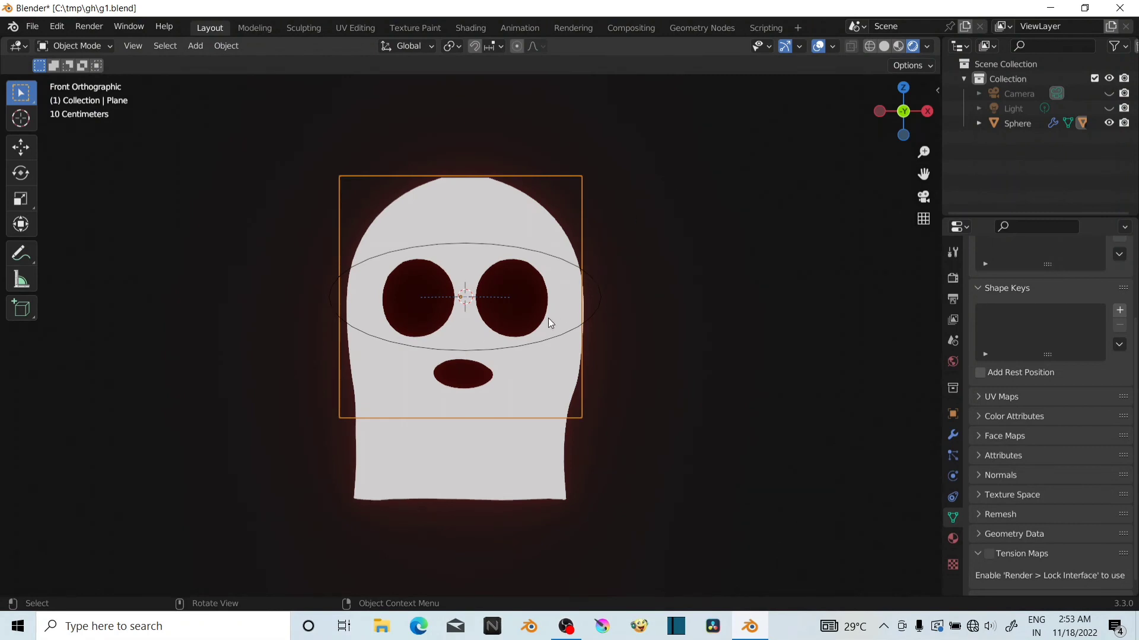
pyautogui.press('g')
pyautogui.press('x')
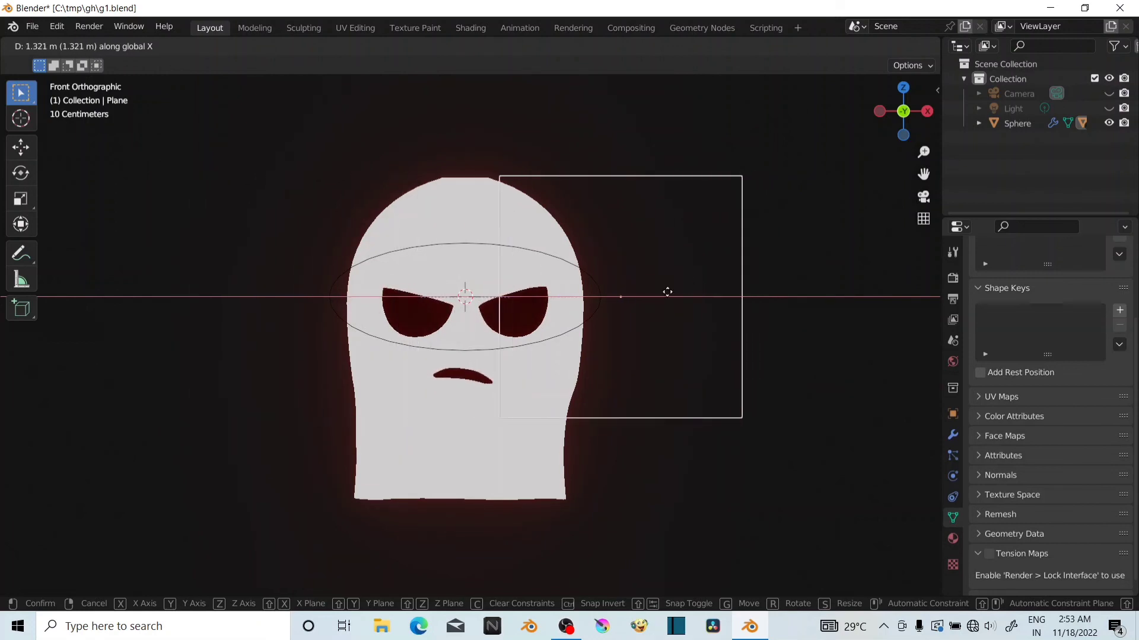
pyautogui.click(529, 300)
pyautogui.press('g')
pyautogui.press('z')
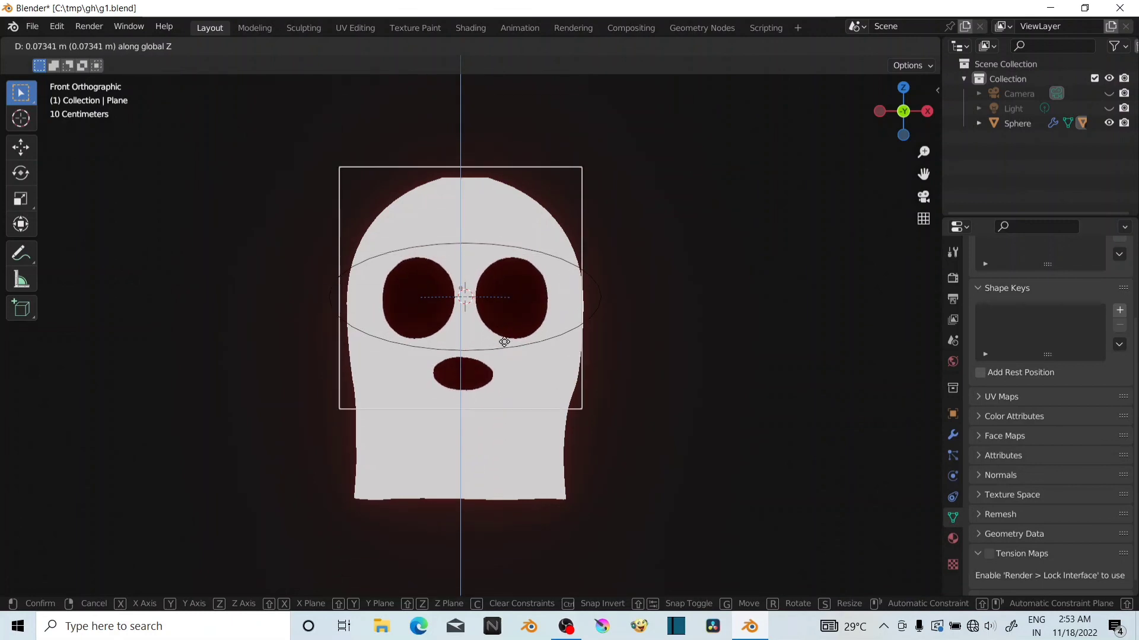
pyautogui.rightClick(511, 367)
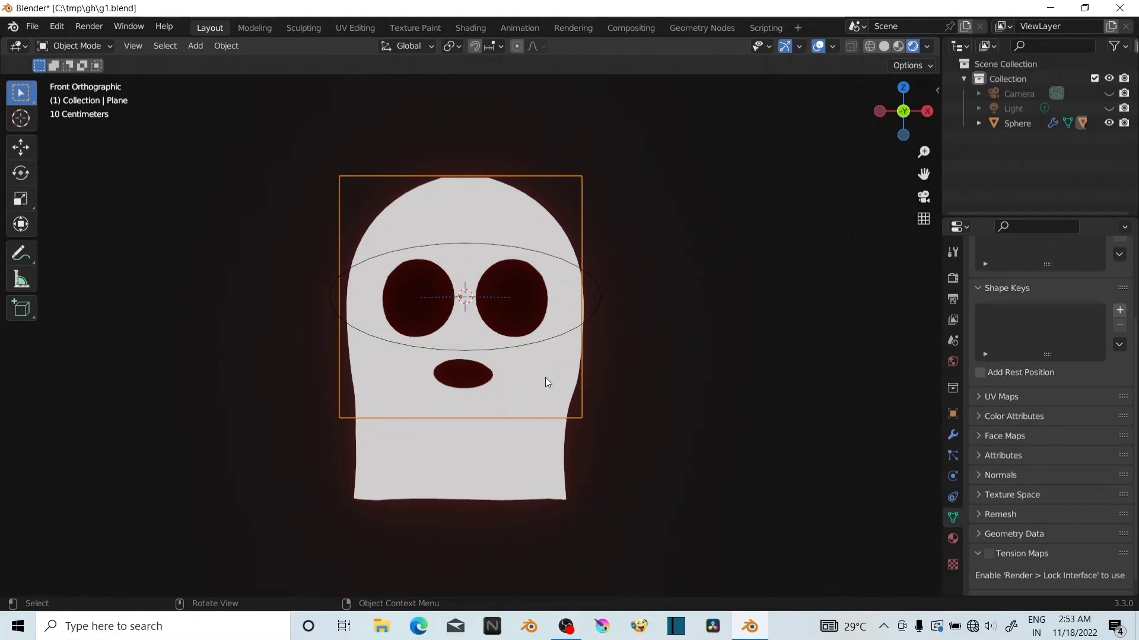
# Test moving the ghost's body freely to check that the face and oval control follow it, and cancel the move
pyautogui.click(545, 481)
pyautogui.press('g')
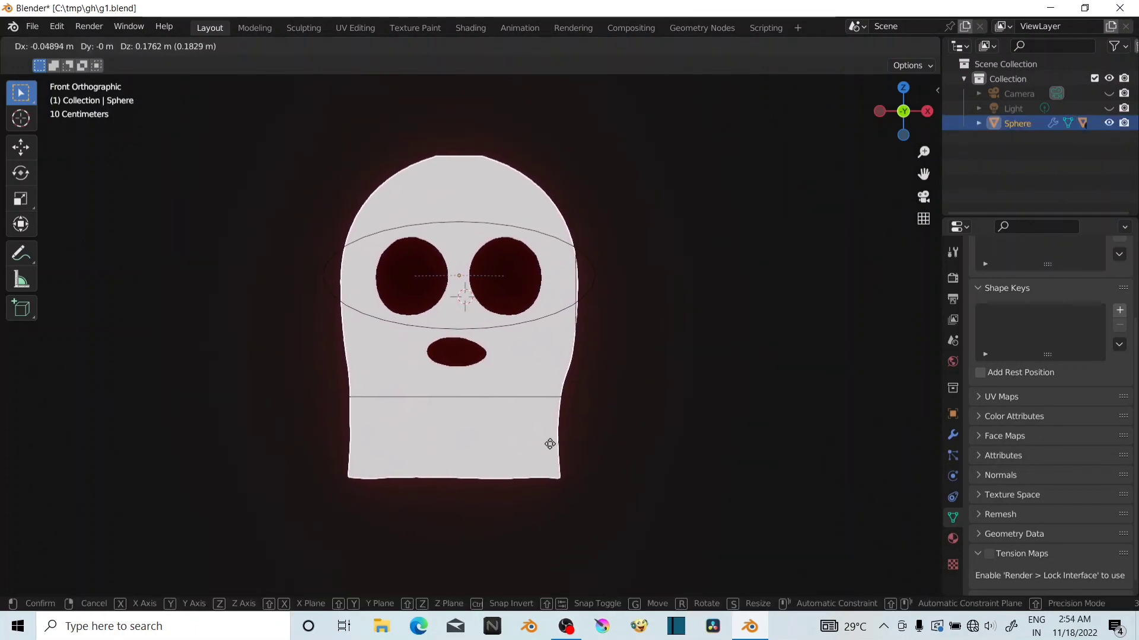
pyautogui.rightClick(543, 415)
# Test closing both eyes by scaling the oval control around them along Z and restoring its size
pyautogui.click(589, 330)
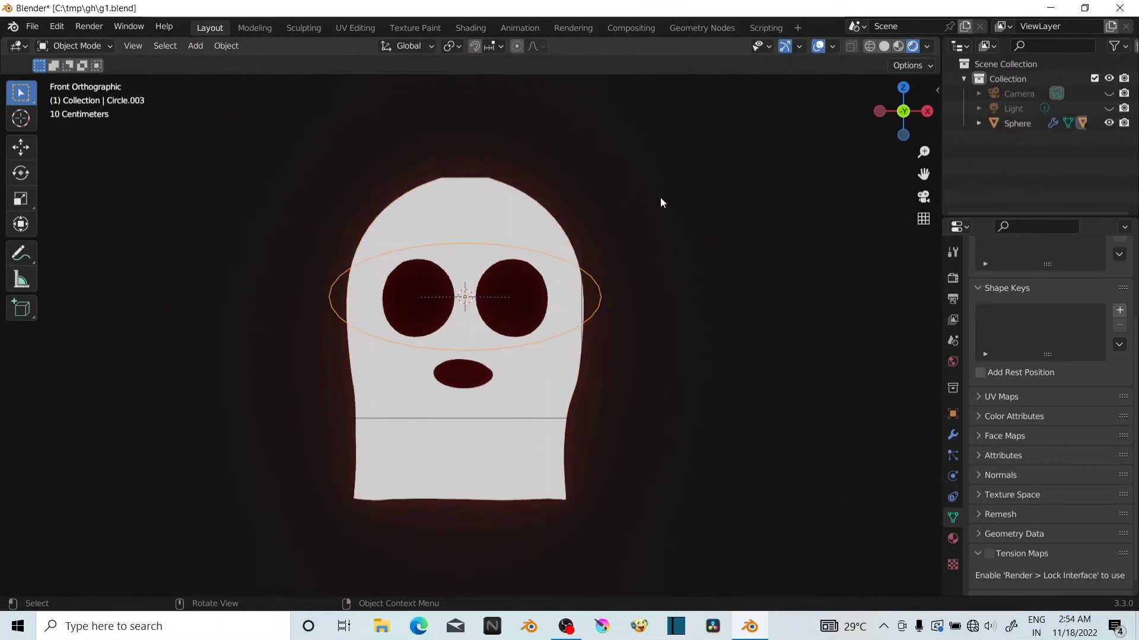
pyautogui.press('s')
pyautogui.press('z')
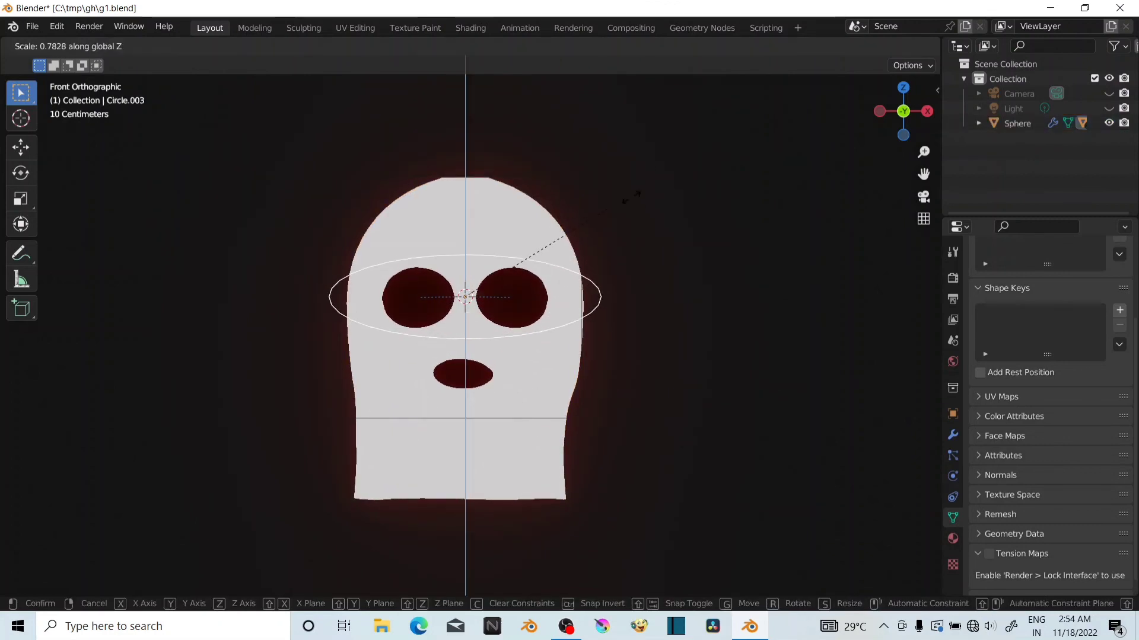
pyautogui.click(674, 211)
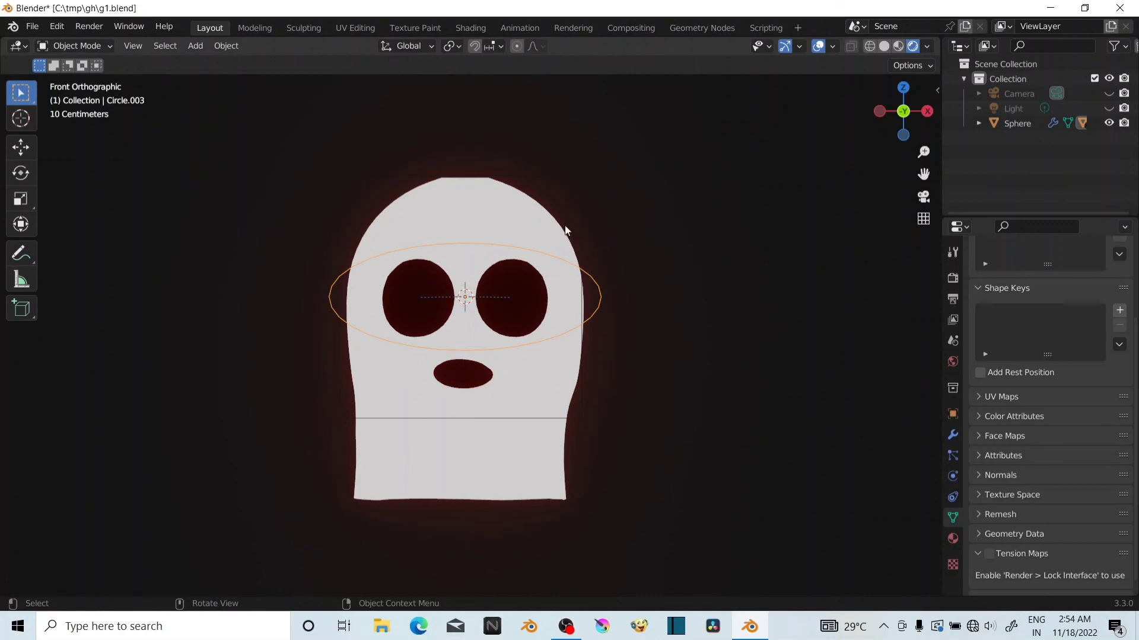
pyautogui.click(582, 440)
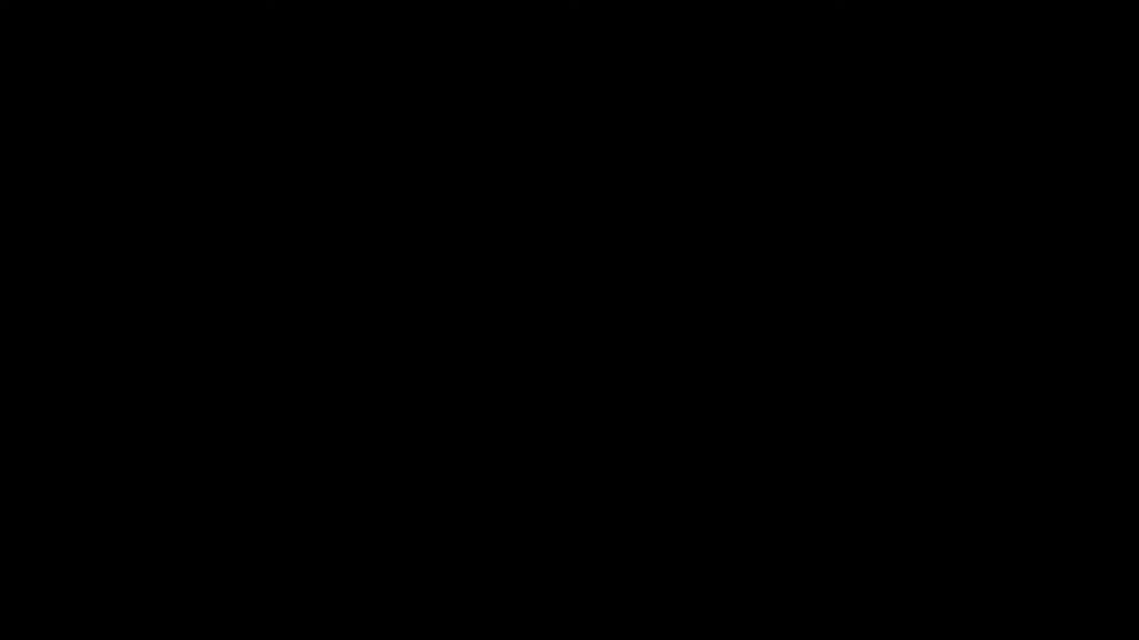